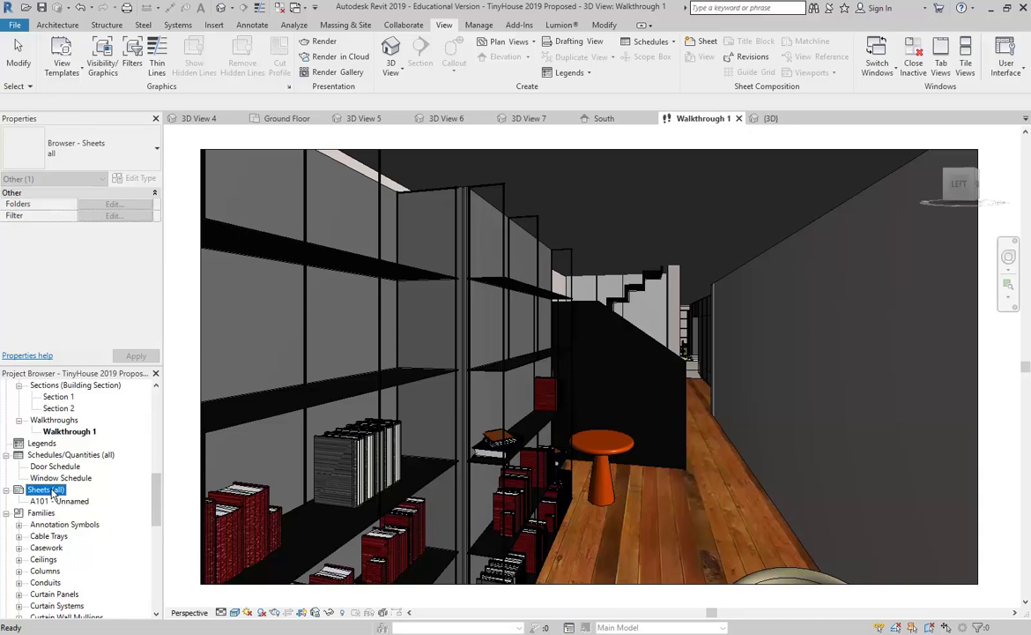
# Step: Open sheet A101 - Unnamed and examine its title block
pyautogui.doubleClick(56, 502)
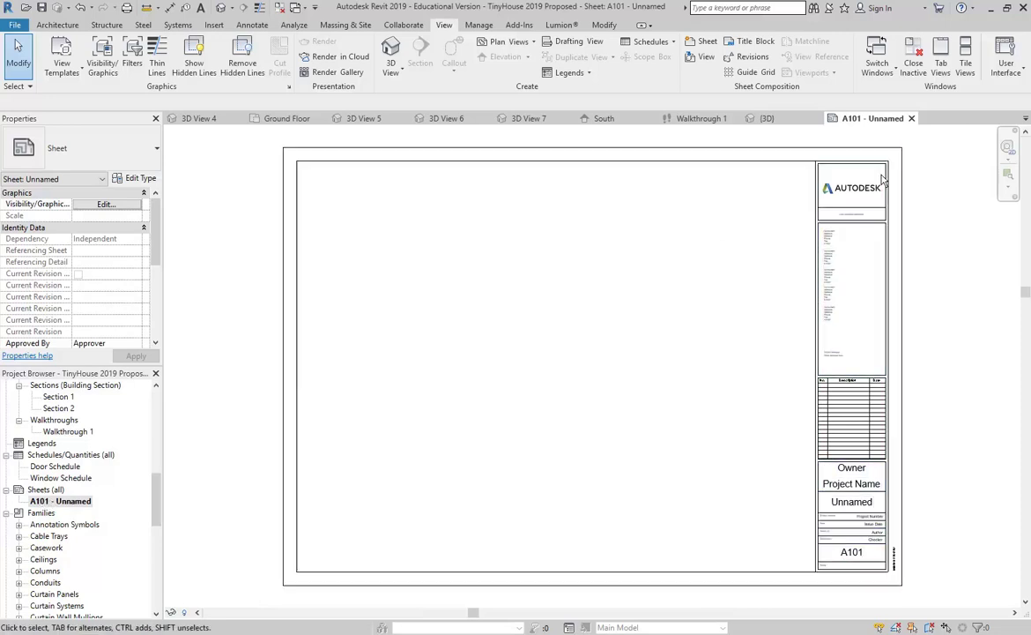
pyautogui.click(819, 392)
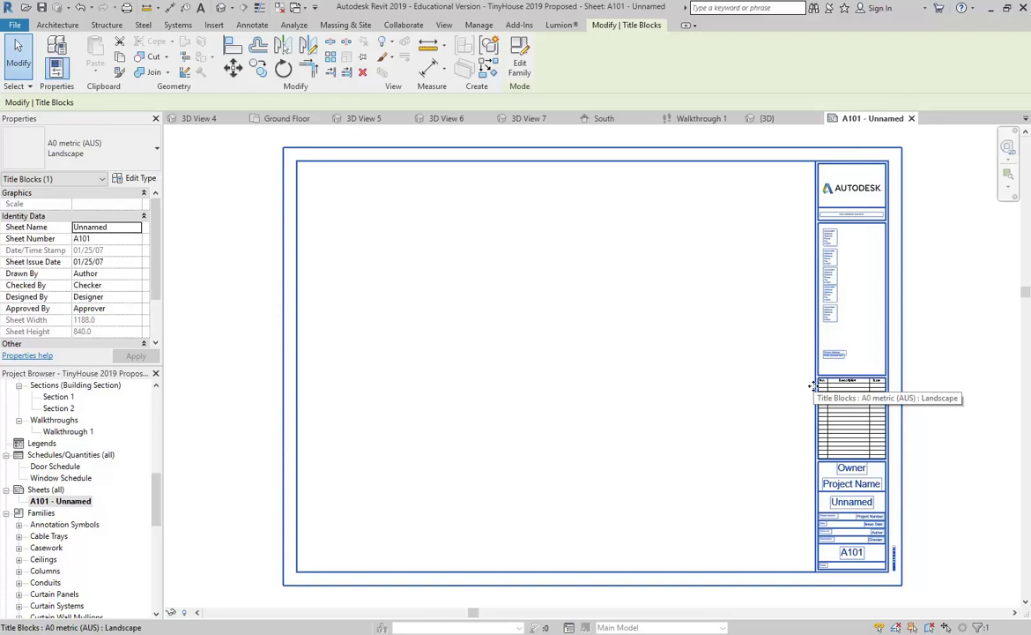
pyautogui.rightClick(59, 502)
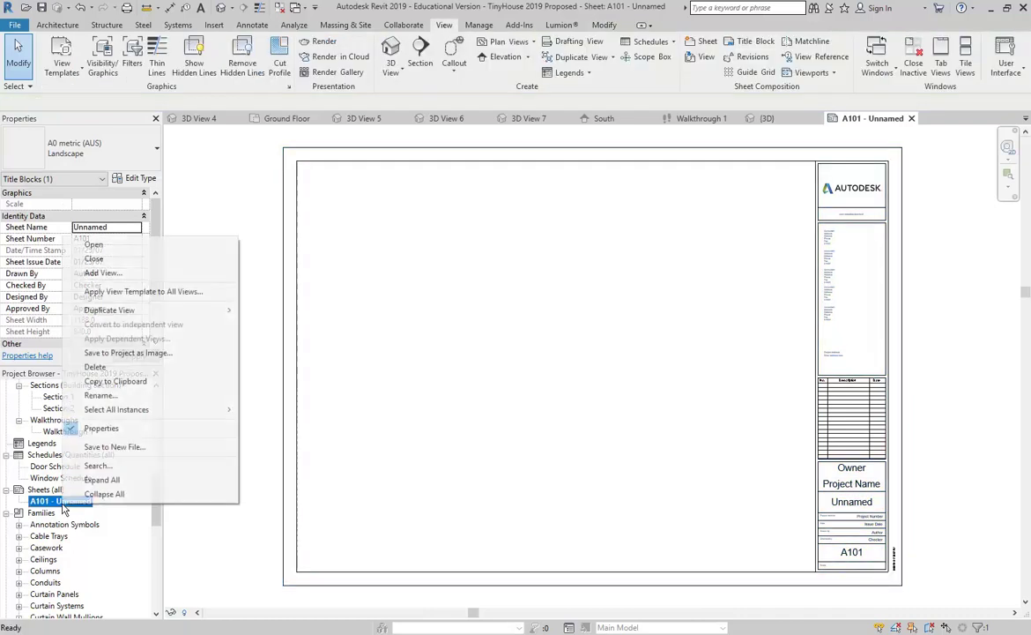
pyautogui.click(41, 489)
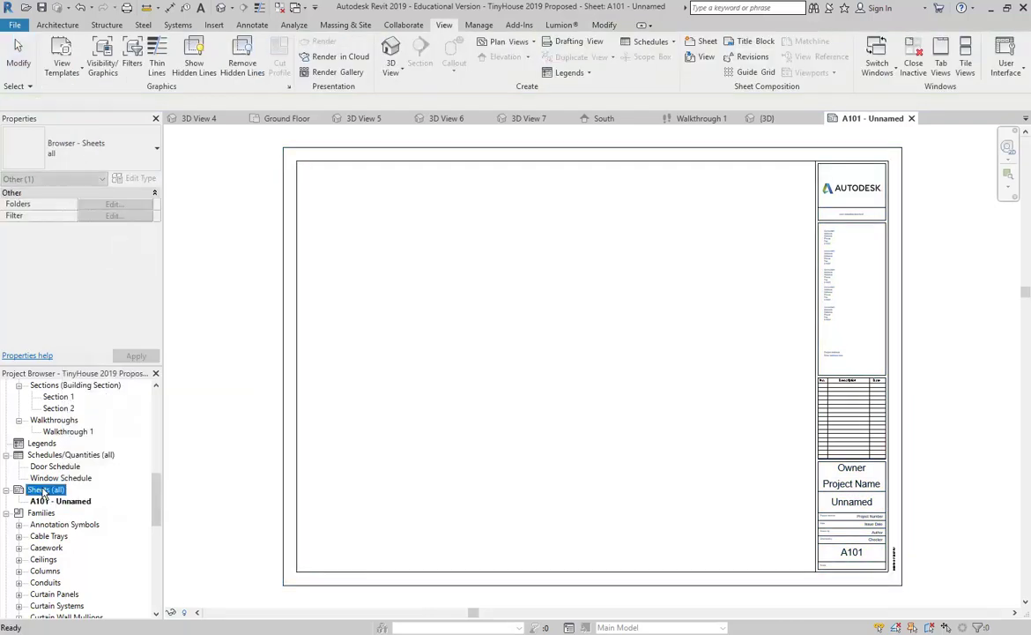
# Step: Delete the sheet A101 - Unnamed from the project
pyautogui.moveTo(156, 505)
pyautogui.mouseDown()
pyautogui.moveTo(158, 466)
pyautogui.moveTo(167, 515)
pyautogui.mouseUp()
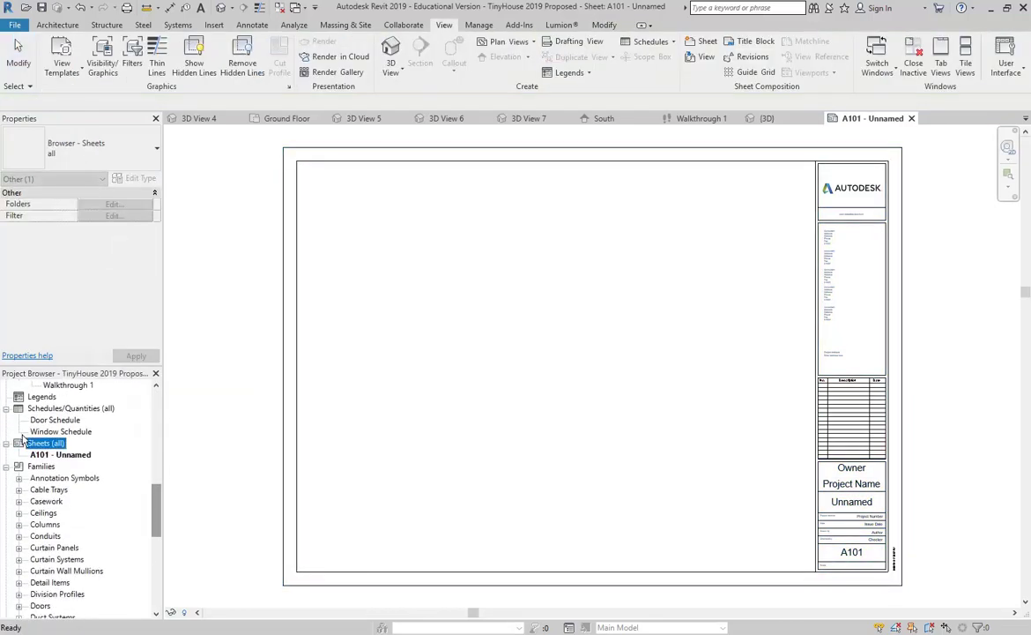
pyautogui.click(53, 455)
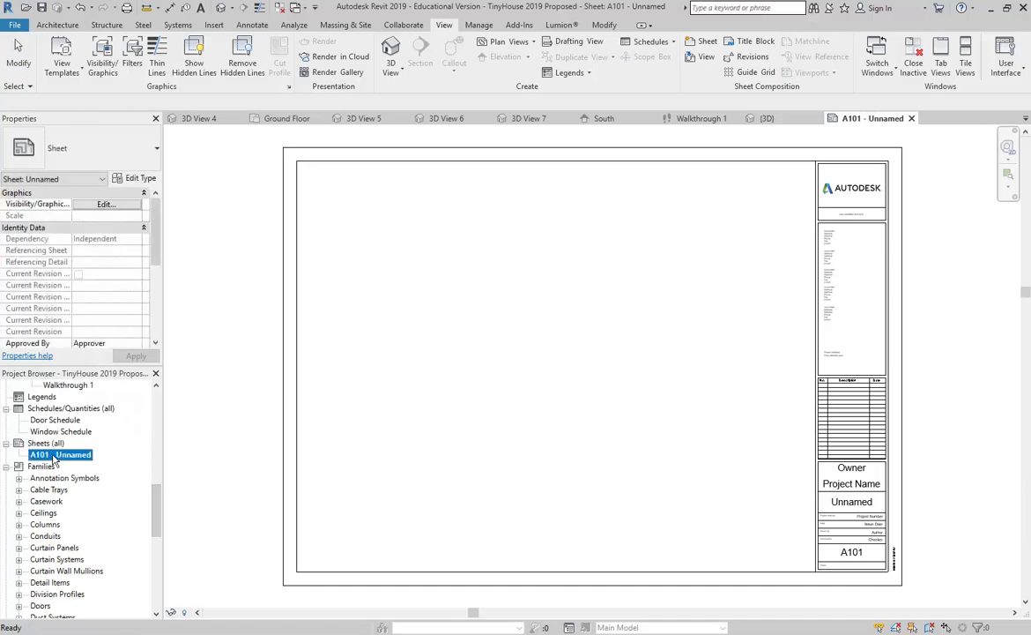
pyautogui.rightClick(53, 459)
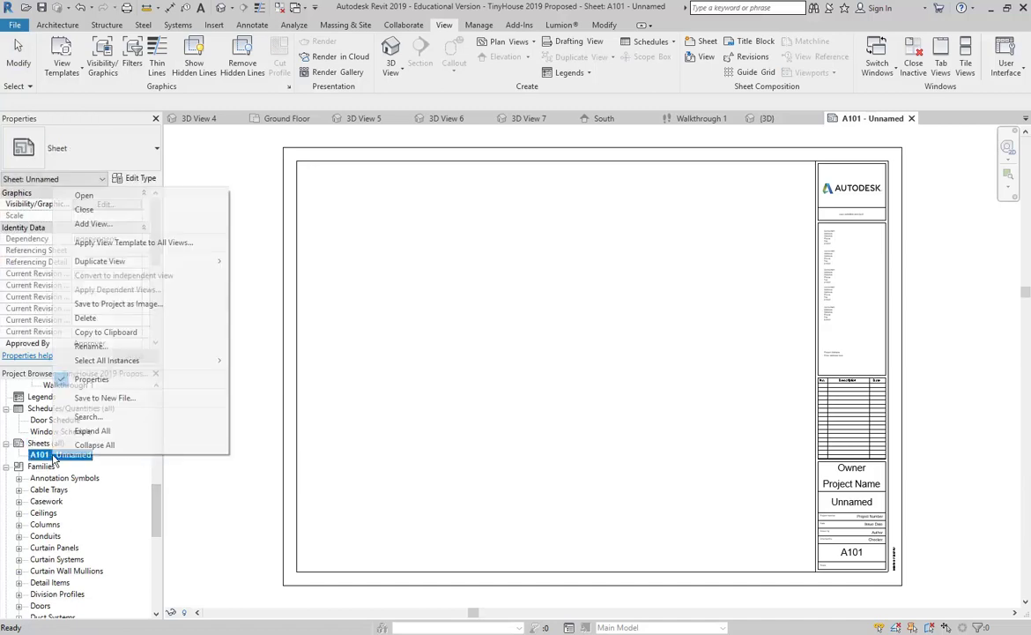
pyautogui.click(84, 319)
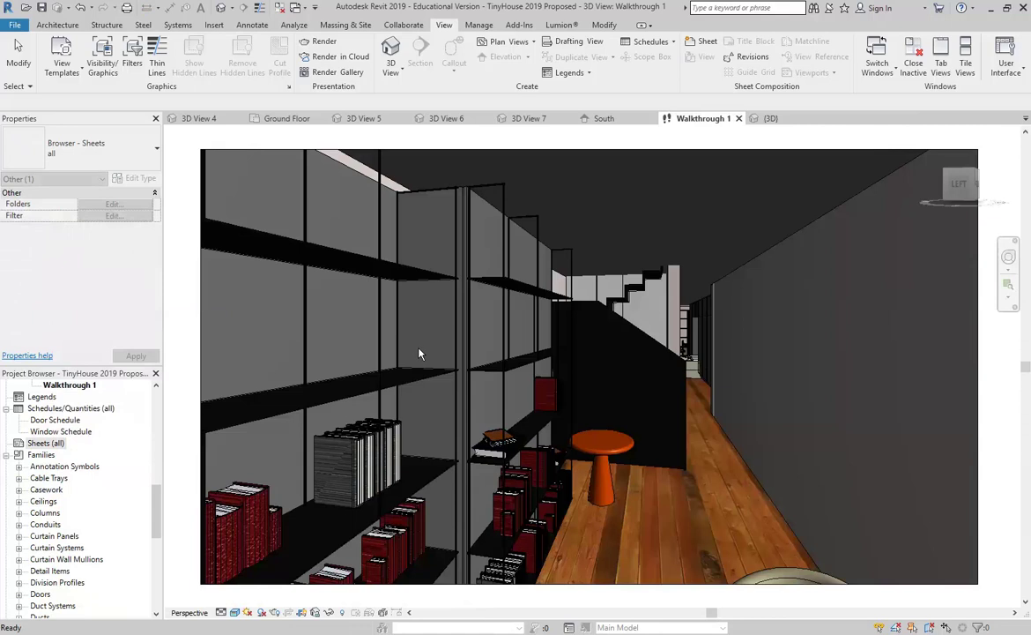
# Step: Start a new sheet, saving the project first, and open the family browser to load a title block
pyautogui.rightClick(44, 443)
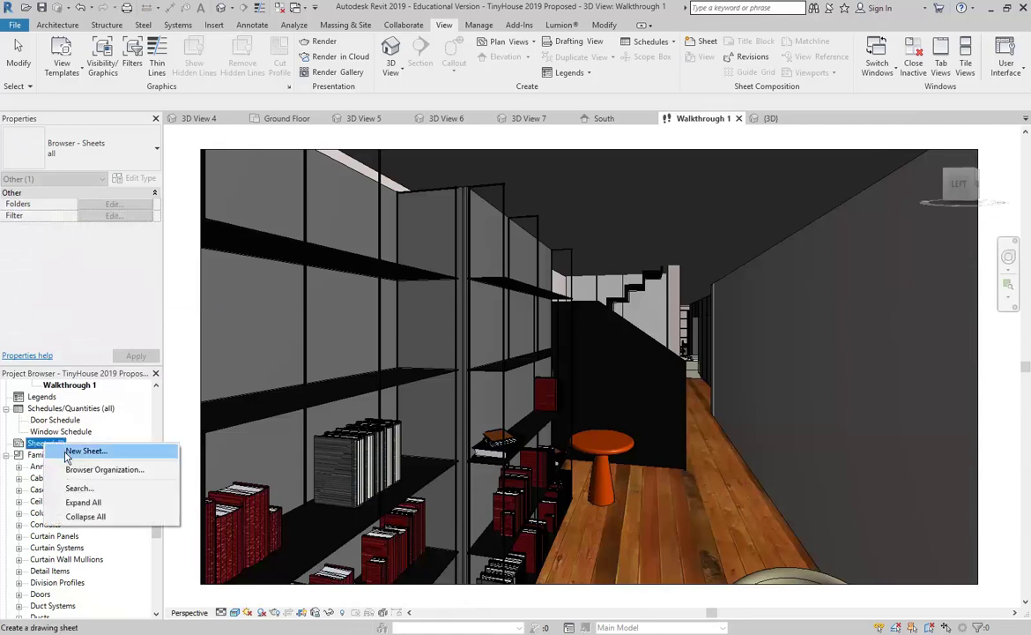
pyautogui.click(70, 452)
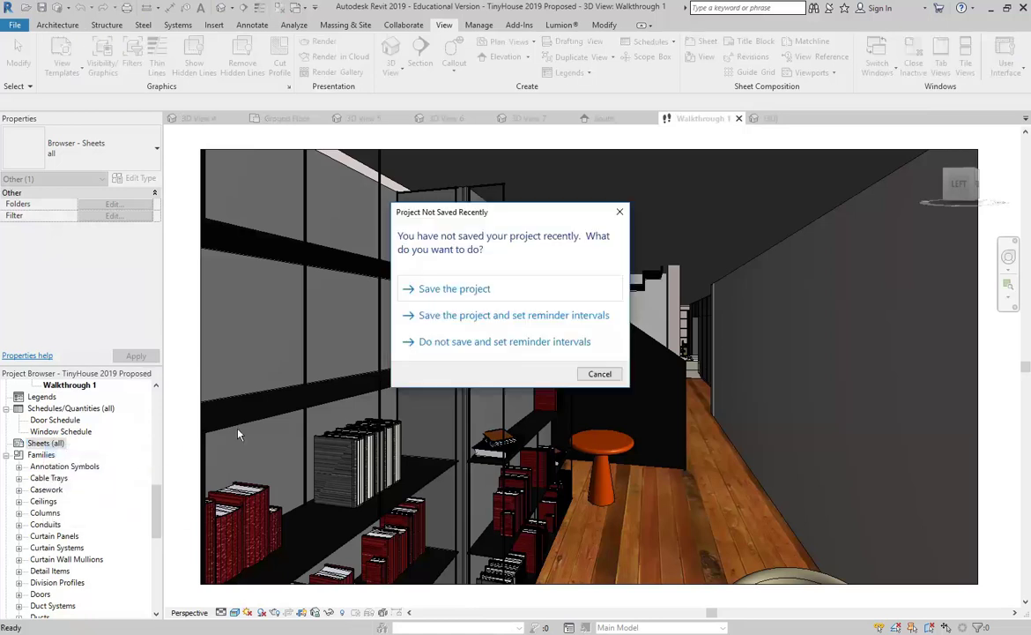
pyautogui.click(516, 294)
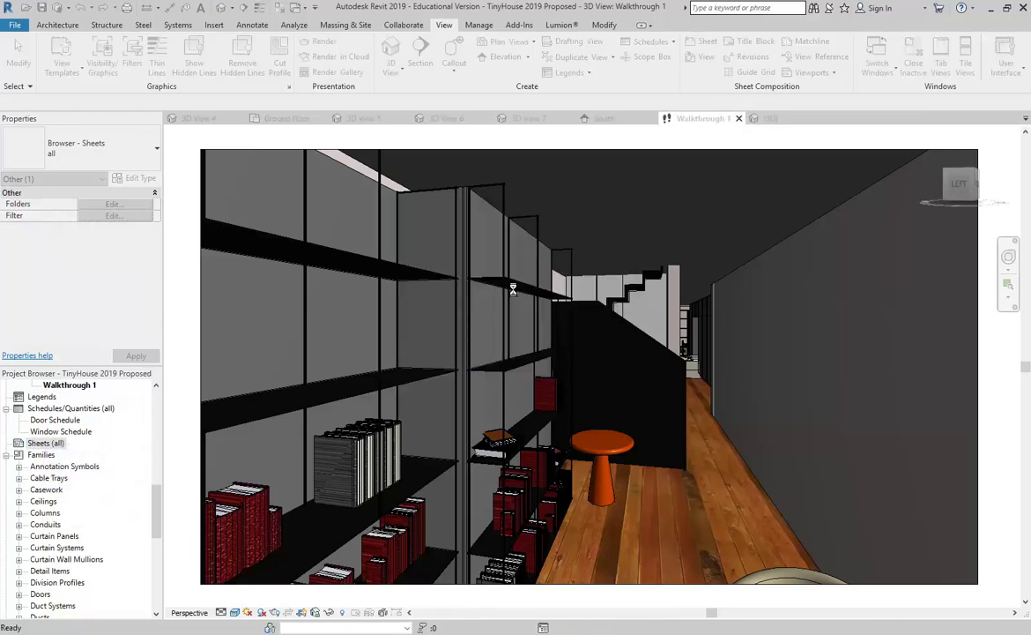
pyautogui.click(612, 180)
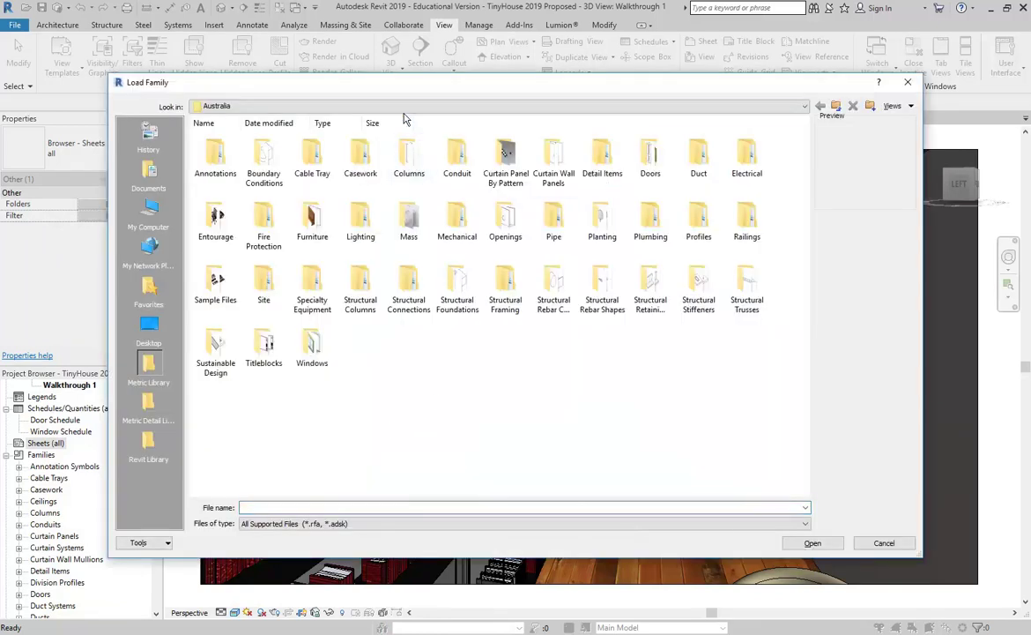
# Step: Browse to the Titleblocks folder on the StudentResources (P:) drive, inside EDU_DC_InteriorDesign and Revit Library
pyautogui.click(280, 105)
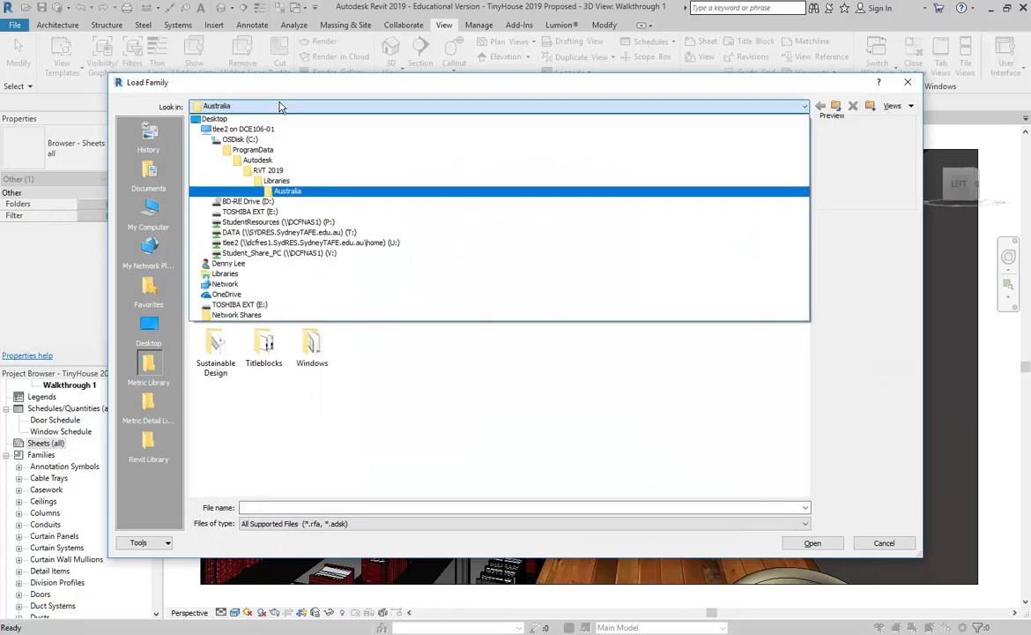
pyautogui.click(282, 223)
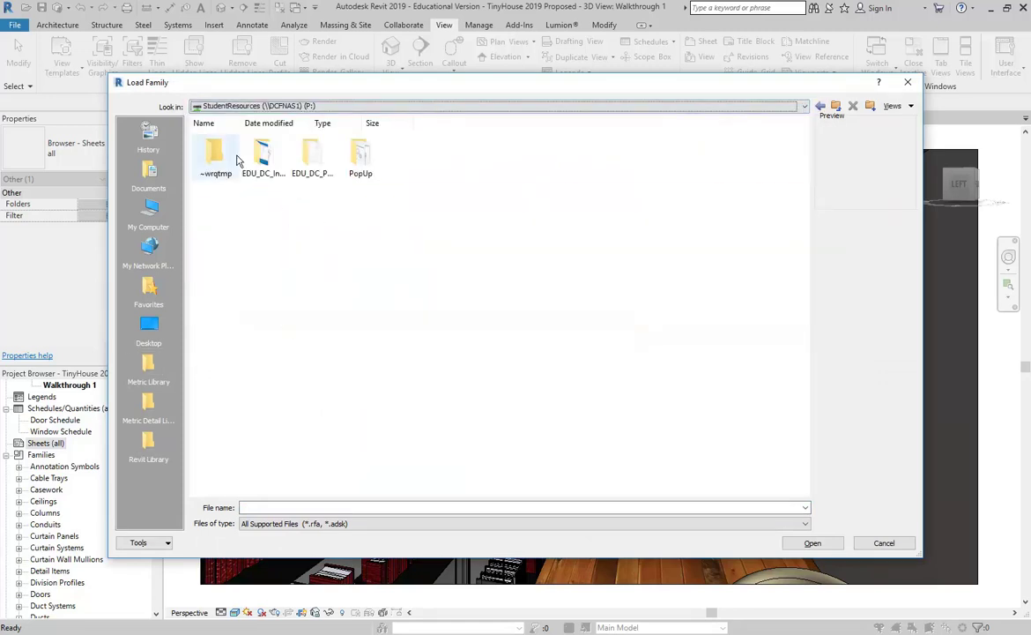
pyautogui.doubleClick(266, 157)
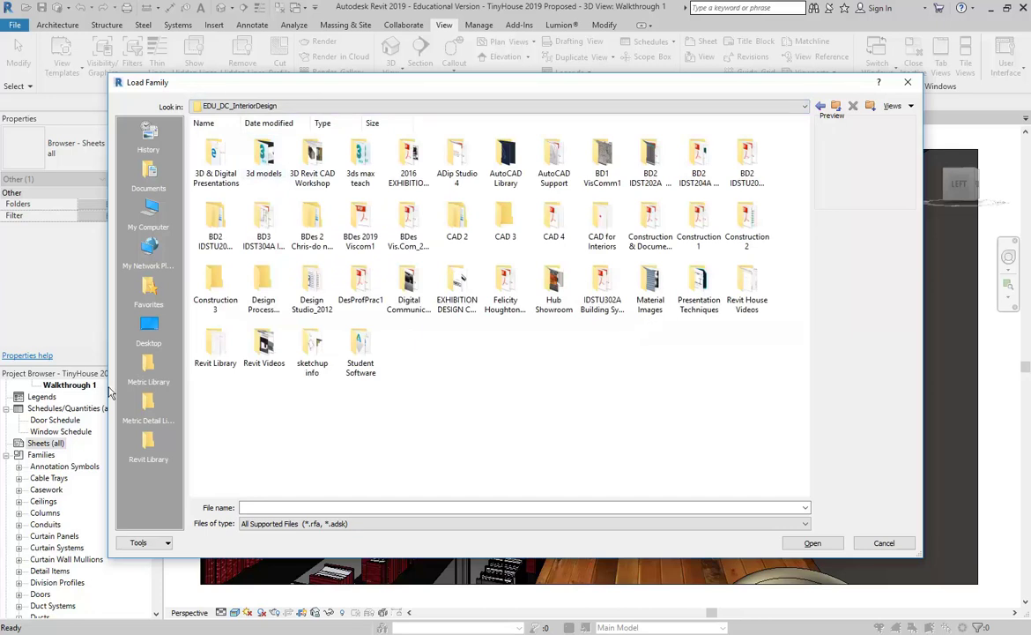
pyautogui.doubleClick(213, 352)
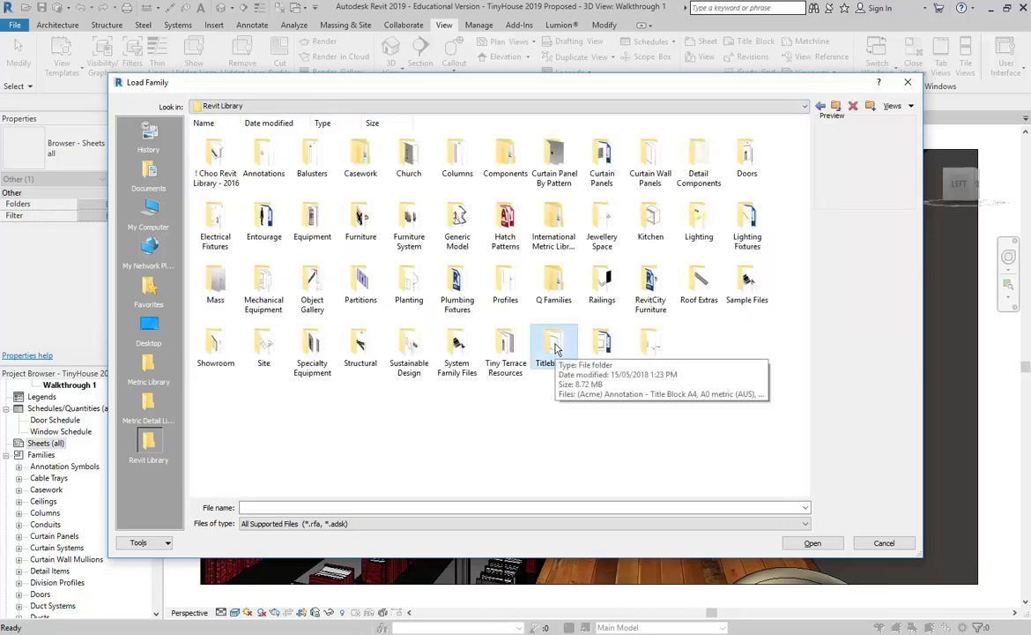
pyautogui.doubleClick(550, 349)
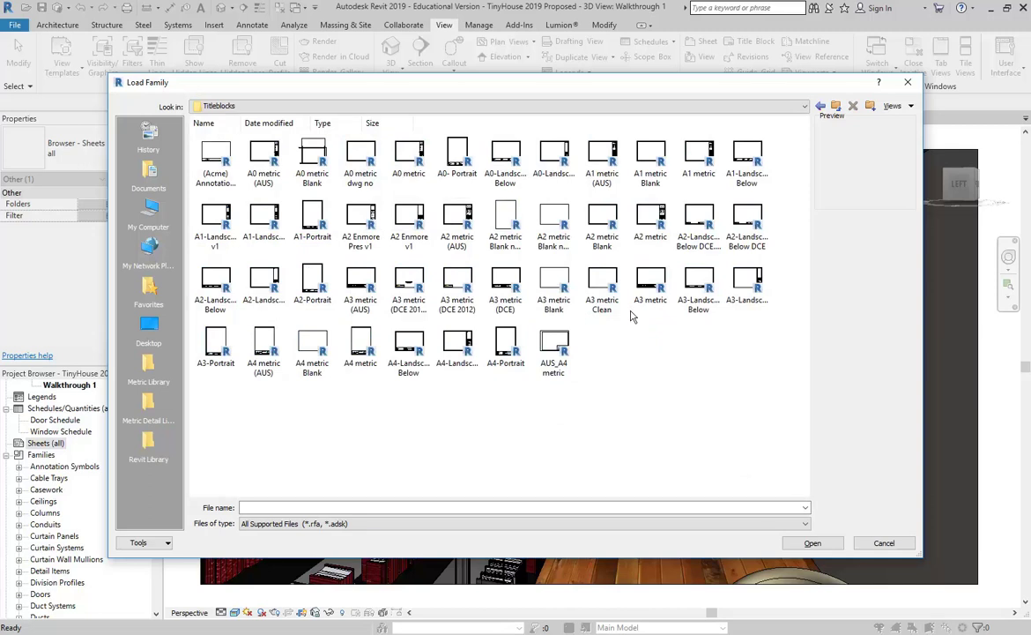
# Step: Preview the A3 metric title blocks, including the DCE 2012 and Blank versions, and the A2 metric Blank versions with and without border
pyautogui.click(611, 291)
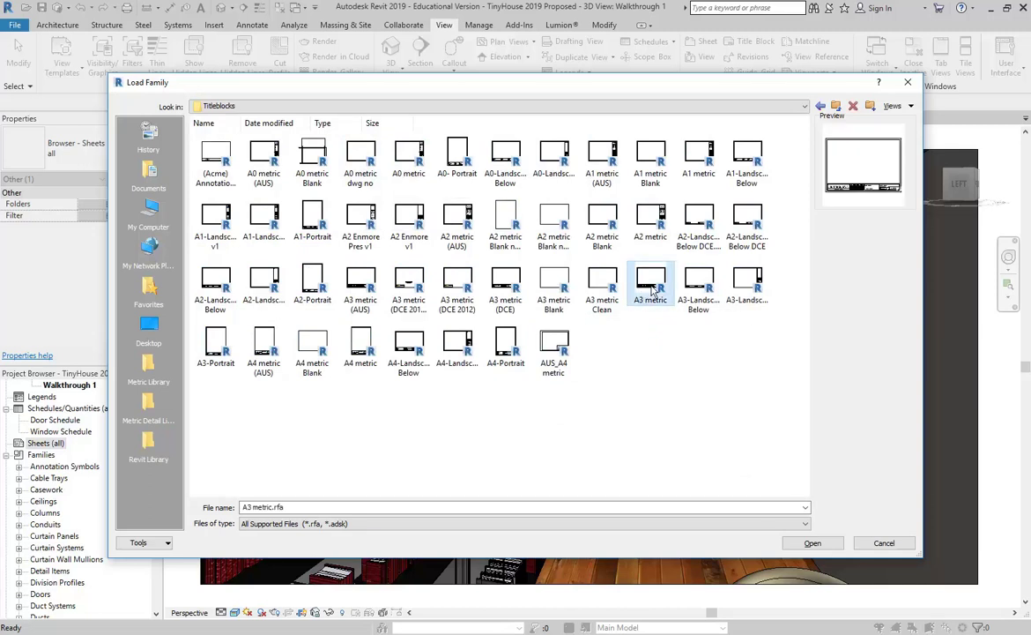
pyautogui.click(467, 289)
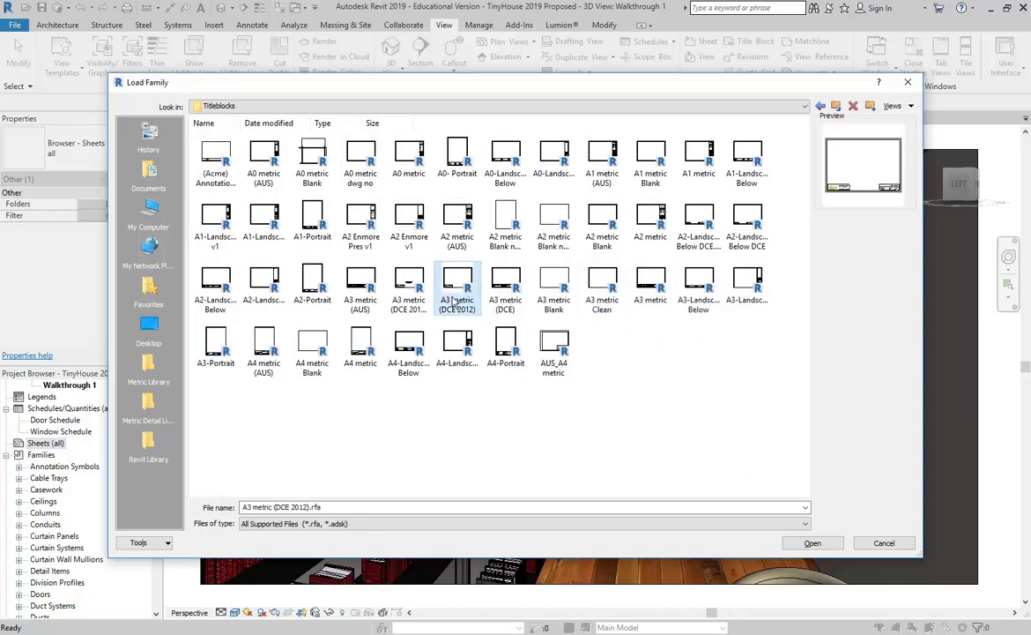
pyautogui.click(409, 282)
pyautogui.click(461, 285)
pyautogui.click(552, 287)
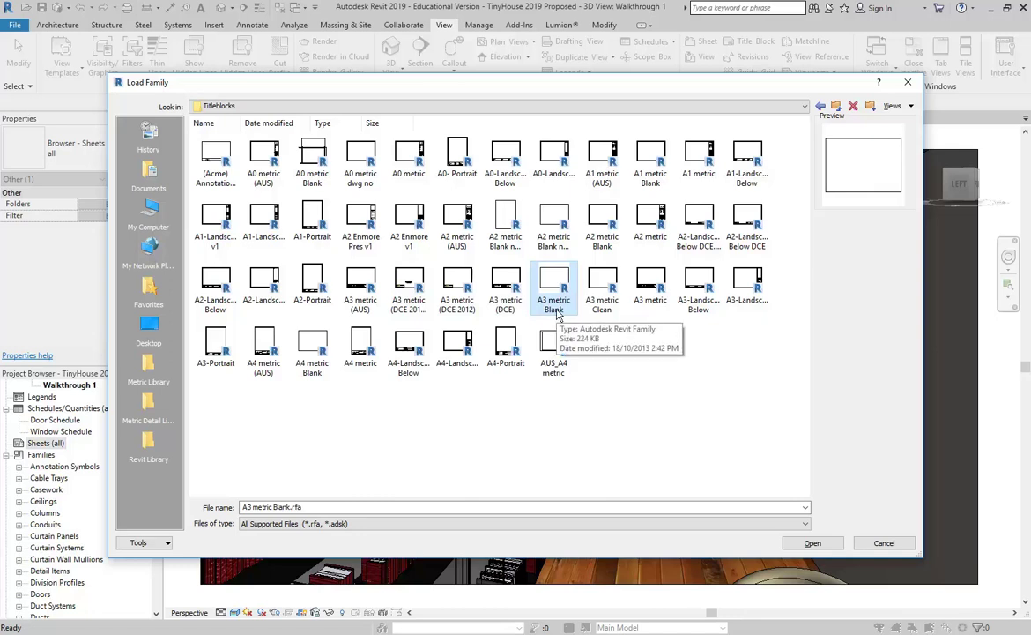
pyautogui.click(548, 224)
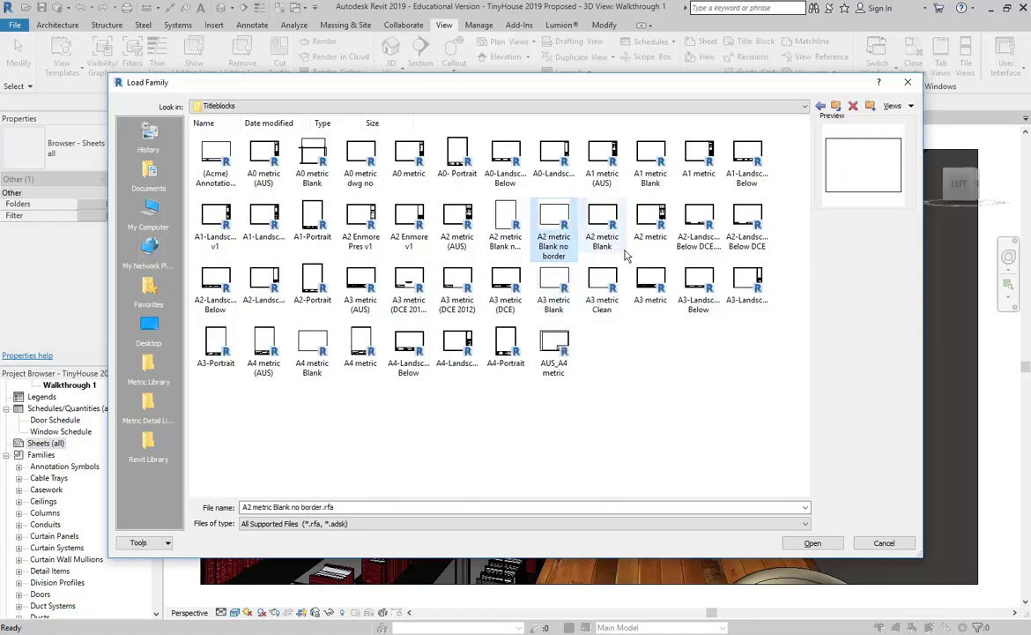
pyautogui.click(602, 222)
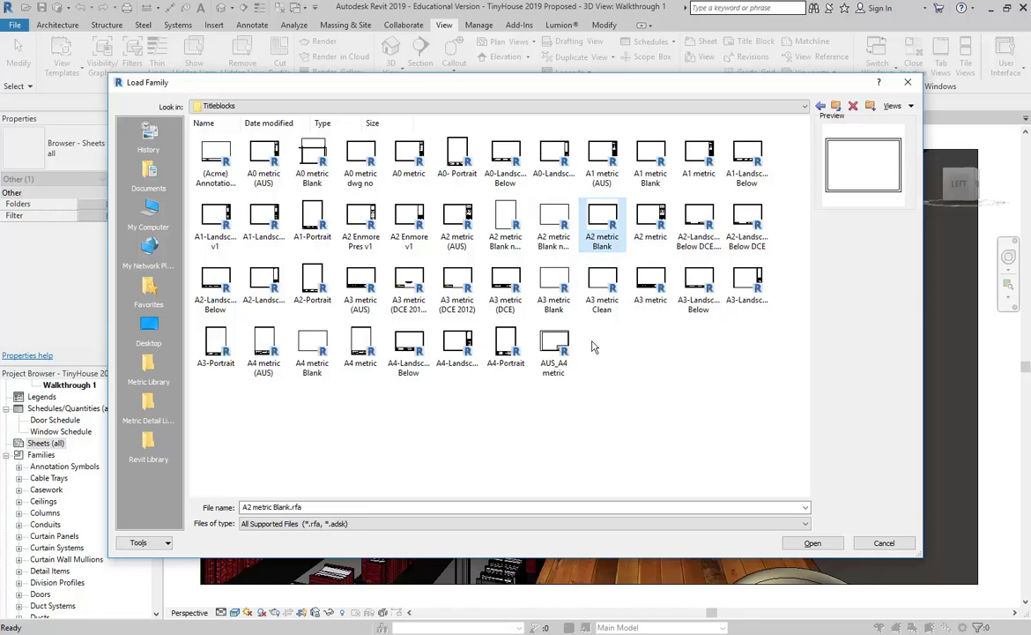
# Step: Compare the A3 metric, A3 metric (DCE), DCE 2012 and DCE 2012 Cover title blocks, and select A3 metric (DCE 2012)
pyautogui.click(651, 287)
pyautogui.click(505, 285)
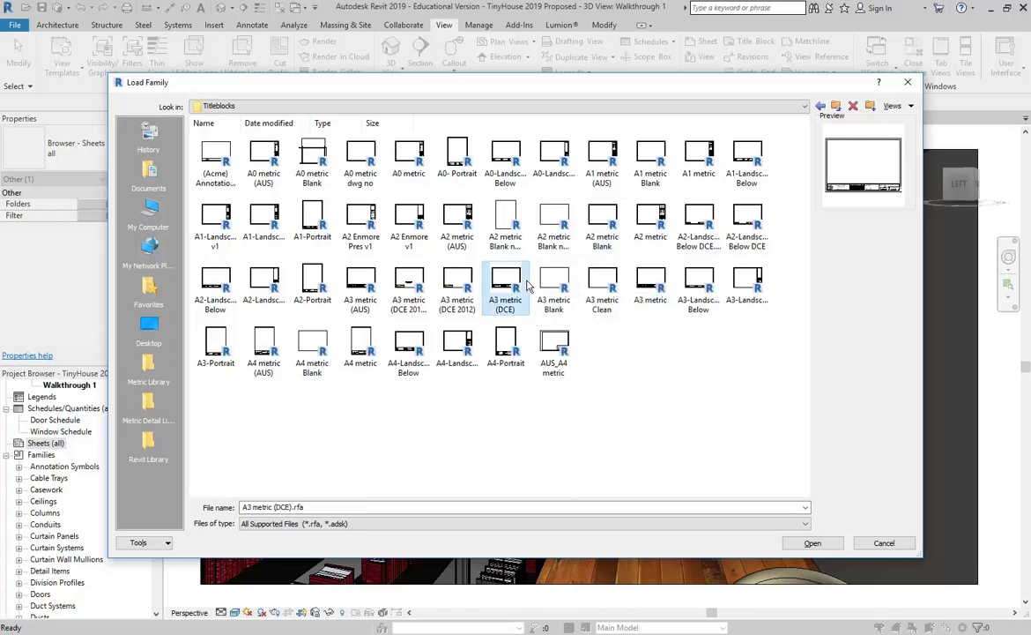
pyautogui.click(456, 284)
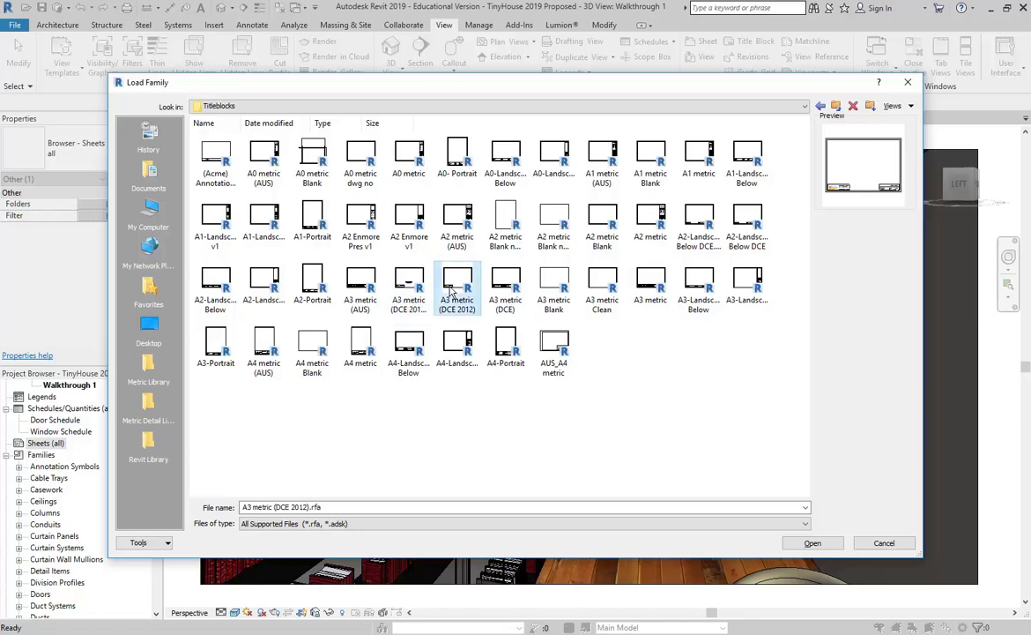
pyautogui.click(408, 285)
pyautogui.click(455, 289)
pyautogui.click(408, 287)
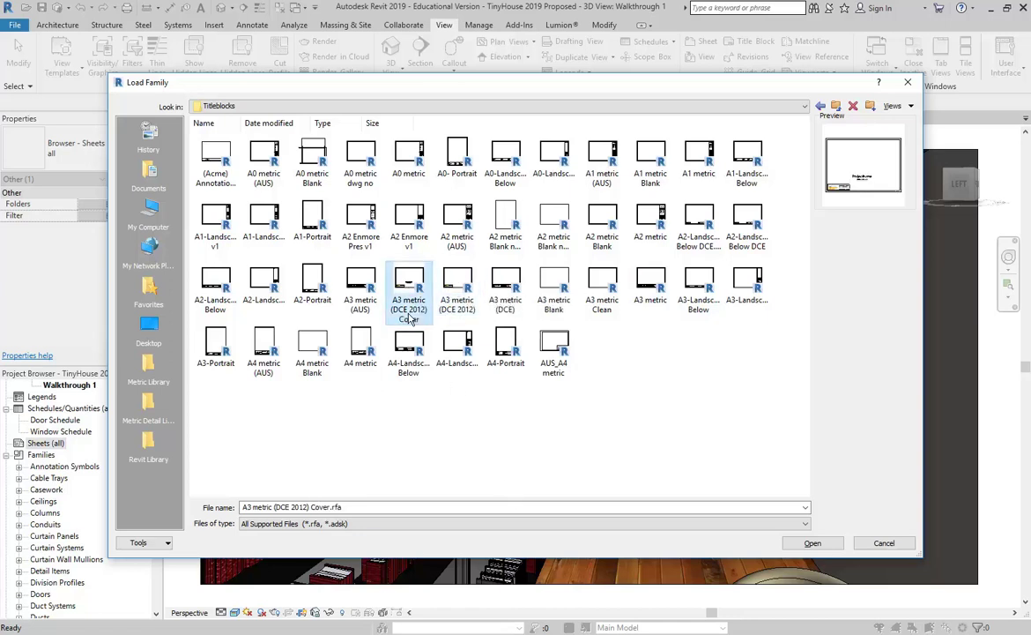
pyautogui.click(450, 290)
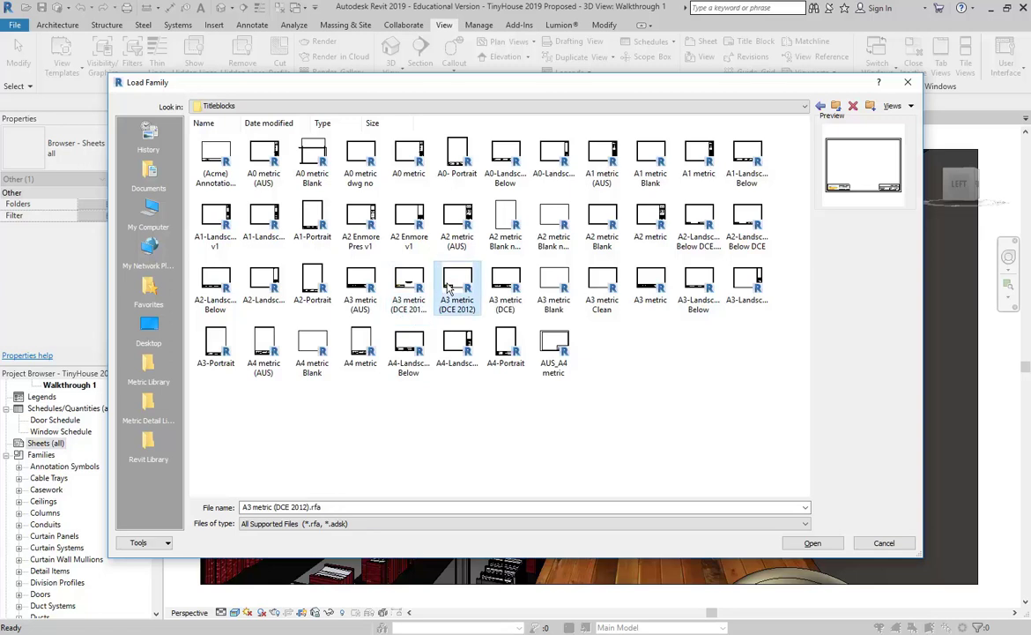
pyautogui.click(394, 283)
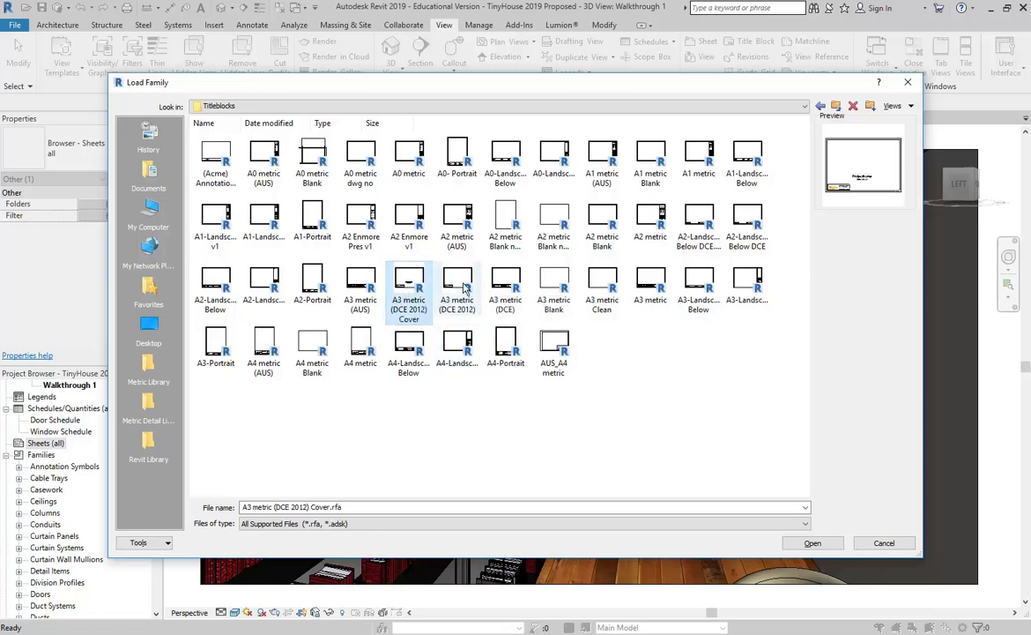
pyautogui.click(466, 288)
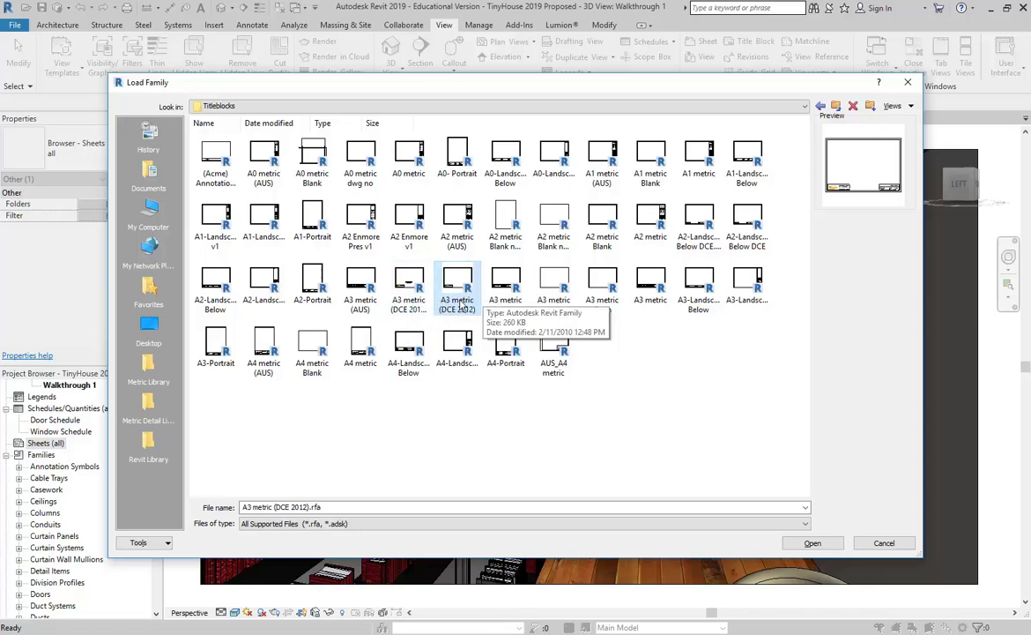
pyautogui.click(408, 280)
pyautogui.click(458, 269)
pyautogui.click(504, 277)
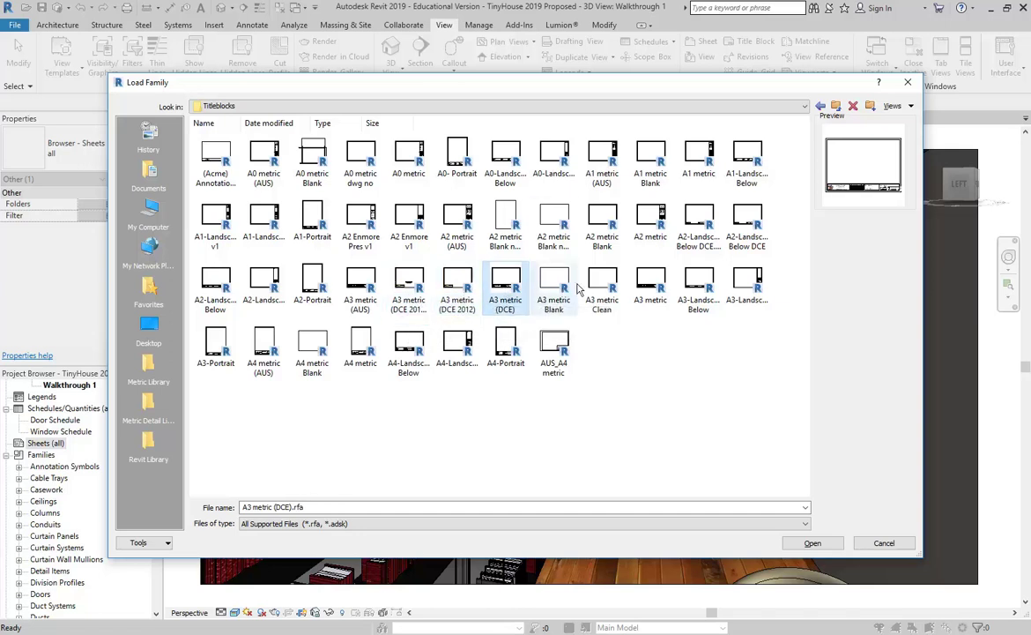
pyautogui.click(457, 282)
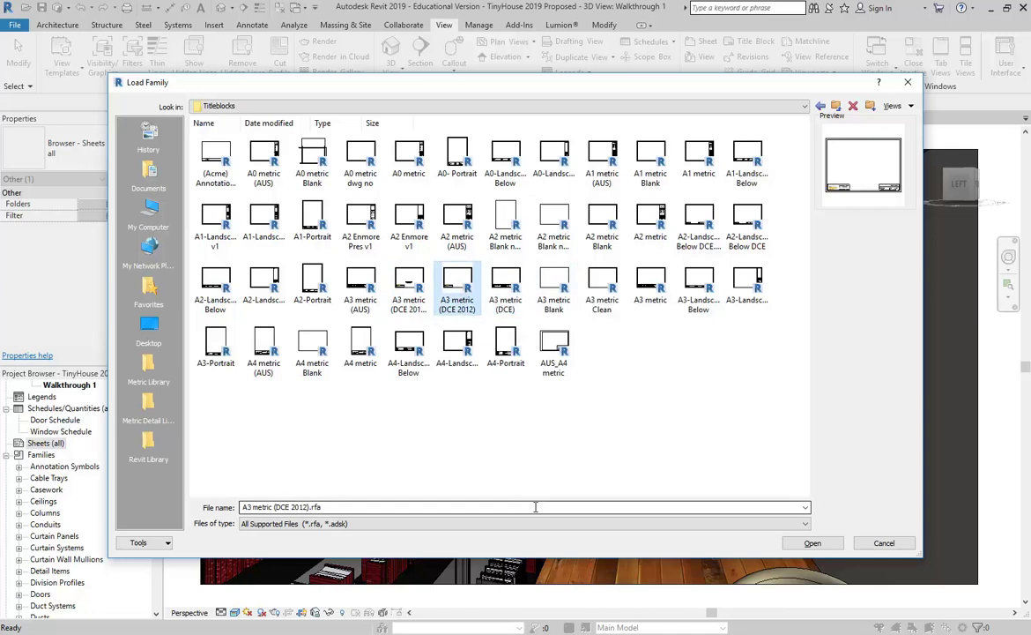
# Step: Switch to the assessment guide in Internet Explorer and review the project details and submission requirements
pyautogui.click(333, 634)
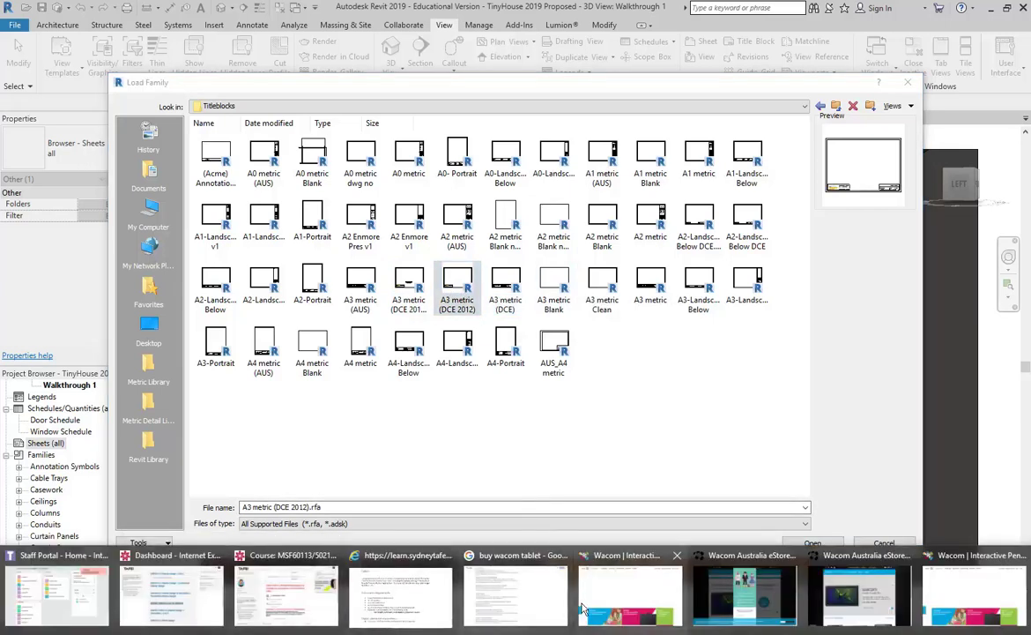
pyautogui.moveTo(138, 589)
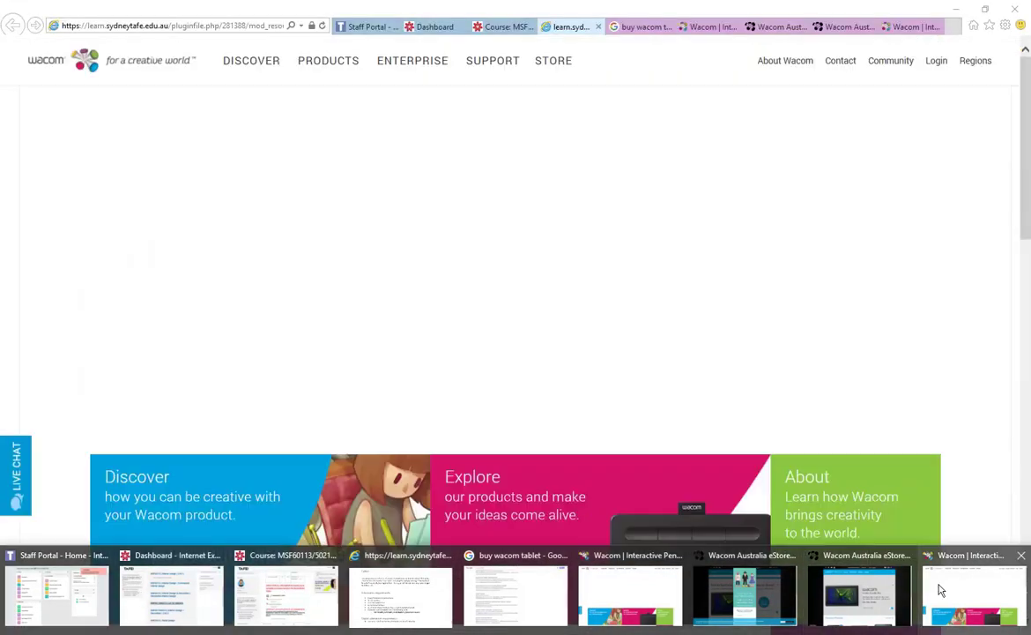
pyautogui.click(438, 605)
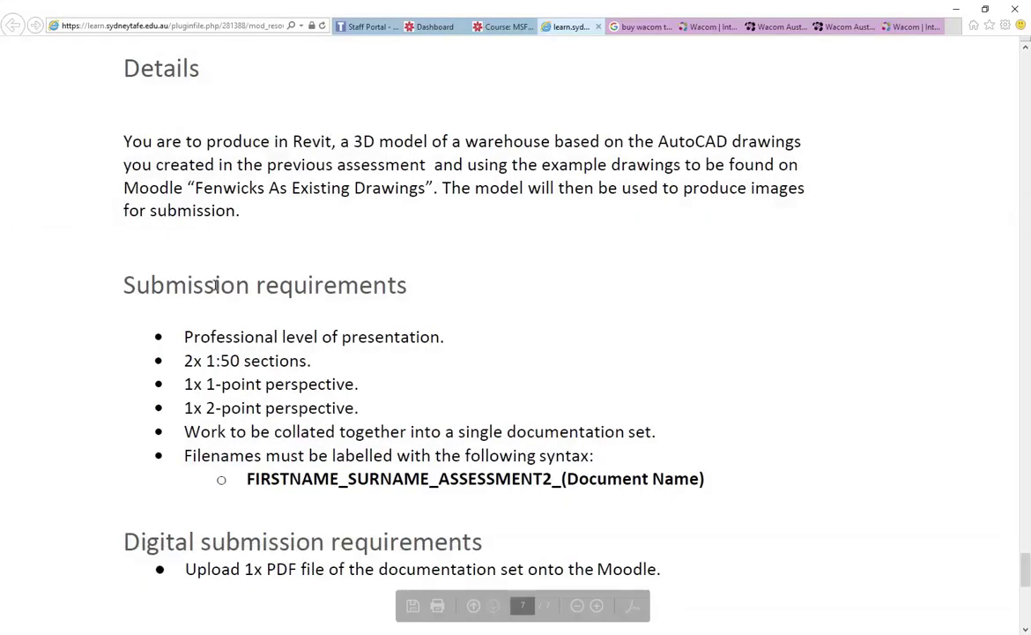
pyautogui.scroll(-2, 308, 391)
pyautogui.scroll(5, 309, 392)
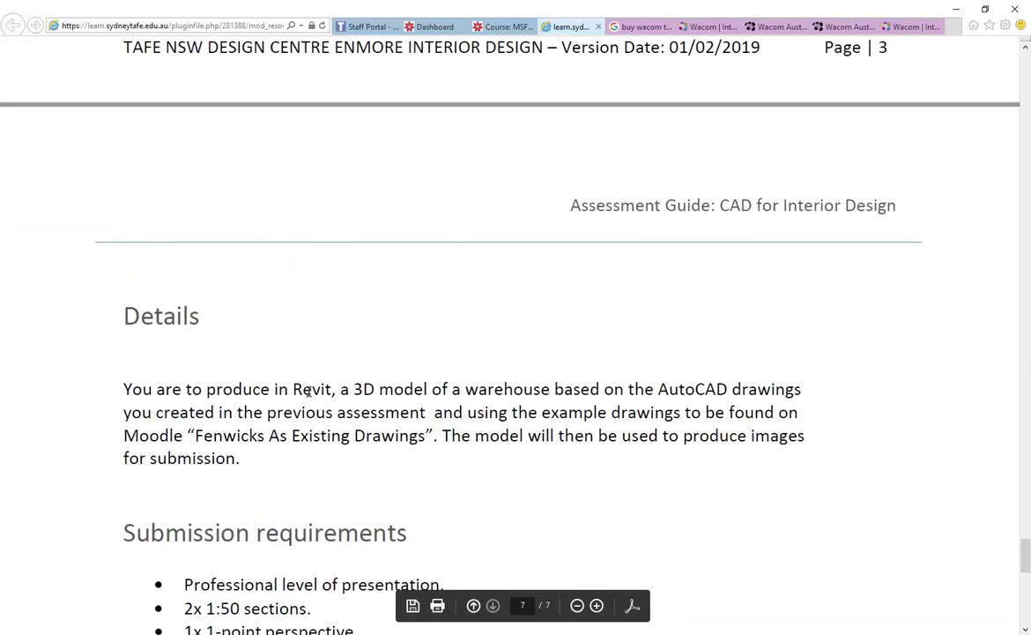
pyautogui.scroll(-3, 308, 392)
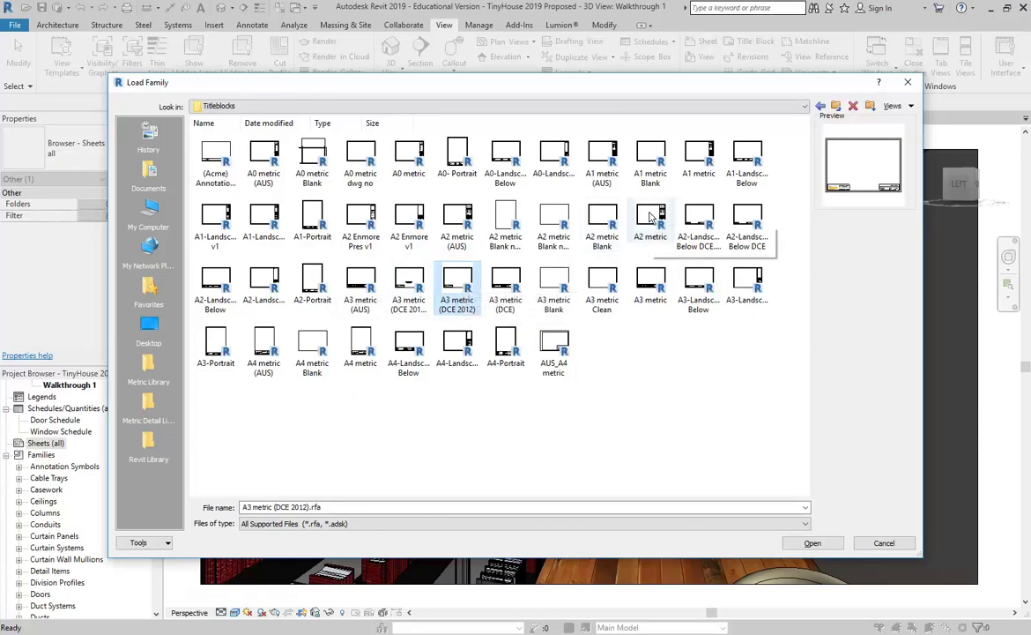
# Step: Compare the A2-Landscape Below DCE, A3 metric (DCE 2012), DCE 2012 Cover and A3 metric (DCE) title block previews
pyautogui.click(699, 219)
pyautogui.click(748, 222)
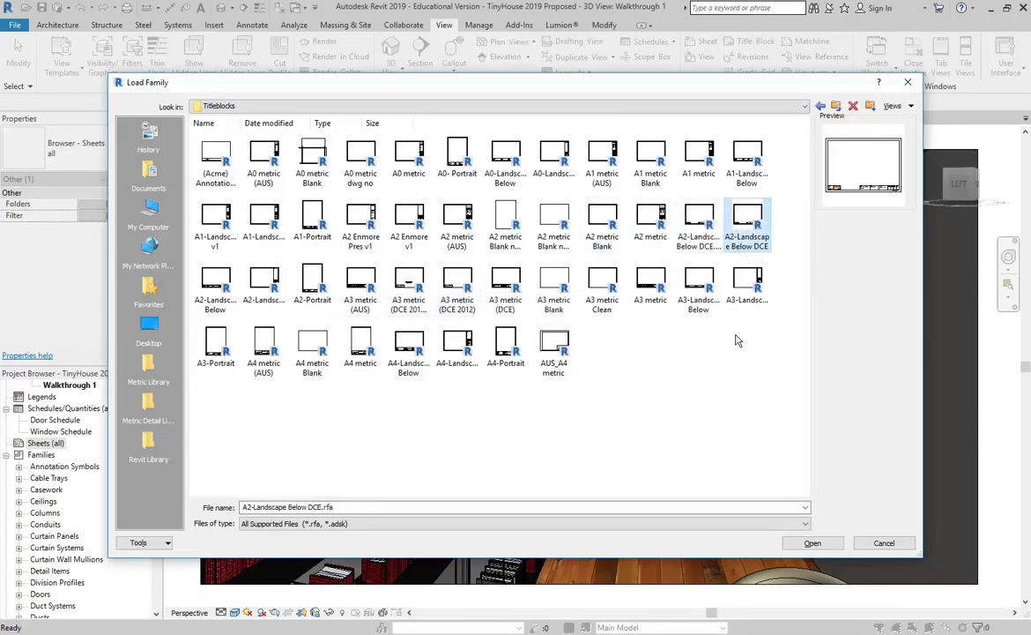
pyautogui.click(458, 286)
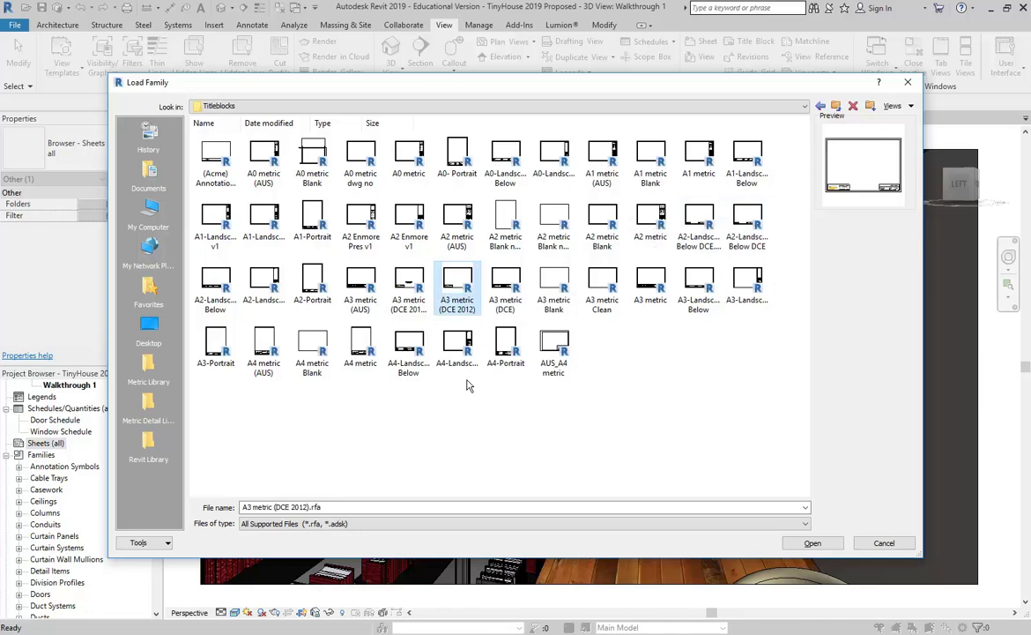
pyautogui.click(408, 295)
pyautogui.click(445, 296)
pyautogui.click(413, 296)
pyautogui.click(447, 298)
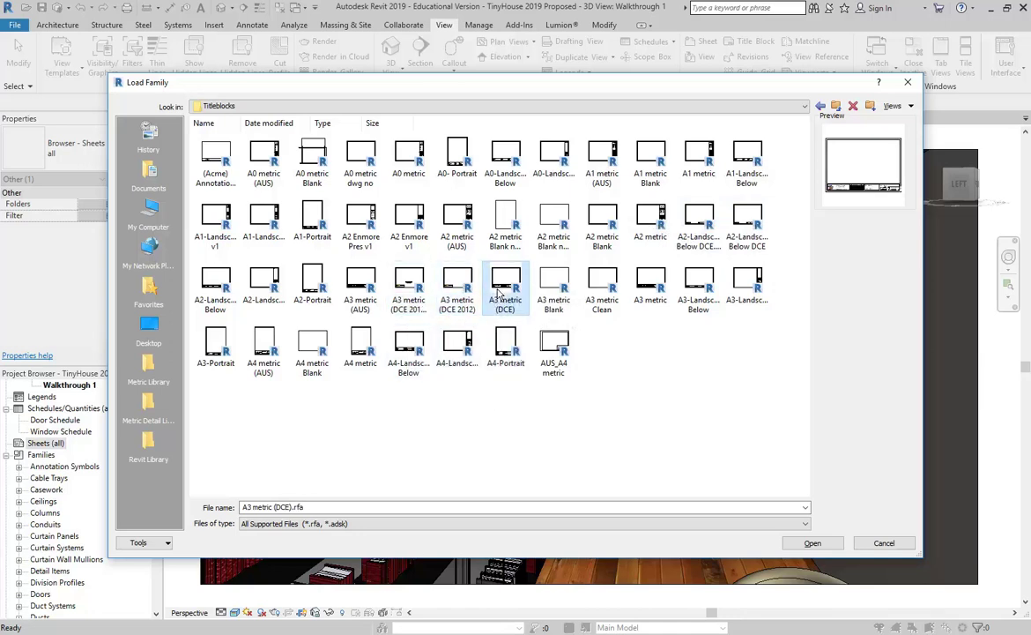
pyautogui.press('Right')
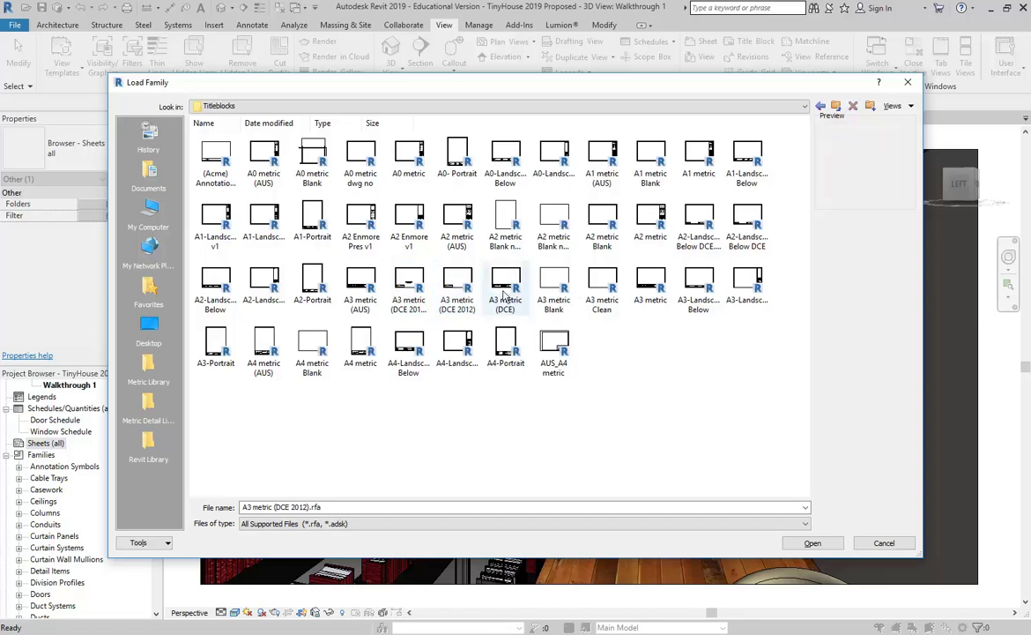
# Step: Load the A3 metric (DCE 2012) title block and create a new sheet with its Landscape type
pyautogui.click(454, 294)
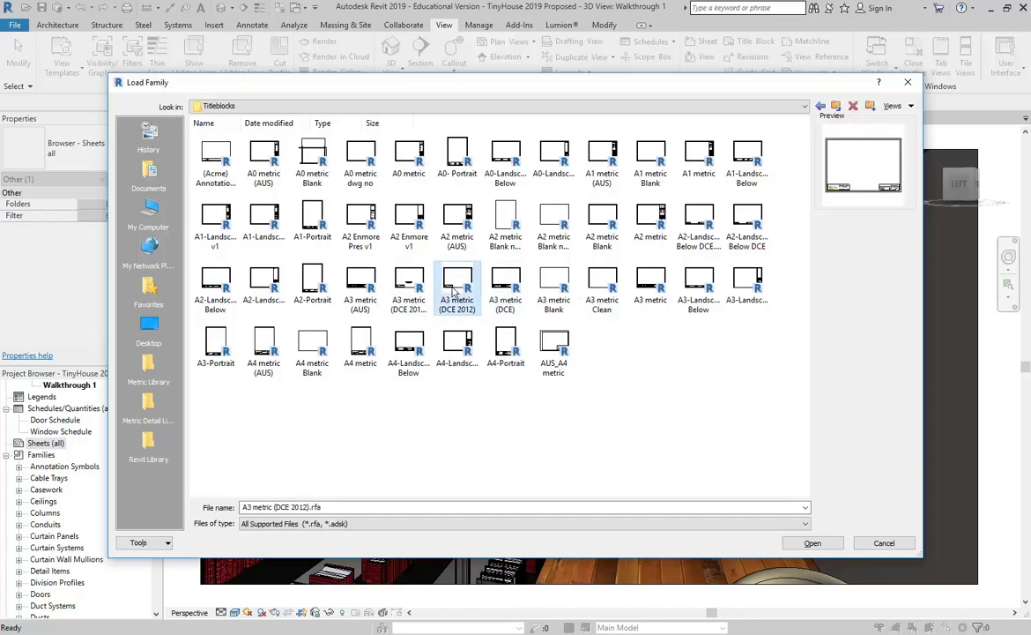
pyautogui.doubleClick(454, 293)
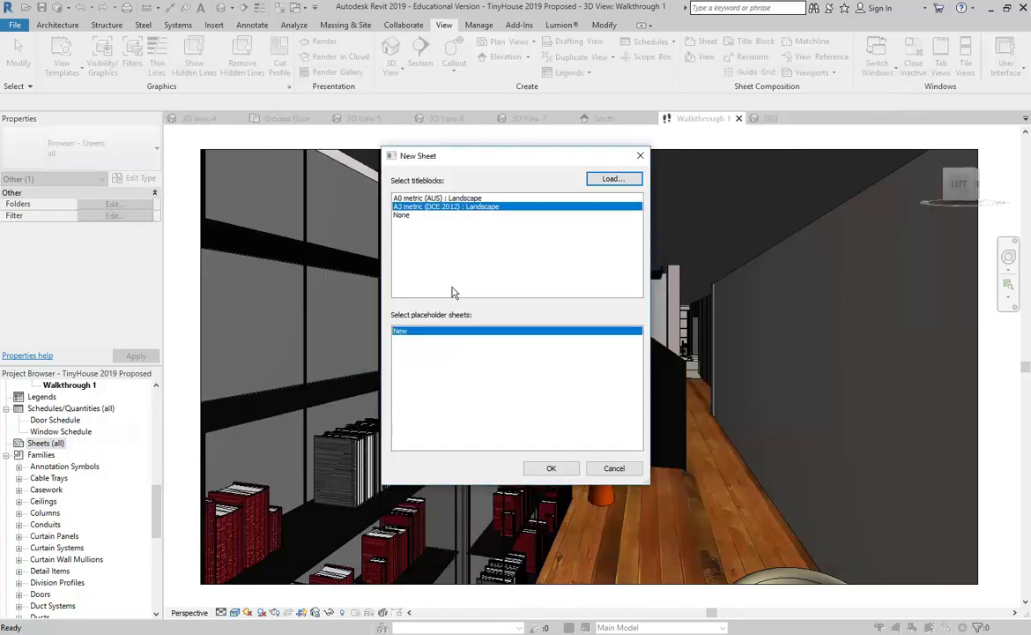
pyautogui.click(551, 468)
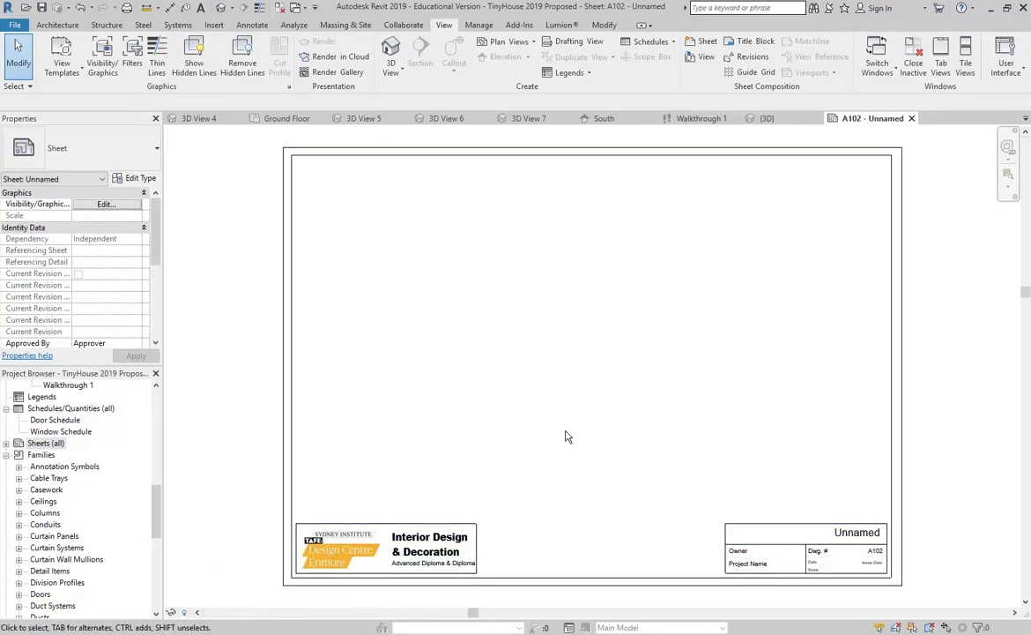
# Step: Load the A3 metric (DCE) family through the sheet title block's type properties and apply it to the sheet
pyautogui.click(291, 389)
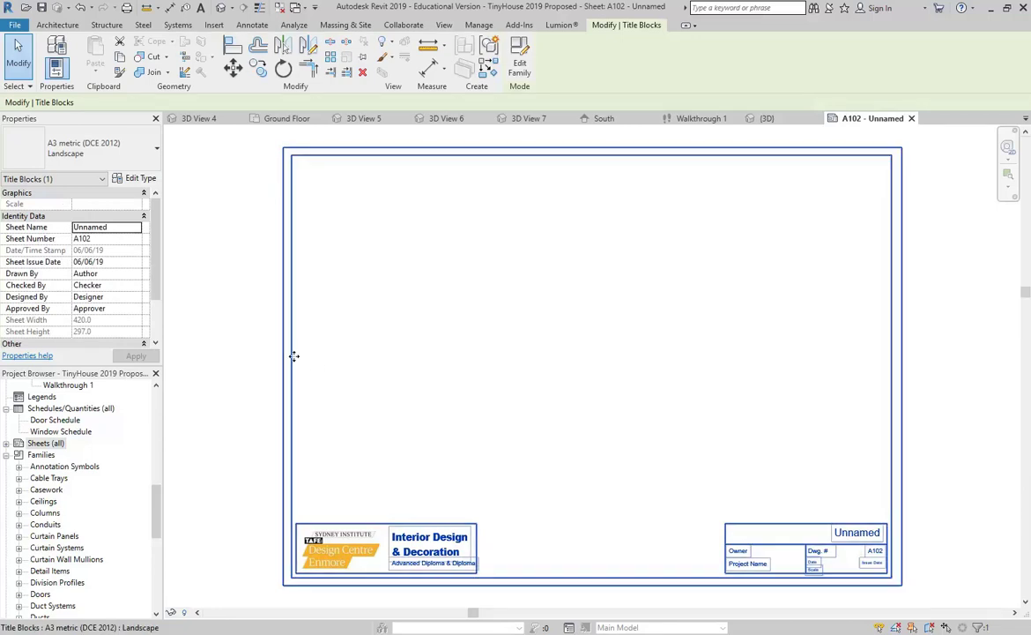
pyautogui.click(140, 179)
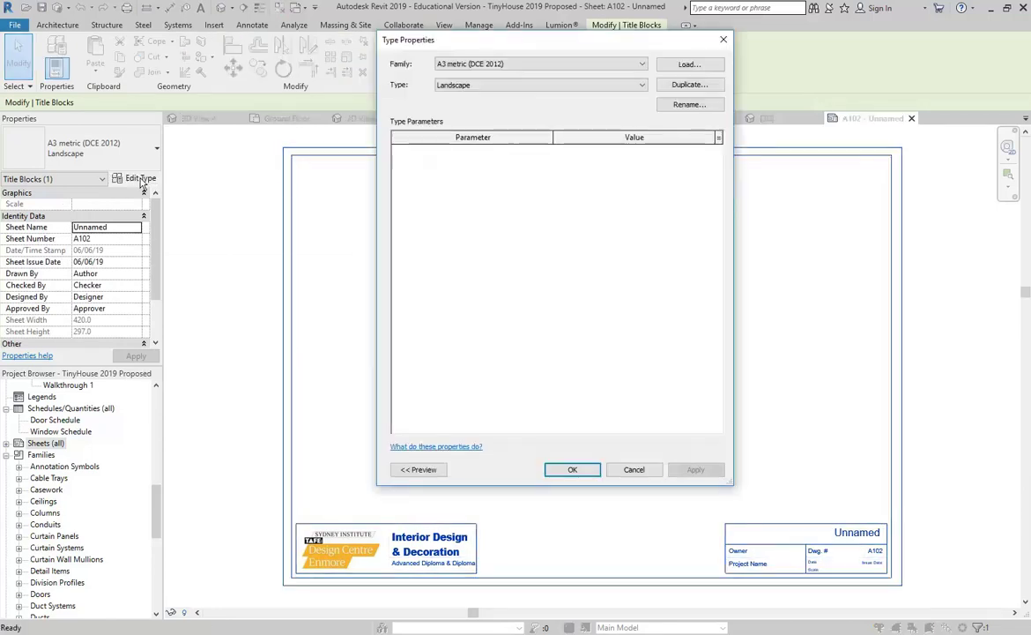
pyautogui.click(687, 66)
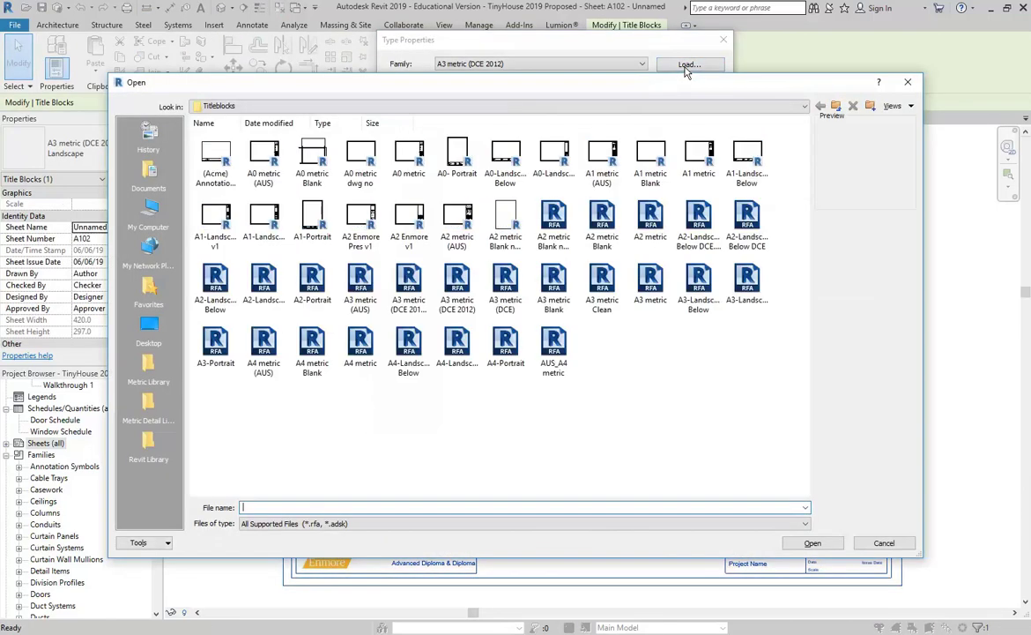
pyautogui.doubleClick(507, 282)
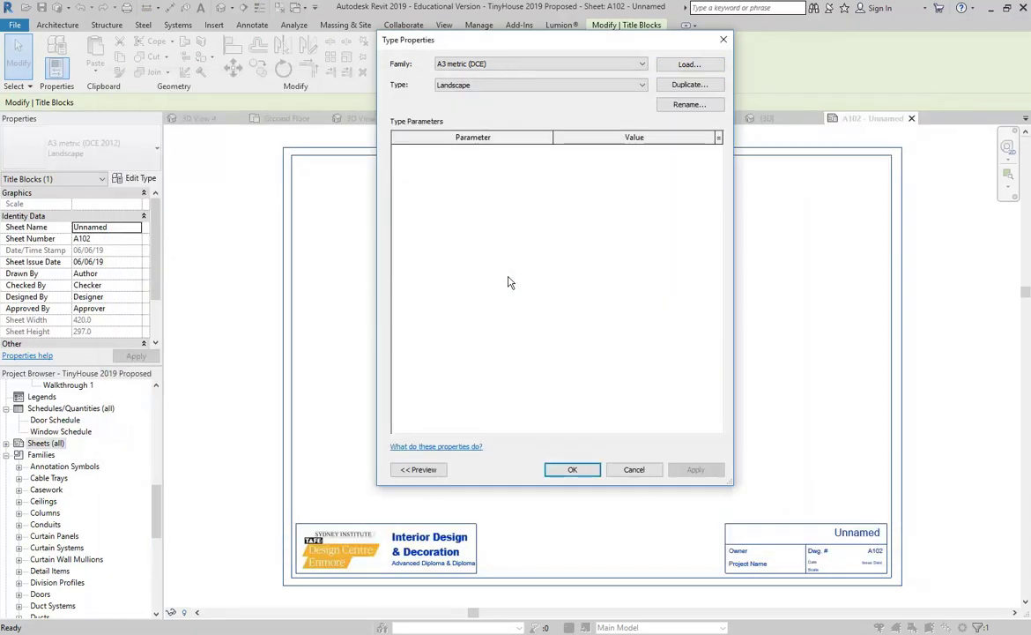
pyautogui.click(557, 404)
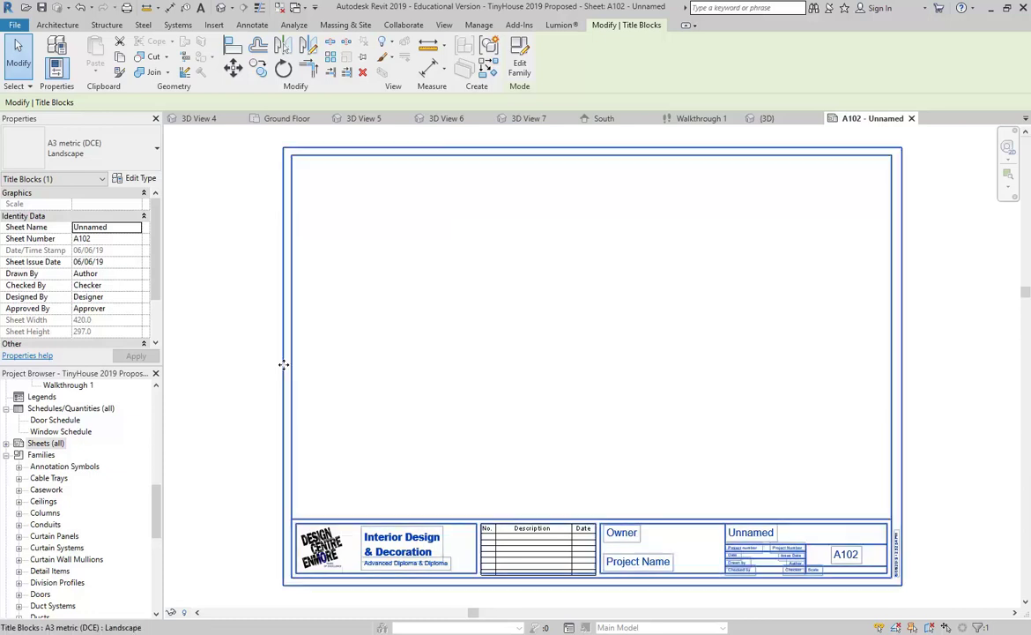
# Step: Change the sheet's title block type back to A3 metric (DCE 2012) Landscape and deselect it
pyautogui.click(130, 137)
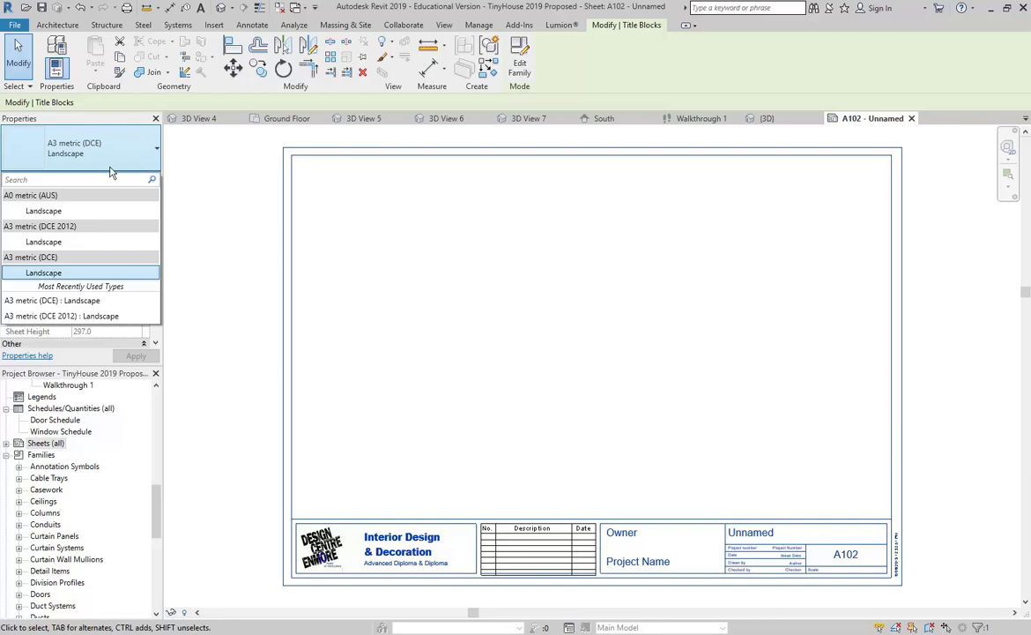
pyautogui.click(49, 242)
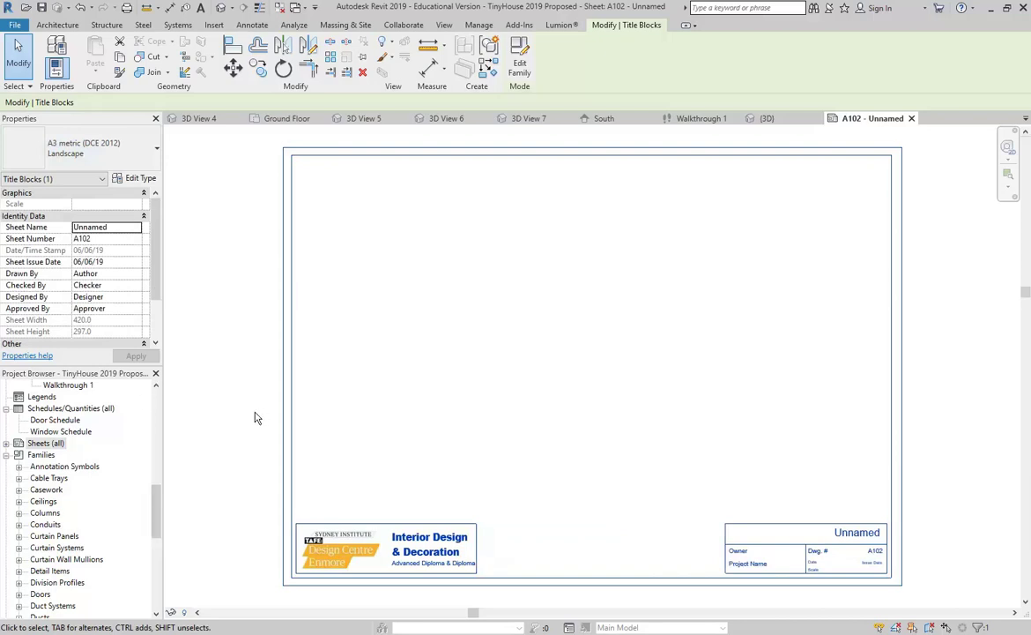
pyautogui.click(238, 381)
# Step: Create another new sheet using the A3 metric (DCE 2012) : Landscape title block
pyautogui.moveTo(157, 517)
pyautogui.mouseDown()
pyautogui.moveTo(158, 501)
pyautogui.moveTo(158, 523)
pyautogui.mouseUp()
pyautogui.rightClick(42, 413)
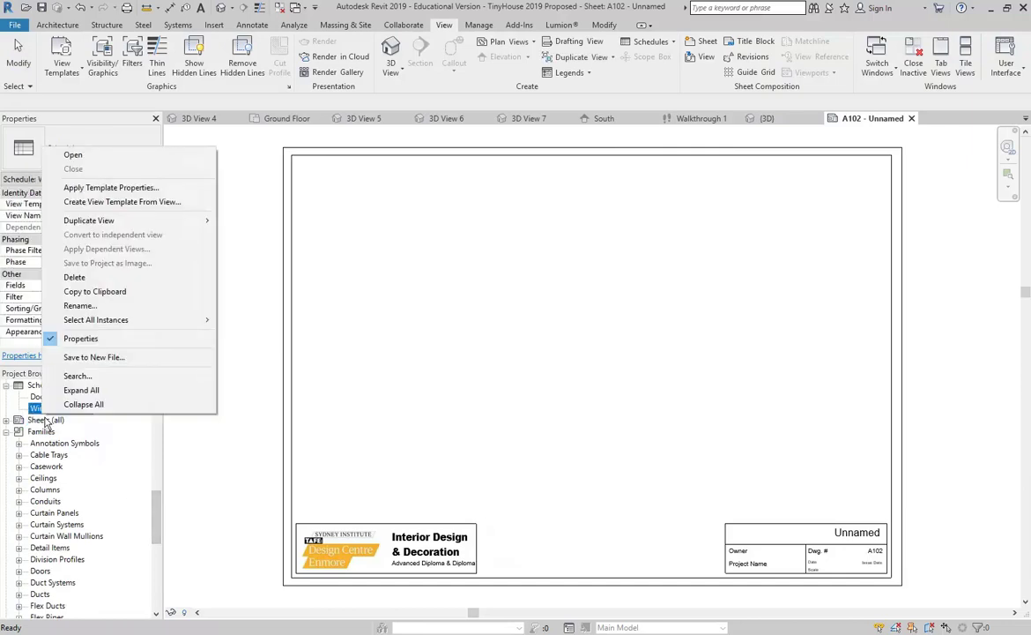
pyautogui.rightClick(37, 422)
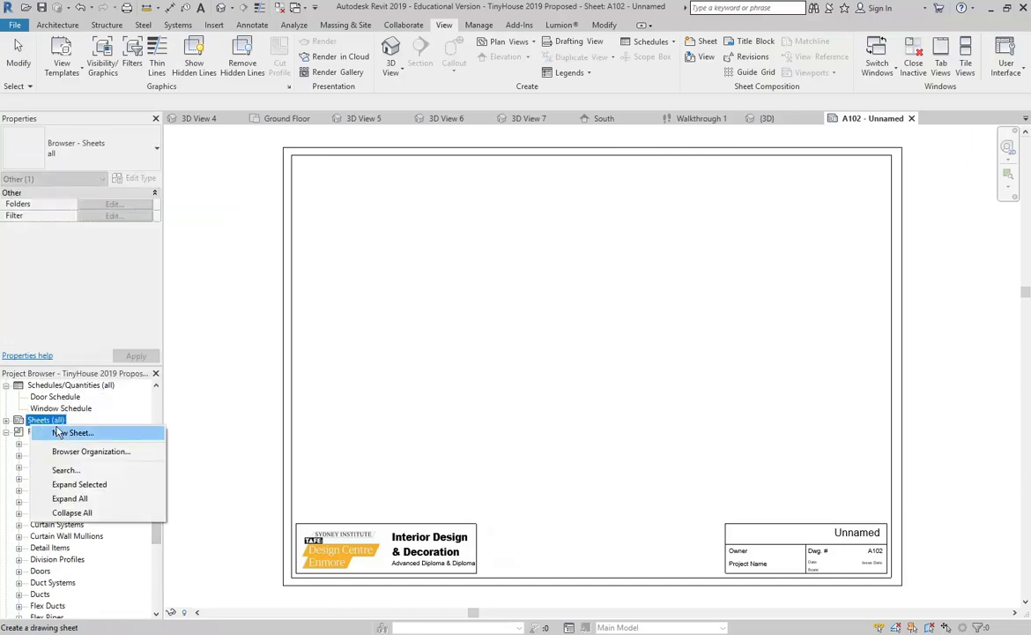
pyautogui.click(70, 432)
pyautogui.click(452, 206)
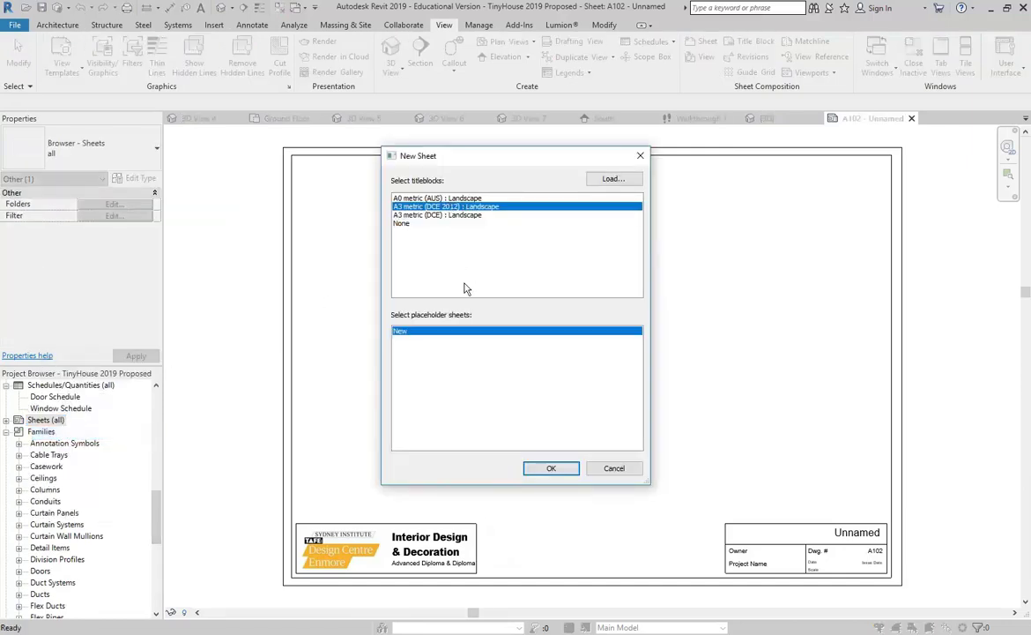
pyautogui.click(551, 468)
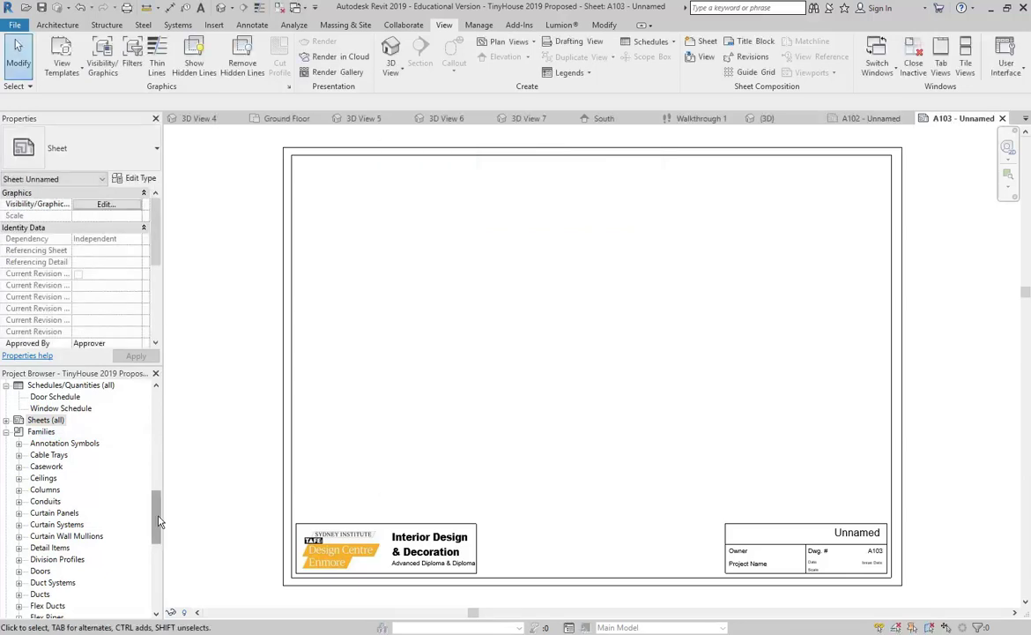
# Step: Open the Ground Floor plan and delete the long horizontal model line extending beyond the entry end of the house
pyautogui.moveTo(155, 519); pyautogui.dragTo(148, 354)
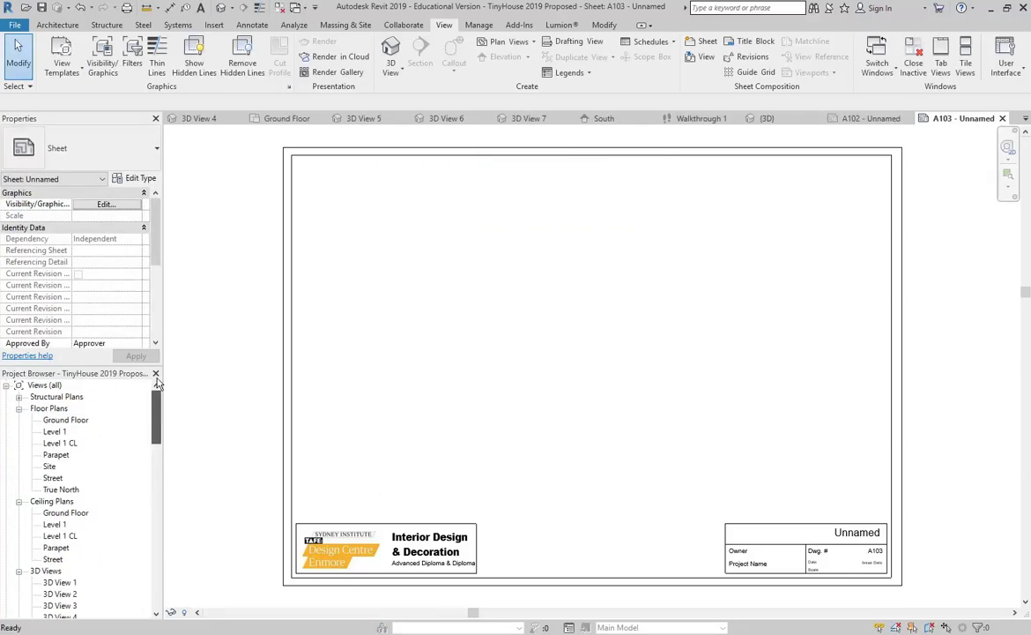
pyautogui.doubleClick(69, 421)
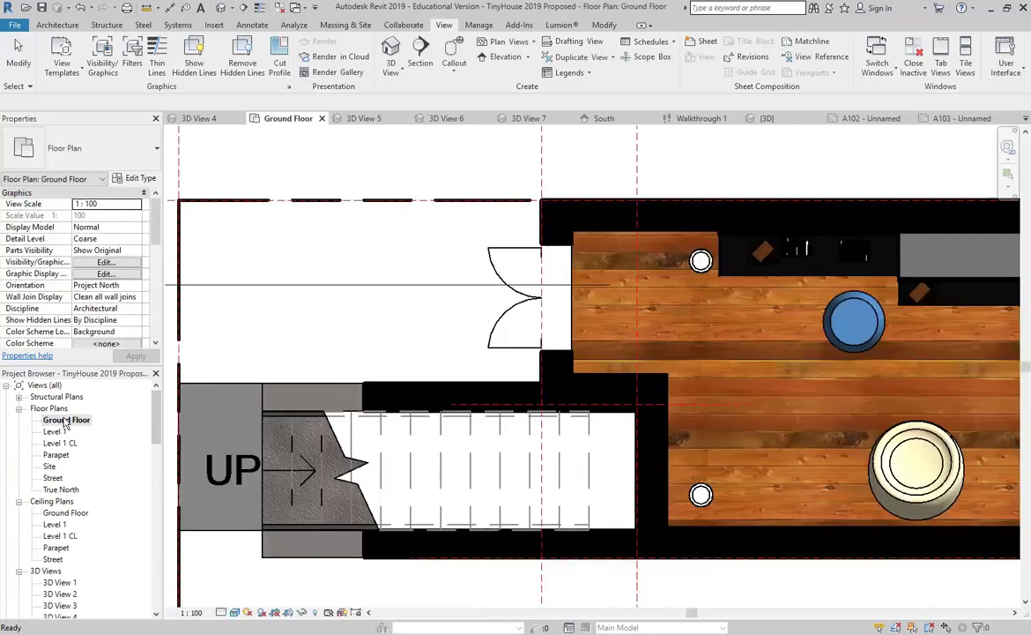
pyautogui.scroll(-5, 403, 337)
pyautogui.scroll(-2, 403, 280)
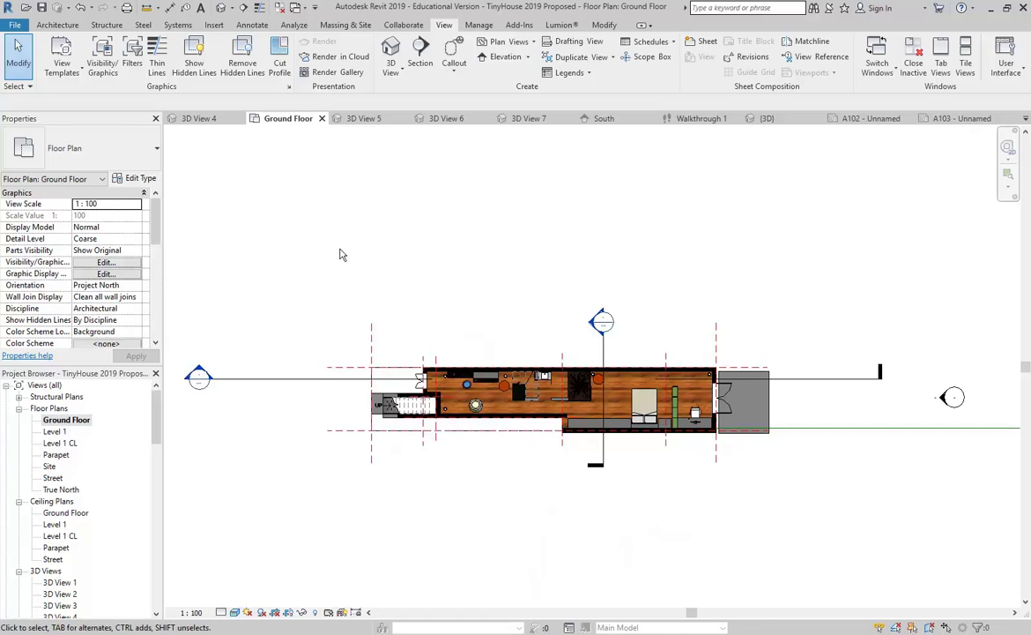
pyautogui.scroll(-3, 342, 255)
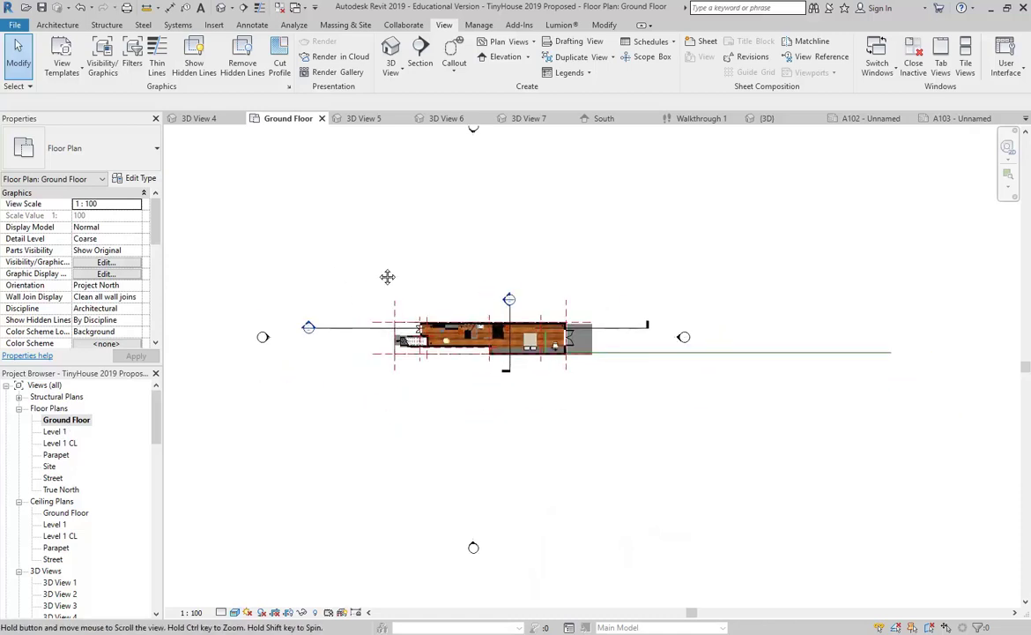
pyautogui.moveTo(377, 273); pyautogui.dragTo(390, 323, button='middle')
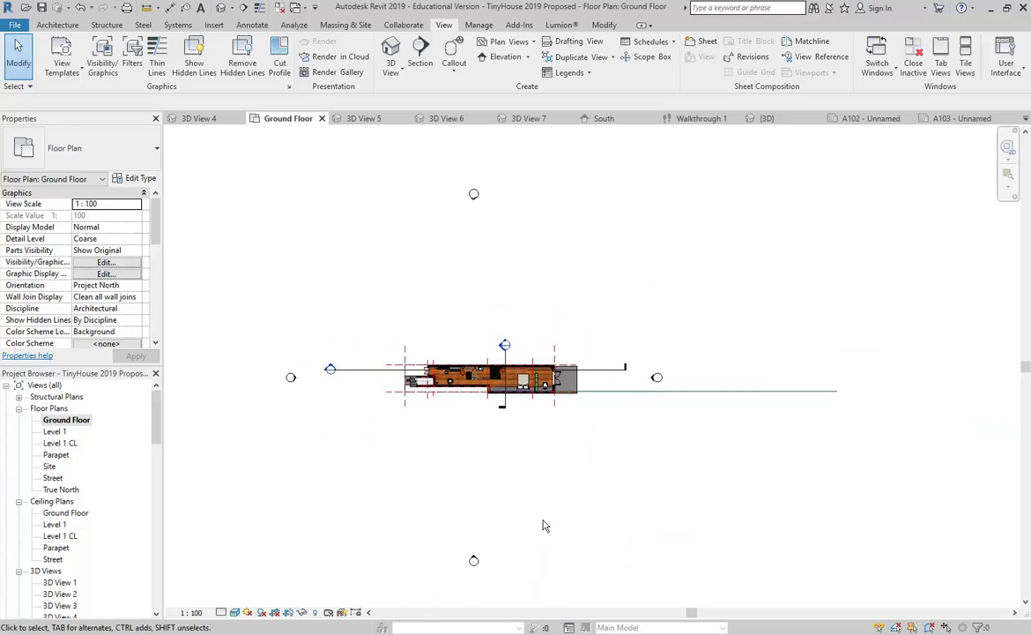
pyautogui.click(620, 392)
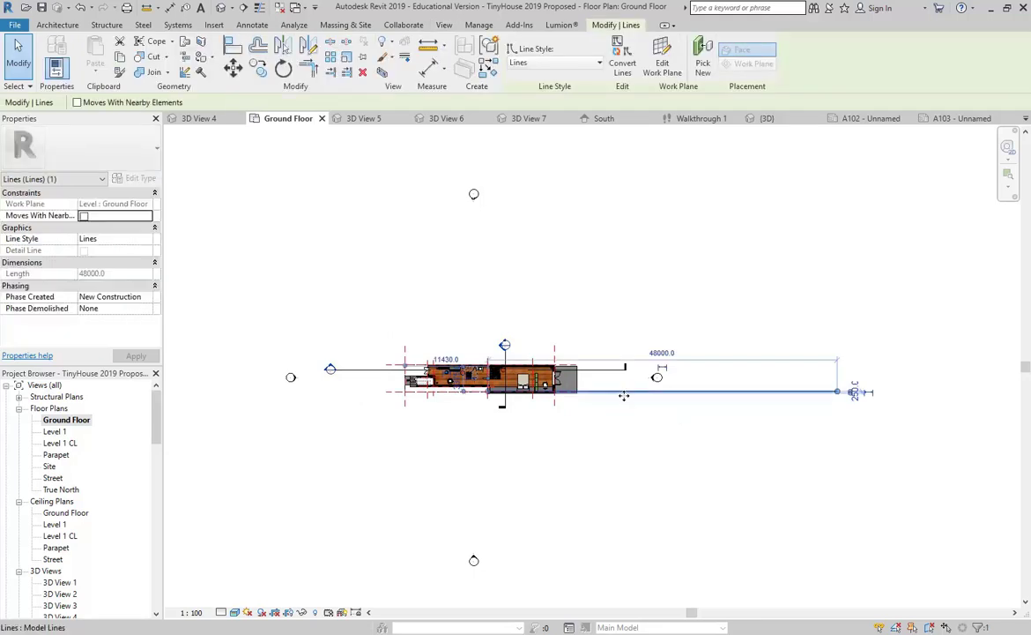
pyautogui.press('Delete')
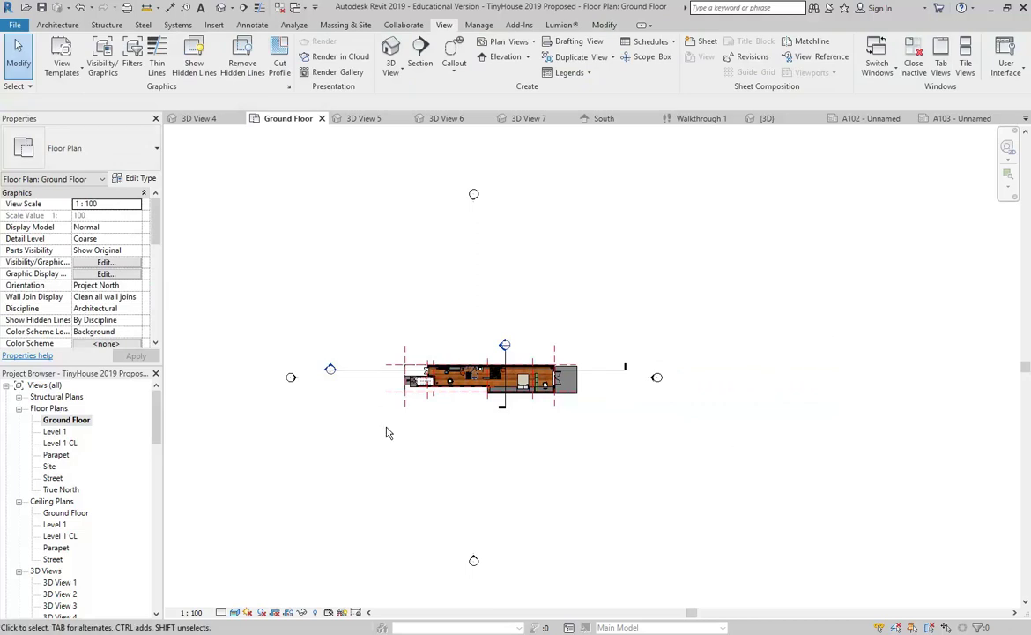
# Step: Hide the elevation marker category in the Ground Floor plan
pyautogui.moveTo(436, 172); pyautogui.dragTo(572, 428)
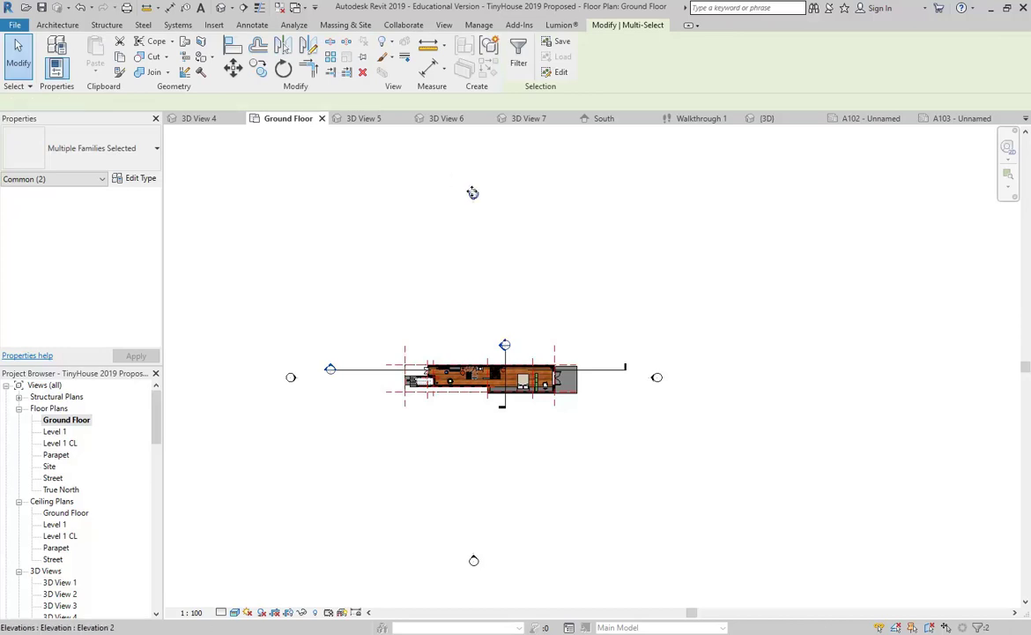
pyautogui.click(473, 194)
pyautogui.rightClick(474, 227)
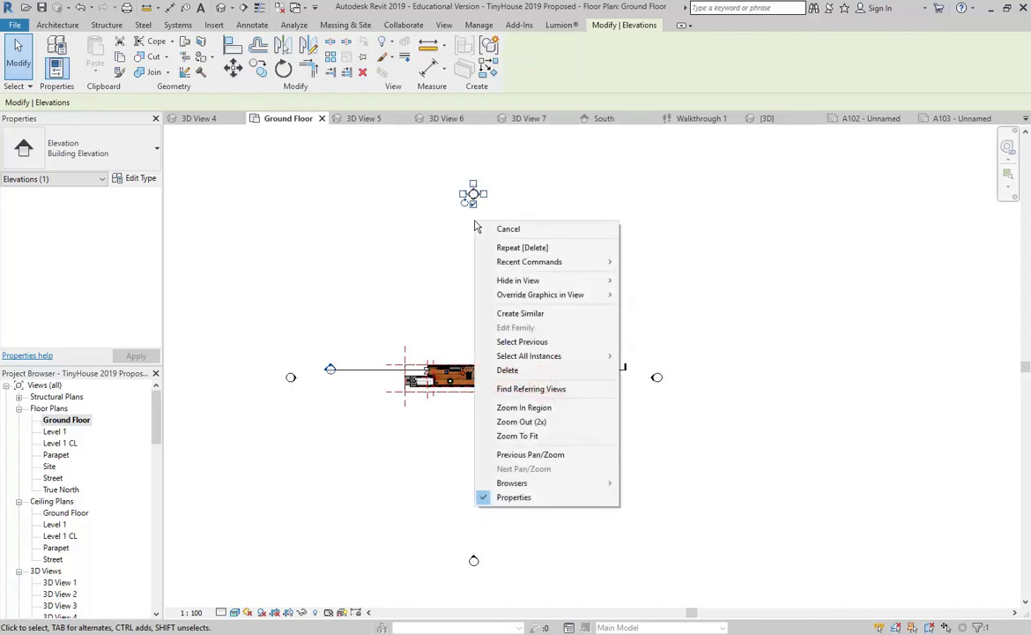
pyautogui.moveTo(594, 281)
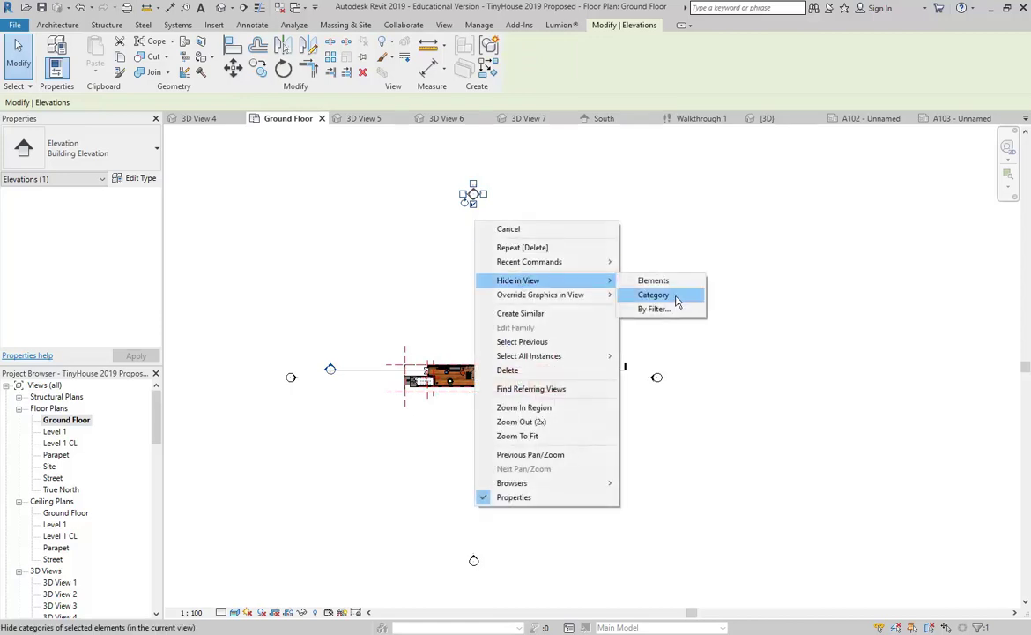
pyautogui.click(456, 278)
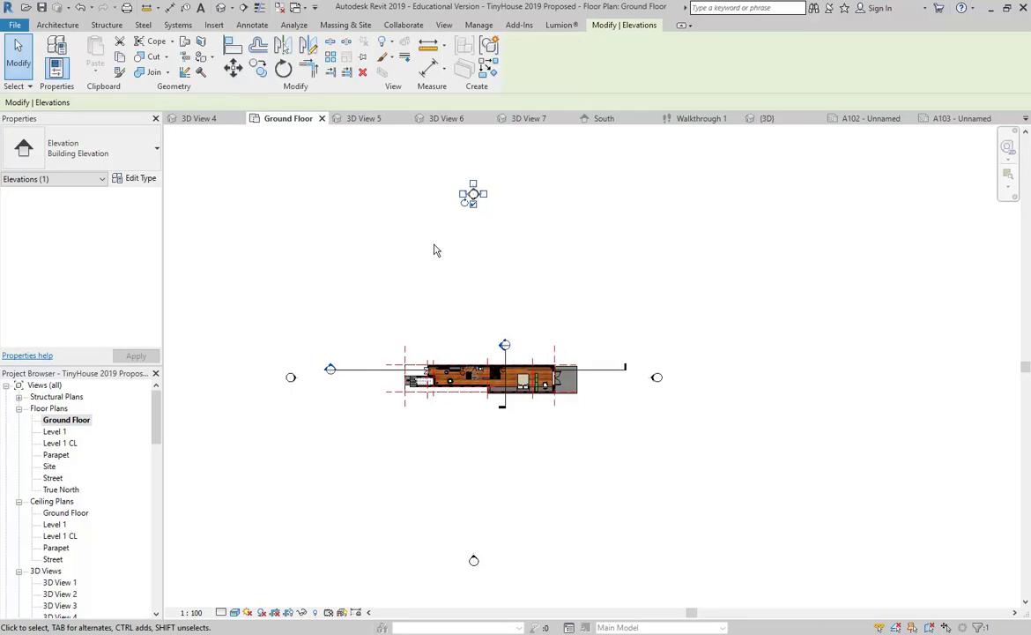
pyautogui.press('v')
pyautogui.press('h')
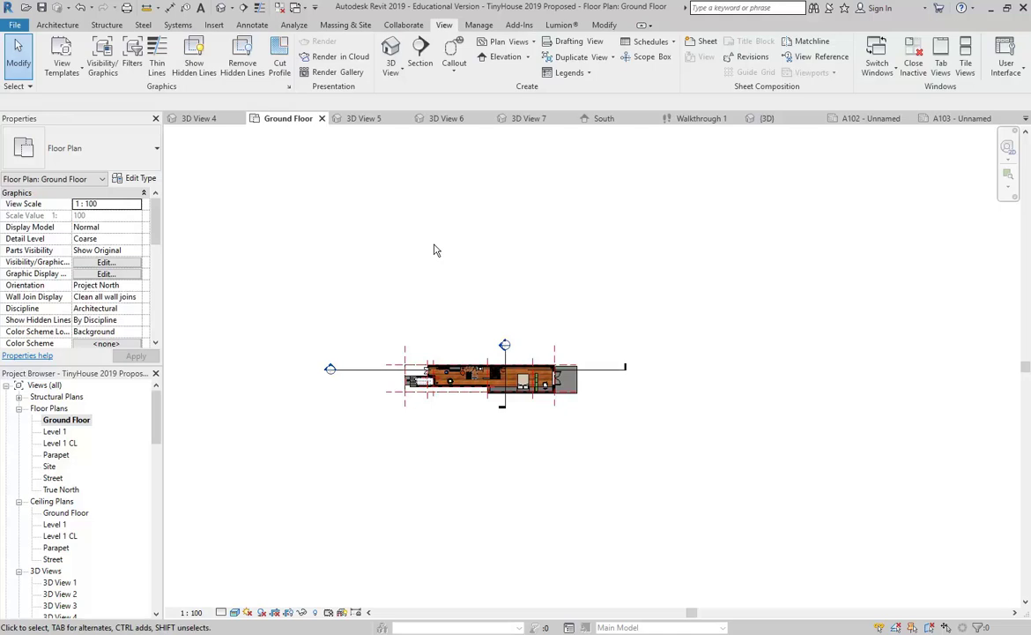
# Step: Draw a cross section vertically through the house at the round cream table, starting above the walls and ending below them
pyautogui.scroll(3, 399, 367)
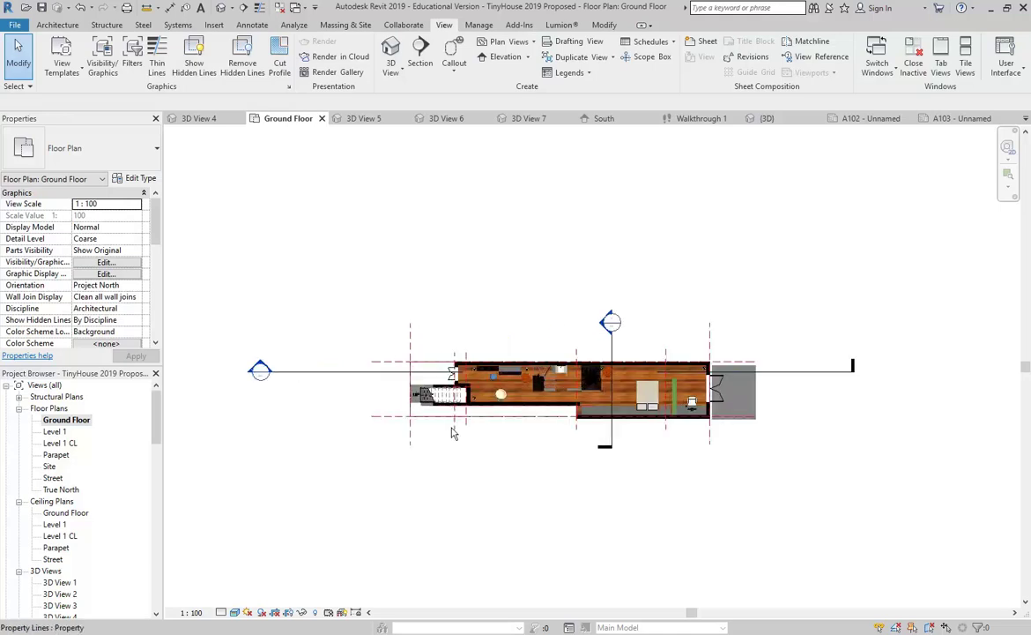
pyautogui.moveTo(370, 406); pyautogui.dragTo(355, 427, button='middle')
pyautogui.scroll(2, 277, 385)
pyautogui.scroll(-1, 283, 390)
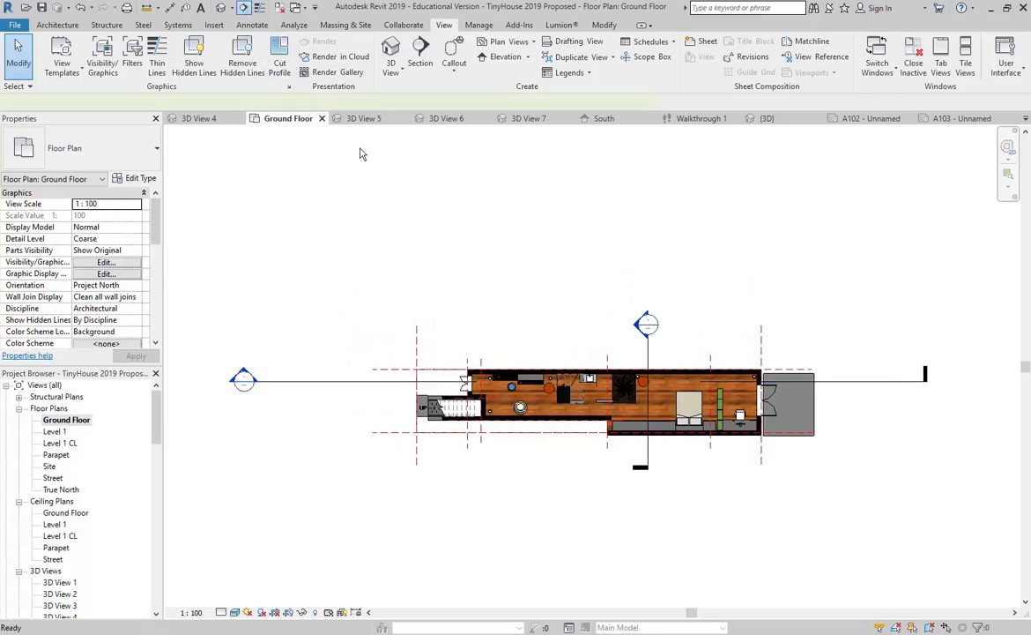
pyautogui.click(244, 7)
pyautogui.click(527, 327)
pyautogui.click(526, 466)
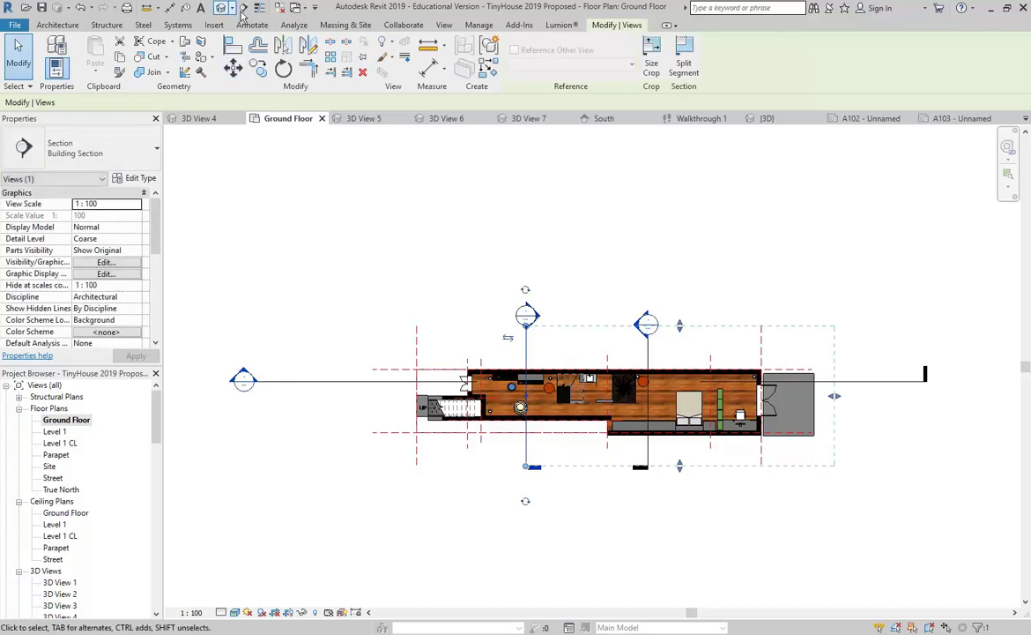
# Step: Draw a longitudinal section horizontally through the house along the staircase, starting outside the stairs and ending beyond the entry deck
pyautogui.click(243, 8)
pyautogui.scroll(2, 454, 421)
pyautogui.click(340, 399)
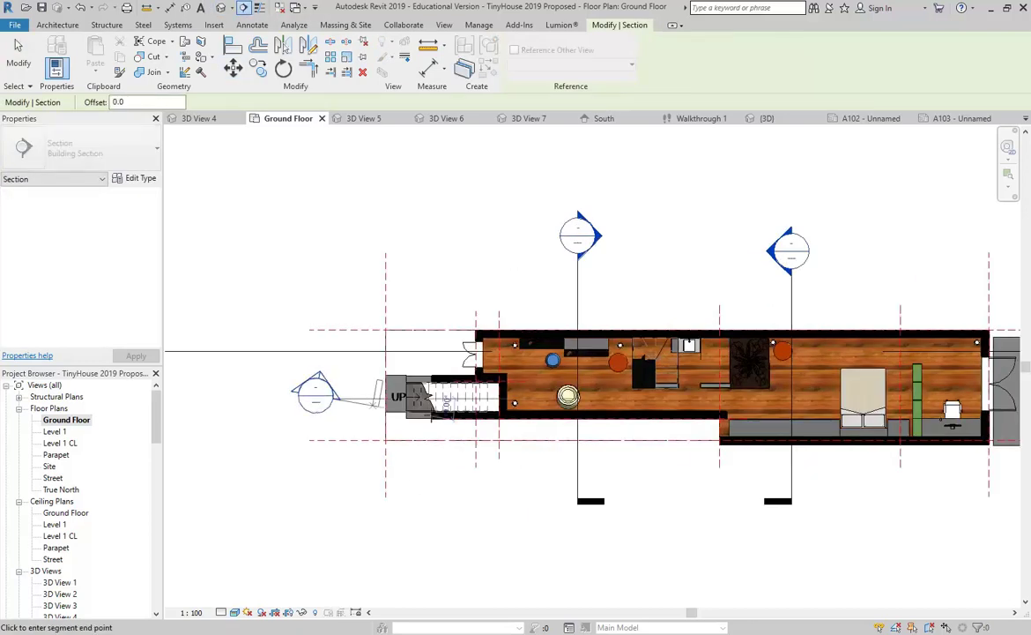
pyautogui.scroll(-1, 435, 419)
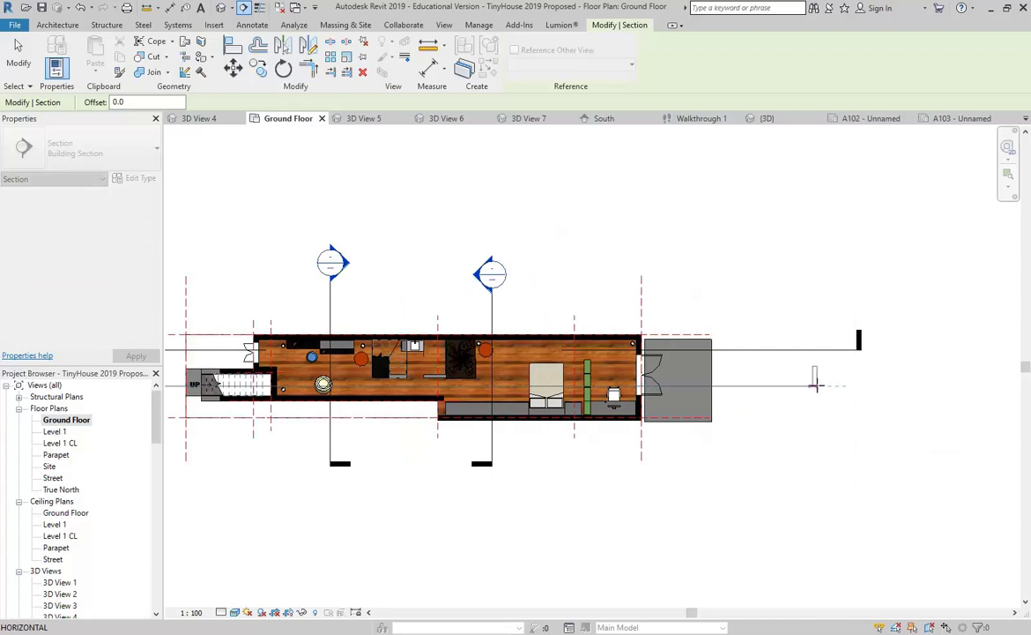
pyautogui.click(822, 385)
pyautogui.press('Escape')
pyautogui.press('Escape')
pyautogui.scroll(-3, 438, 351)
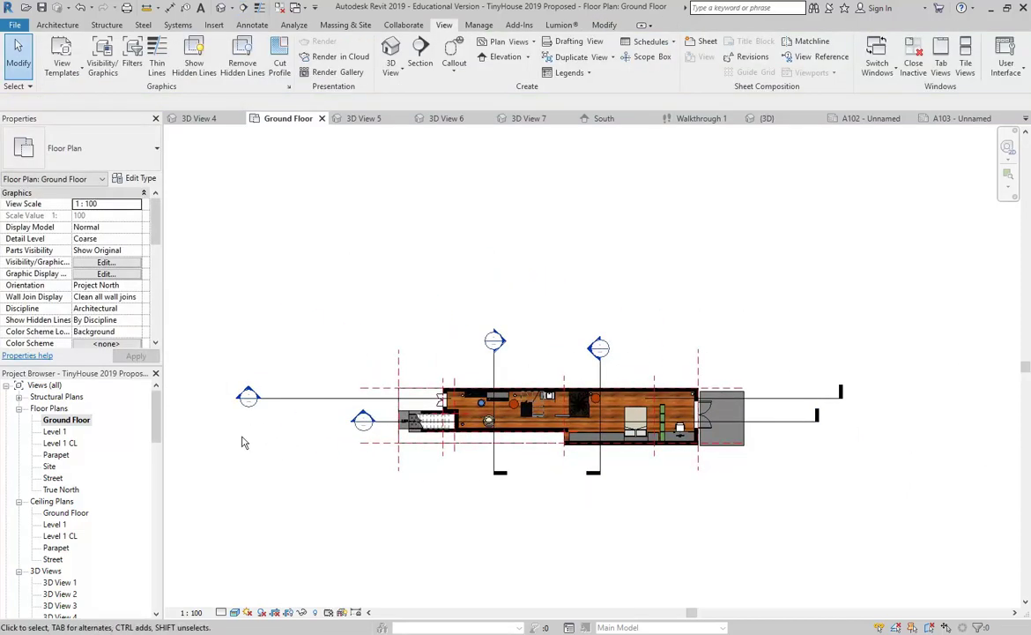
# Step: Hide the older, longer longitudinal section marker as an individual element in the Ground Floor plan
pyautogui.click(297, 405)
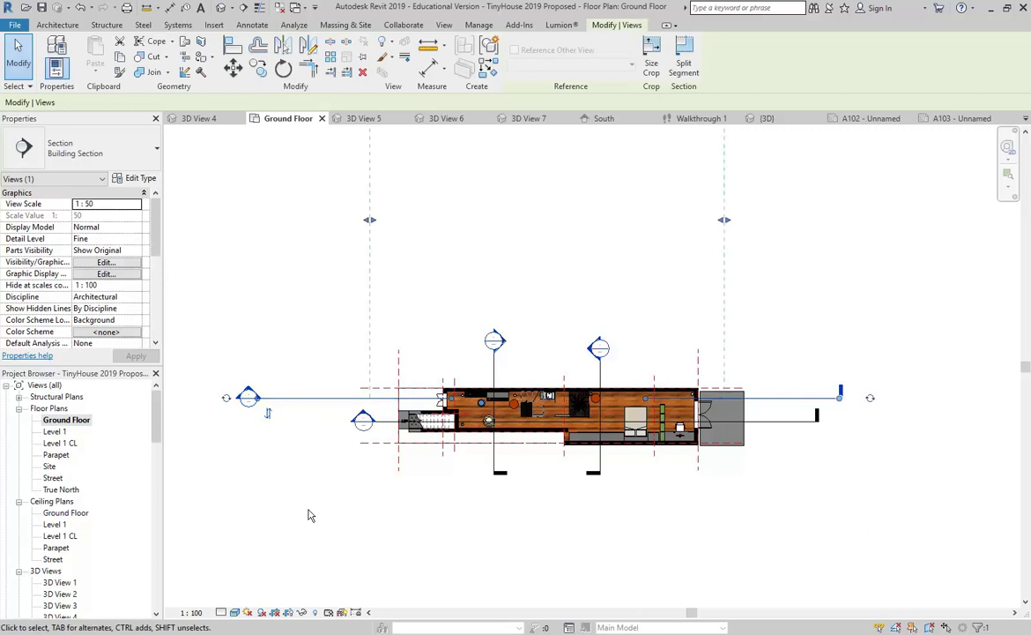
pyautogui.rightClick(297, 400)
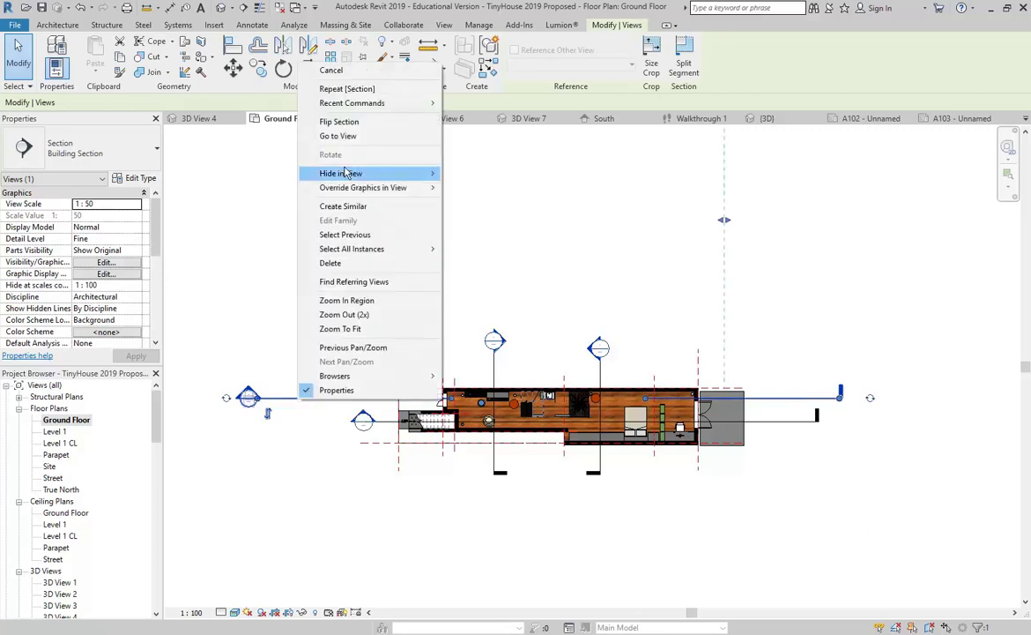
pyautogui.moveTo(347, 173)
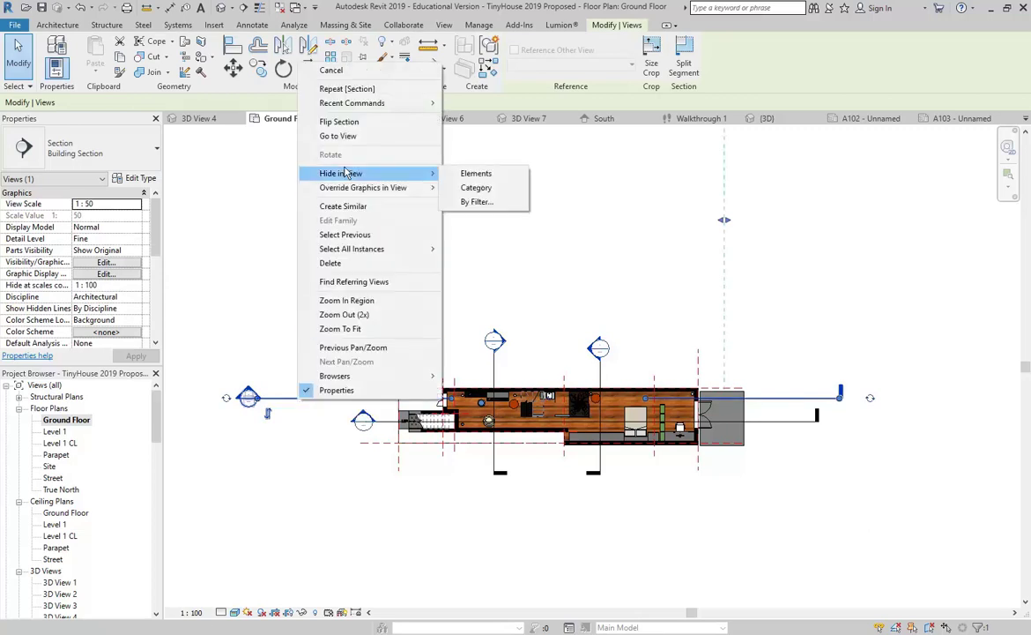
pyautogui.click(477, 174)
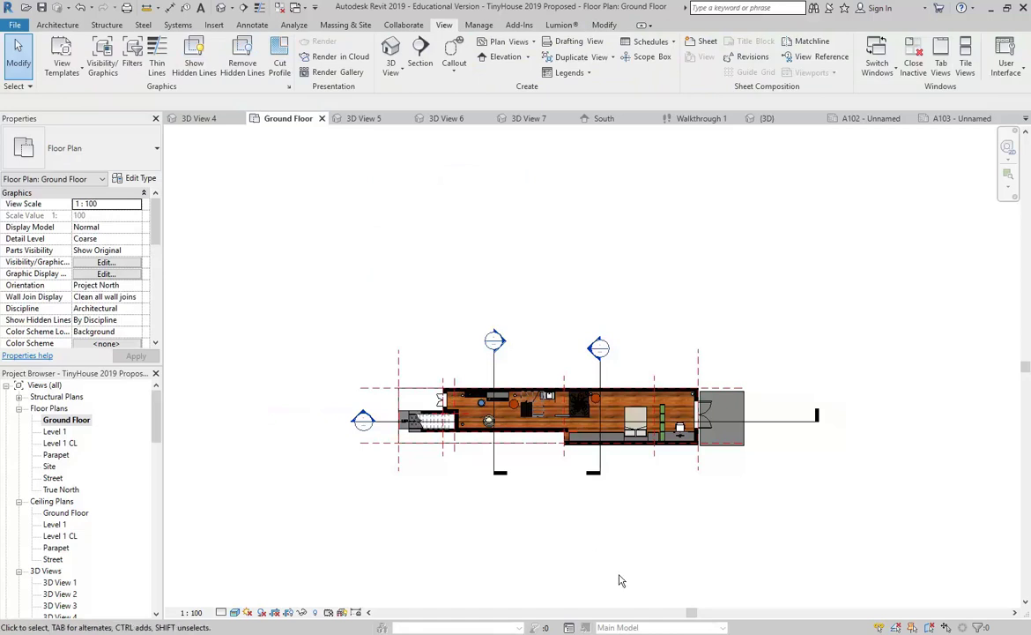
# Step: Delete the vertical cross section that passes by the round cream table
pyautogui.scroll(3, 493, 353)
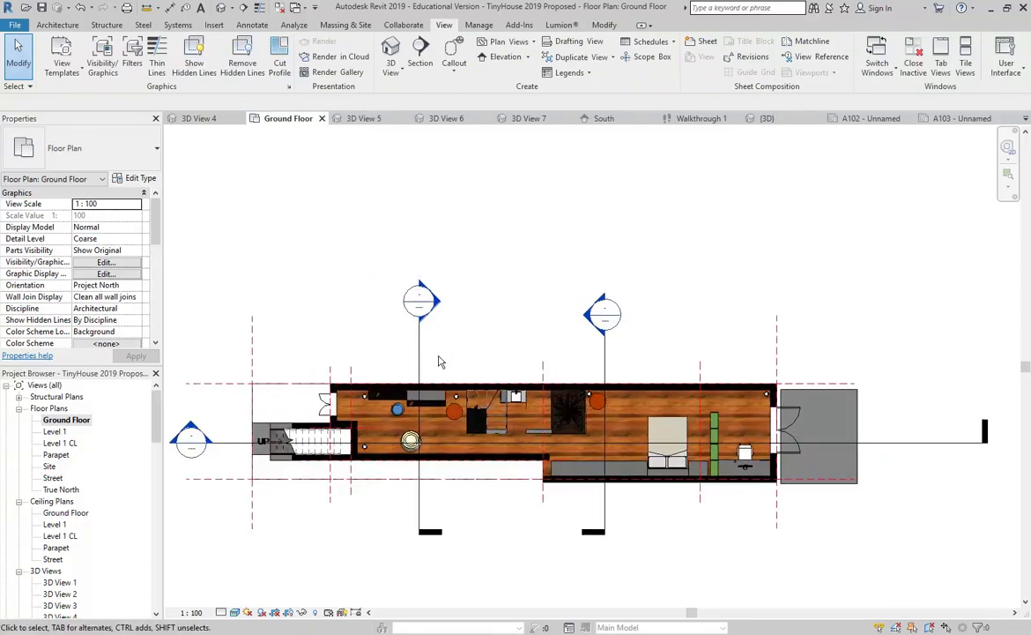
pyautogui.click(420, 357)
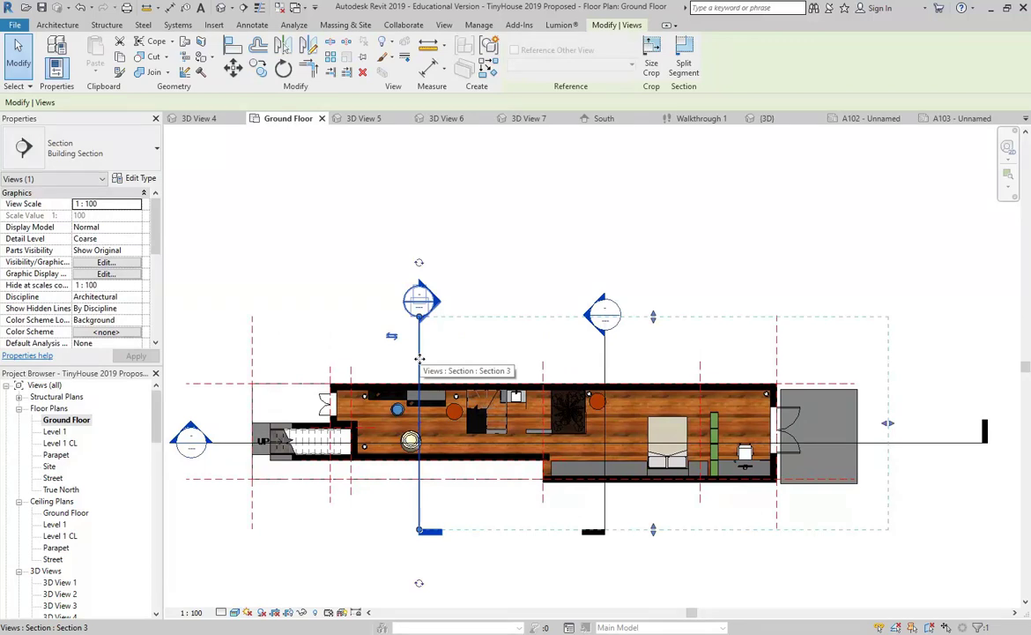
pyautogui.press('Delete')
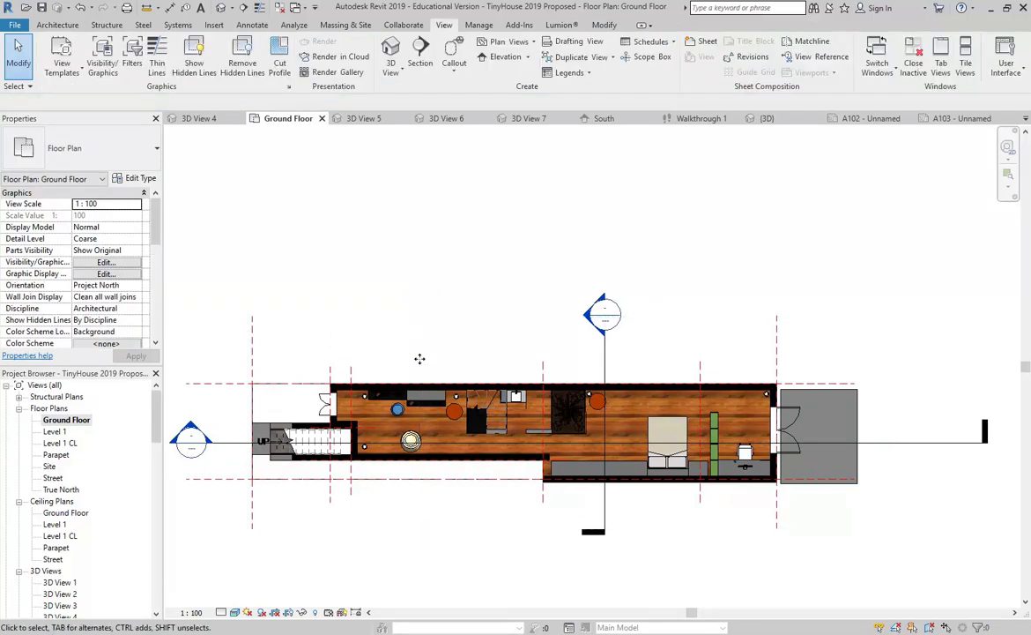
pyautogui.scroll(-1, 423, 310)
pyautogui.moveTo(429, 310); pyautogui.dragTo(476, 285, button='middle')
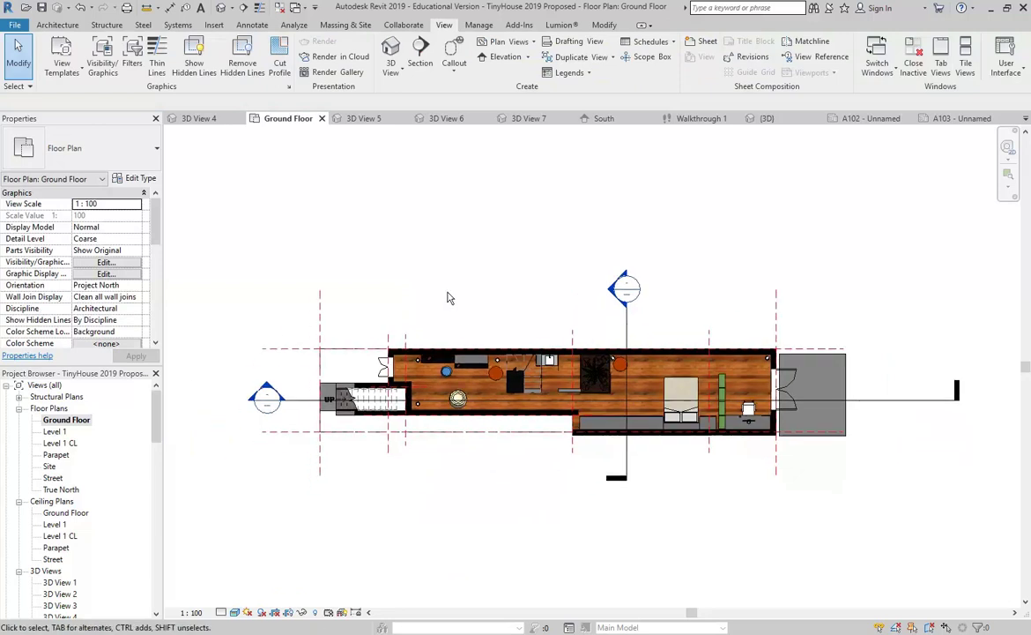
# Step: Hide the reference plane category in the Ground Floor plan
pyautogui.click(319, 322)
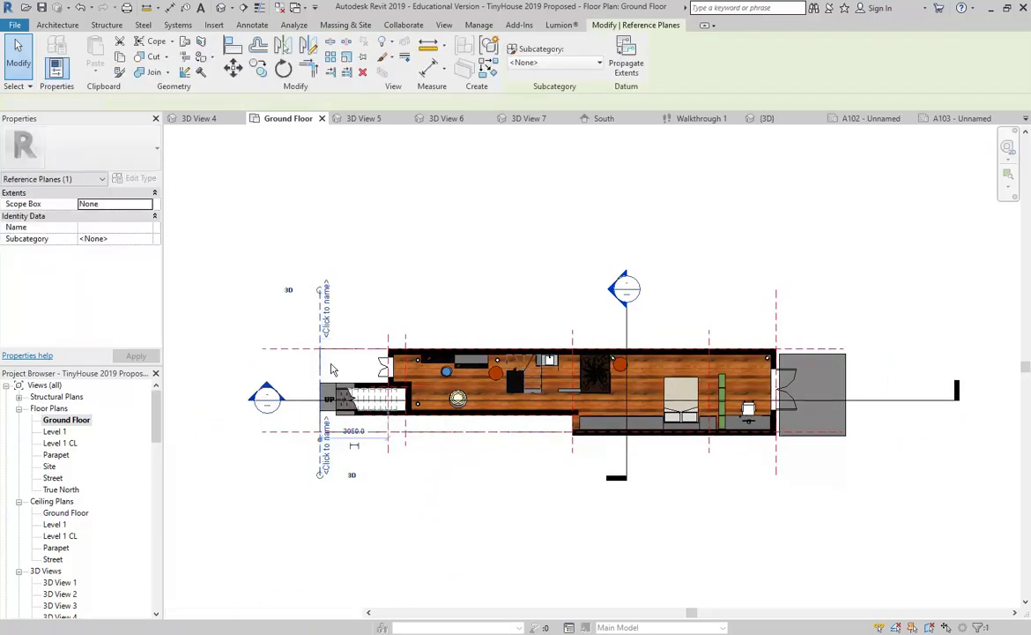
pyautogui.press('v')
pyautogui.press('h')
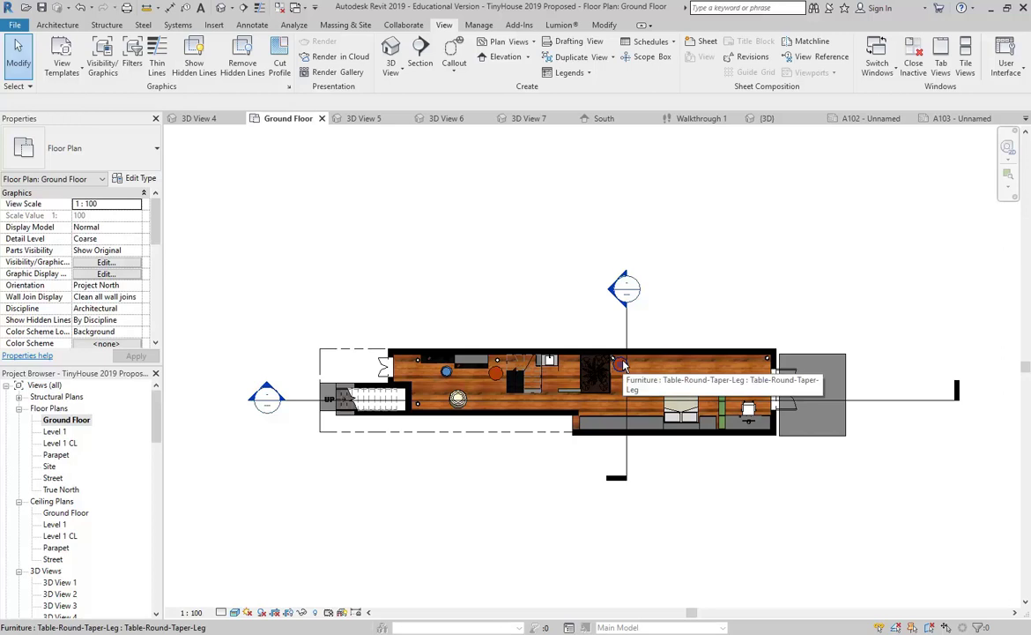
# Step: Shorten the remaining cross section line so its head and tail sit closer to the house walls
pyautogui.moveTo(622, 364); pyautogui.dragTo(562, 330, button='middle')
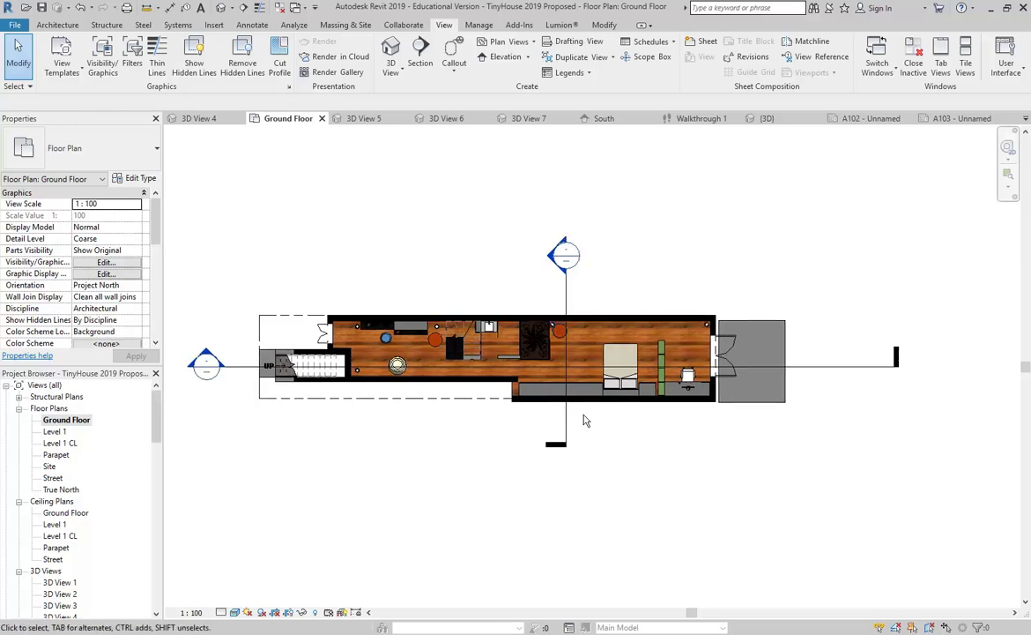
pyautogui.scroll(2, 503, 326)
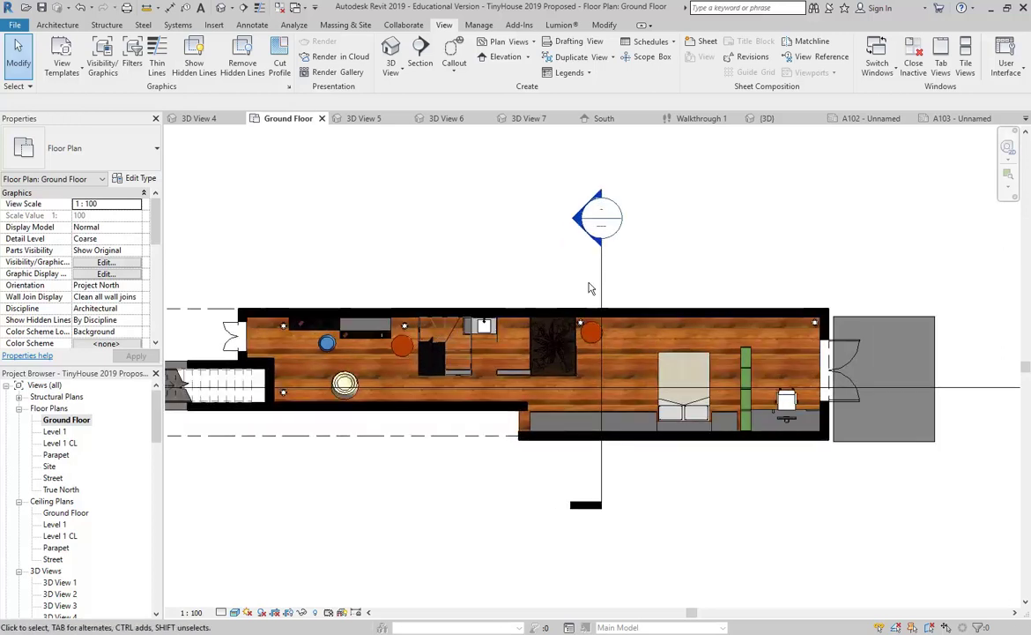
pyautogui.click(600, 284)
pyautogui.moveTo(610, 285); pyautogui.dragTo(489, 275, button='middle')
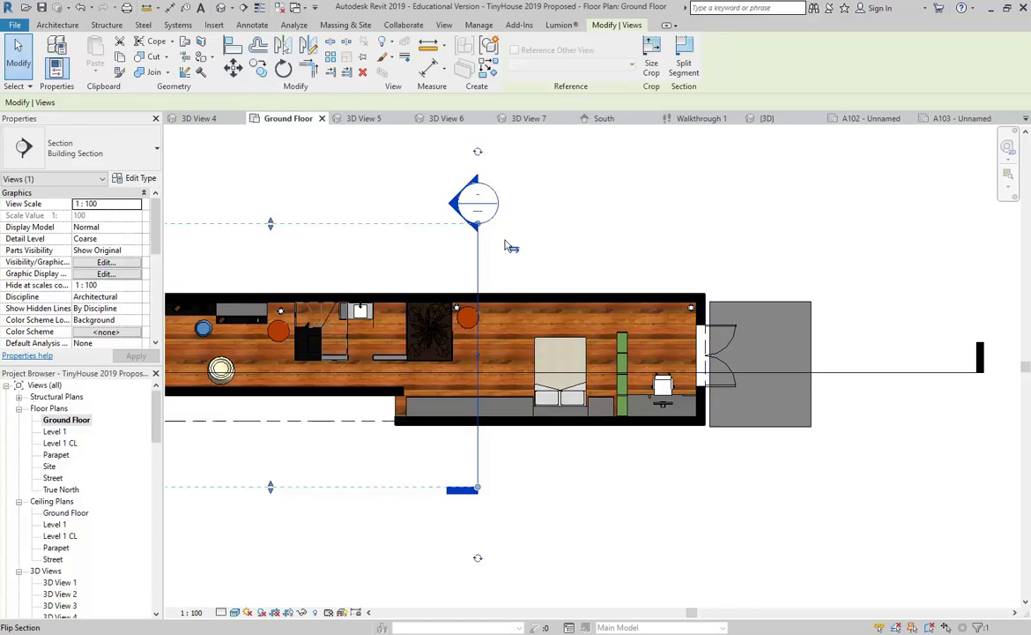
pyautogui.moveTo(477, 227); pyautogui.dragTo(477, 268)
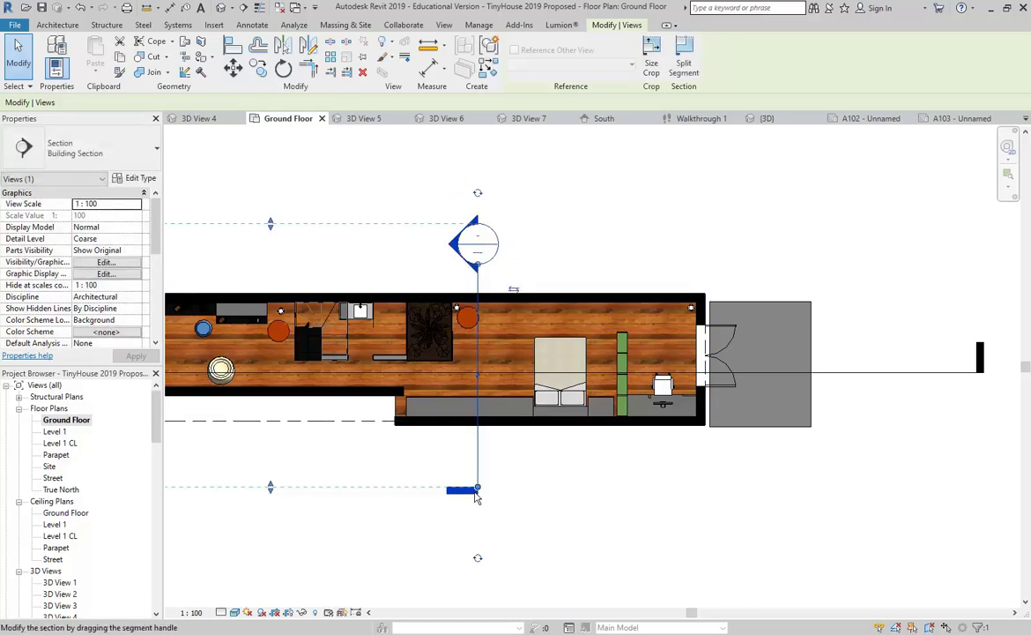
pyautogui.scroll(-1, 327, 469)
# Step: Shorten the longitudinal section line so its ends sit just outside the stairs and the entry deck
pyautogui.scroll(-2, 327, 469)
pyautogui.click(696, 414)
pyautogui.moveTo(756, 412); pyautogui.dragTo(703, 412)
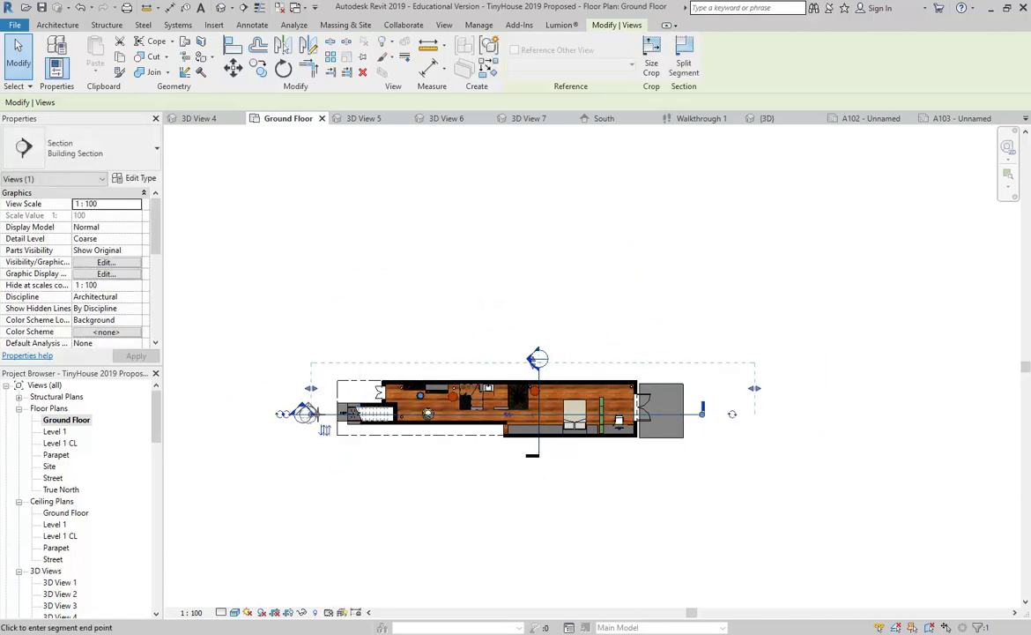
pyautogui.click(341, 449)
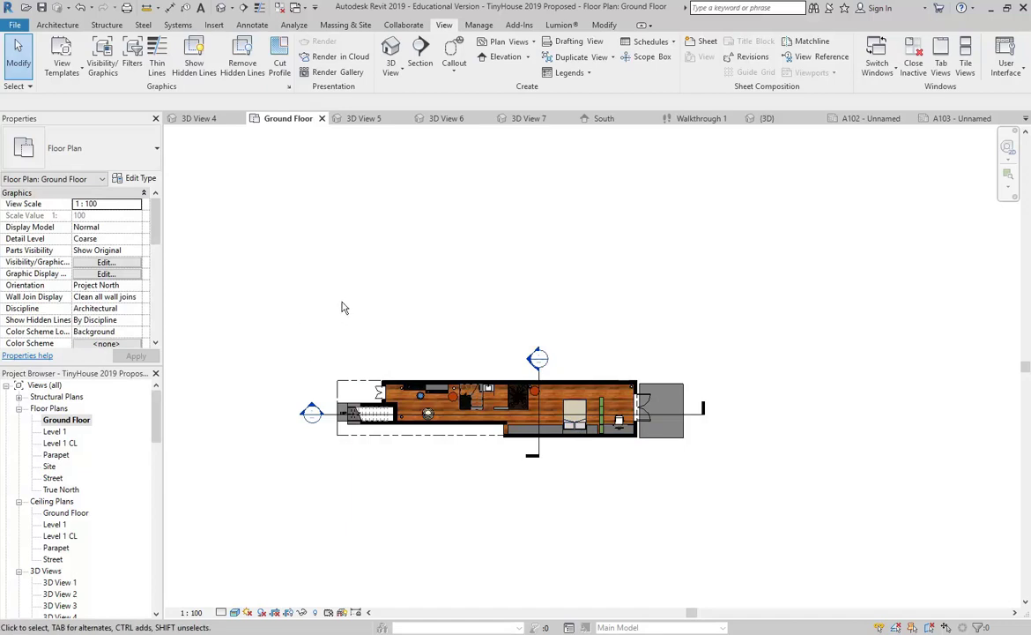
# Step: Show the crop region of the Ground Floor plan
pyautogui.click(289, 613)
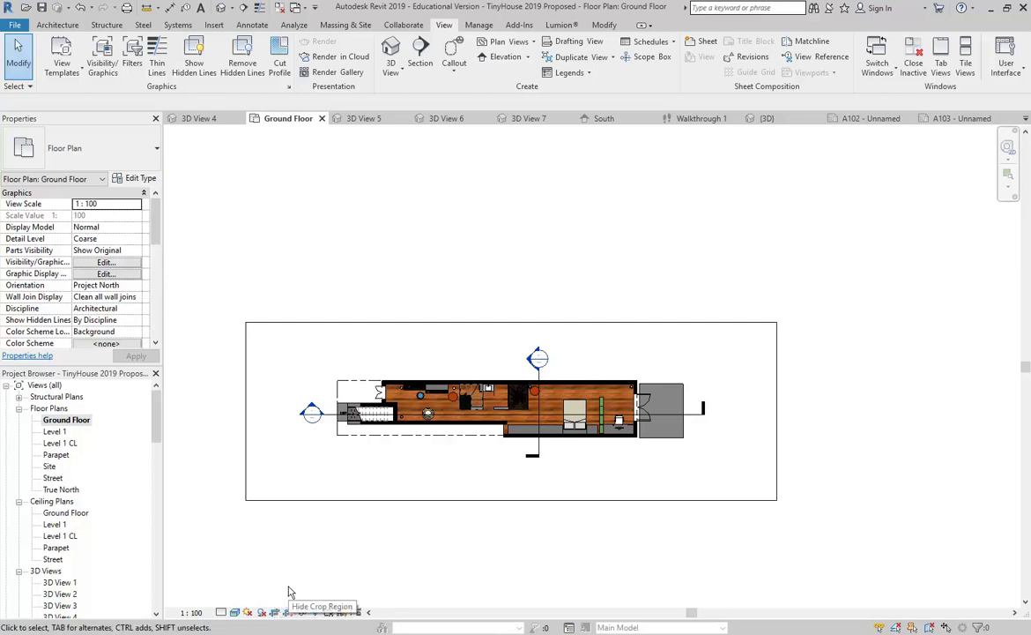
pyautogui.click(289, 611)
pyautogui.click(290, 613)
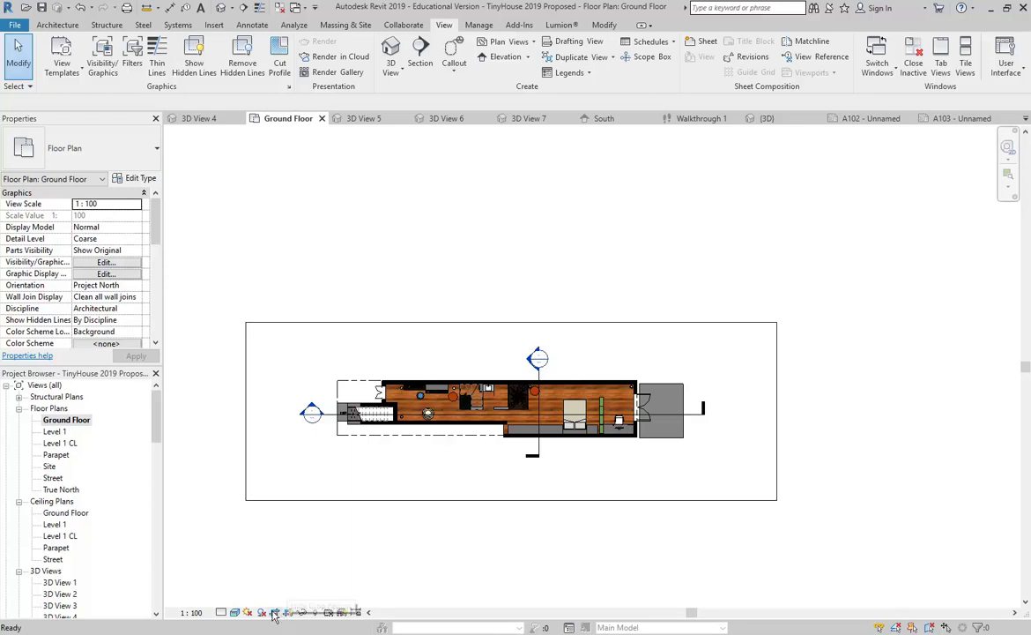
pyautogui.click(292, 618)
pyautogui.click(291, 618)
# Step: Tighten the crop region on all four sides so it closely surrounds the house, stairs and entry deck
pyautogui.click(423, 500)
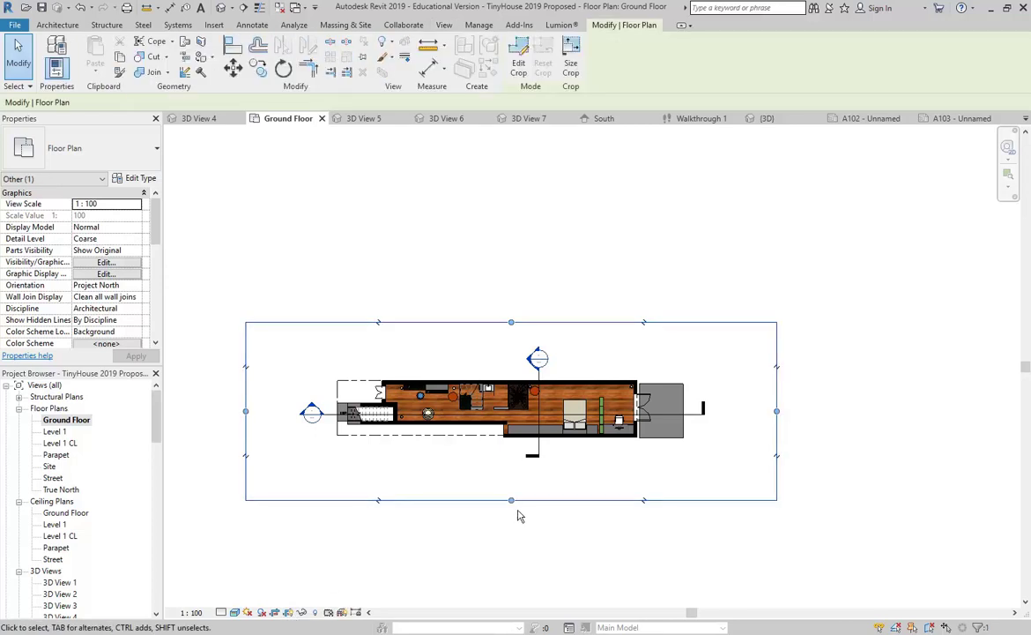
pyautogui.moveTo(511, 500); pyautogui.dragTo(512, 448)
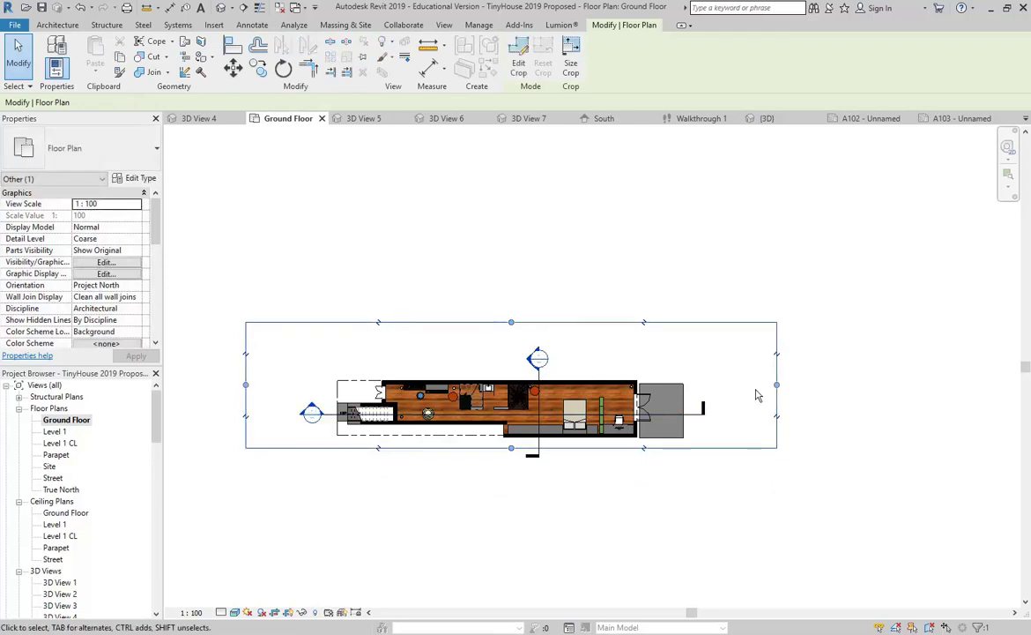
pyautogui.moveTo(776, 389); pyautogui.dragTo(695, 386)
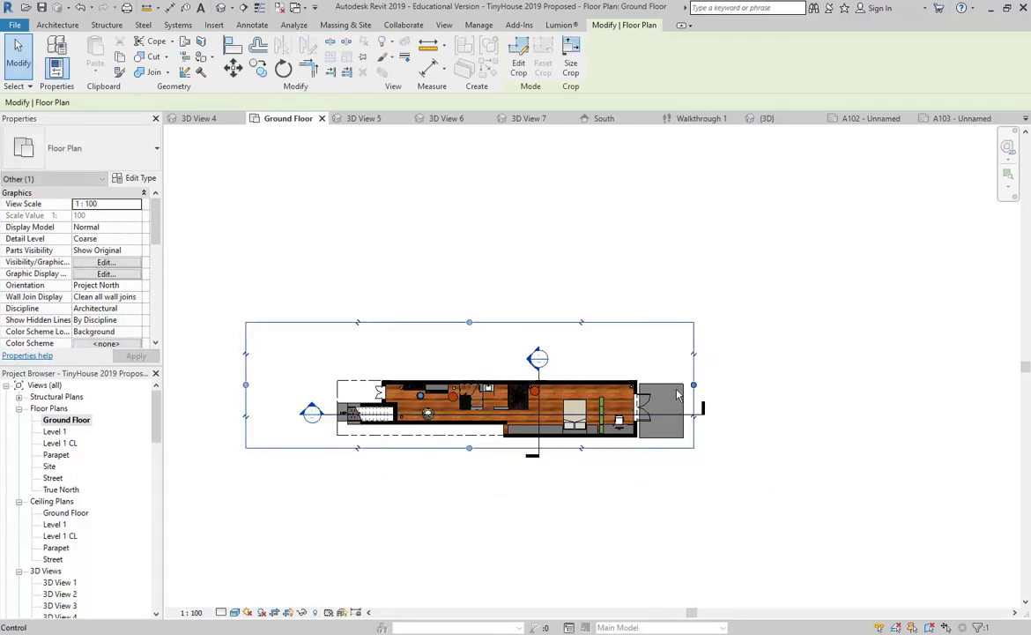
pyautogui.moveTo(246, 385); pyautogui.dragTo(326, 385)
pyautogui.moveTo(510, 323); pyautogui.dragTo(510, 374)
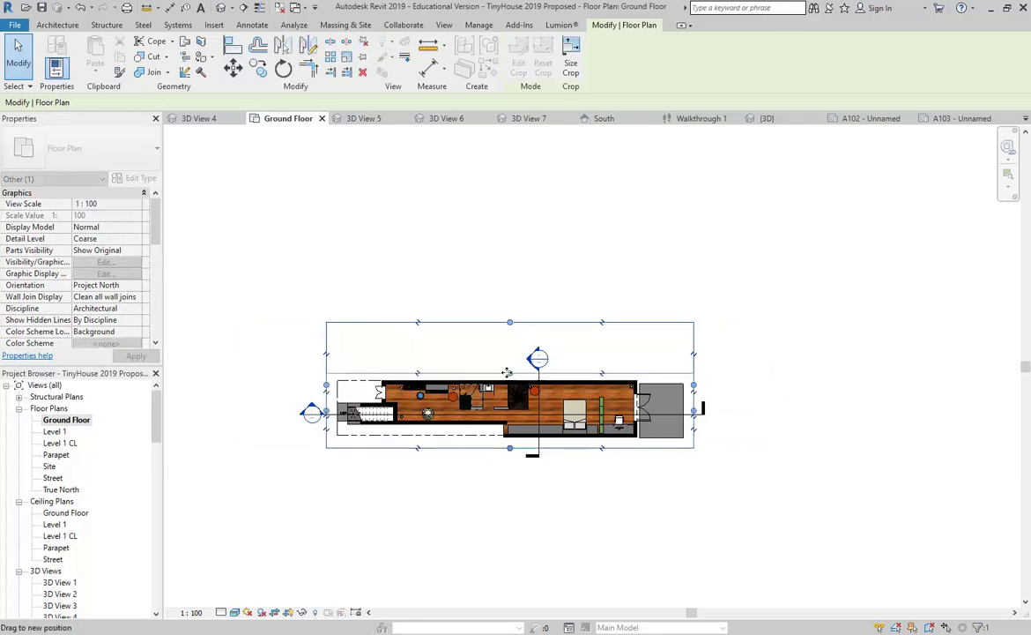
pyautogui.scroll(3, 445, 498)
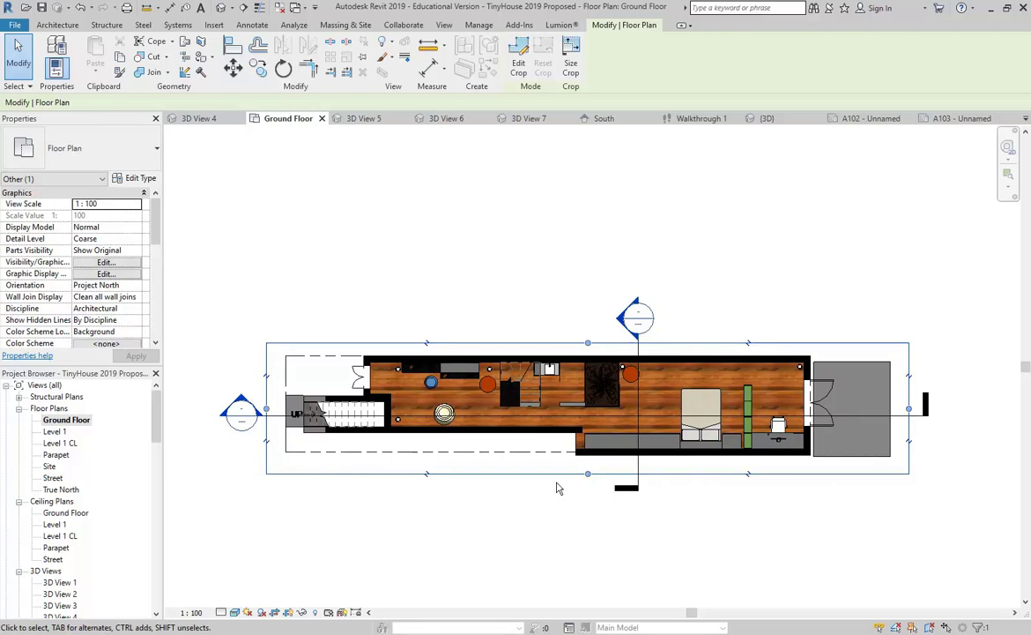
pyautogui.moveTo(588, 473); pyautogui.dragTo(588, 466)
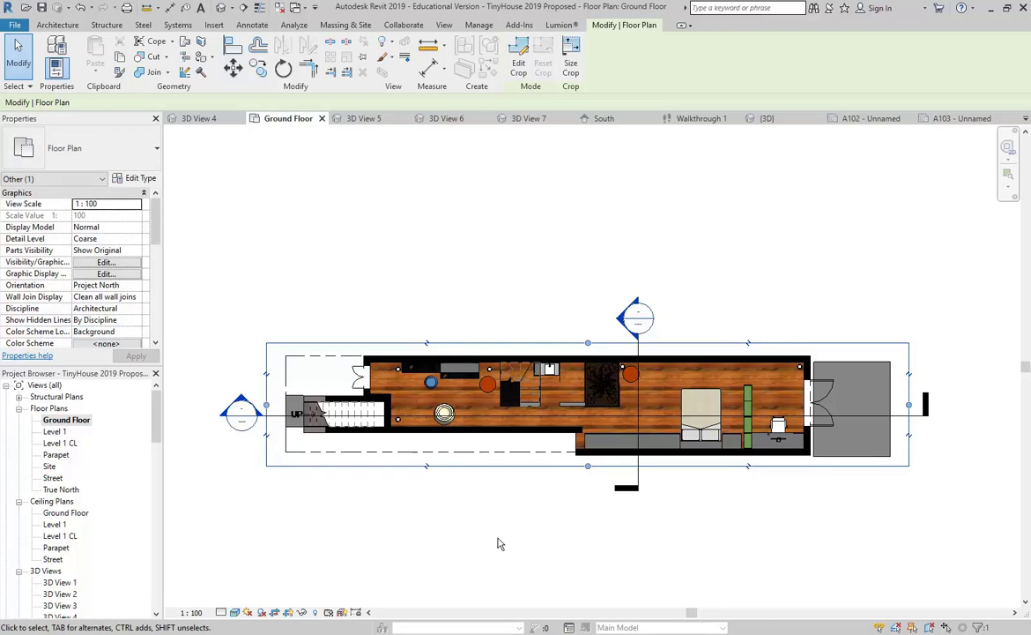
pyautogui.press('Escape')
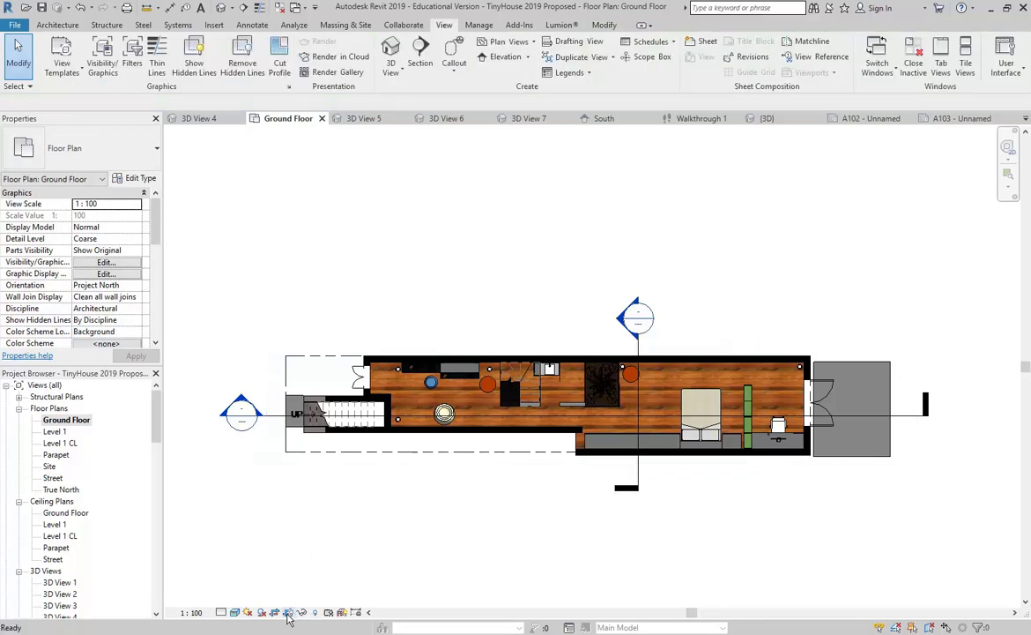
# Step: Try moving the crop region's upper edge down through the middle of the house, and undo that crop change
pyautogui.click(287, 614)
pyautogui.click(288, 615)
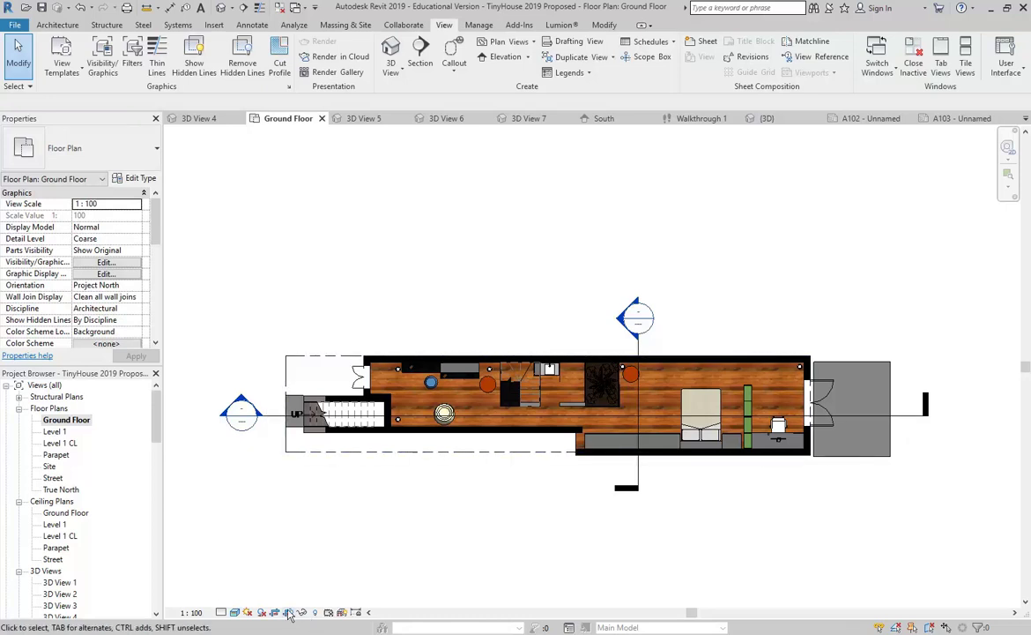
pyautogui.click(407, 465)
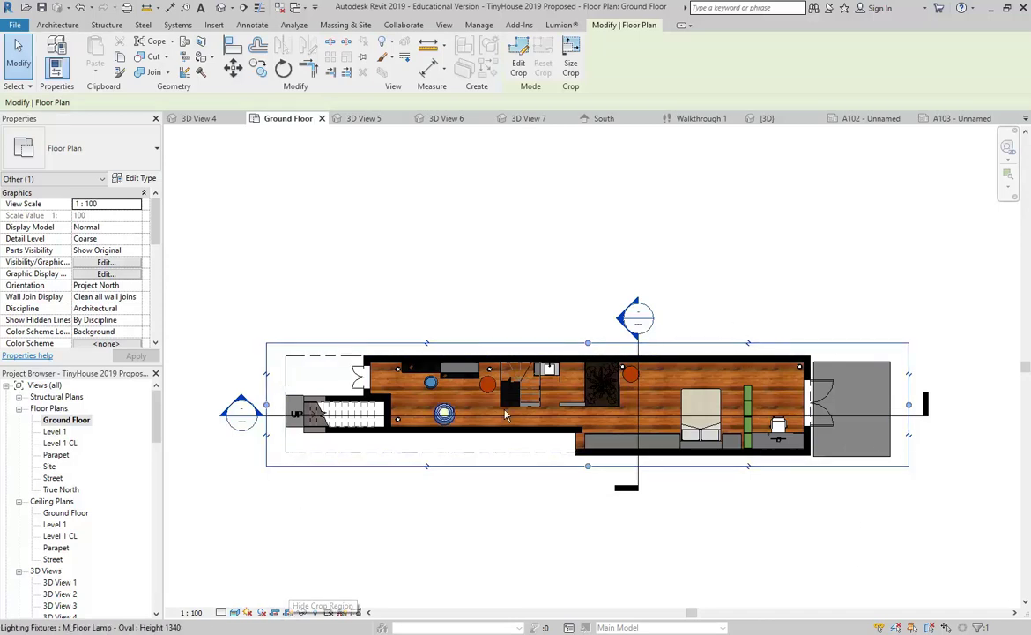
pyautogui.scroll(3, 652, 384)
pyautogui.moveTo(649, 382); pyautogui.dragTo(520, 370, button='middle')
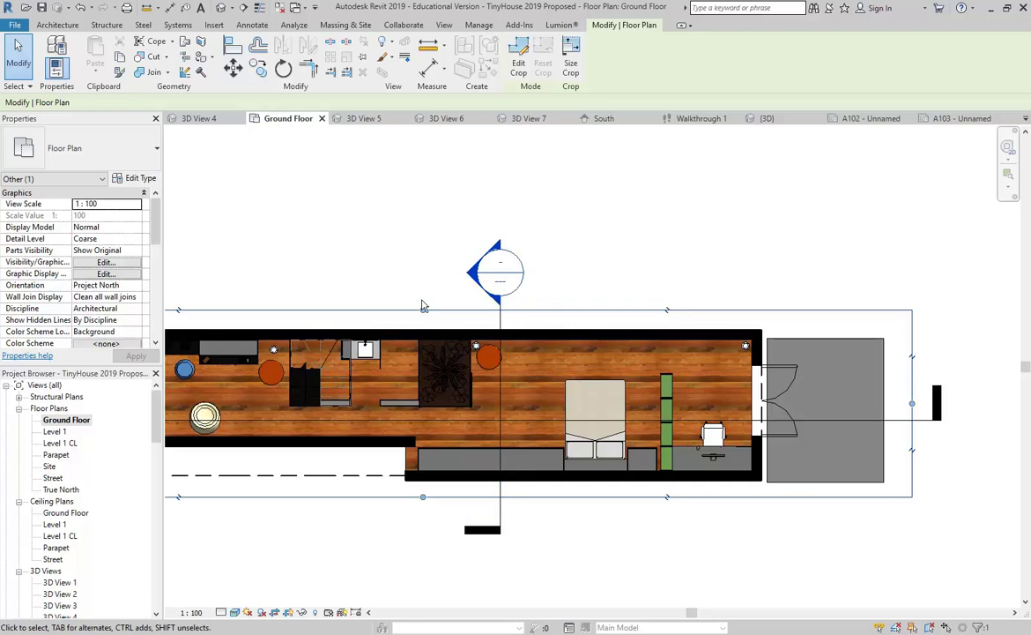
pyautogui.moveTo(423, 309); pyautogui.dragTo(423, 390)
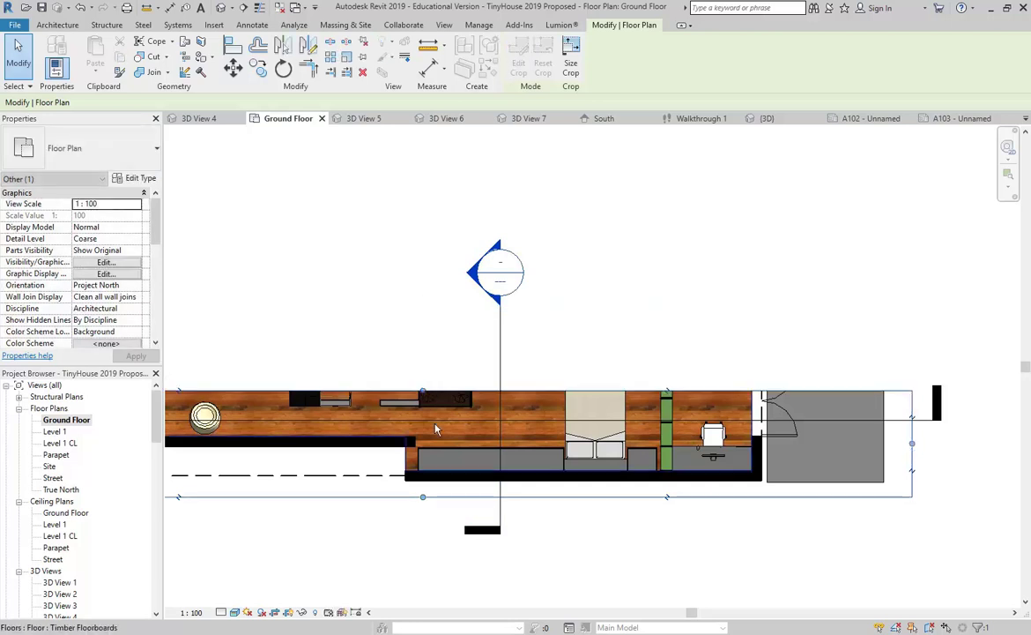
pyautogui.click(79, 7)
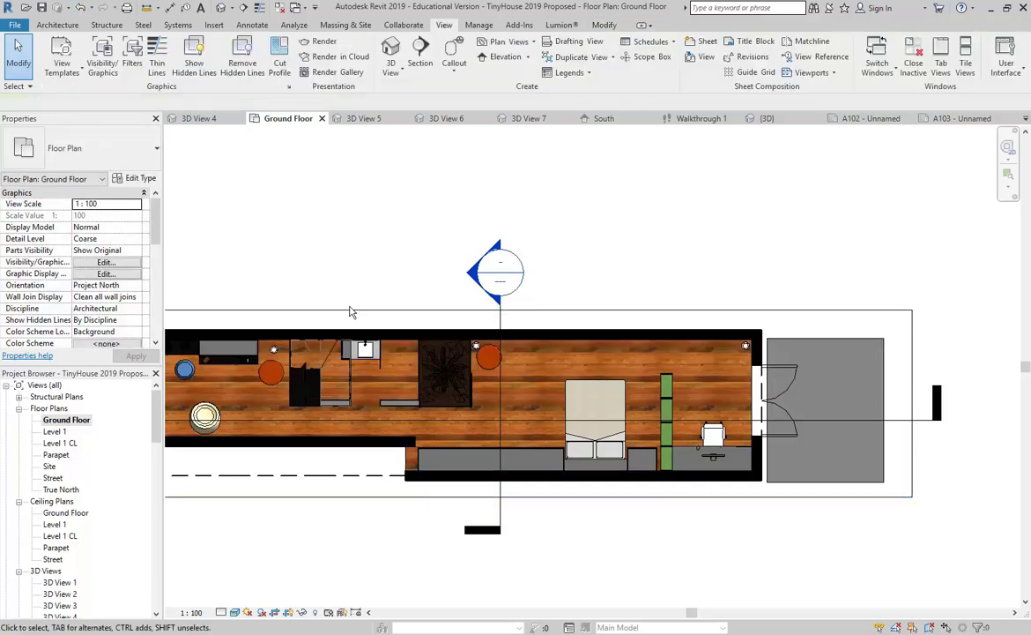
pyautogui.click(500, 315)
pyautogui.scroll(3, 500, 314)
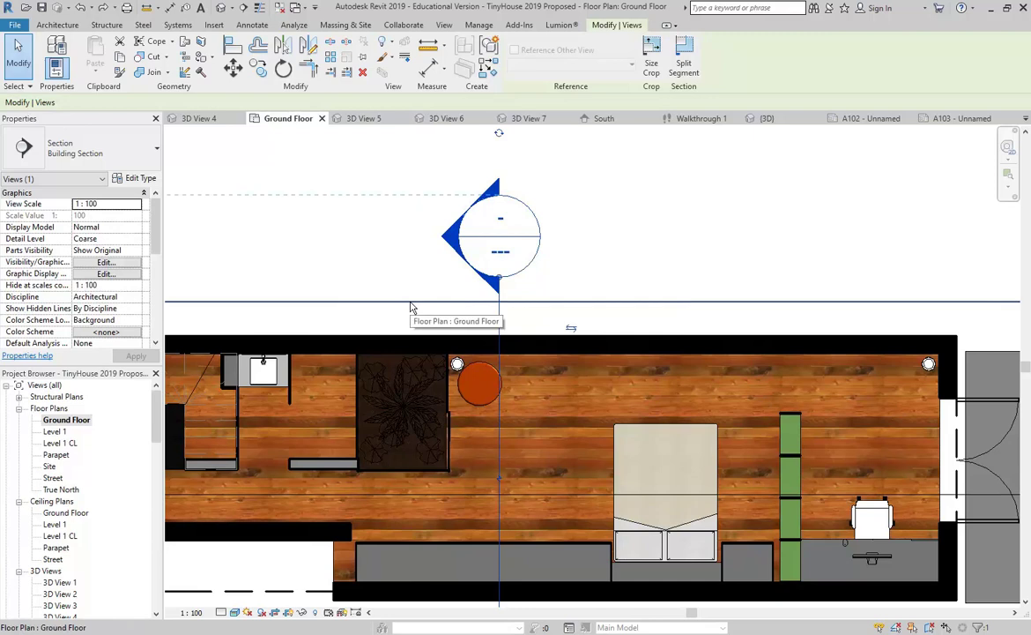
pyautogui.click(286, 261)
pyautogui.scroll(-5, 412, 276)
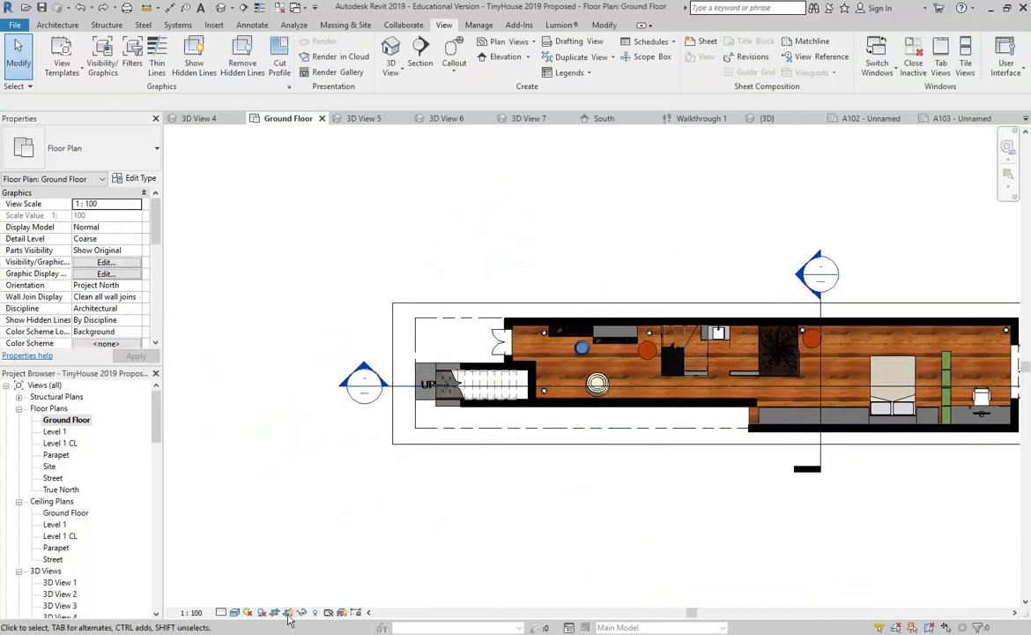
# Step: Open sheet A102 from the project's sheet list
pyautogui.scroll(-2, 558, 199)
pyautogui.moveTo(650, 240); pyautogui.dragTo(469, 258, button='middle')
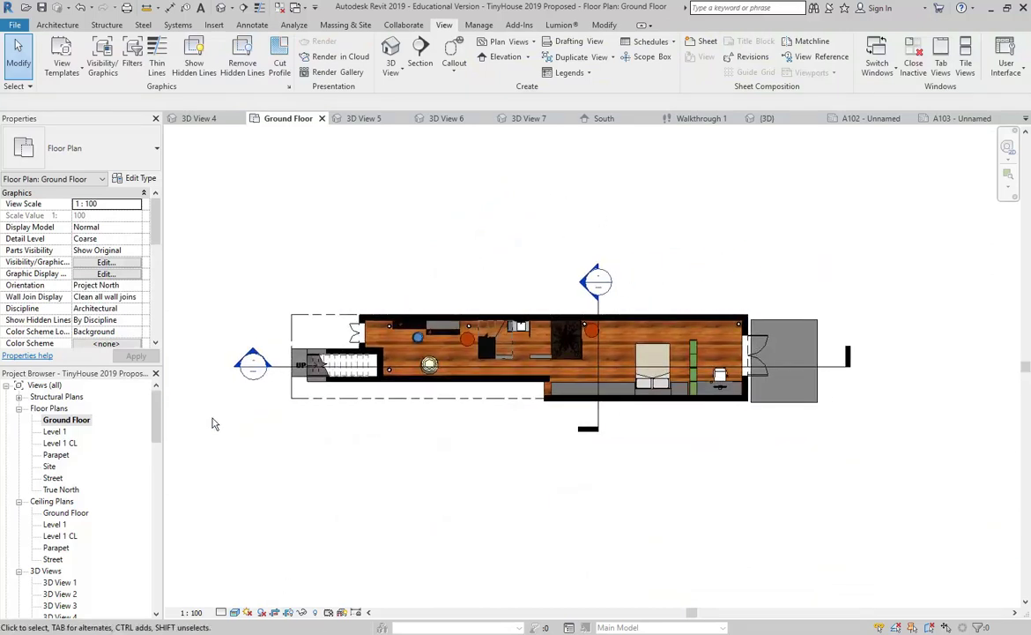
pyautogui.moveTo(159, 420); pyautogui.dragTo(160, 499)
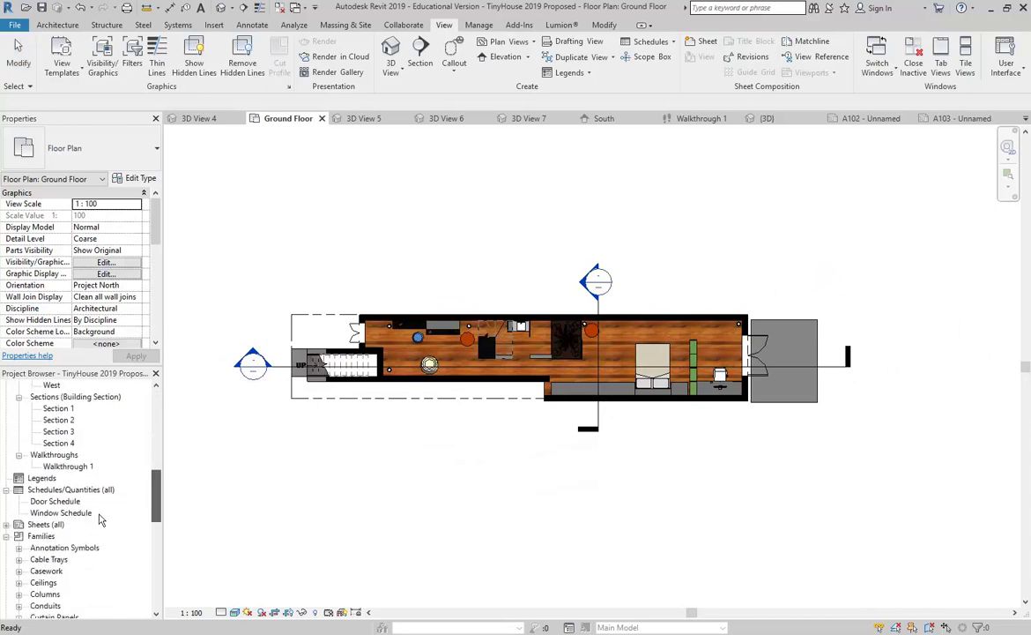
pyautogui.scroll(-1, 48, 510)
pyautogui.doubleClick(46, 491)
pyautogui.doubleClick(60, 501)
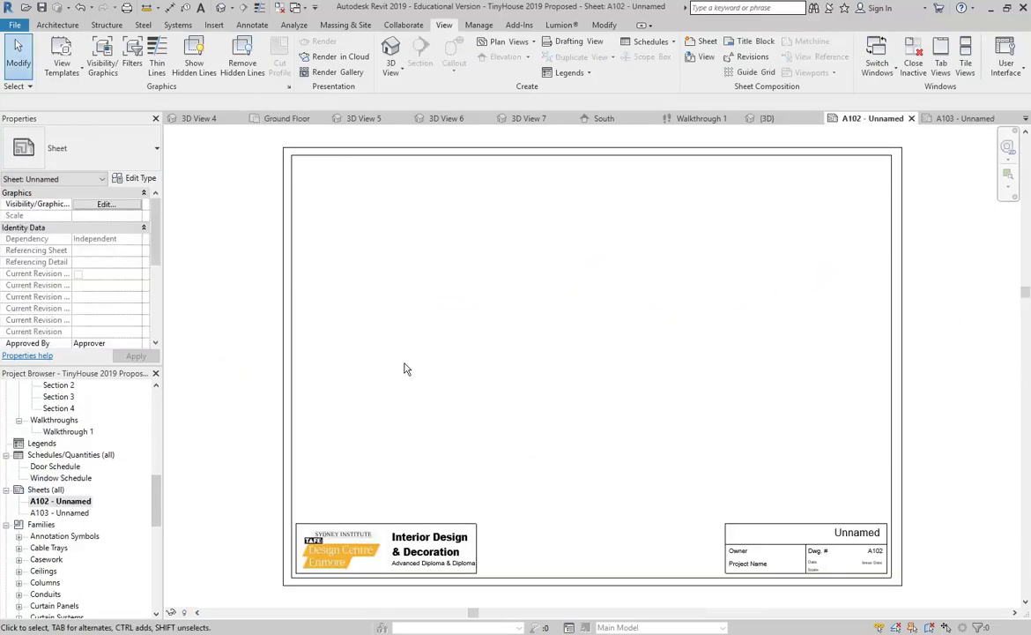
# Step: Place the Ground Floor plan on the upper part of sheet A102, centred across the sheet's width
pyautogui.moveTo(155, 480); pyautogui.dragTo(150, 423)
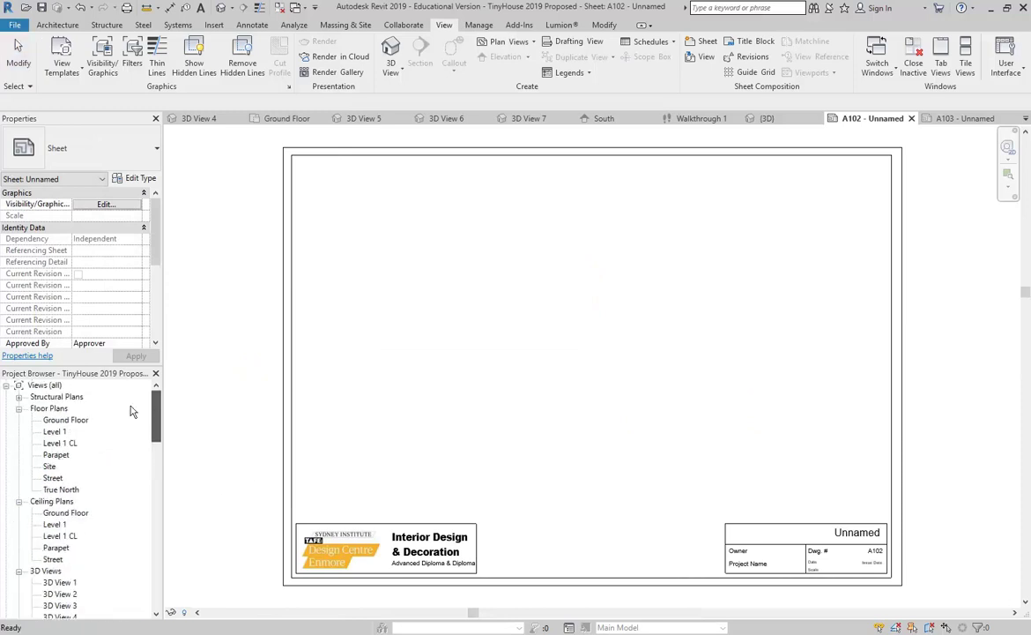
pyautogui.moveTo(60, 421); pyautogui.dragTo(525, 340)
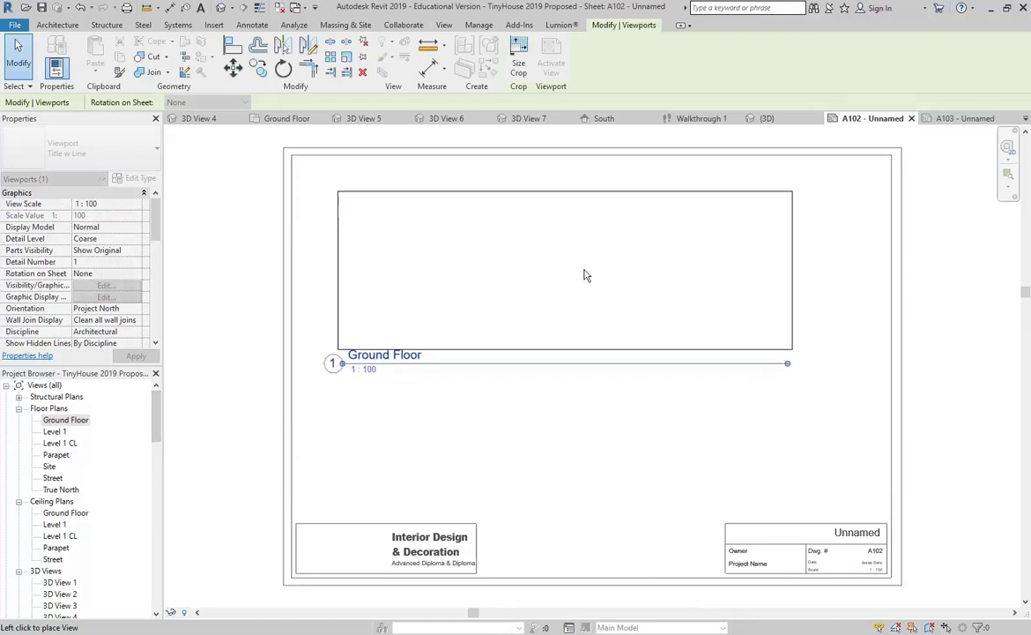
pyautogui.click(610, 276)
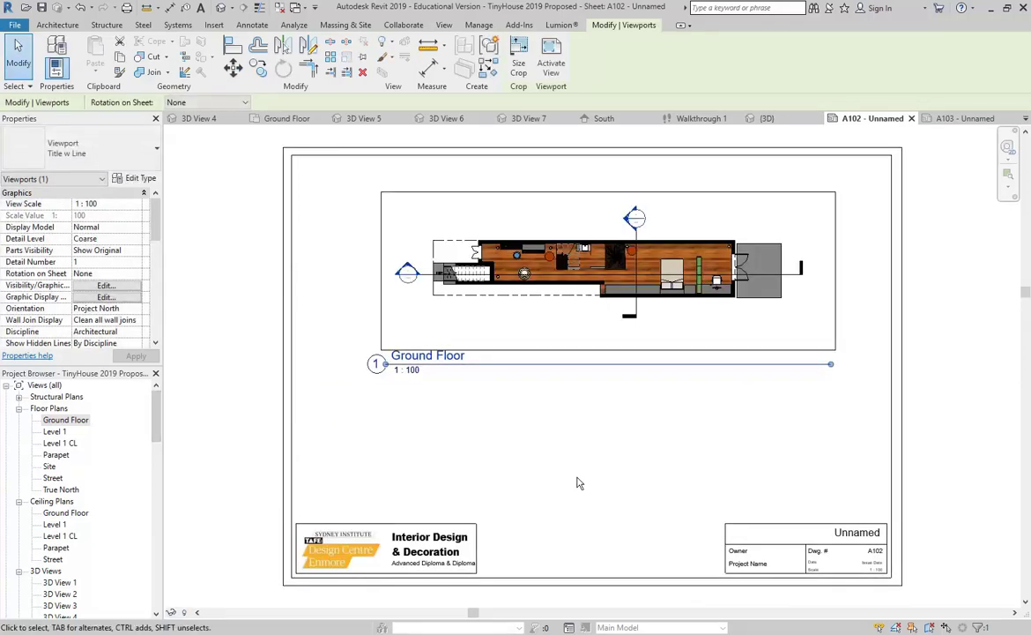
pyautogui.moveTo(609, 276); pyautogui.dragTo(579, 276)
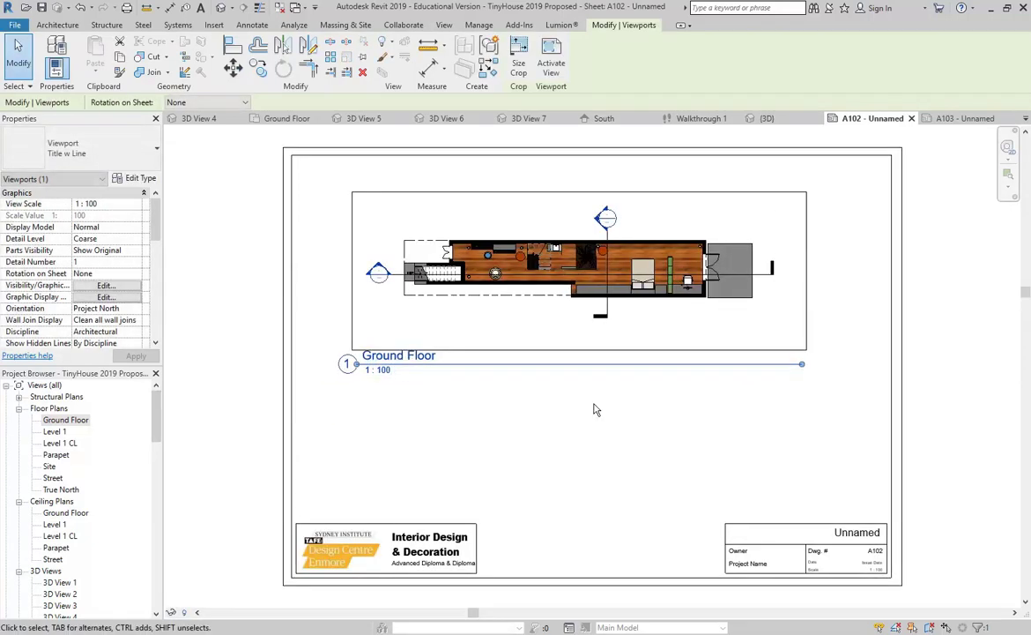
pyautogui.click(575, 545)
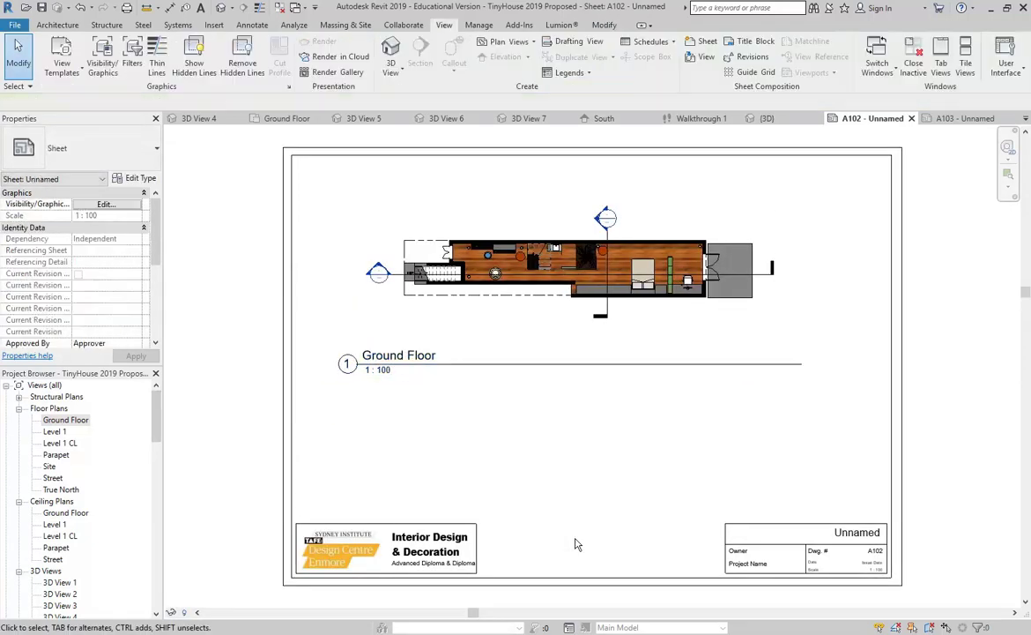
# Step: Set the view scale of the Ground Floor viewport to 1 : 50
pyautogui.click(511, 284)
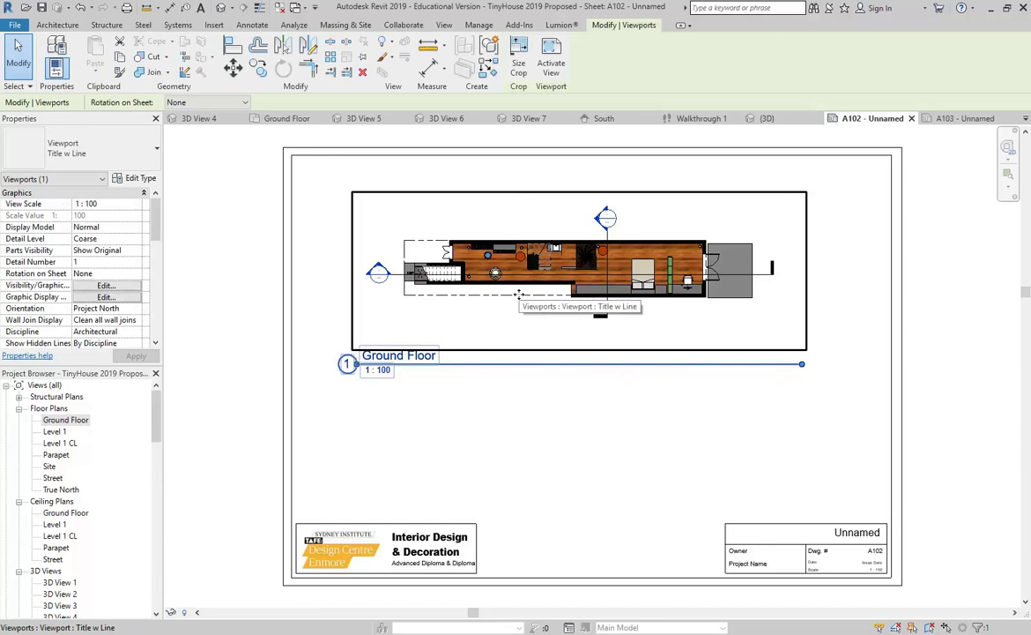
pyautogui.click(128, 204)
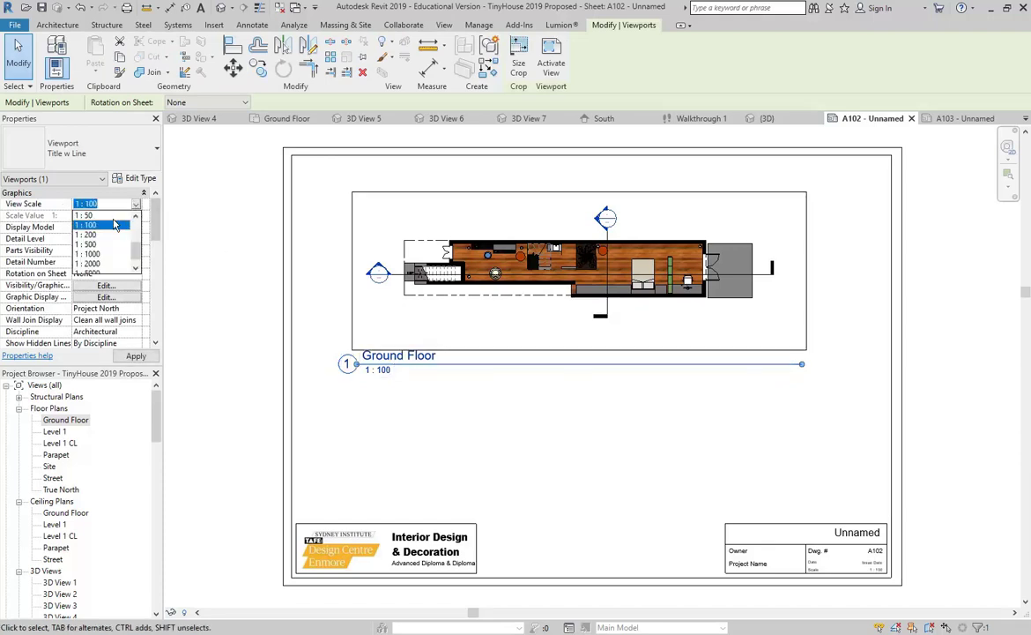
pyautogui.click(320, 243)
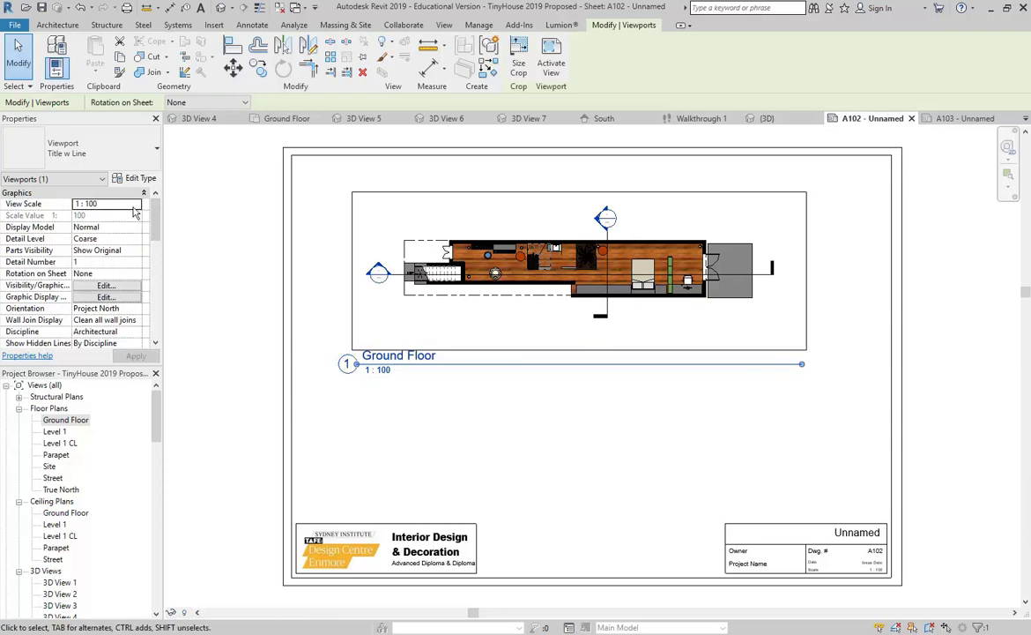
pyautogui.click(137, 205)
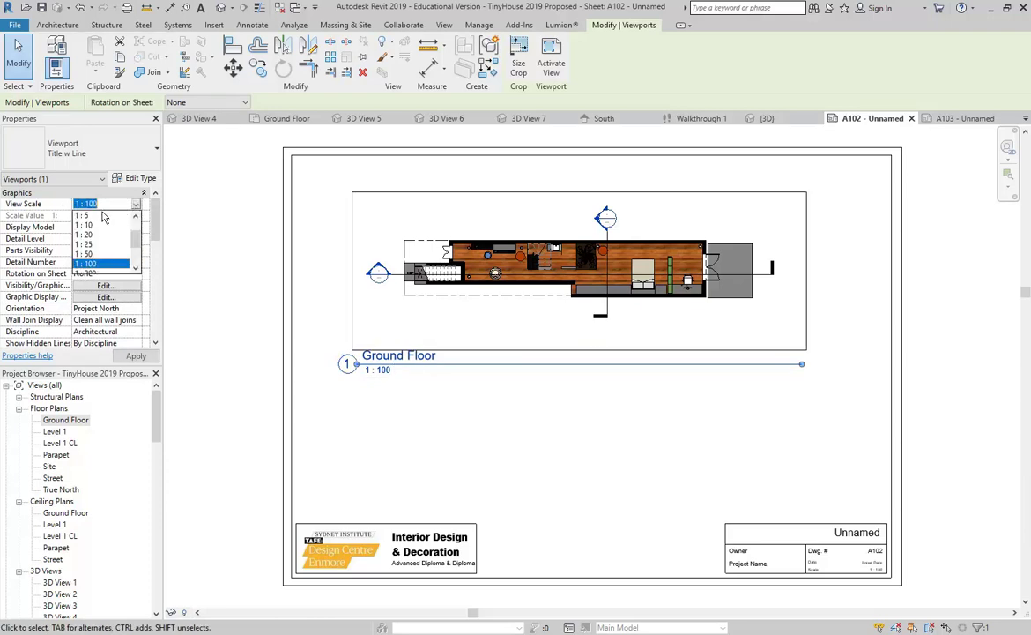
pyautogui.click(87, 254)
# Step: Reposition the enlarged Ground Floor viewport in the upper part of the sheet, overhanging both side borders about equally
pyautogui.scroll(-1, 613, 235)
pyautogui.moveTo(613, 234); pyautogui.dragTo(546, 295, button='middle')
pyautogui.moveTo(608, 272); pyautogui.dragTo(457, 341)
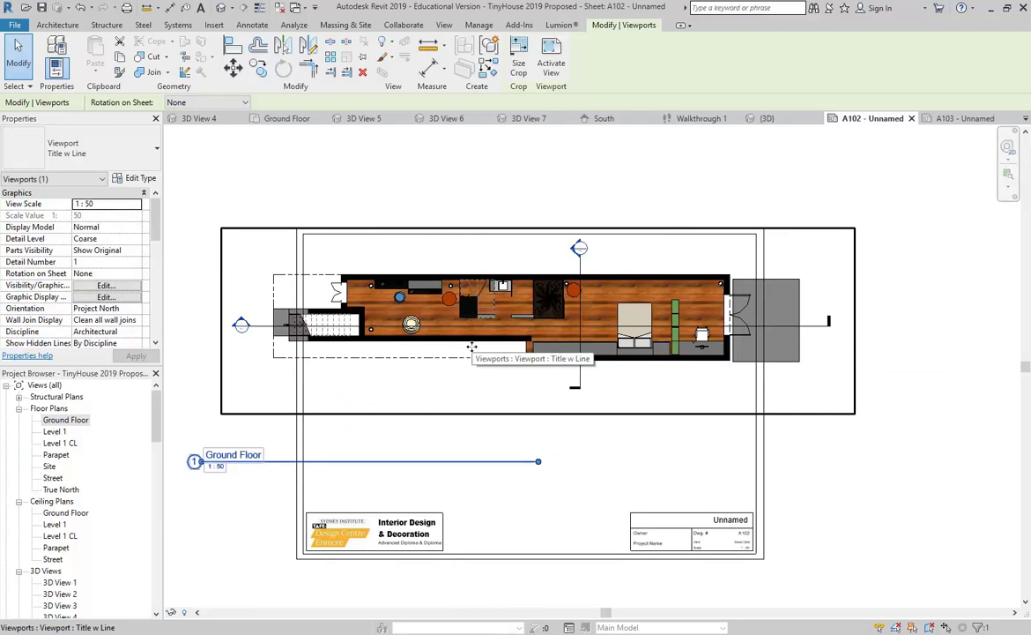
pyautogui.press('Left')
pyautogui.press('Left')
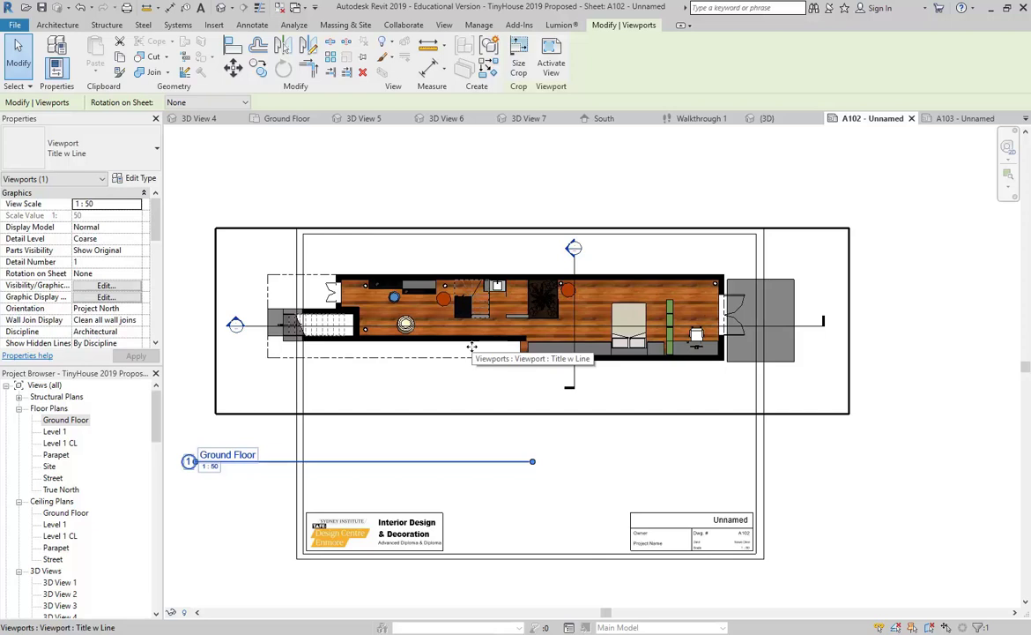
pyautogui.click(323, 174)
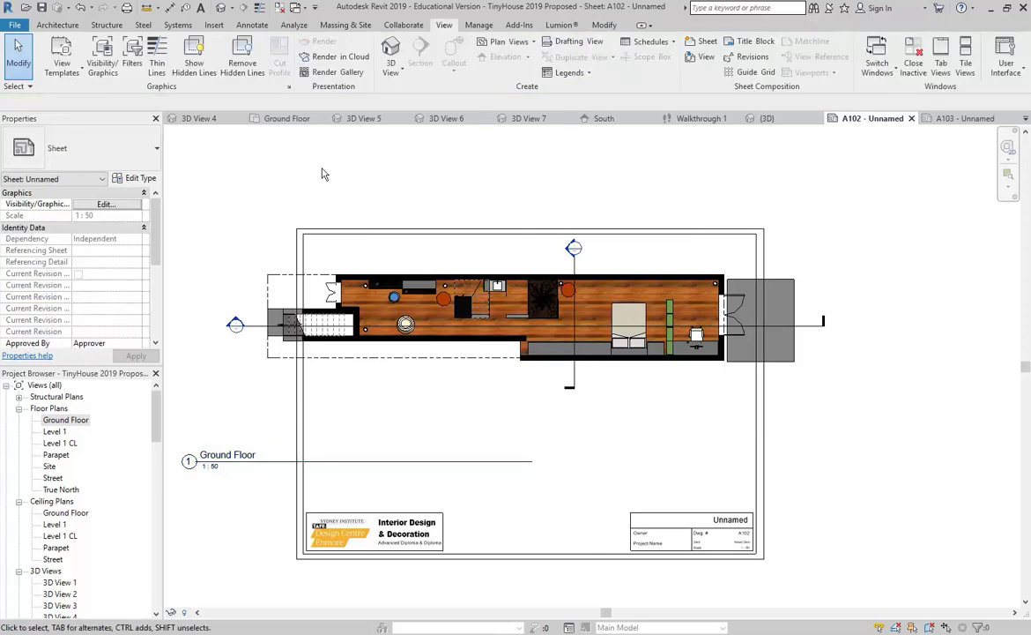
# Step: Move the Ground Floor view title up so it sits just beneath the plan
pyautogui.moveTo(271, 464); pyautogui.dragTo(356, 402)
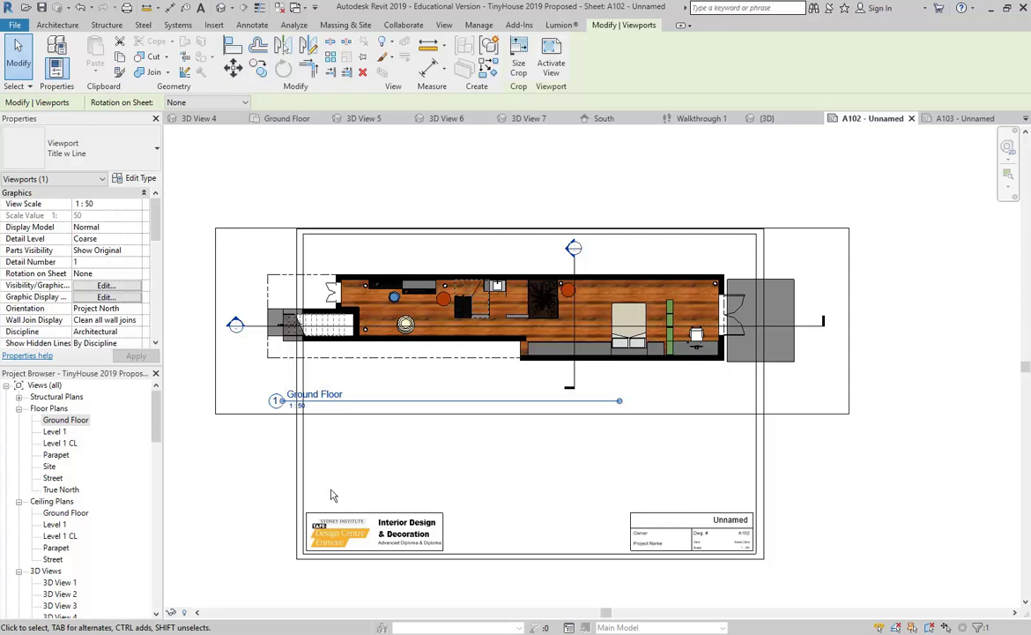
pyautogui.click(306, 483)
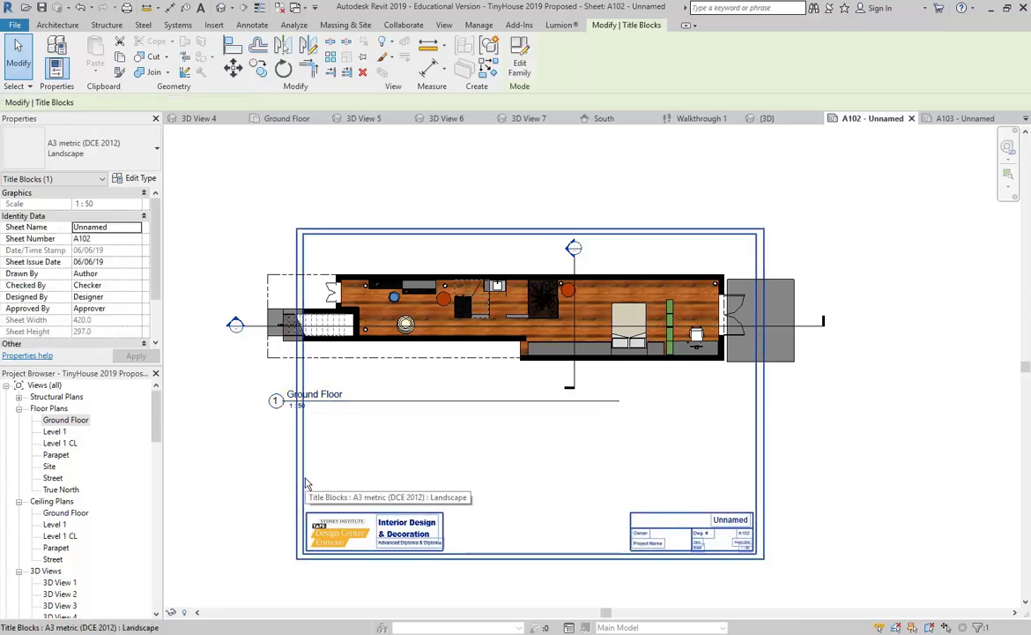
pyautogui.click(302, 377)
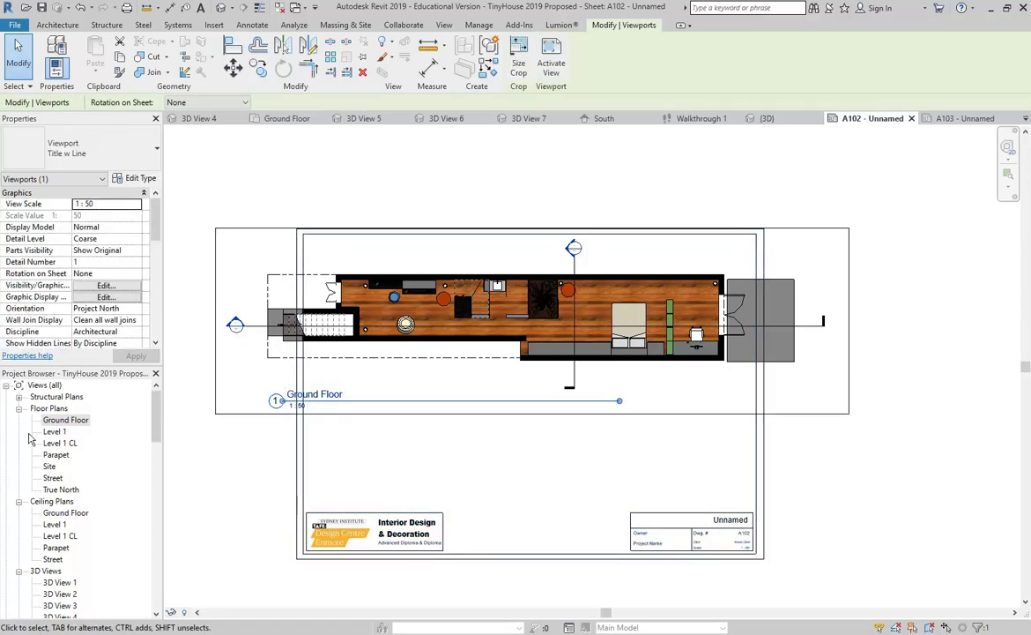
# Step: In the Ground Floor plan view, show the crop region and pull both its short ends inward across the stairs and the entry deck
pyautogui.doubleClick(78, 422)
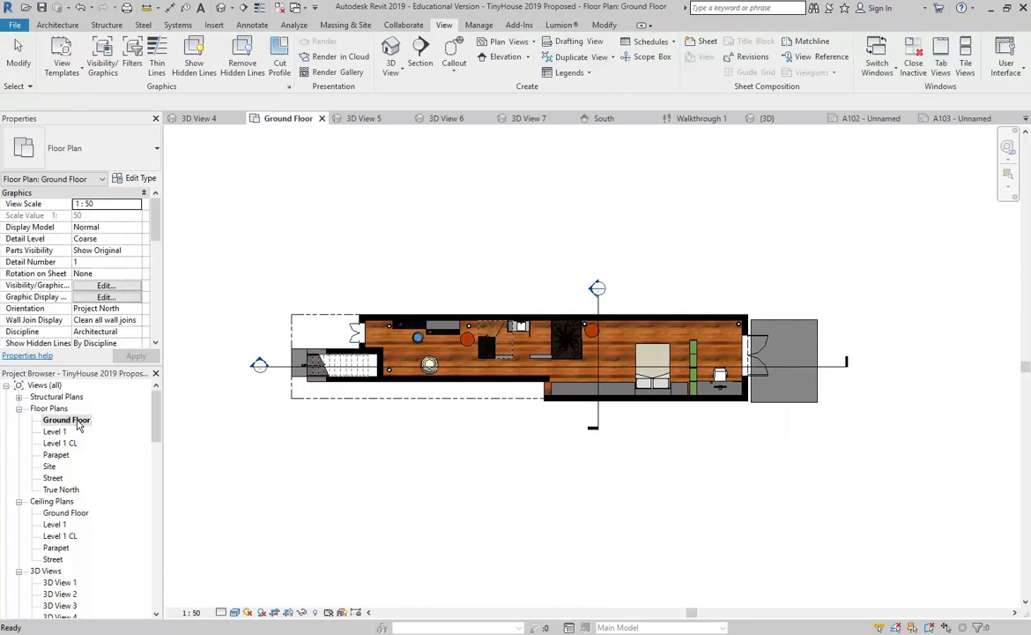
pyautogui.click(288, 613)
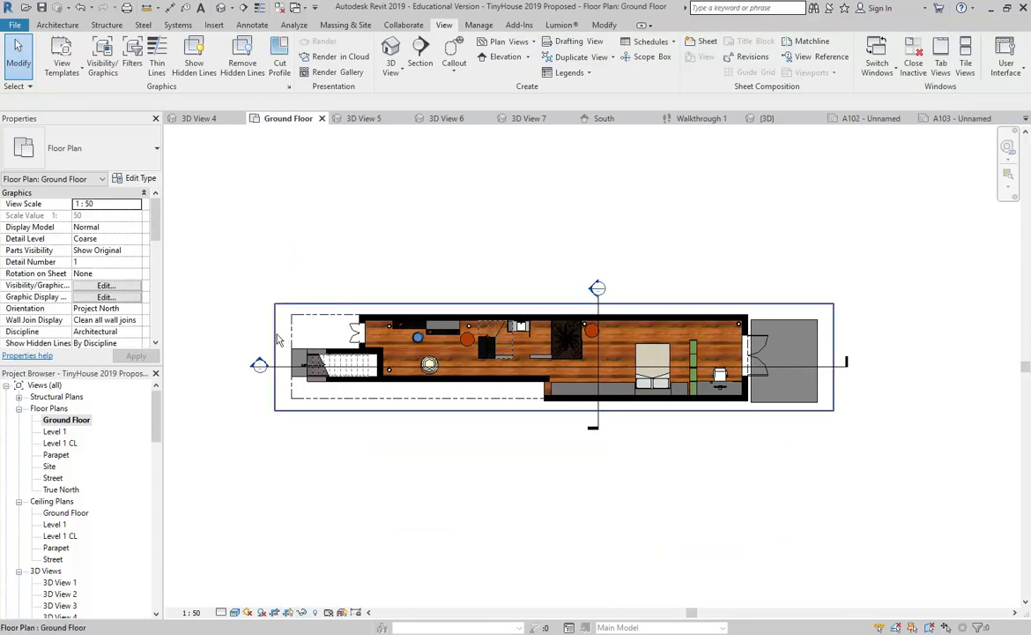
pyautogui.click(277, 367)
pyautogui.moveTo(276, 367); pyautogui.dragTo(338, 361)
pyautogui.moveTo(837, 360); pyautogui.dragTo(783, 354)
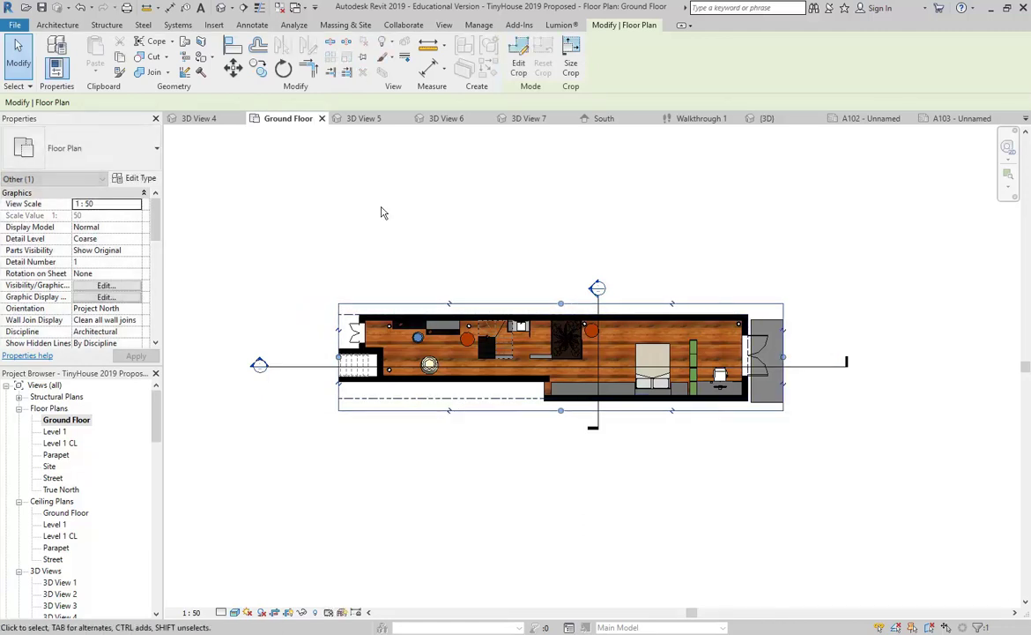
pyautogui.click(414, 241)
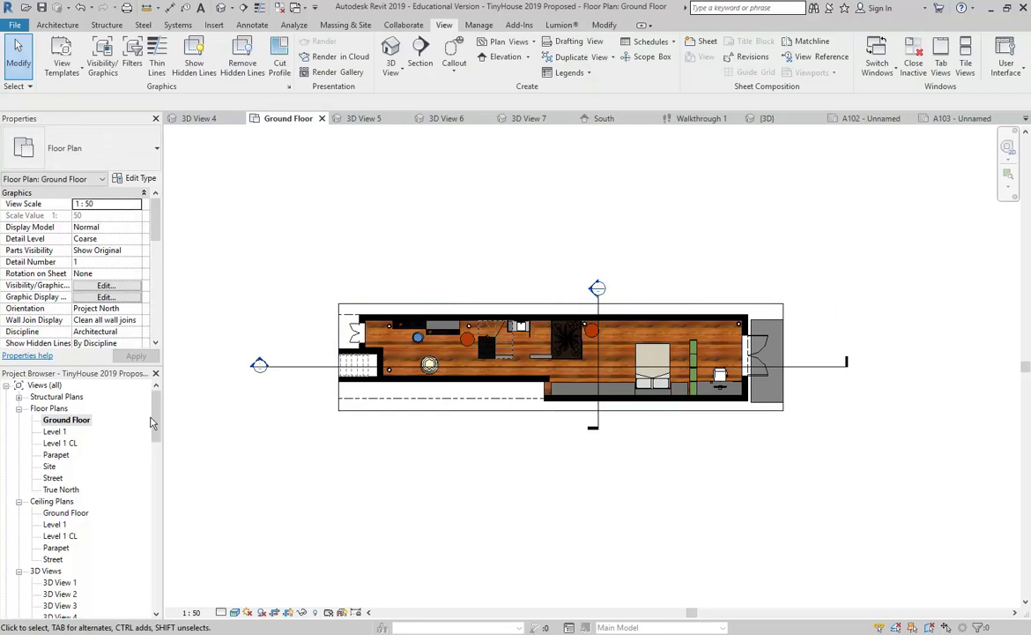
# Step: Hide the Ground Floor crop region and return to sheet A102
pyautogui.click(152, 423)
pyautogui.click(289, 614)
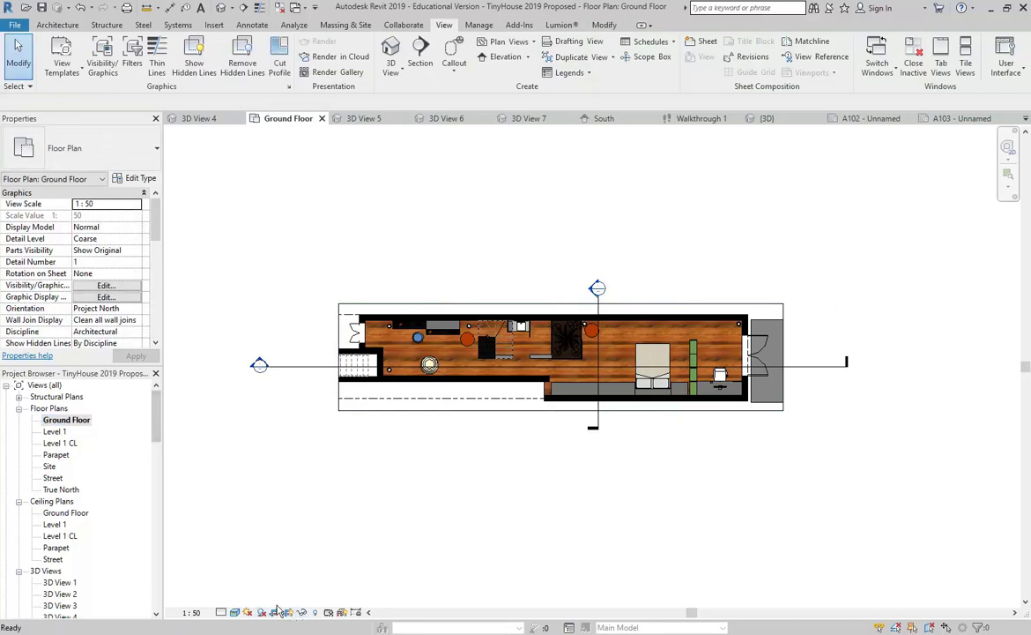
pyautogui.click(293, 617)
pyautogui.scroll(-10, 75, 493)
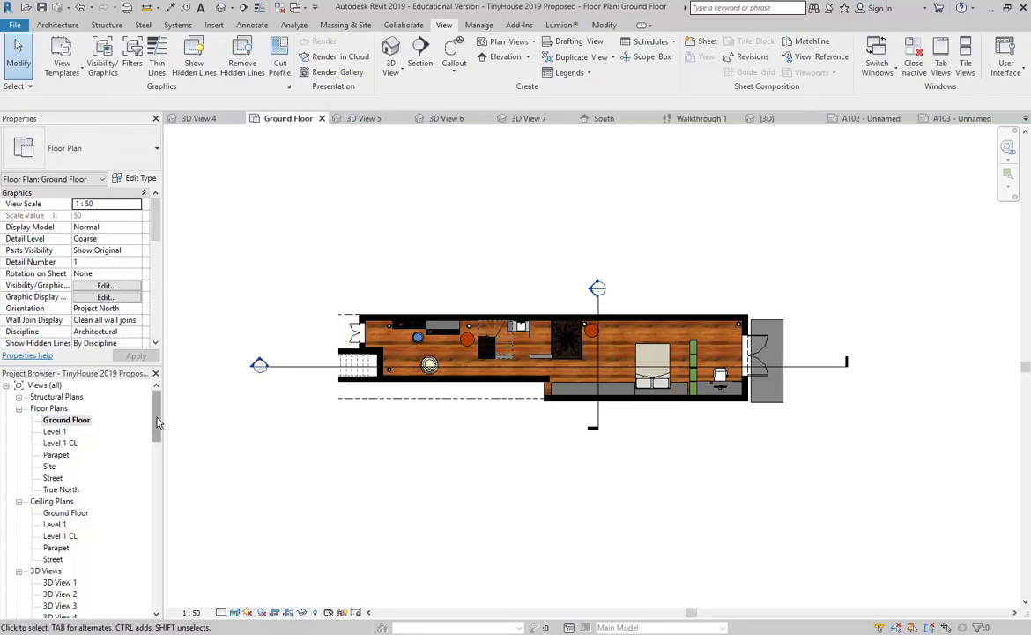
pyautogui.doubleClick(59, 525)
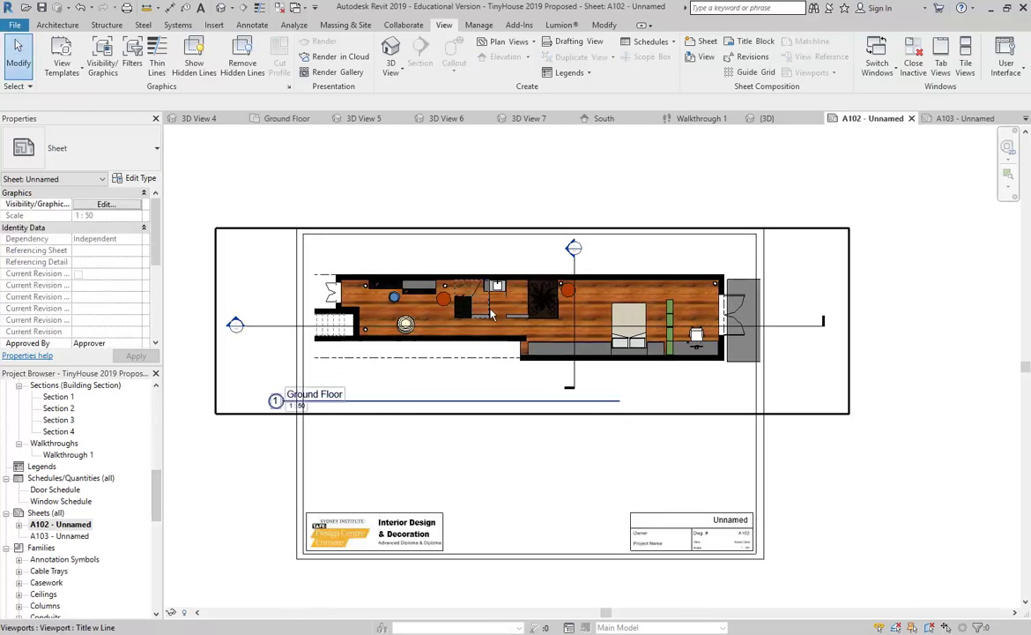
# Step: Nudge the Ground Floor viewport slightly left so the cropped plan fits centrally between the sheet's side borders
pyautogui.click(517, 331)
pyautogui.moveTo(517, 328); pyautogui.dragTo(516, 325)
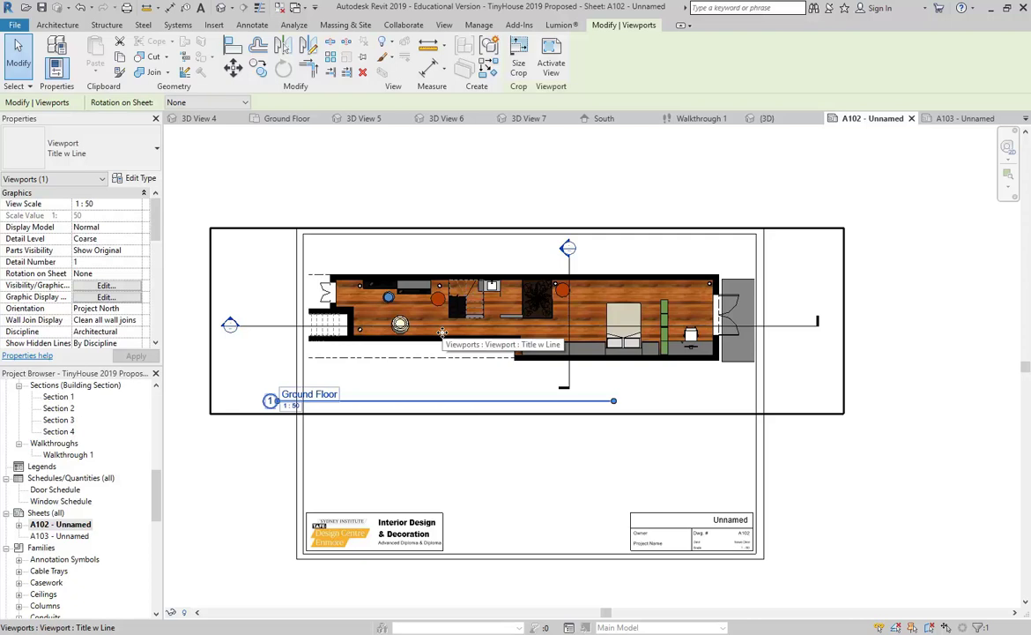
pyautogui.click(276, 203)
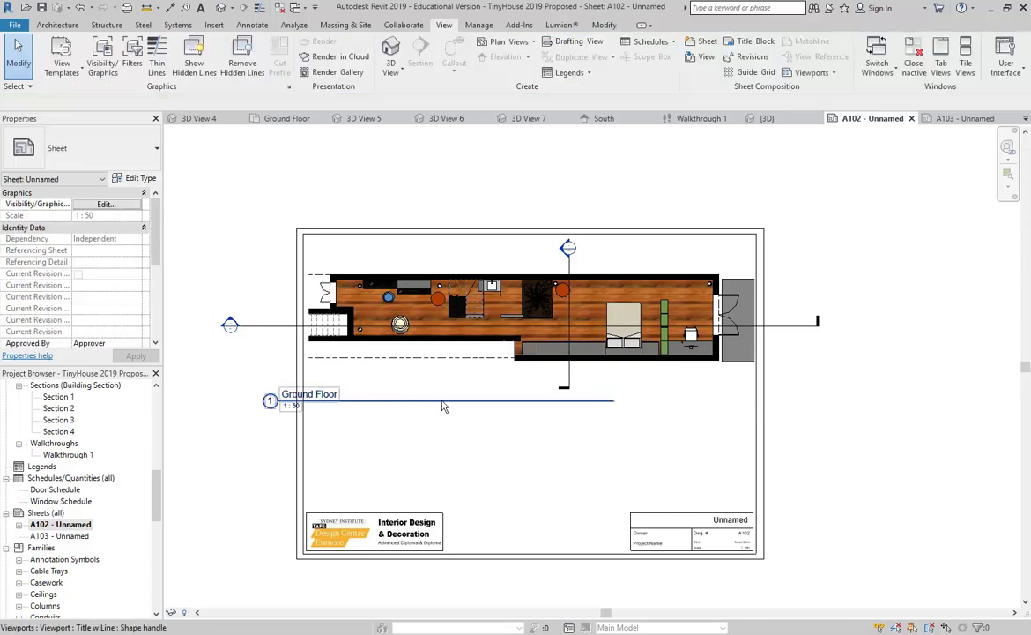
# Step: Activate the Ground Floor viewport on the sheet and show its crop region
pyautogui.click(492, 301)
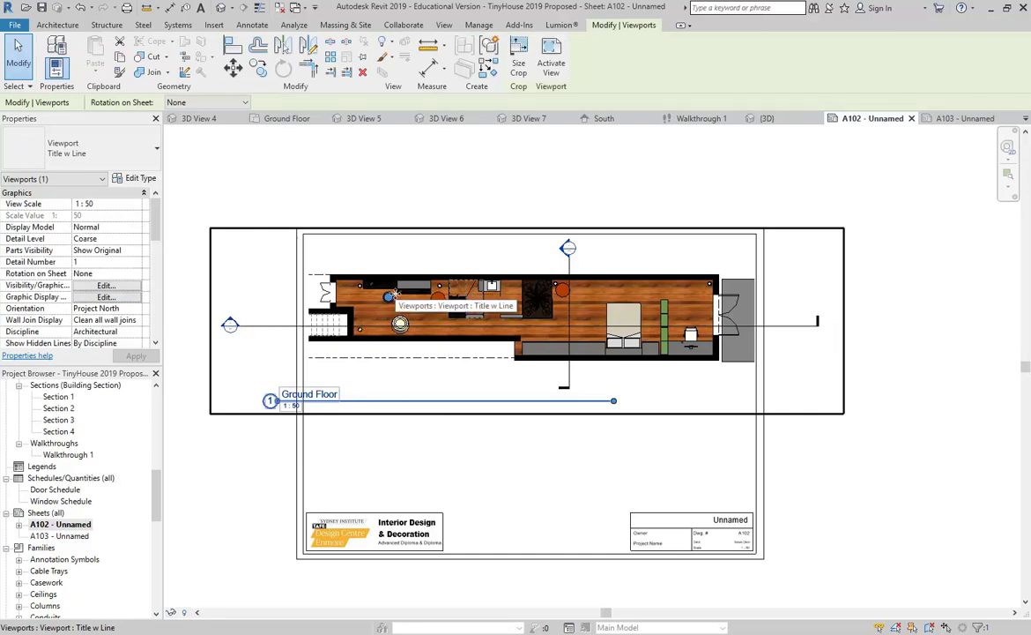
pyautogui.click(552, 57)
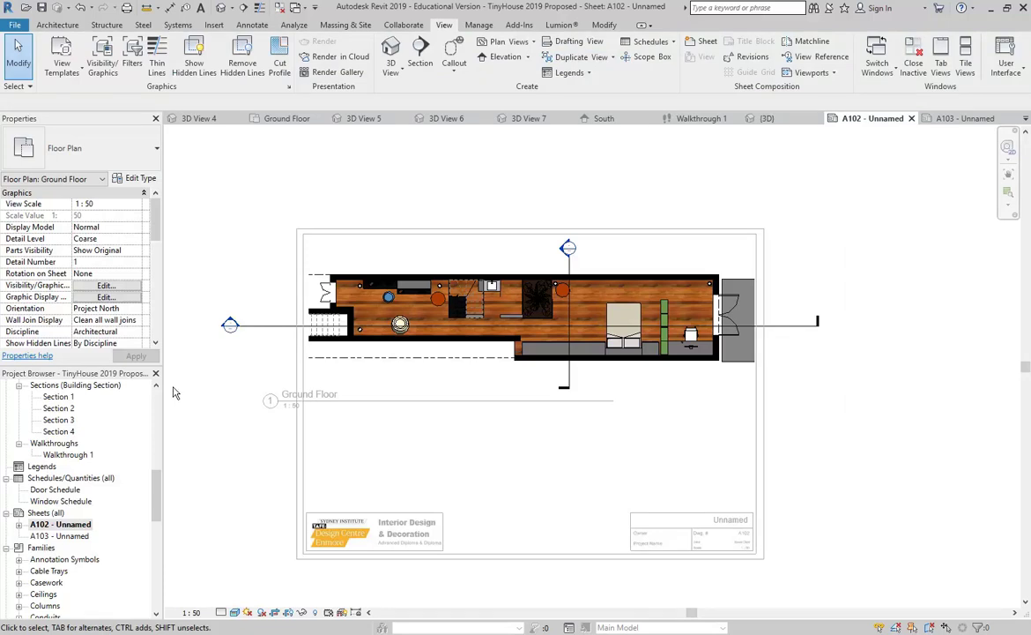
pyautogui.click(289, 612)
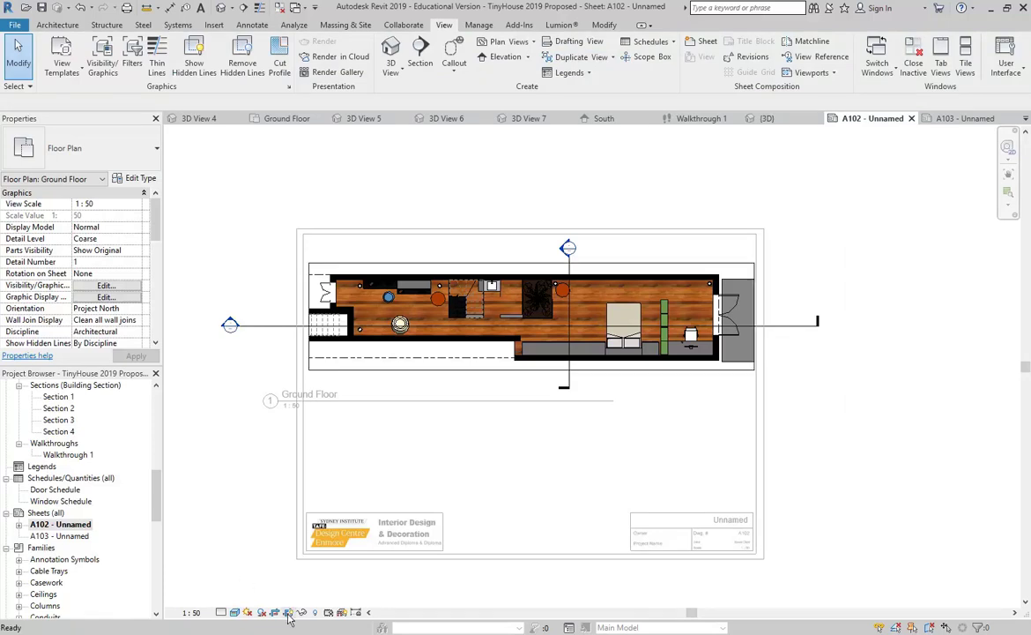
# Step: Pull the crop region's edge on the entry deck side inward to the tips of the open double doors
pyautogui.click(309, 298)
pyautogui.scroll(2, 327, 306)
pyautogui.scroll(1, 331, 305)
pyautogui.scroll(-2, 549, 346)
pyautogui.scroll(2, 661, 312)
pyautogui.moveTo(689, 328); pyautogui.dragTo(662, 328)
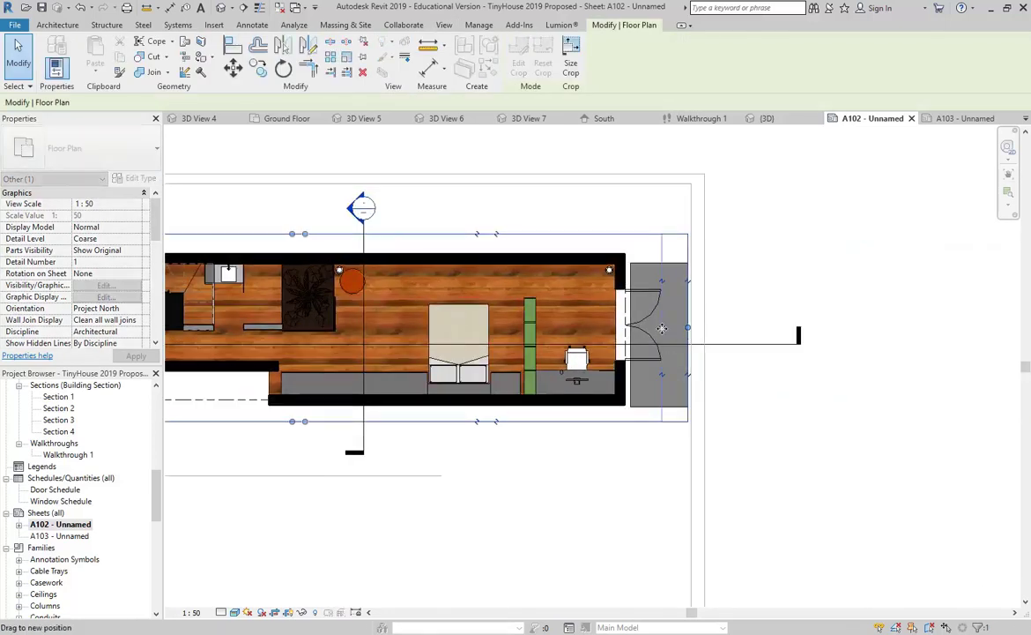
# Step: Shorten the longitudinal section line at both ends so its head and tail sit just outside the crop region
pyautogui.click(742, 343)
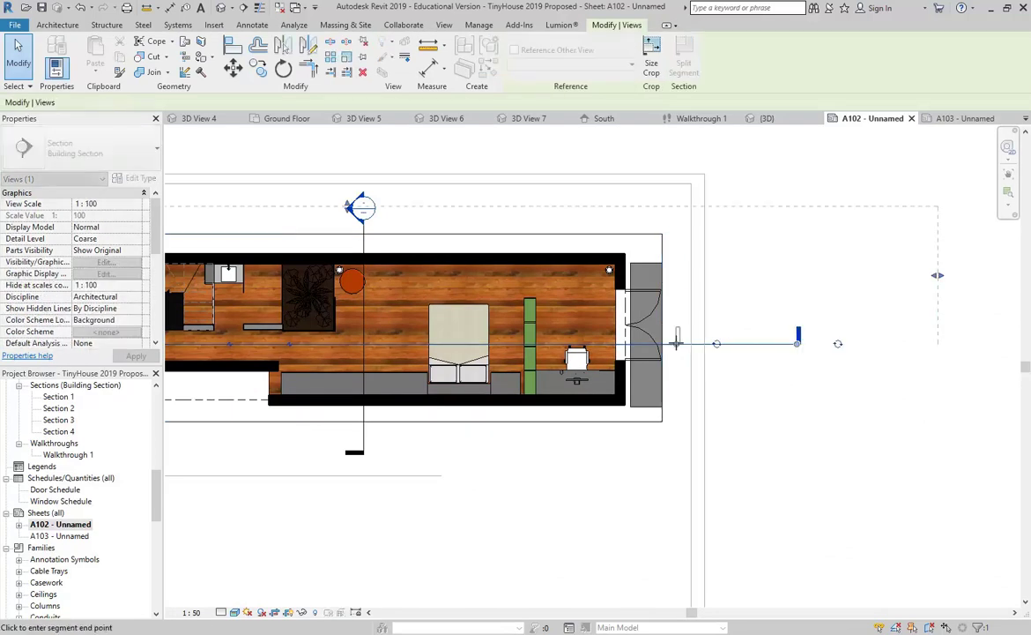
pyautogui.scroll(-4, 677, 339)
pyautogui.scroll(4, 323, 364)
pyautogui.moveTo(318, 364); pyautogui.dragTo(434, 364)
pyautogui.scroll(-1, 565, 365)
pyautogui.moveTo(565, 366); pyautogui.dragTo(372, 346, button='middle')
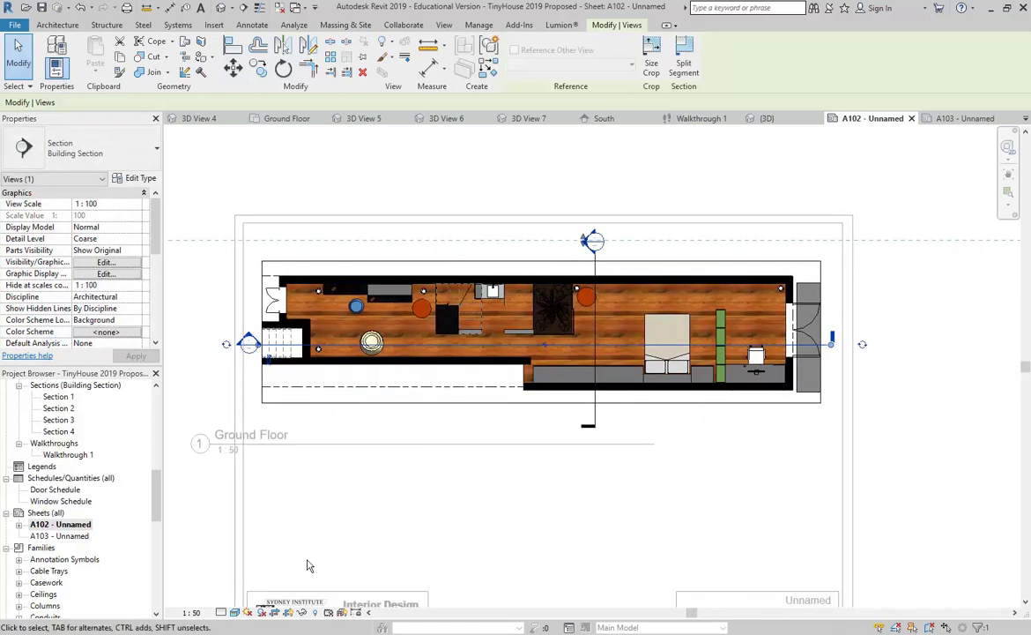
pyautogui.scroll(-1, 412, 471)
pyautogui.scroll(2, 642, 396)
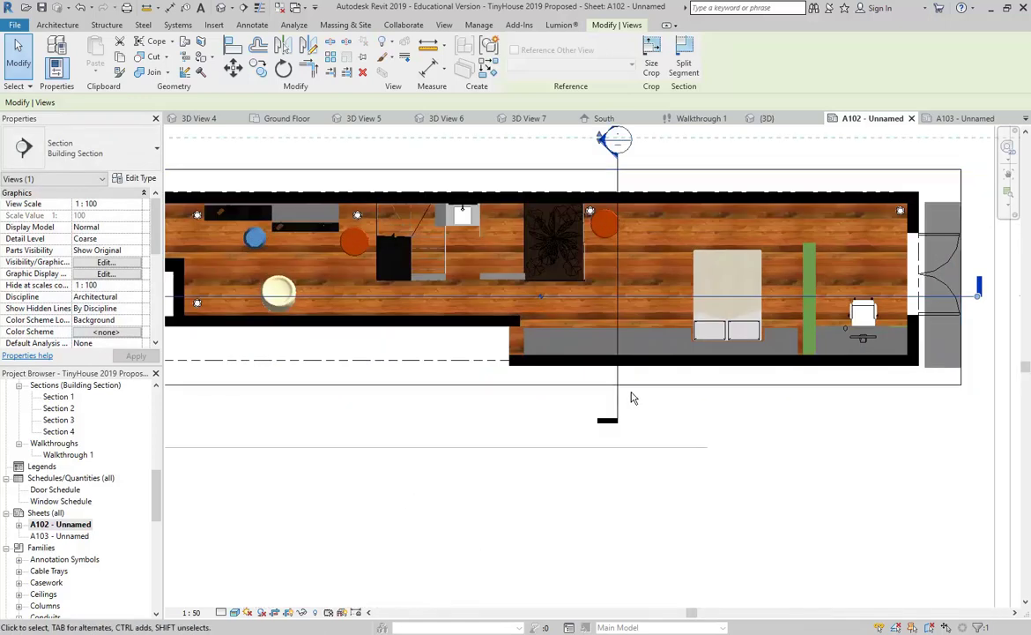
# Step: Shorten the cross section line's tail so it ends just below the crop region
pyautogui.click(618, 411)
pyautogui.moveTo(618, 422); pyautogui.dragTo(618, 392)
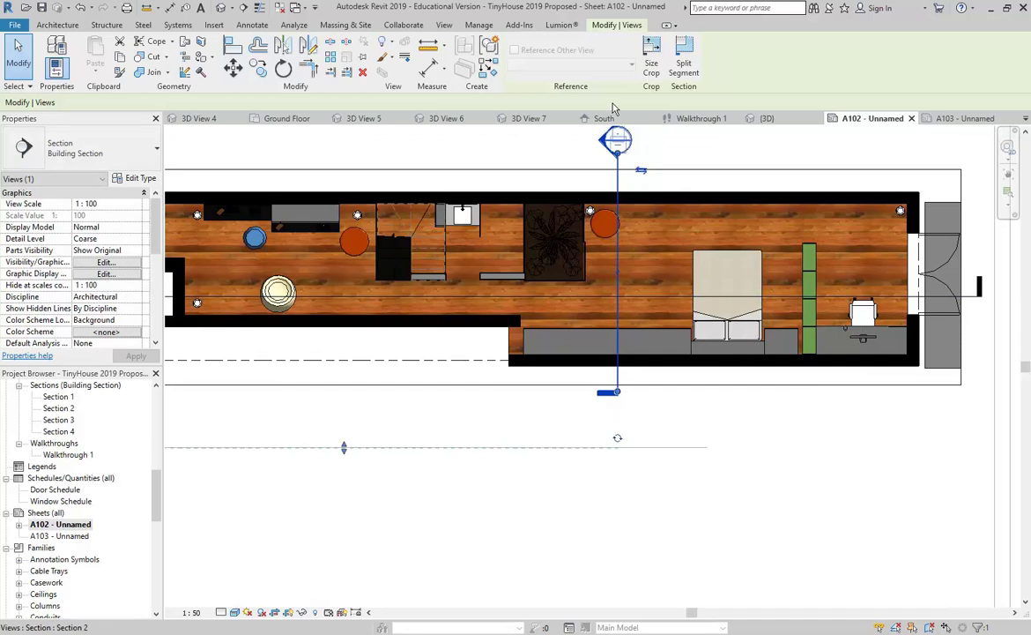
# Step: Shorten the cross section line's head end to the crop region's upper edge and hide the crop region
pyautogui.moveTo(618, 153); pyautogui.dragTo(618, 170)
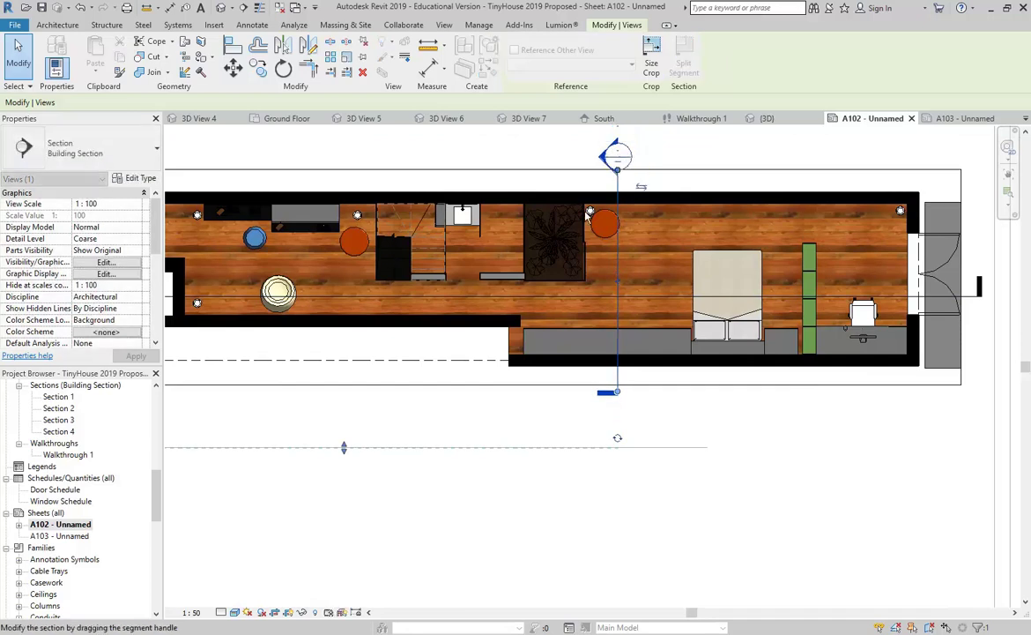
pyautogui.click(290, 613)
pyautogui.scroll(-2, 364, 471)
pyautogui.moveTo(364, 471); pyautogui.dragTo(515, 423, button='middle')
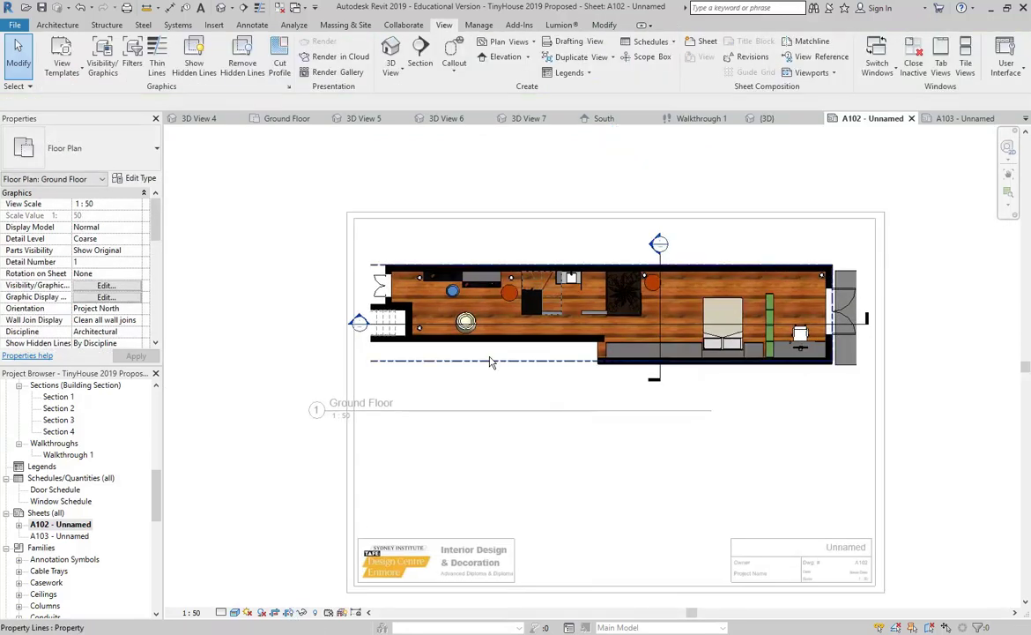
# Step: Deactivate the Ground Floor view to return to editing the sheet
pyautogui.rightClick(375, 141)
pyautogui.click(347, 193)
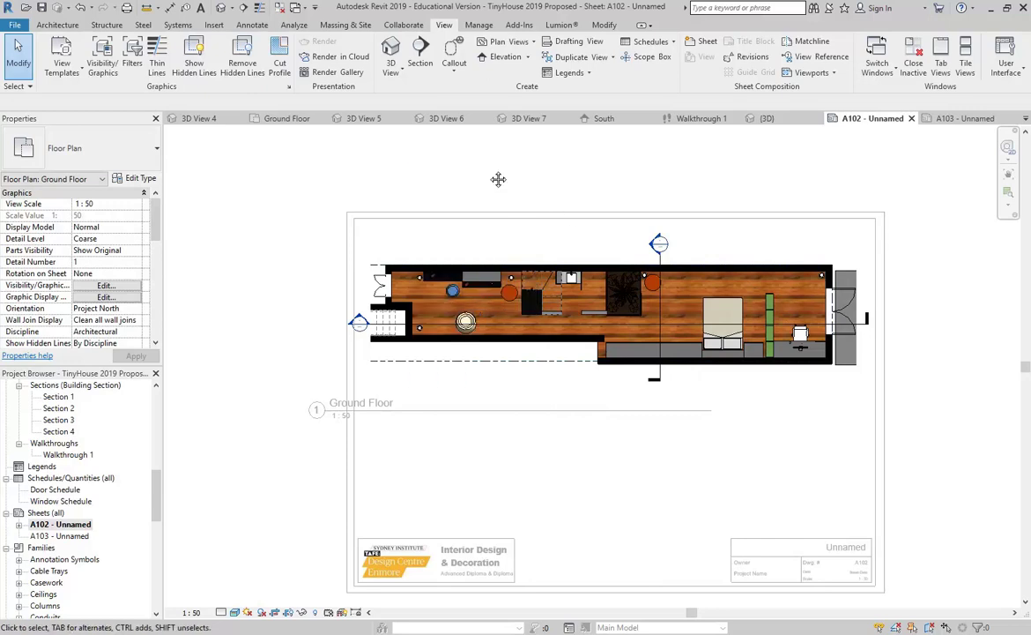
pyautogui.moveTo(494, 175); pyautogui.dragTo(458, 173, button='middle')
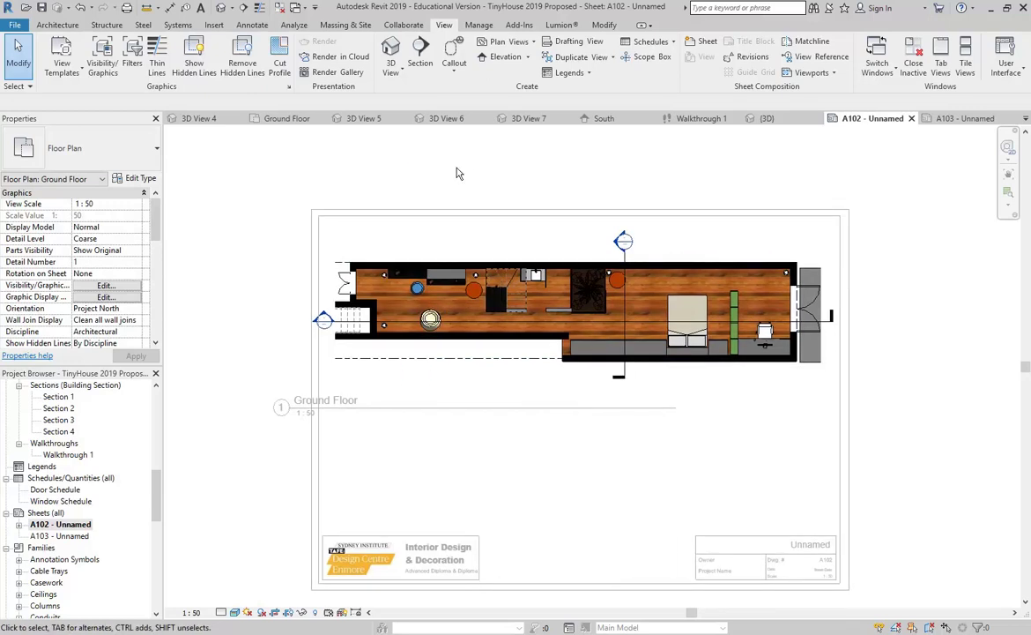
pyautogui.rightClick(381, 237)
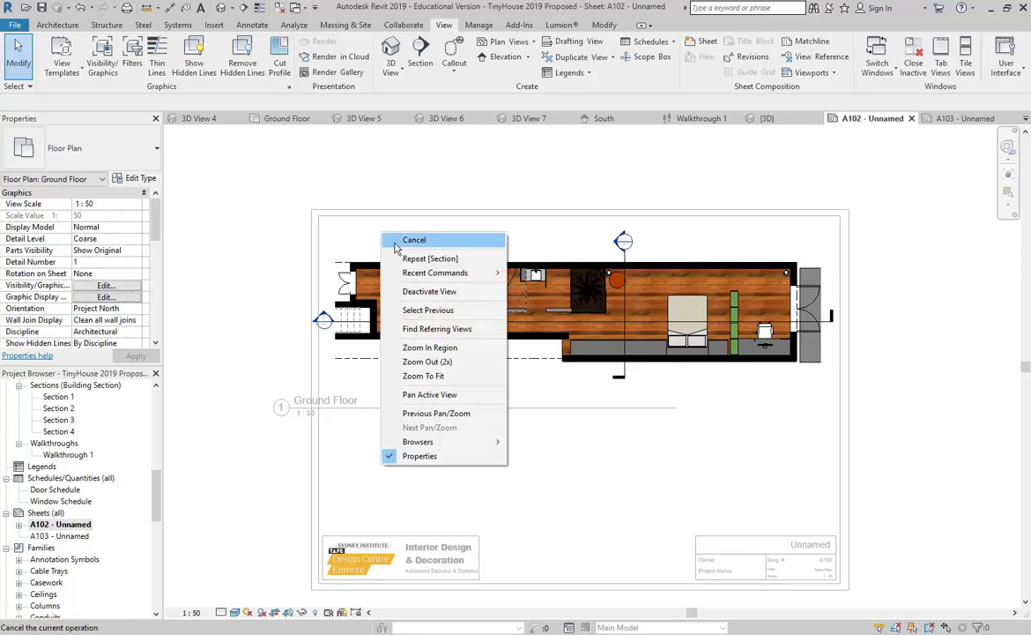
pyautogui.click(427, 293)
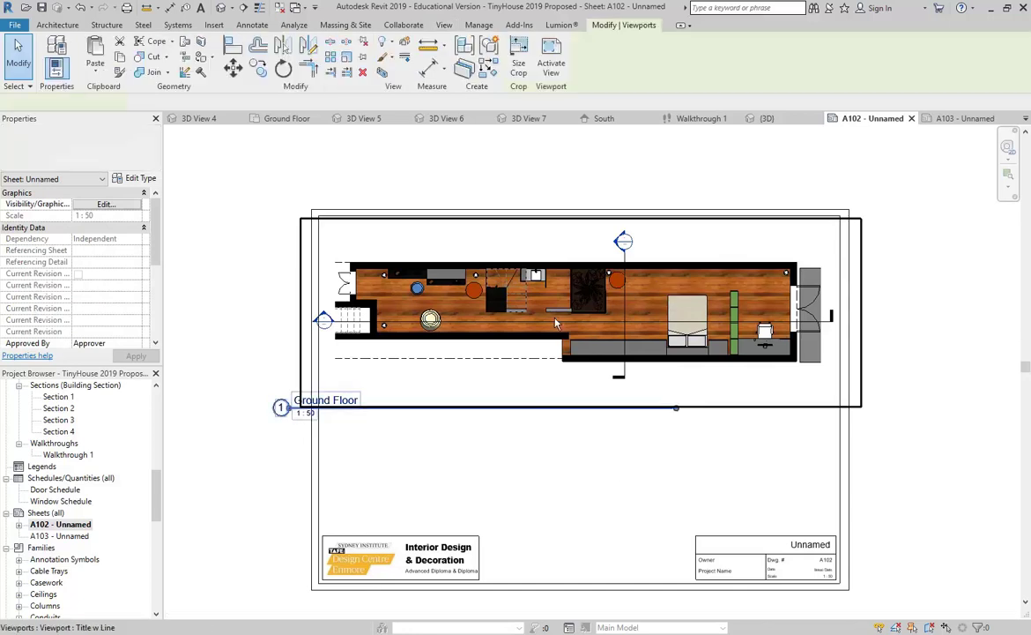
# Step: Activate and deactivate the Ground Floor viewport twice, trying out different ways of entering and leaving it
pyautogui.doubleClick(507, 289)
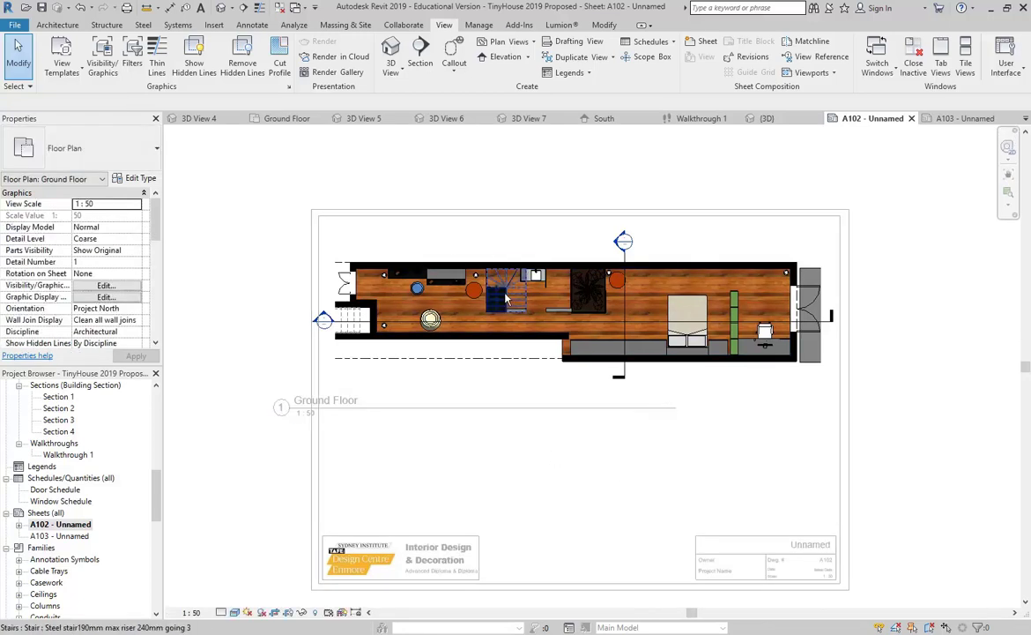
pyautogui.doubleClick(619, 502)
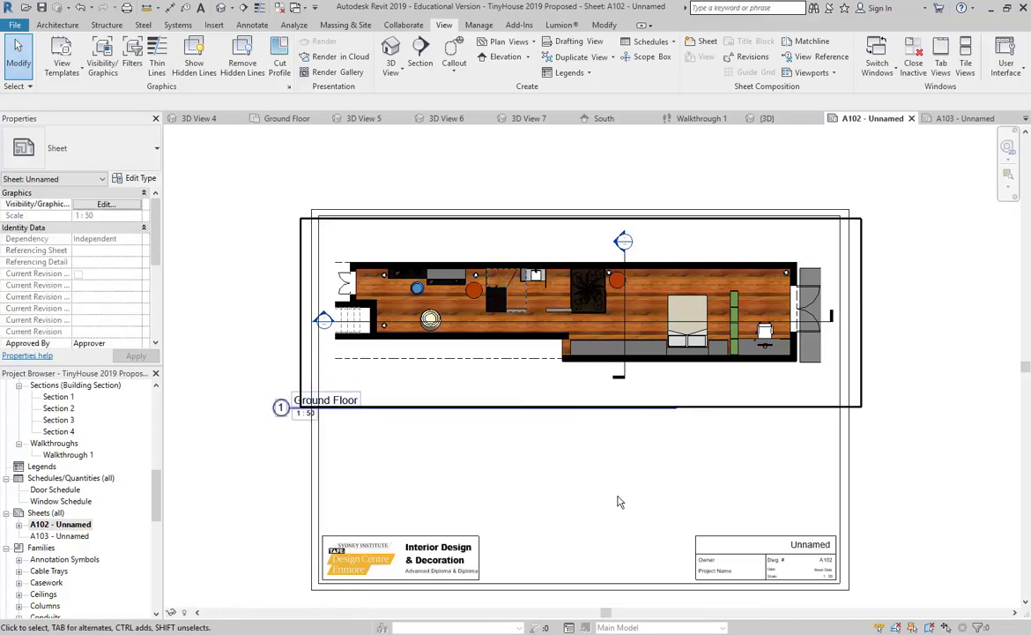
pyautogui.click(525, 255)
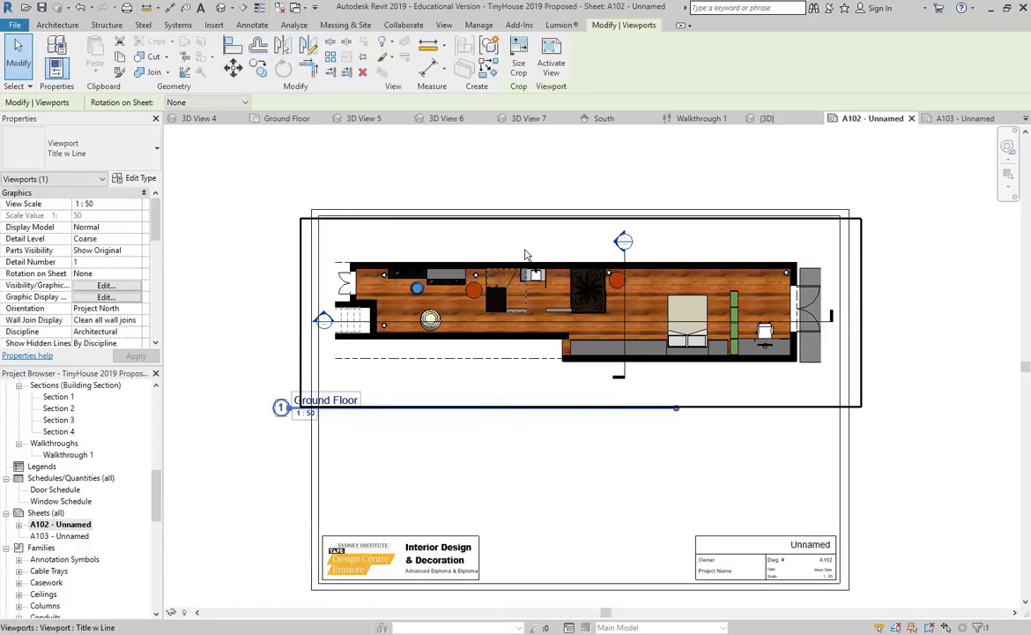
pyautogui.click(551, 55)
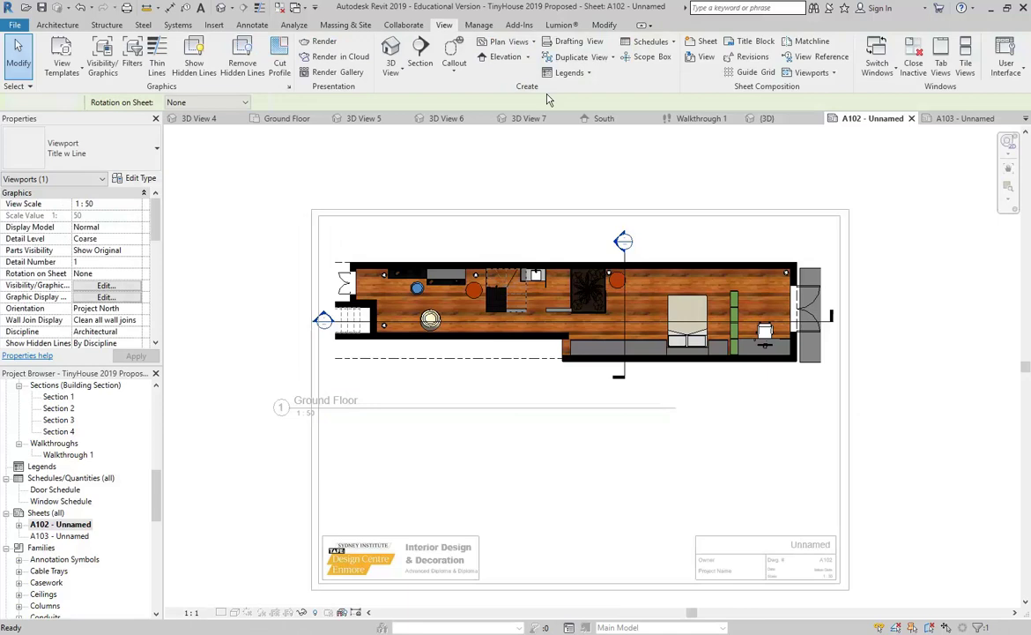
pyautogui.rightClick(502, 233)
pyautogui.click(549, 290)
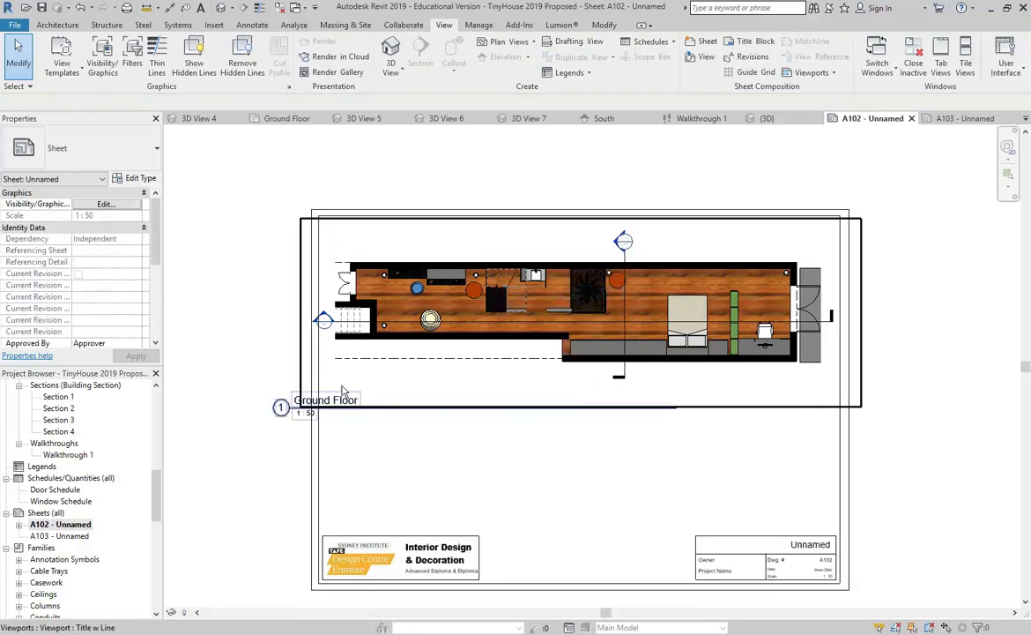
# Step: Move the Ground Floor view title inside the sheet border below the plan and shift the viewport slightly right
pyautogui.moveTo(299, 401); pyautogui.dragTo(385, 389)
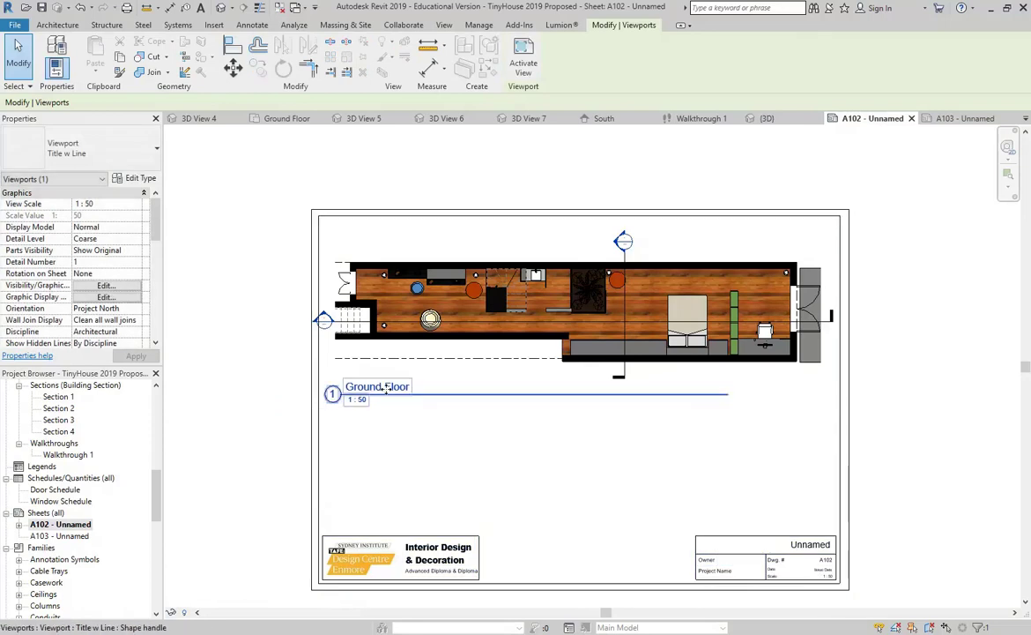
pyautogui.click(253, 316)
pyautogui.moveTo(458, 337); pyautogui.dragTo(465, 337)
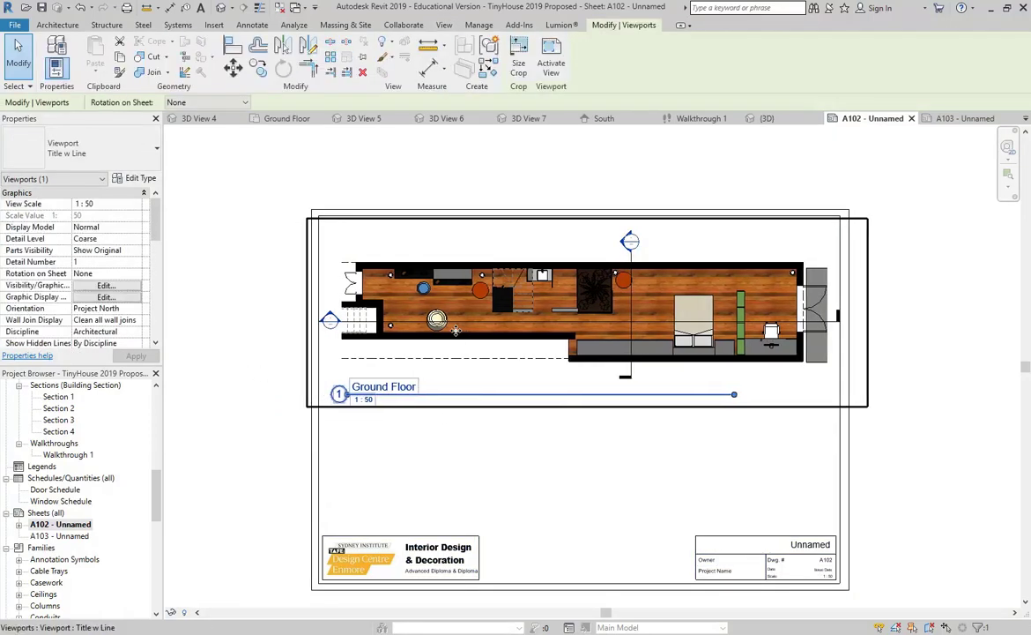
pyautogui.click(233, 198)
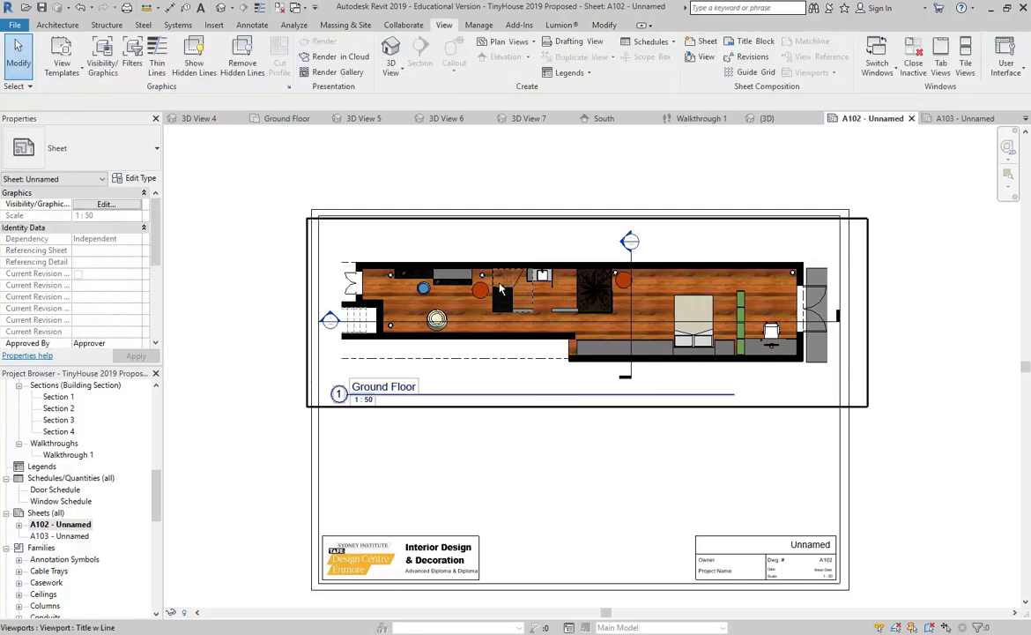
# Step: Reposition the Ground Floor viewport slightly higher on the sheet, keeping the plan and section marks inside the border
pyautogui.click(470, 309)
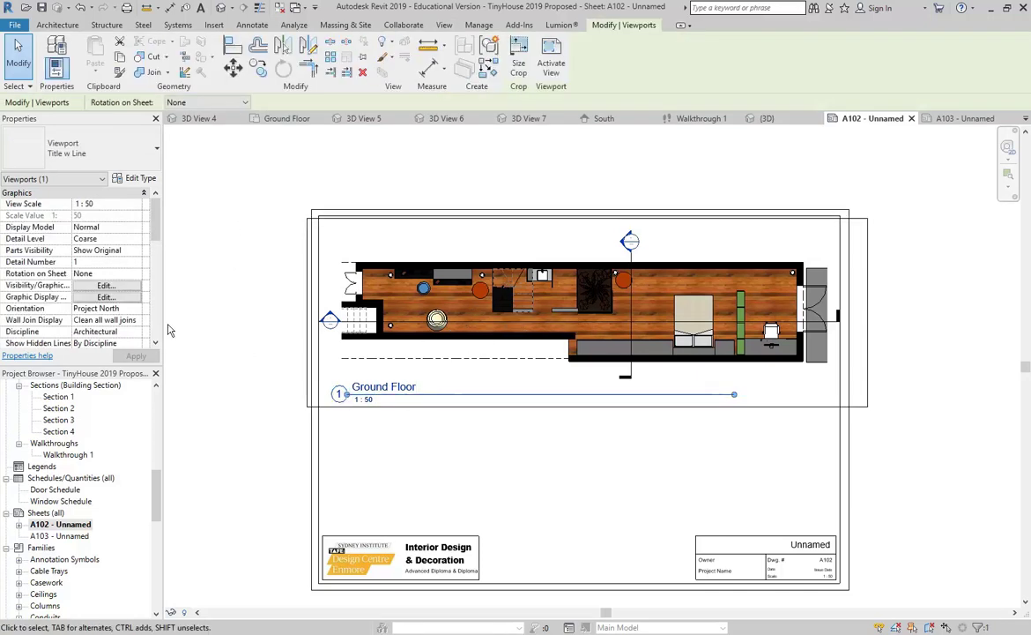
pyautogui.click(218, 319)
pyautogui.click(413, 348)
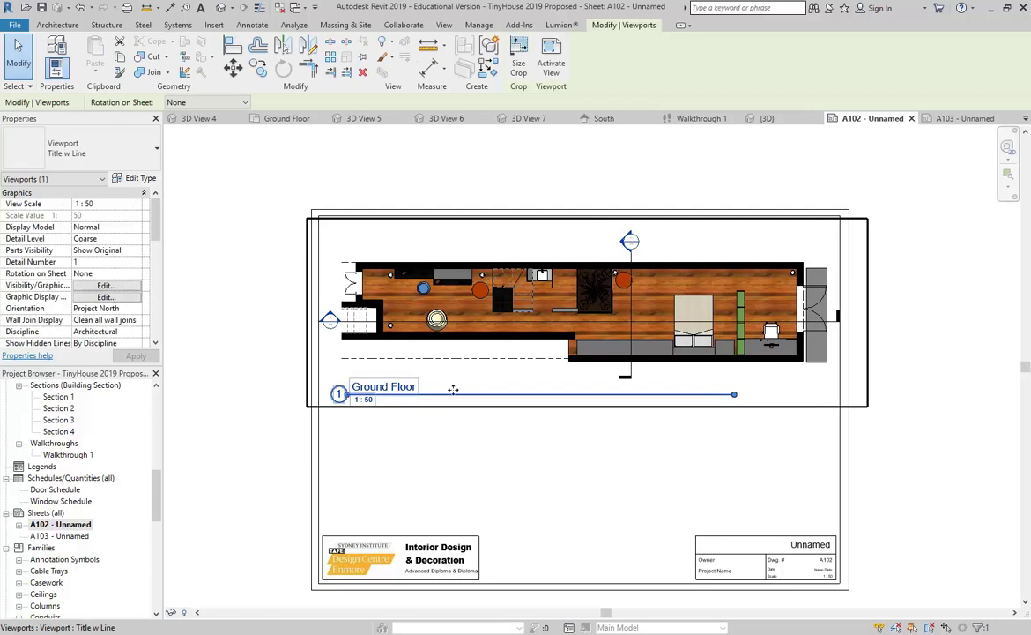
pyautogui.moveTo(452, 389)
pyautogui.mouseDown()
pyautogui.moveTo(479, 357)
pyautogui.moveTo(454, 393)
pyautogui.moveTo(459, 377)
pyautogui.mouseUp()
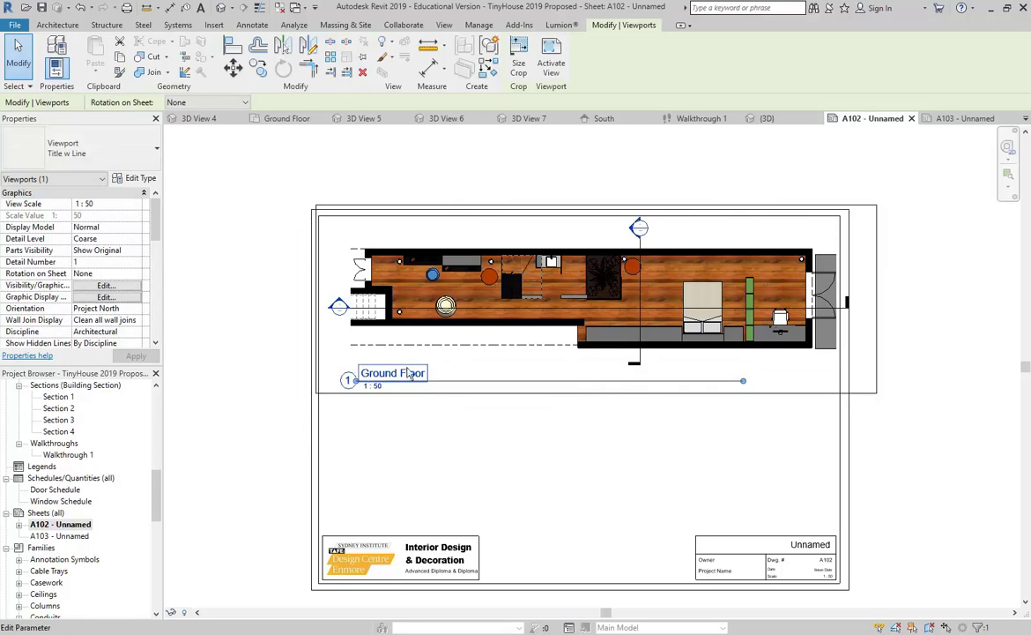
pyautogui.moveTo(447, 380)
pyautogui.mouseDown()
pyautogui.moveTo(437, 394)
pyautogui.moveTo(461, 372)
pyautogui.mouseUp()
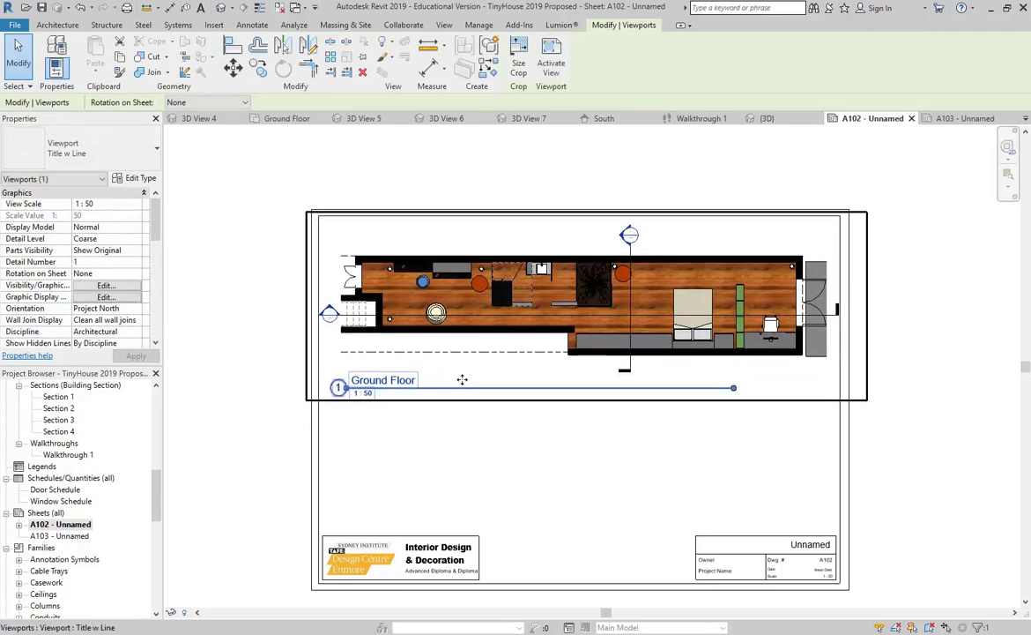
pyautogui.click(265, 171)
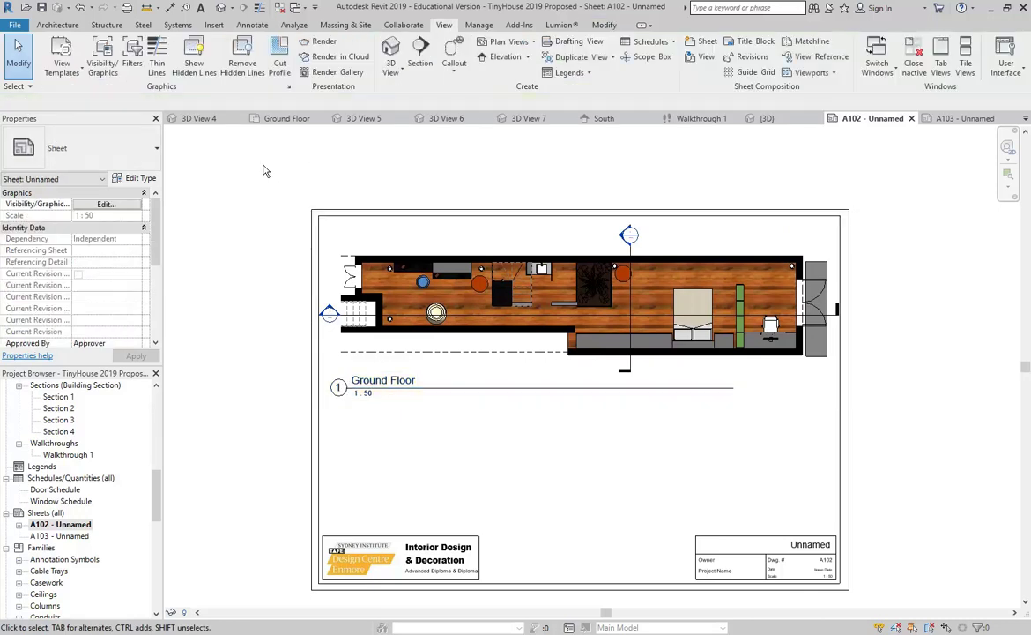
# Step: Move the Ground Floor view title up closer beneath the plan and nudge it down slightly
pyautogui.moveTo(385, 387)
pyautogui.mouseDown()
pyautogui.moveTo(384, 396)
pyautogui.moveTo(389, 378)
pyautogui.mouseUp()
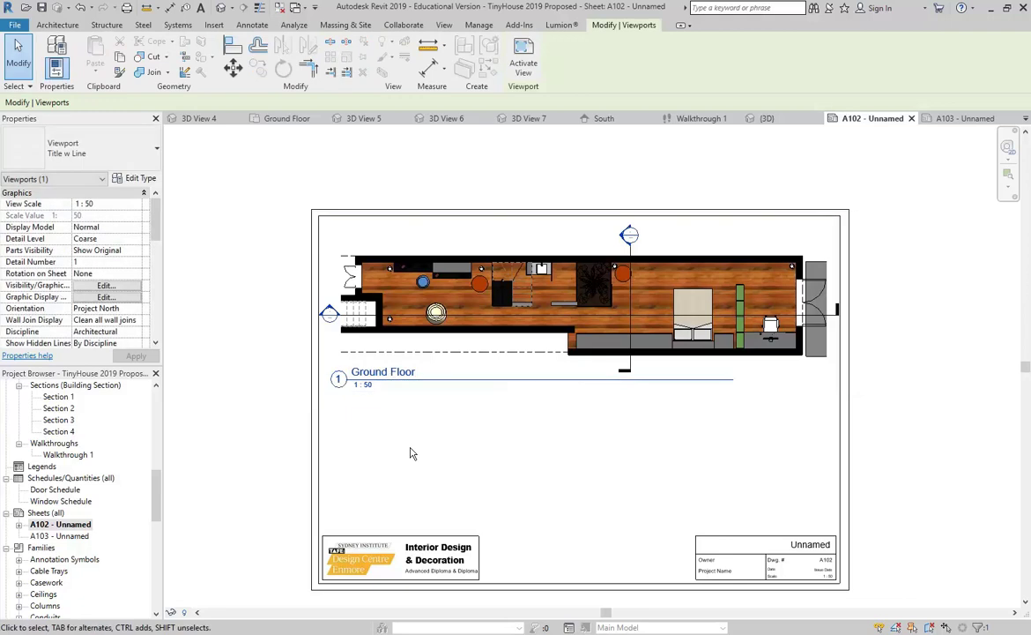
pyautogui.press('Down')
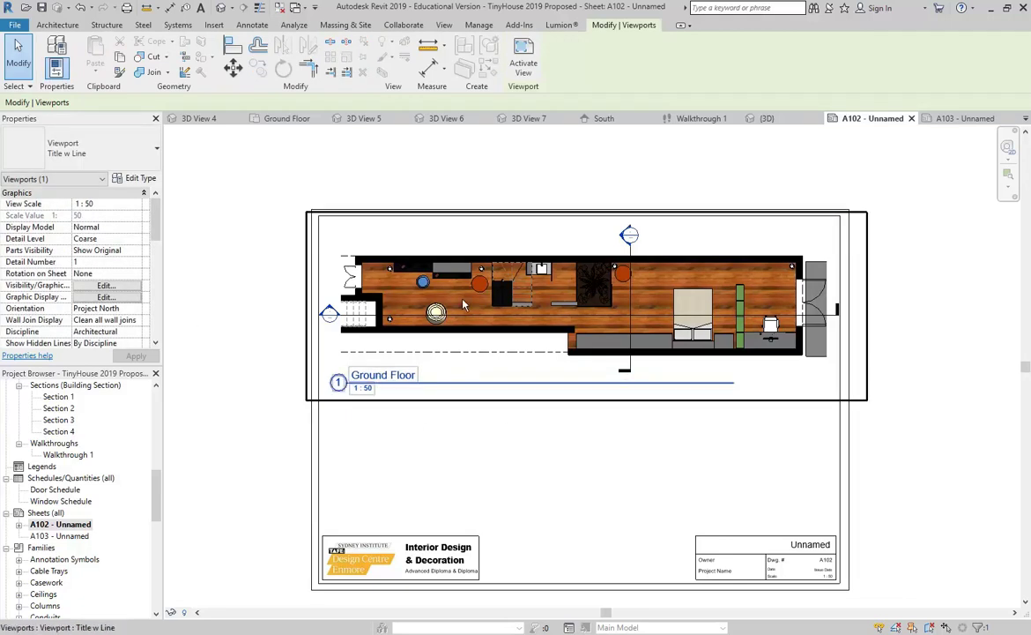
pyautogui.click(270, 265)
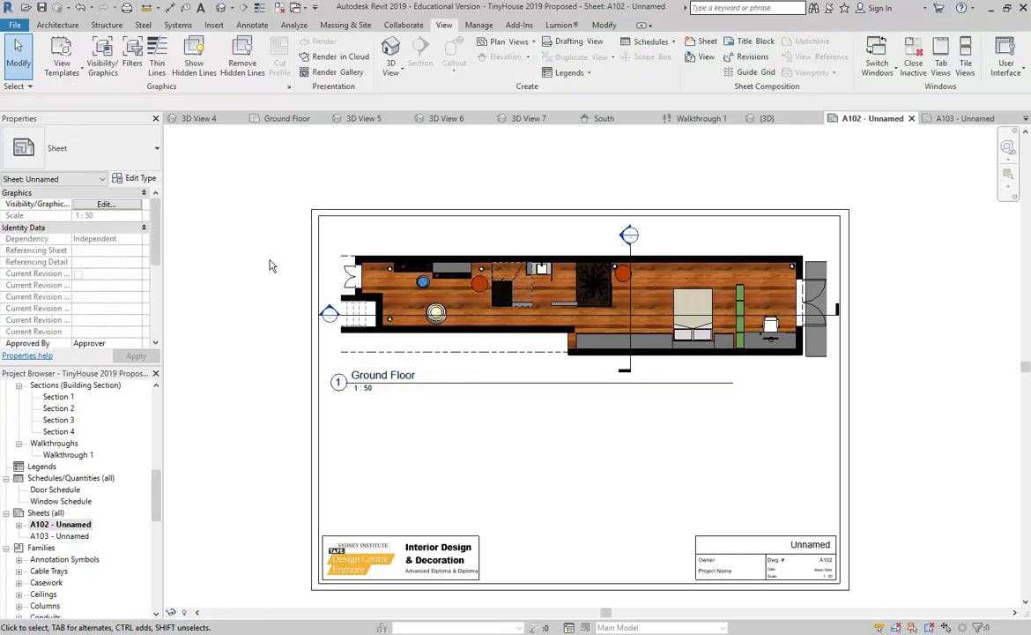
# Step: Nudge the Ground Floor viewport down the sheet until its title sits just above the title block
pyautogui.click(530, 325)
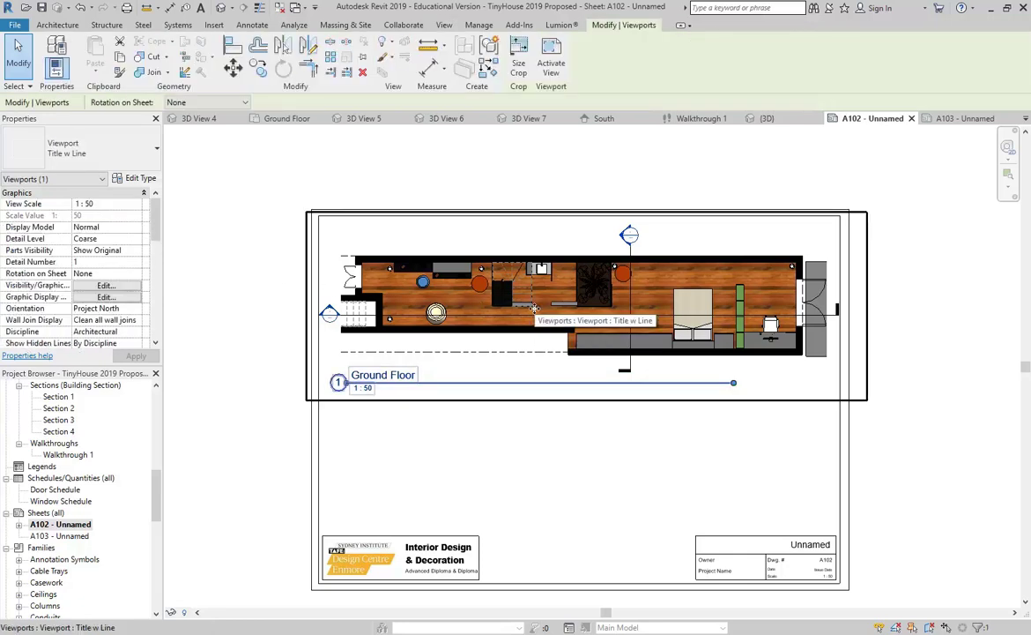
pyautogui.press('Down')
pyautogui.press('Down')
pyautogui.press('Down')
pyautogui.press('Down')
pyautogui.press('Down')
pyautogui.press('Down')
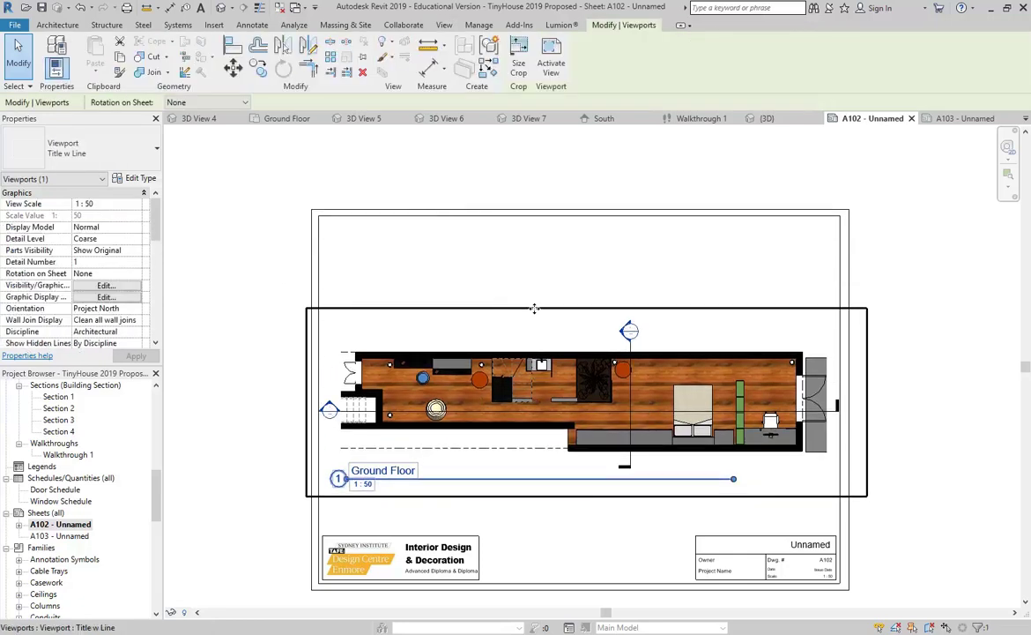
pyautogui.press('Escape')
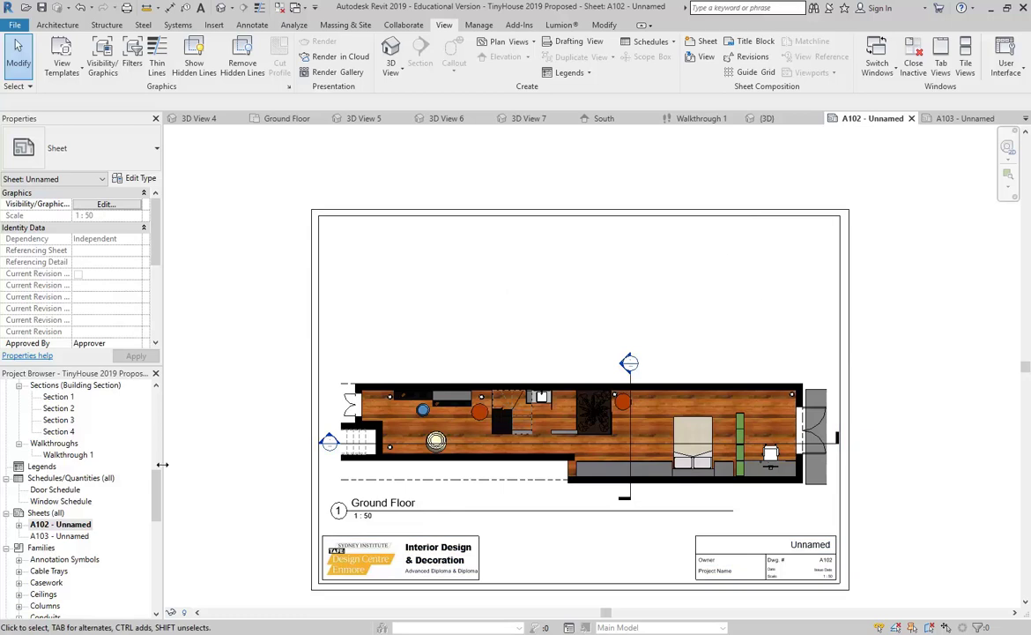
# Step: Try to place the Ground Floor floor plan a second time in the empty upper part of sheet A102
pyautogui.moveTo(157, 499); pyautogui.dragTo(157, 381)
pyautogui.click(65, 408)
pyautogui.moveTo(626, 300); pyautogui.dragTo(608, 289)
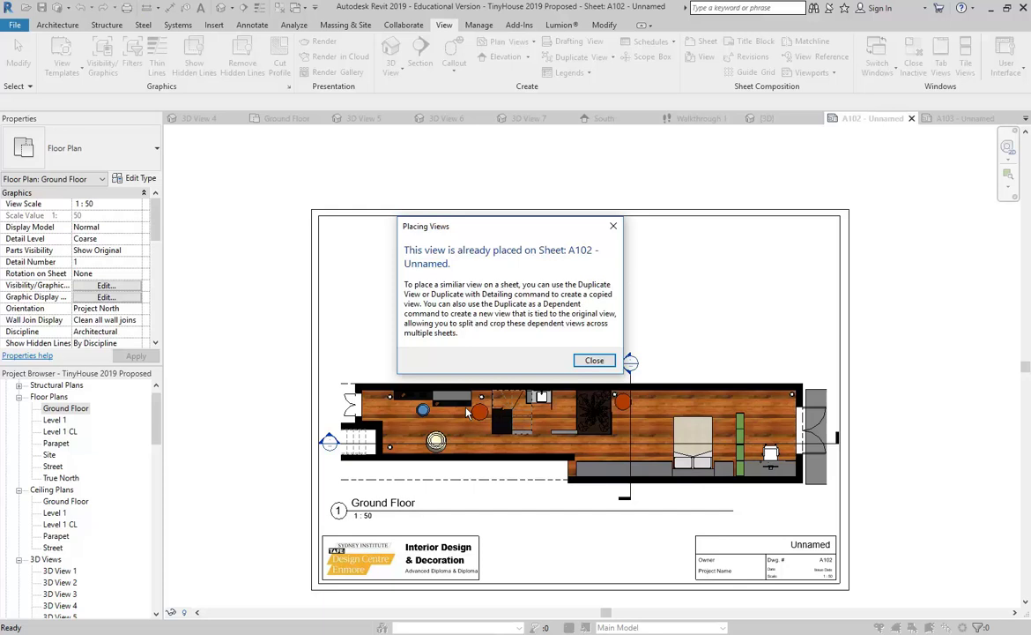
pyautogui.click(594, 360)
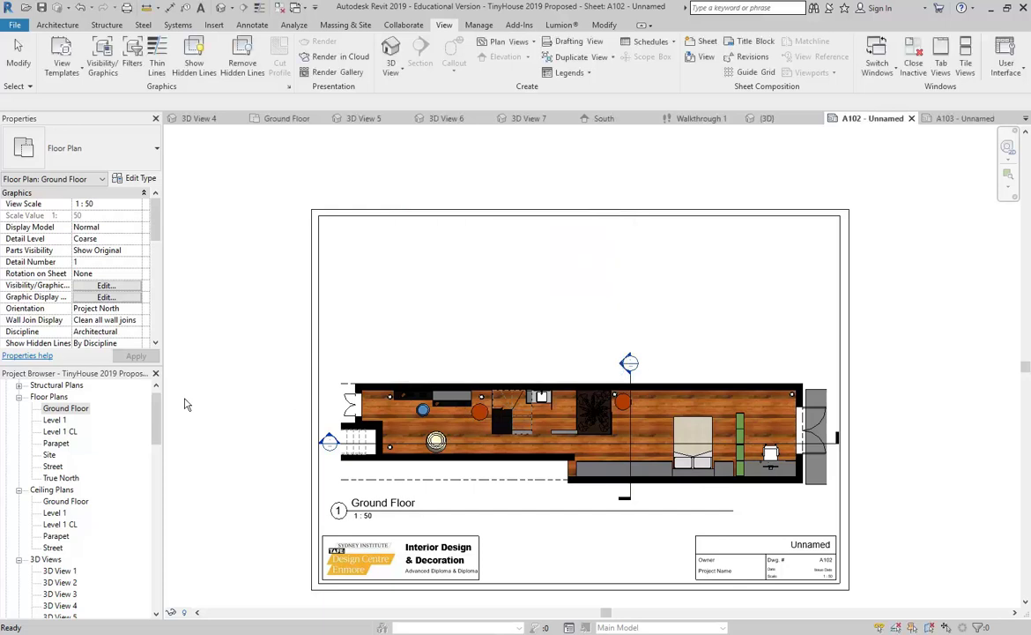
# Step: Duplicate the Ground Floor floor plan with detailing
pyautogui.rightClick(59, 410)
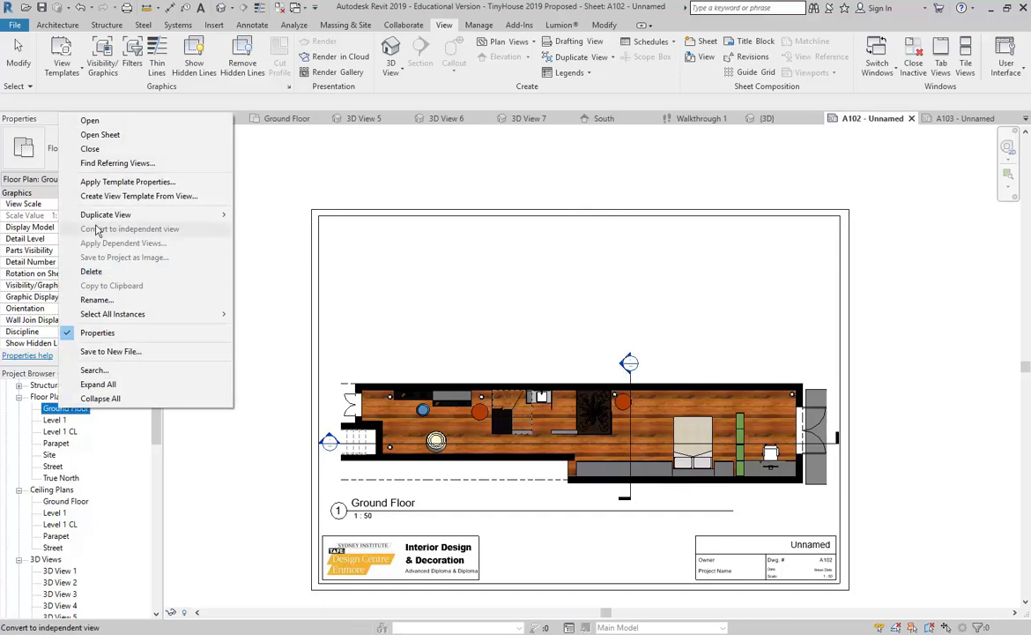
pyautogui.moveTo(133, 216)
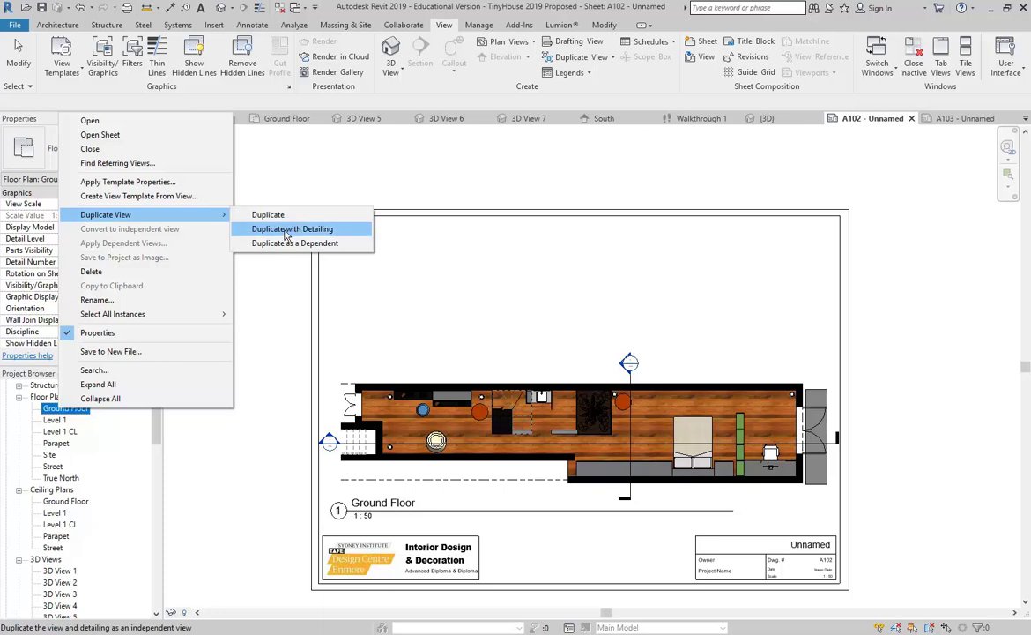
pyautogui.click(286, 231)
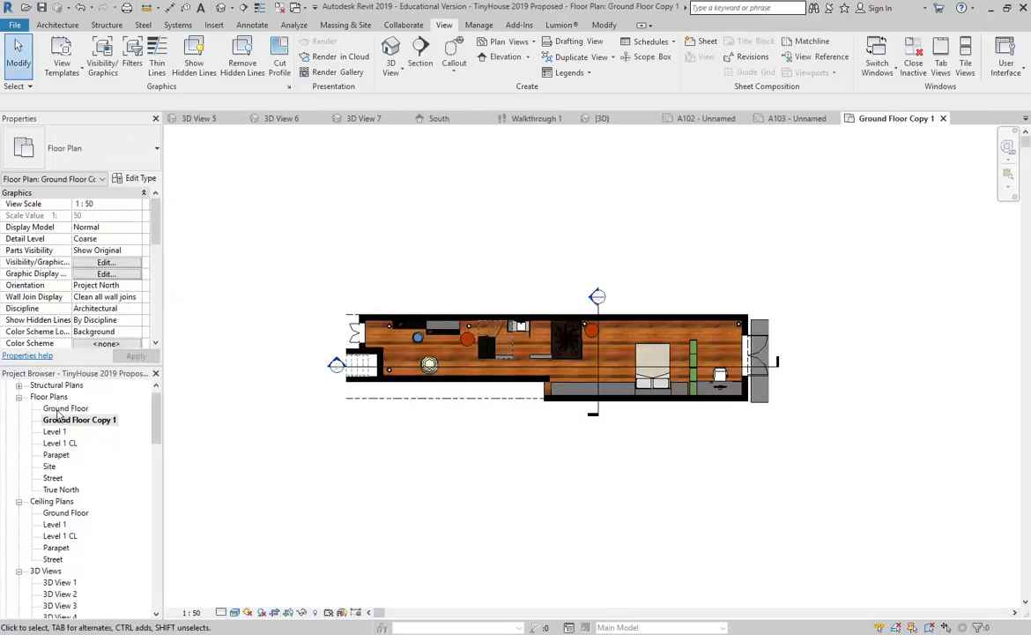
# Step: Set the duplicated plan's view scale to 1:100 and its visual style to Hidden Line
pyautogui.click(191, 613)
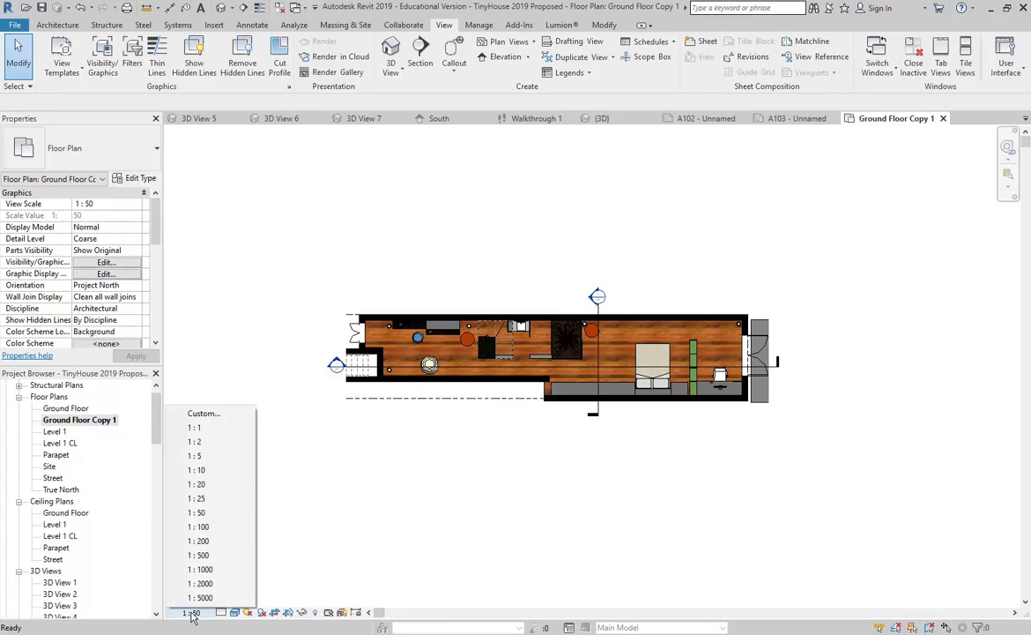
pyautogui.click(200, 527)
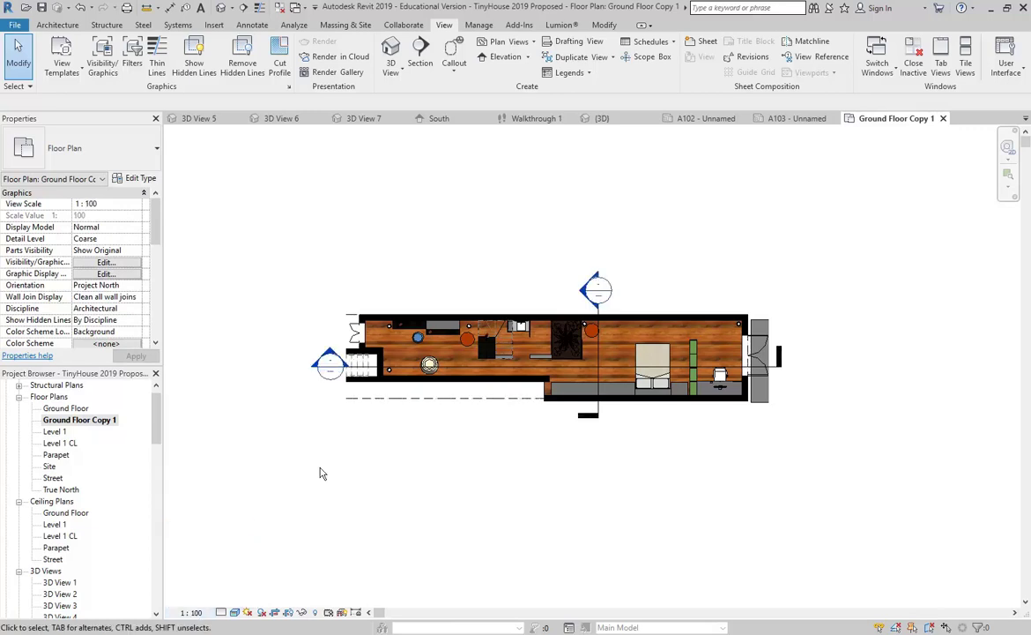
pyautogui.click(235, 613)
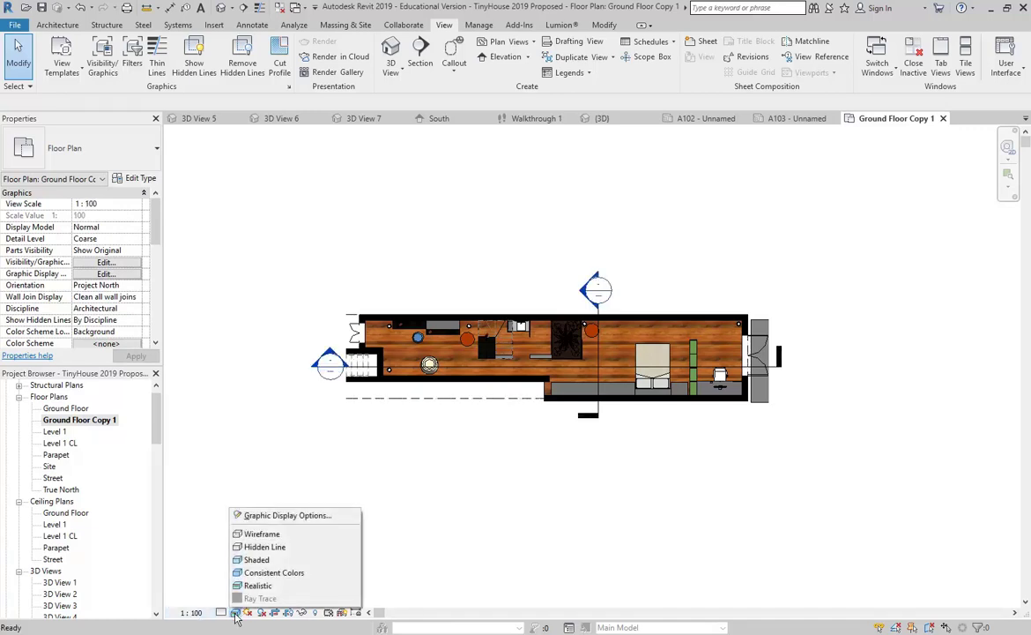
pyautogui.click(262, 548)
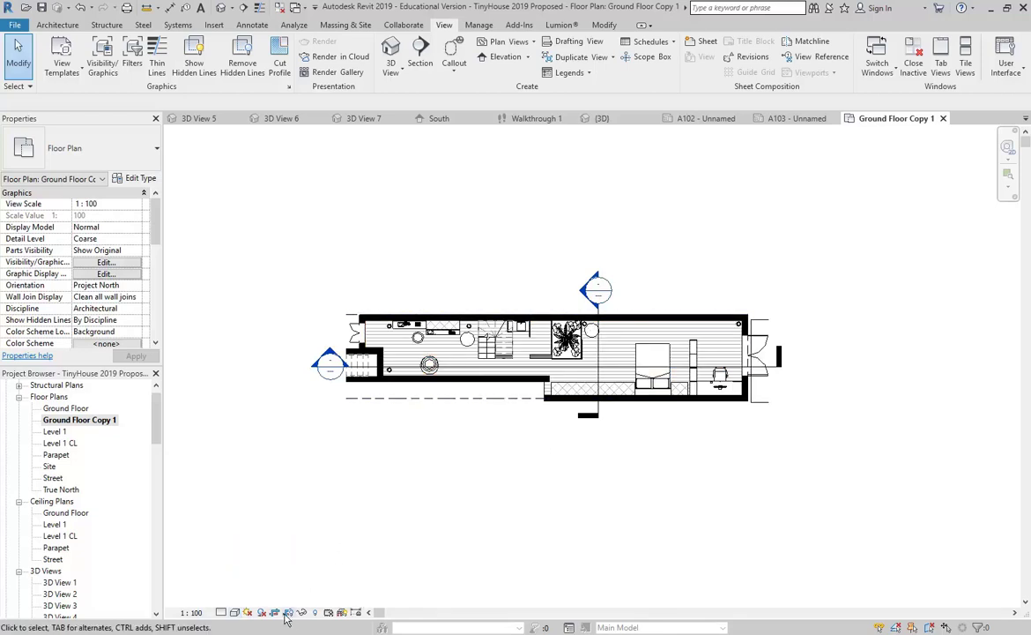
# Step: Extend the crop region of the Ground Floor Copy 1 plan at both ends to include the entry stairs and the far outdoor area
pyautogui.click(364, 415)
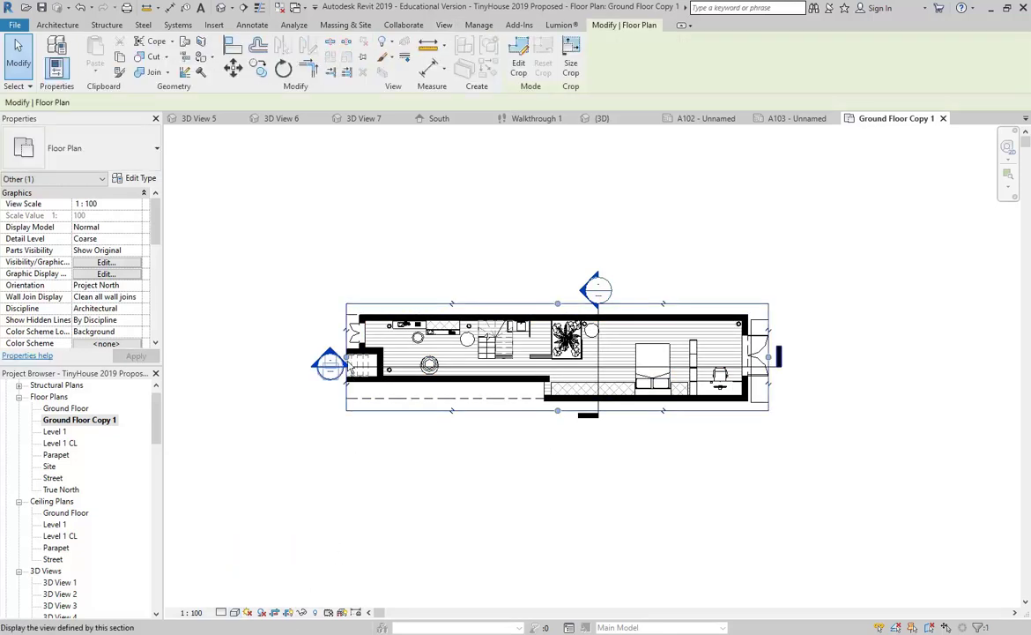
pyautogui.moveTo(288, 340); pyautogui.dragTo(377, 415)
pyautogui.click(400, 415)
pyautogui.moveTo(362, 360); pyautogui.dragTo(299, 348)
pyautogui.click(380, 414)
pyautogui.scroll(2, 303, 330)
pyautogui.moveTo(388, 381); pyautogui.dragTo(257, 364)
pyautogui.scroll(-2, 231, 335)
pyautogui.moveTo(772, 389); pyautogui.dragTo(654, 386, button='middle')
pyautogui.moveTo(877, 364); pyautogui.dragTo(972, 365)
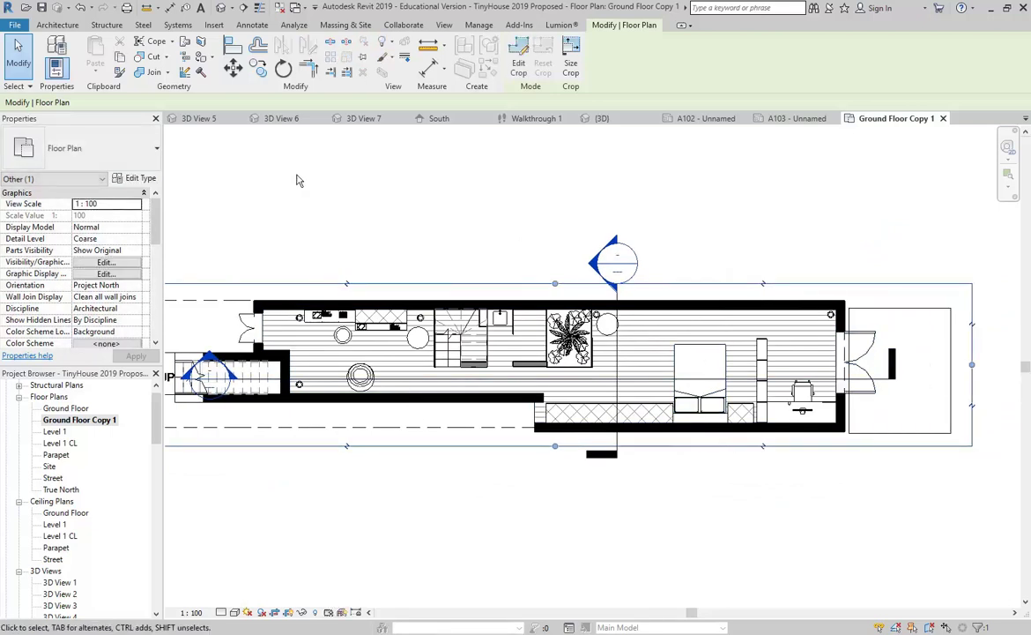
# Step: Hide the crop region of the Ground Floor Copy 1 plan
pyautogui.click(381, 224)
pyautogui.scroll(-1, 380, 226)
pyautogui.click(289, 613)
pyautogui.scroll(-1, 352, 479)
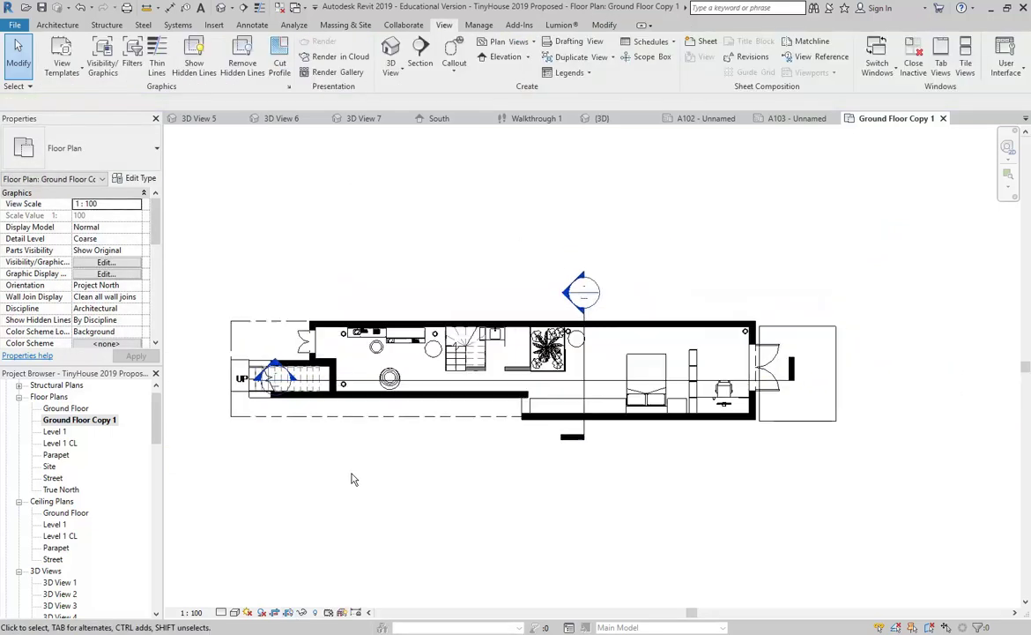
# Step: Place the Ground Floor Copy 1 plan on sheet A102 above the Ground Floor viewport
pyautogui.moveTo(157, 428); pyautogui.dragTo(161, 515)
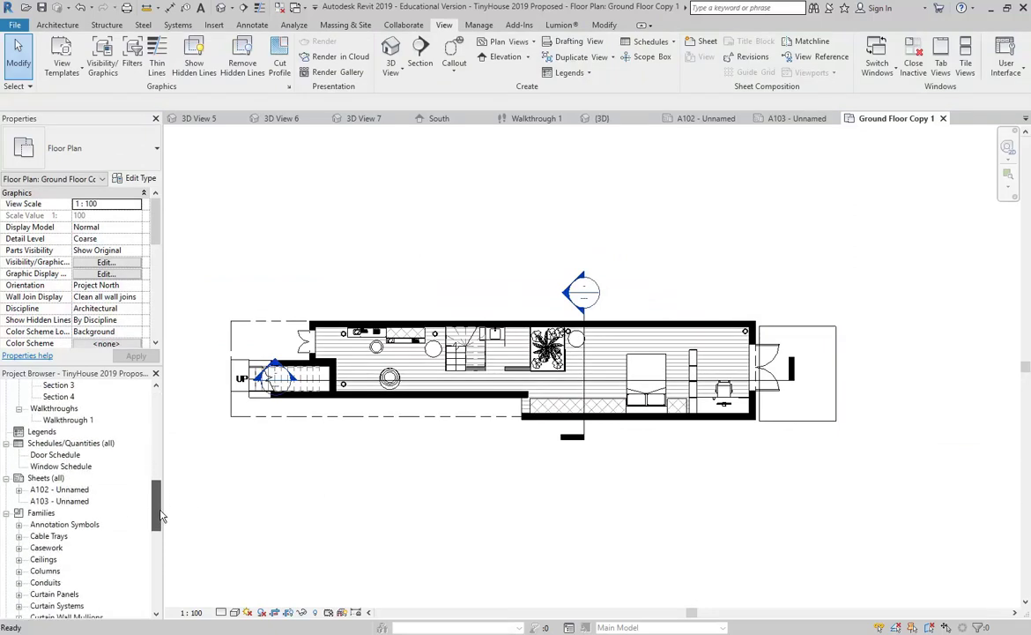
pyautogui.doubleClick(59, 489)
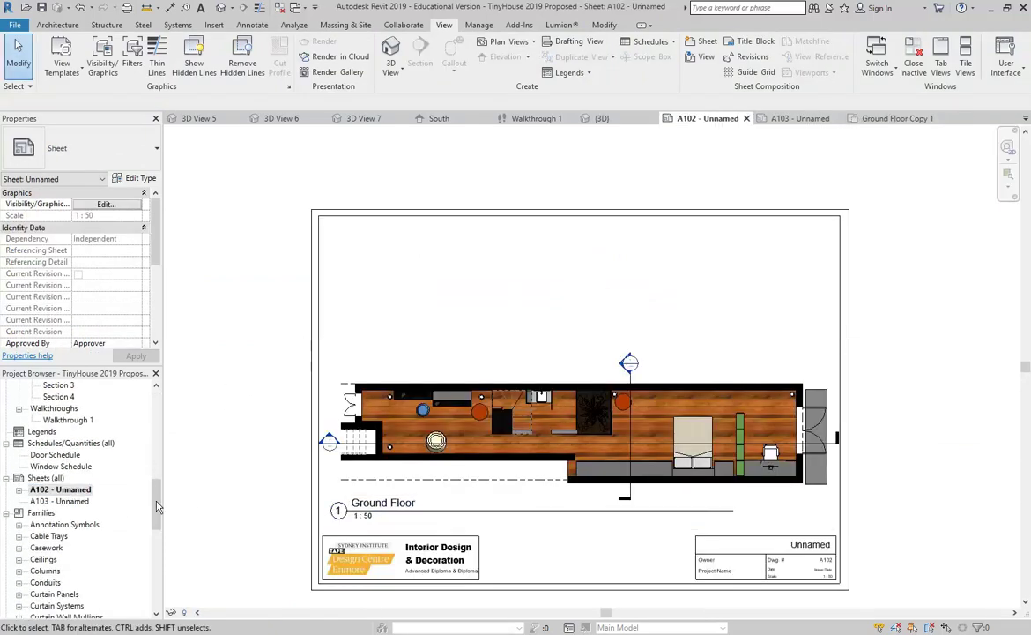
pyautogui.moveTo(159, 521); pyautogui.dragTo(151, 388)
pyautogui.click(65, 432)
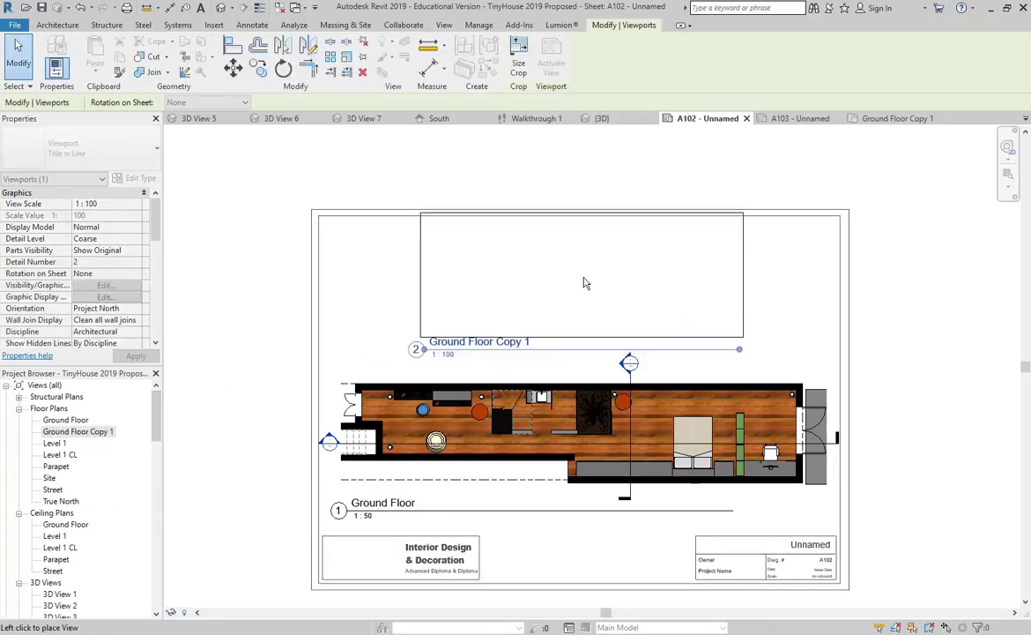
pyautogui.click(528, 325)
pyautogui.click(254, 220)
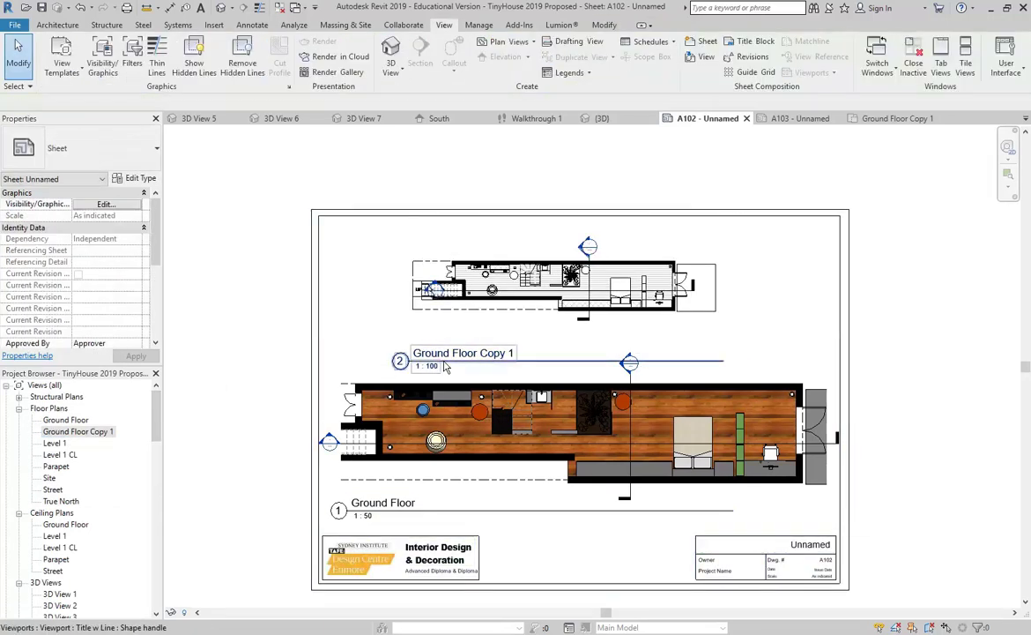
# Step: Shift the Ground Floor Copy 1 viewport sideways so its title lines up roughly with the Ground Floor title
pyautogui.moveTo(513, 307); pyautogui.dragTo(418, 313)
pyautogui.click(219, 214)
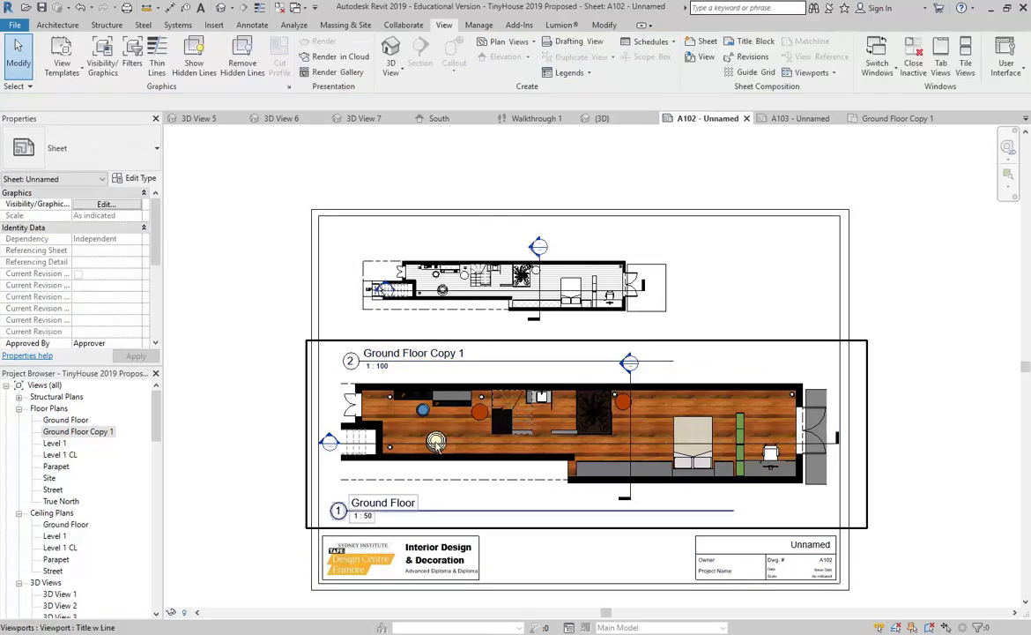
pyautogui.click(483, 300)
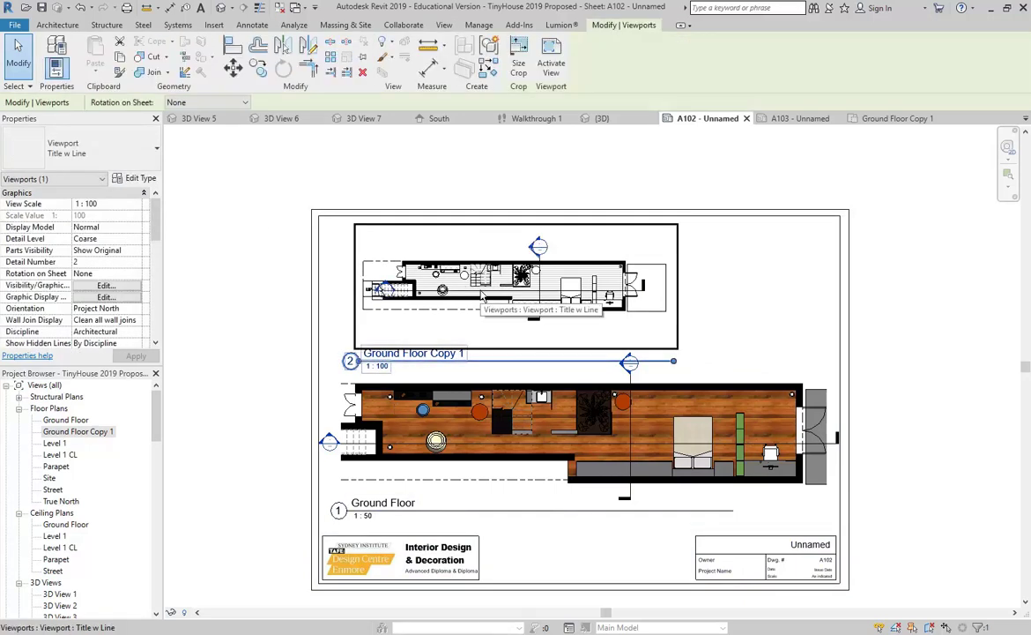
pyautogui.click(255, 267)
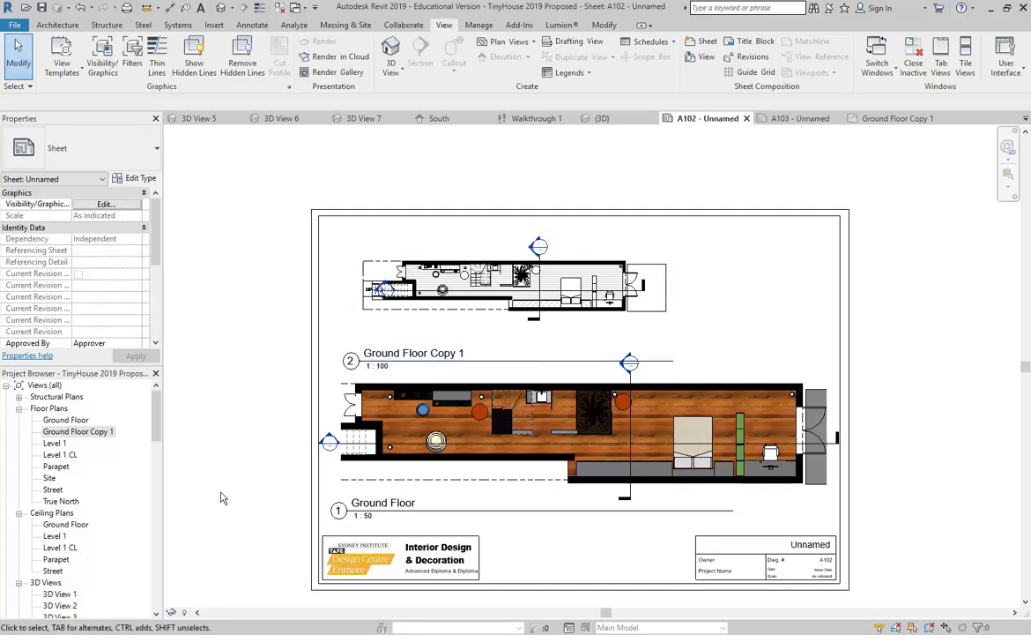
# Step: Delete the Ground Floor Copy 1 viewport from sheet A102
pyautogui.moveTo(156, 419); pyautogui.dragTo(155, 478)
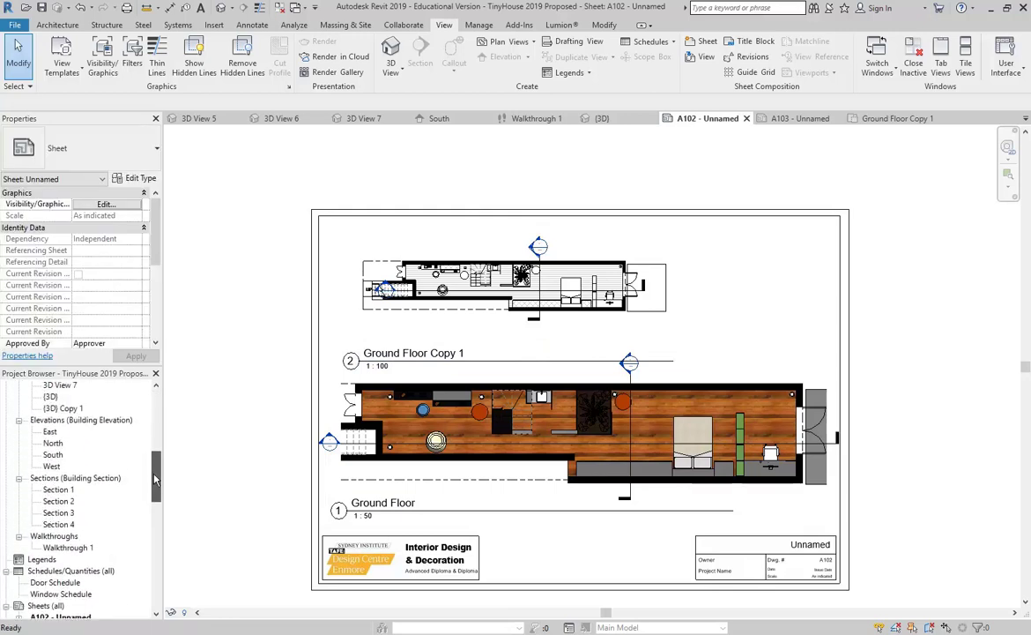
pyautogui.click(485, 313)
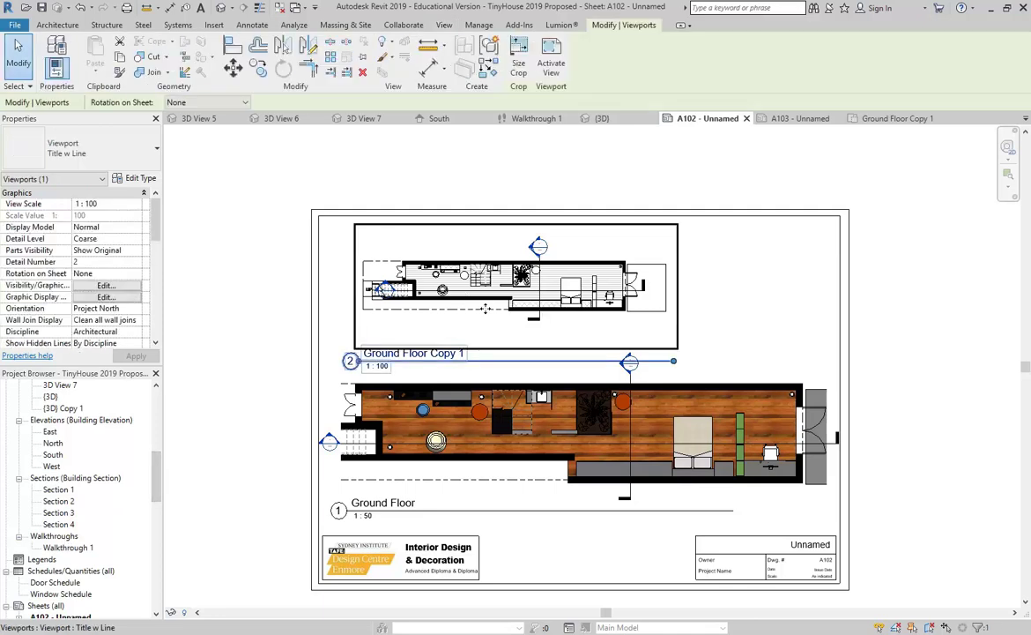
pyautogui.press('Delete')
pyautogui.click(526, 410)
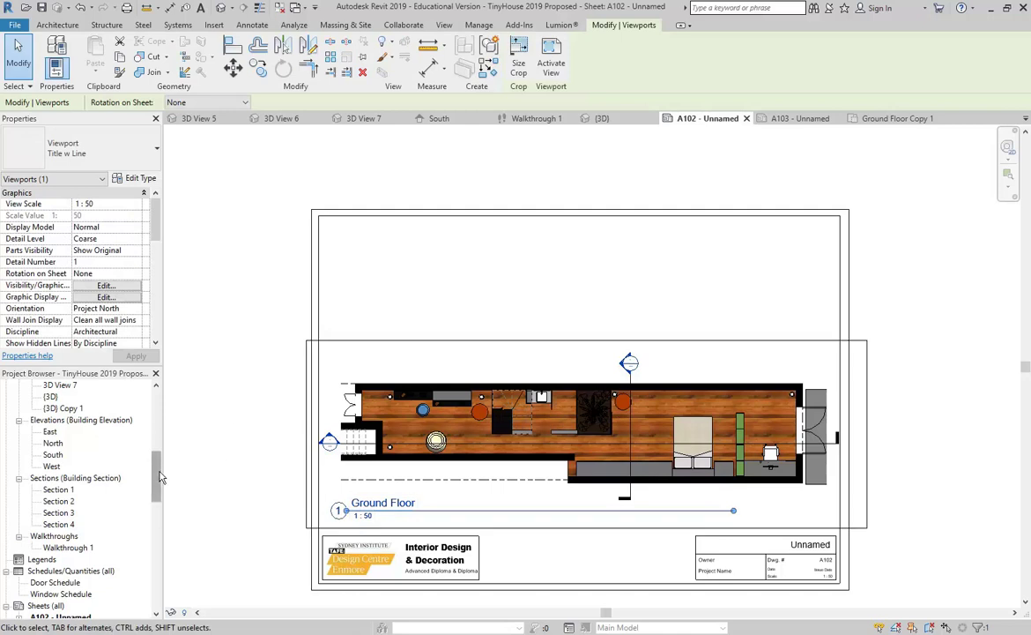
pyautogui.moveTo(160, 473); pyautogui.dragTo(160, 483)
pyautogui.scroll(10, 79, 459)
pyautogui.click(77, 432)
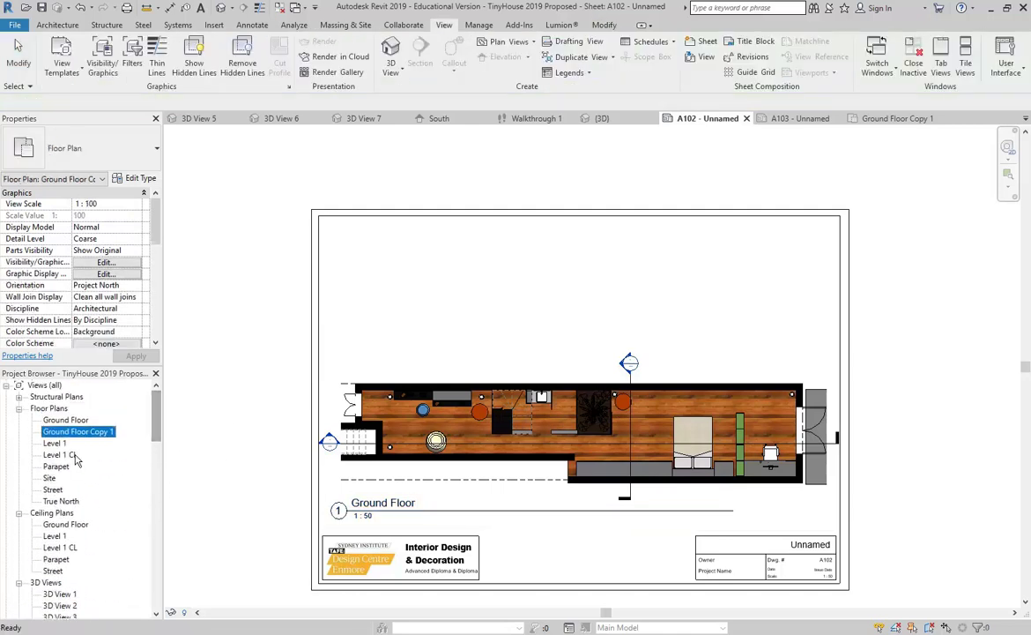
# Step: Open the Level 1 floor plan and look over its graphic display
pyautogui.click(418, 420)
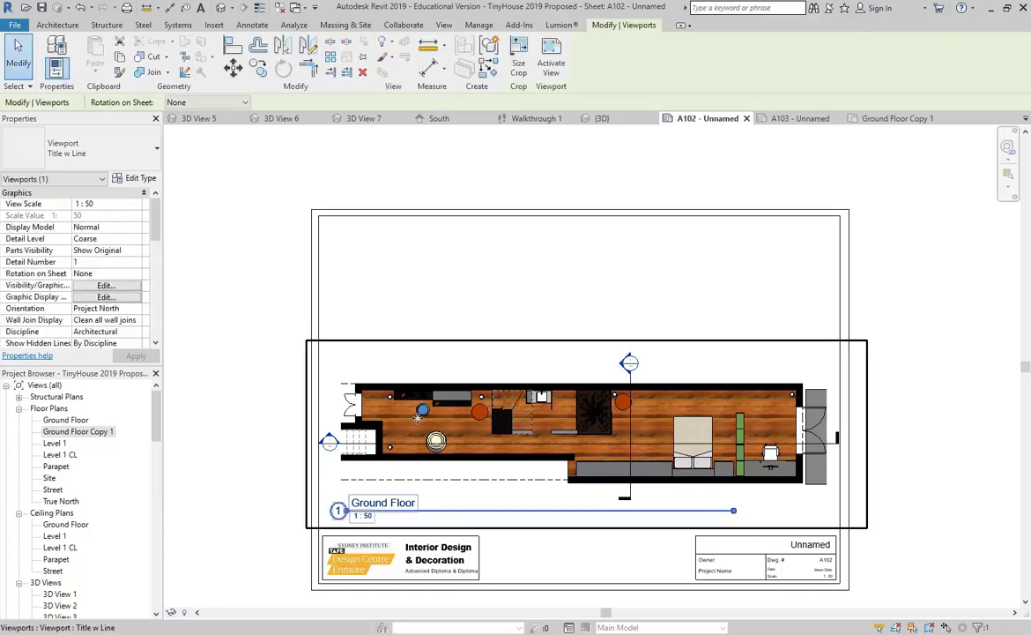
pyautogui.click(282, 417)
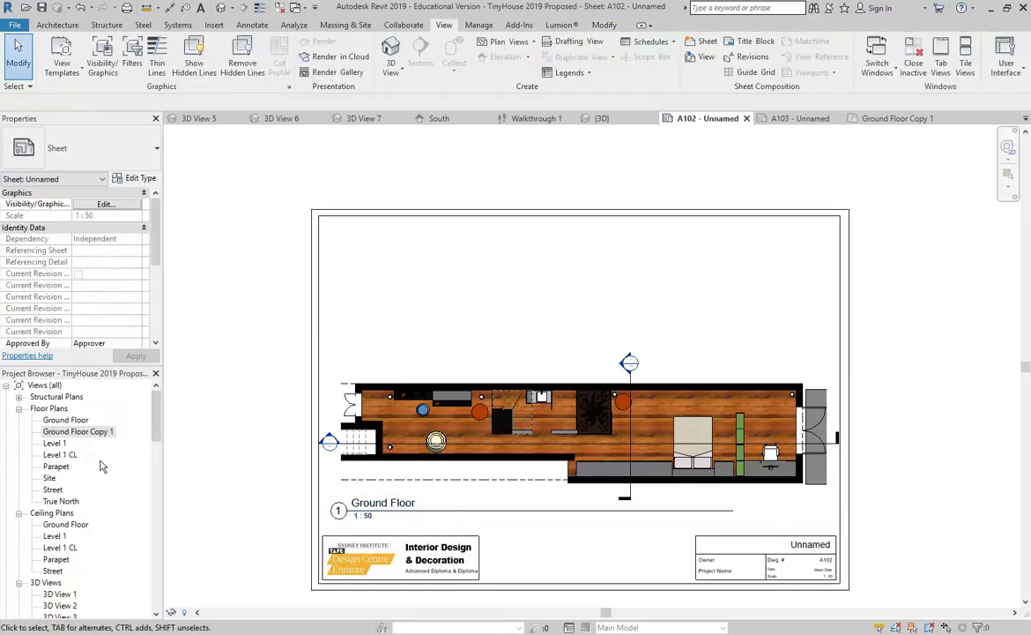
pyautogui.doubleClick(52, 445)
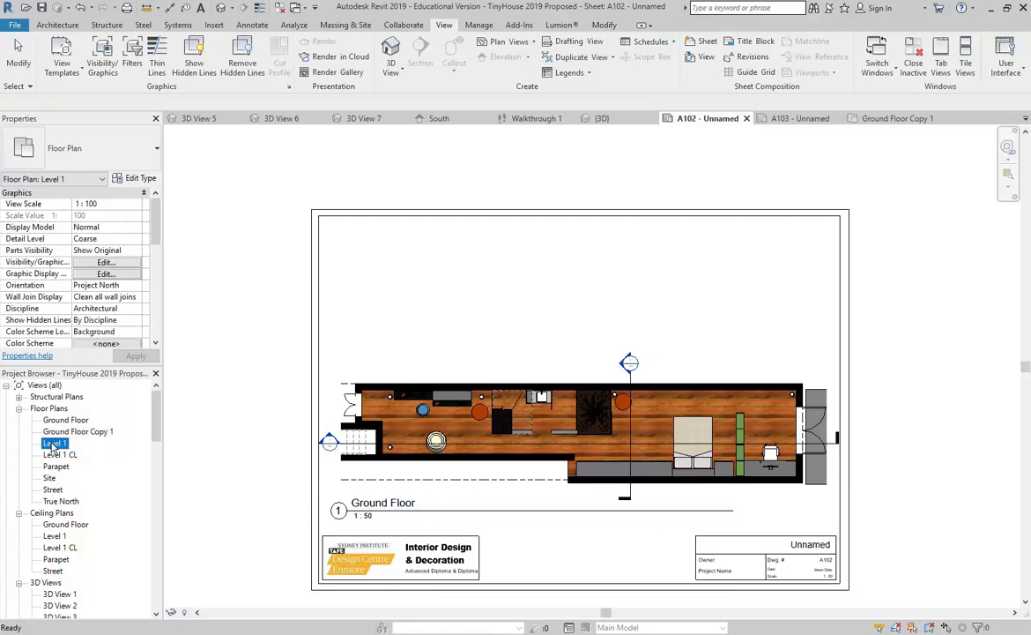
pyautogui.moveTo(529, 479); pyautogui.dragTo(613, 463, button='middle')
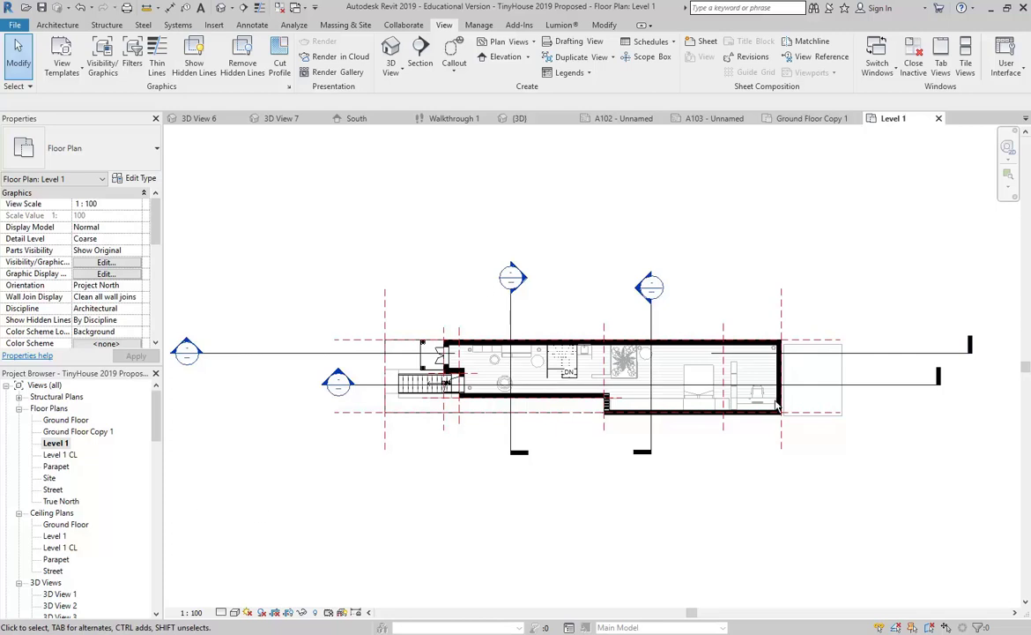
# Step: Create a view template named "My Plan" from the Ground Floor floor plan, keeping its listed properties
pyautogui.doubleClick(60, 420)
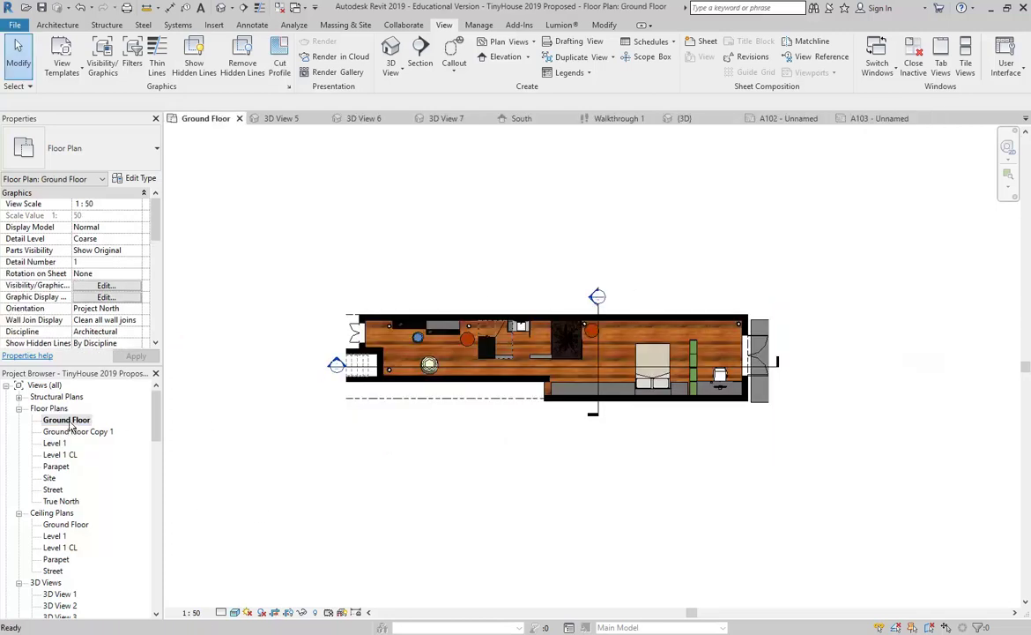
pyautogui.scroll(1, 407, 280)
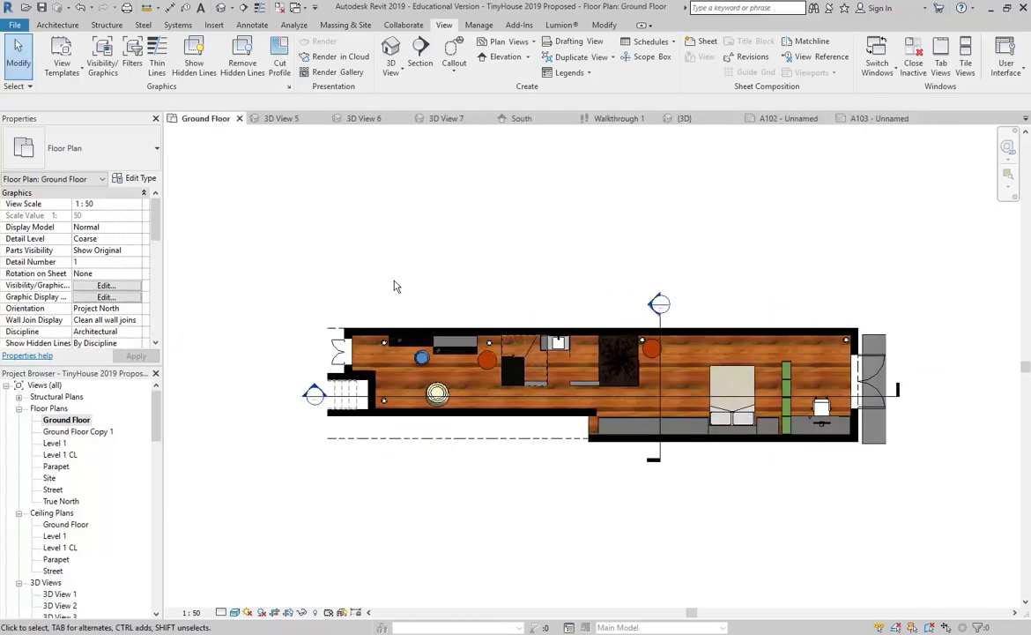
pyautogui.rightClick(58, 424)
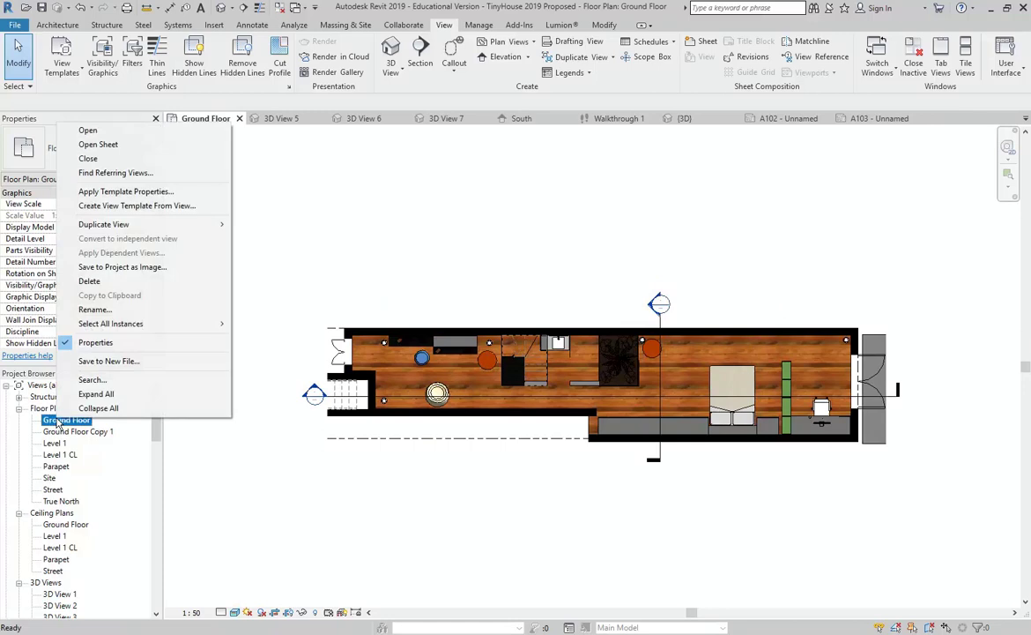
pyautogui.click(110, 208)
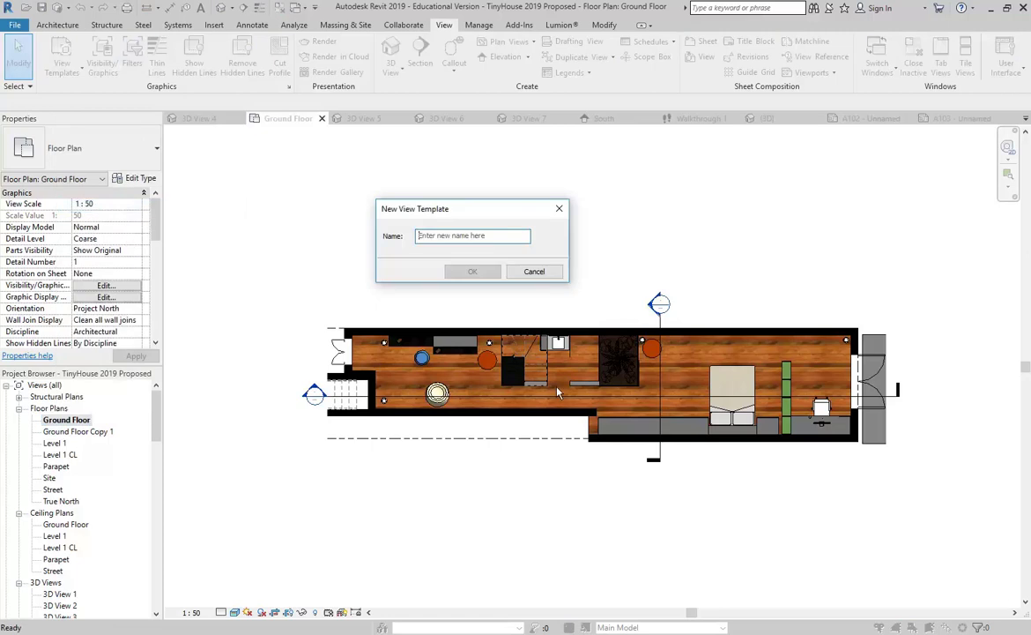
pyautogui.write('My Plan')
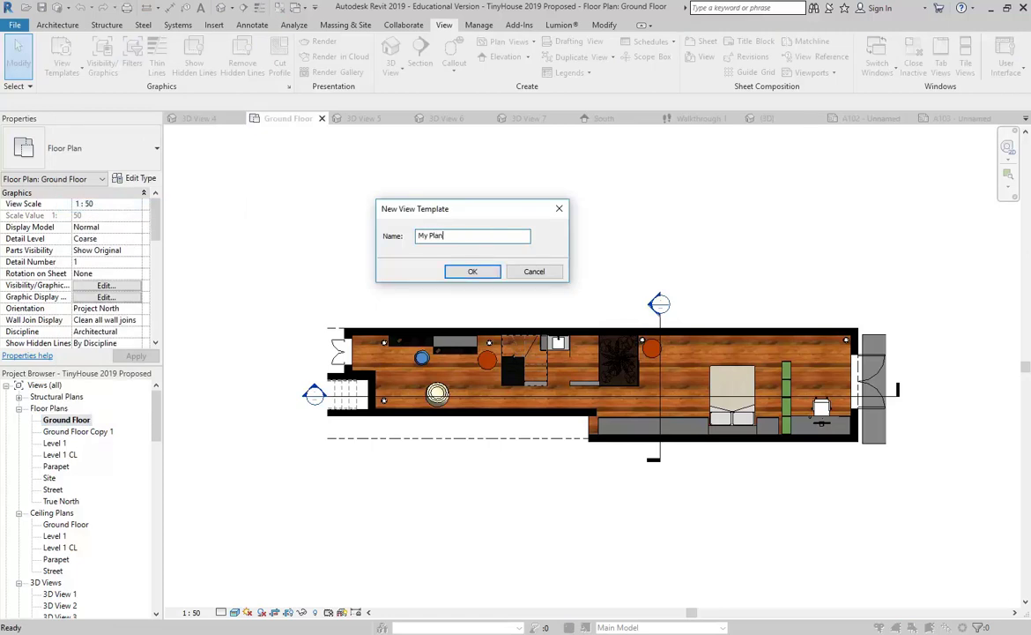
pyautogui.click(472, 271)
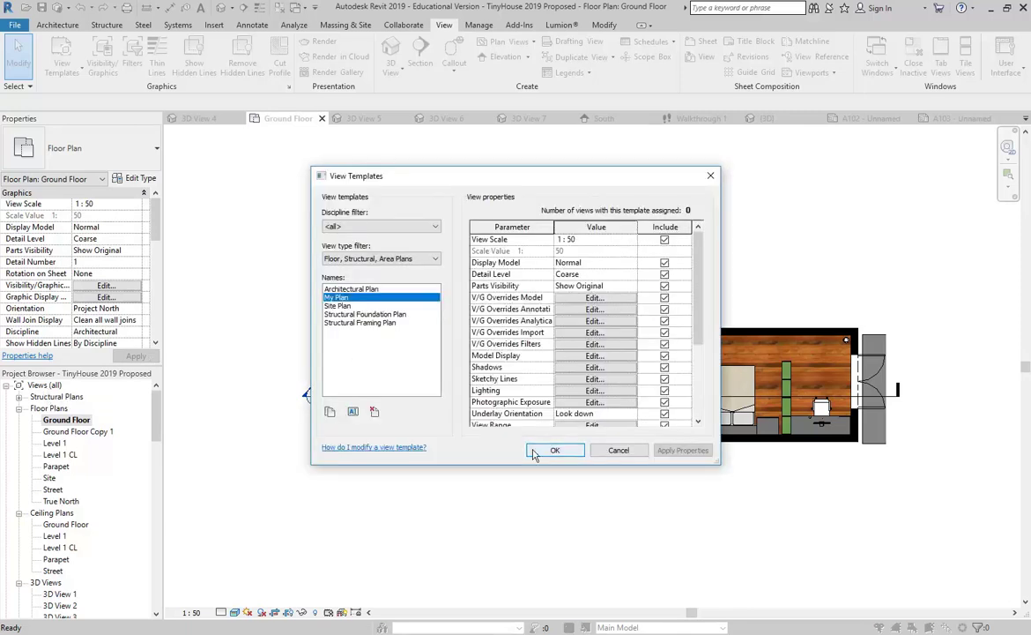
pyautogui.click(534, 451)
# Step: Apply the My Plan view template's properties to the Level 1 floor plan
pyautogui.doubleClick(55, 443)
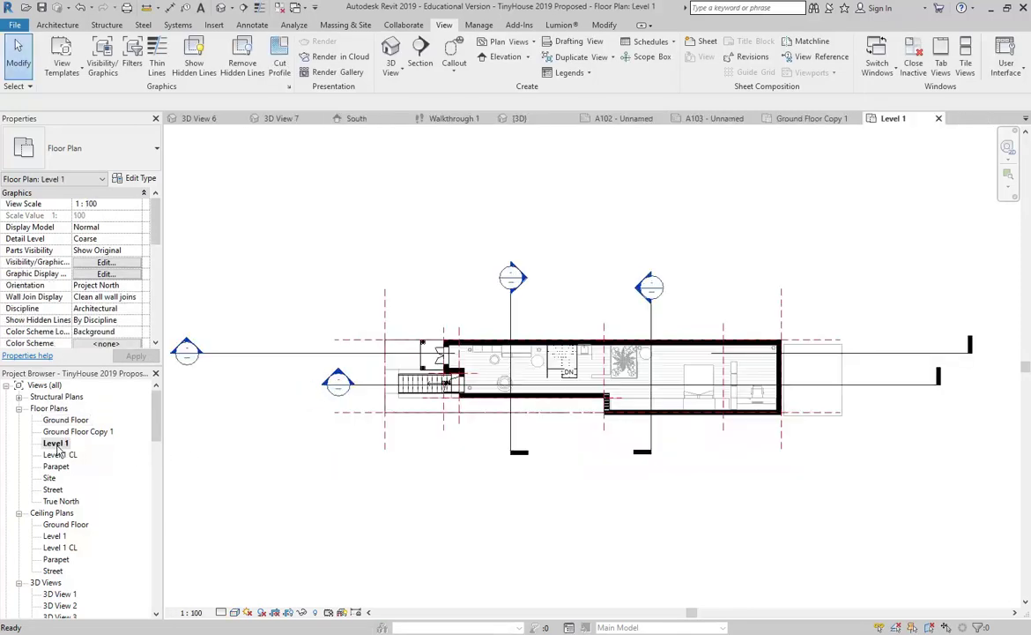
pyautogui.rightClick(56, 443)
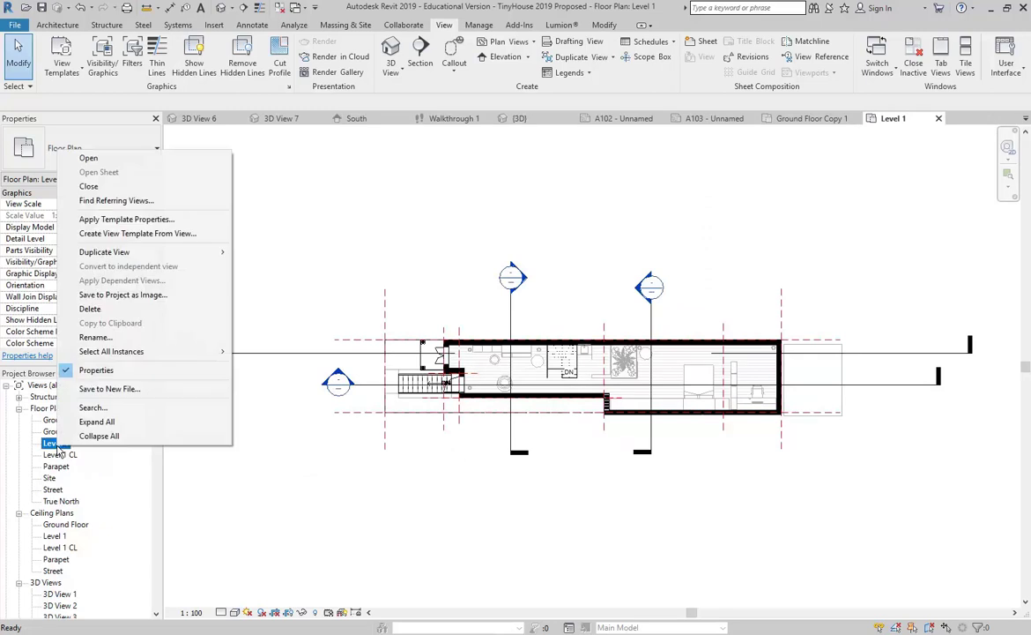
pyautogui.click(104, 219)
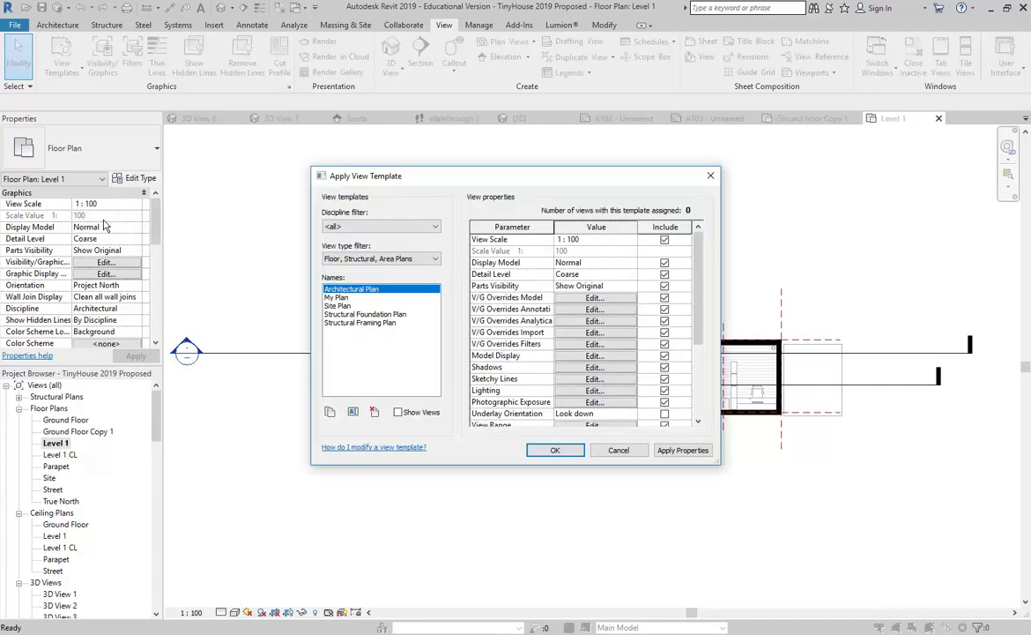
pyautogui.click(337, 298)
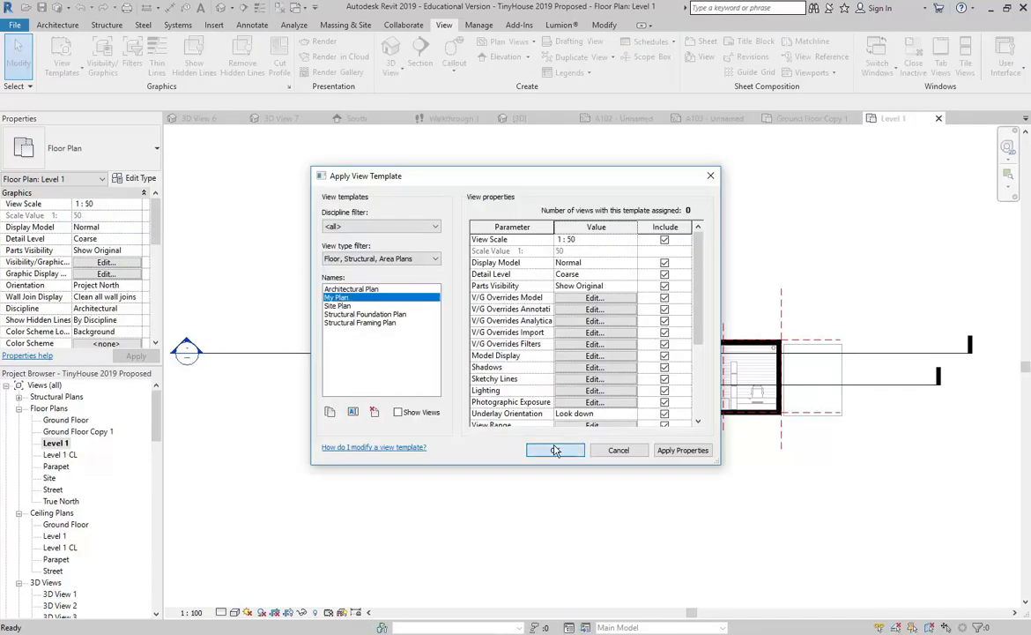
pyautogui.click(555, 450)
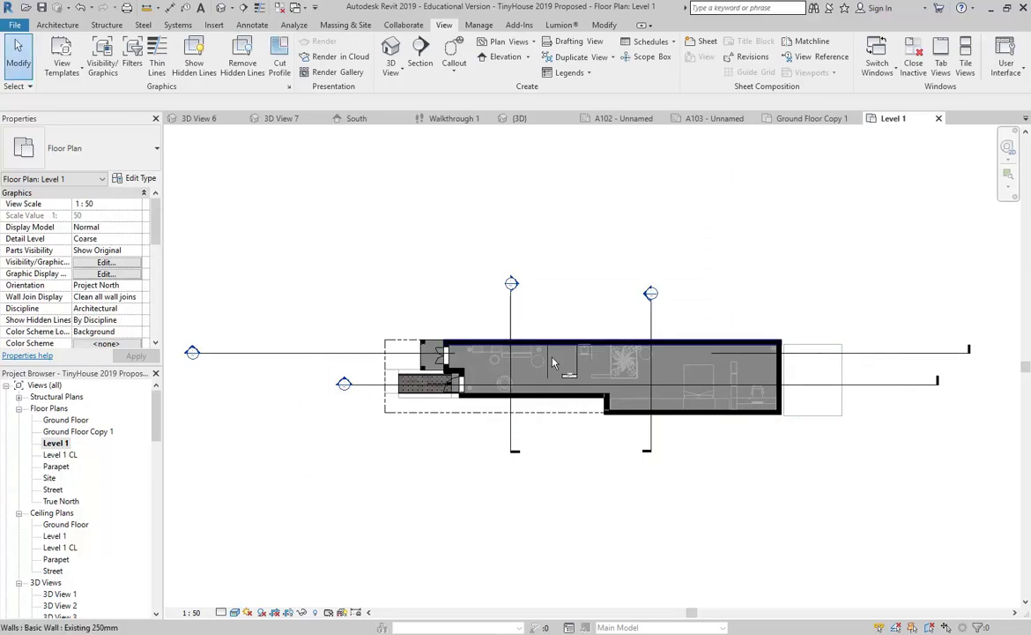
# Step: Change the Level 1 interior floor's type to Timber Floorboards
pyautogui.scroll(5, 512, 331)
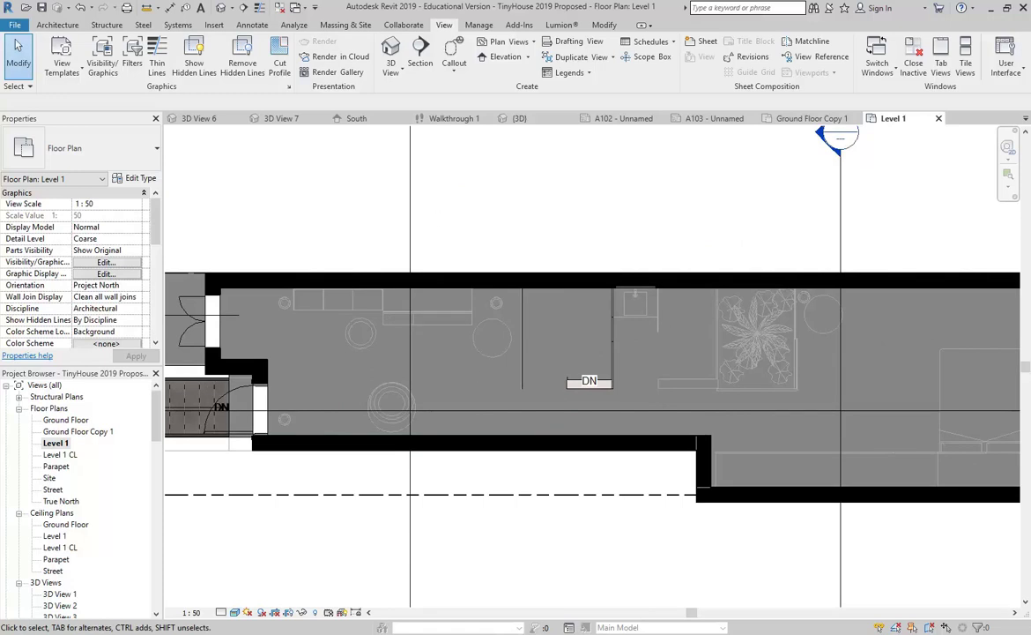
pyautogui.click(447, 347)
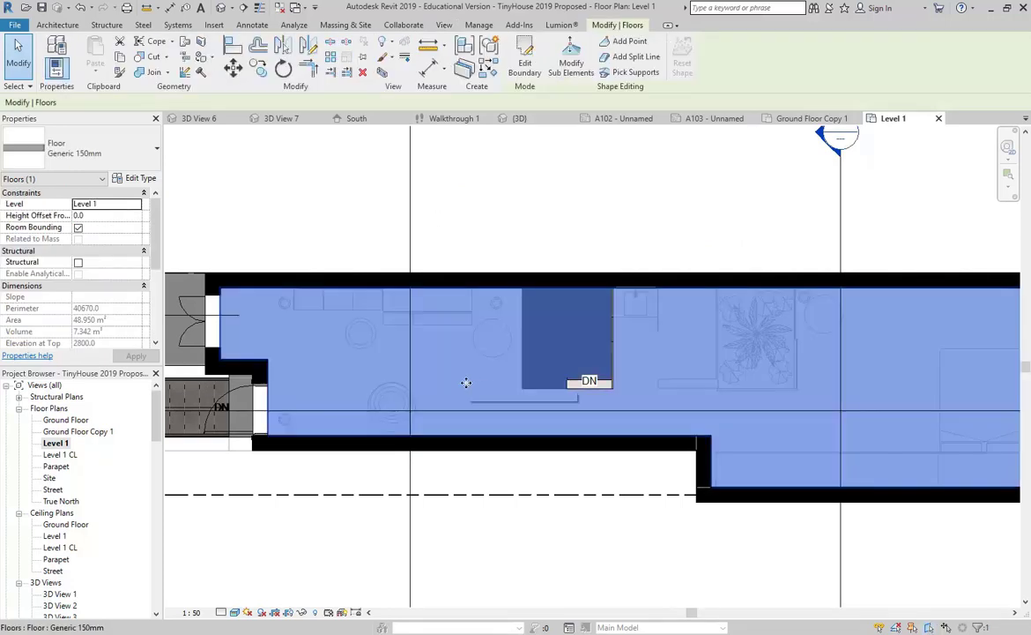
pyautogui.click(105, 153)
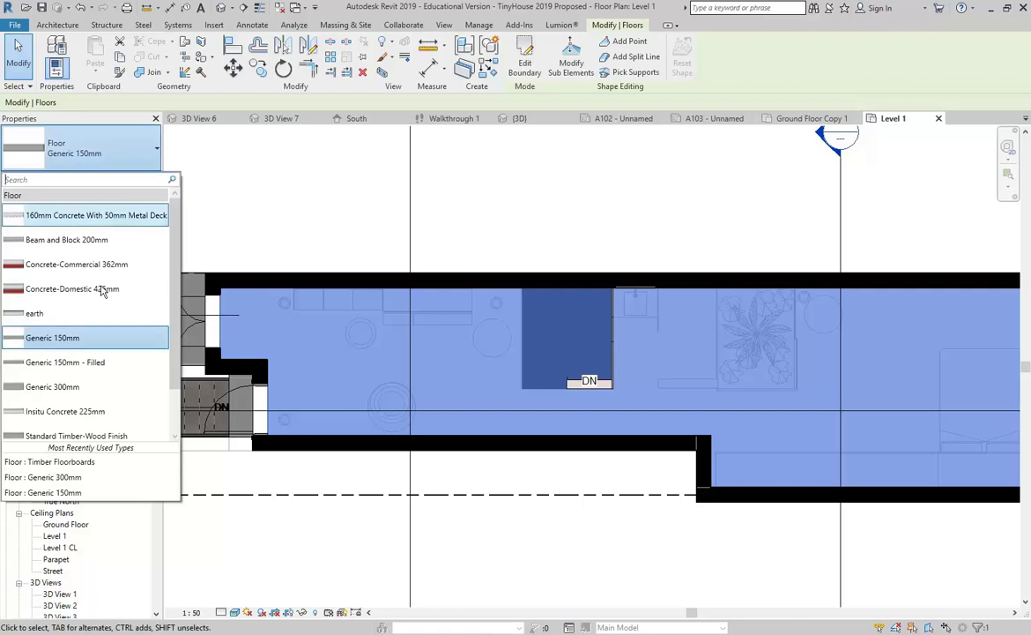
pyautogui.click(78, 462)
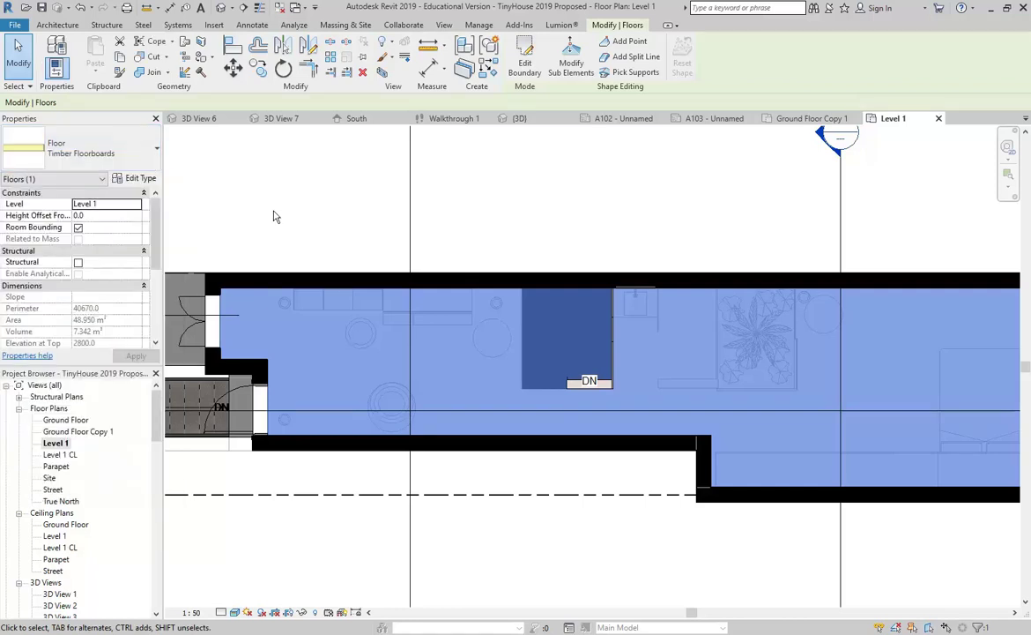
pyautogui.click(273, 217)
pyautogui.scroll(-3, 274, 217)
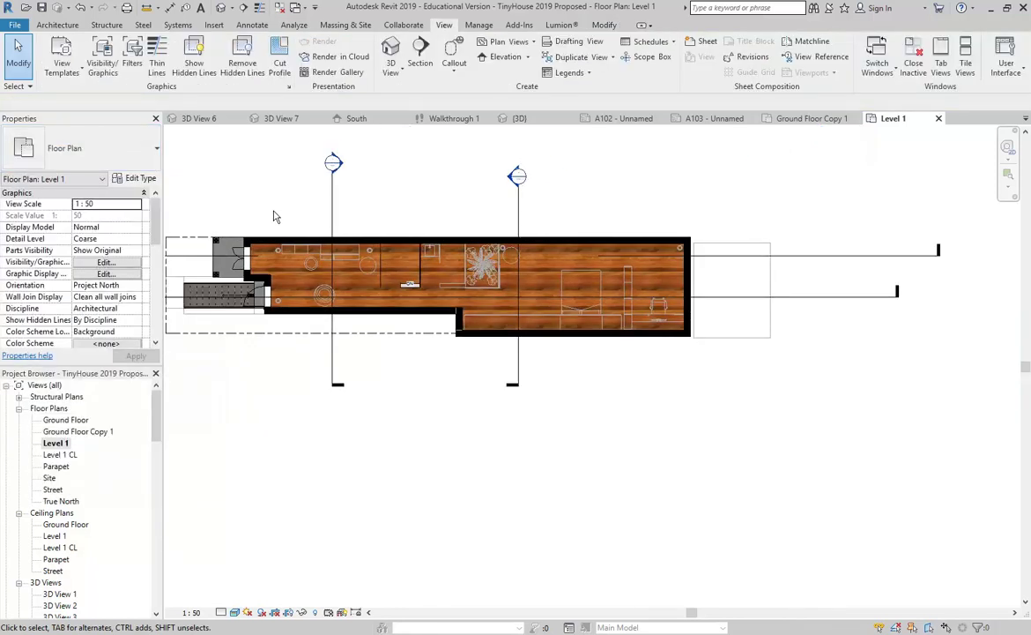
pyautogui.scroll(5, 353, 238)
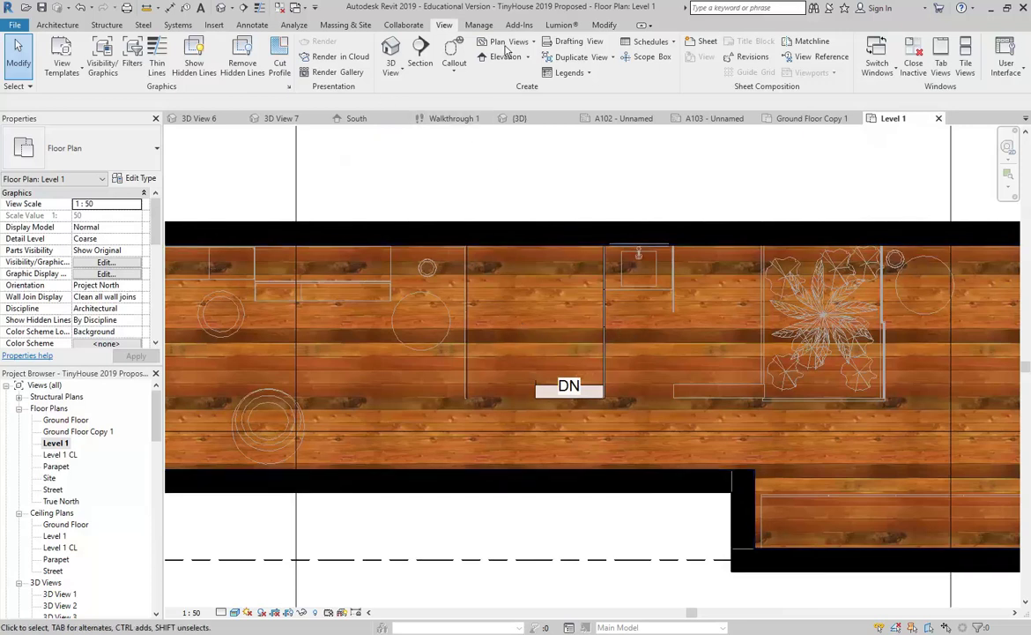
# Step: Create a rectangular shaft opening around the full stairwell on Level 1, from the stair's lower corner to the outer wall
pyautogui.click(58, 25)
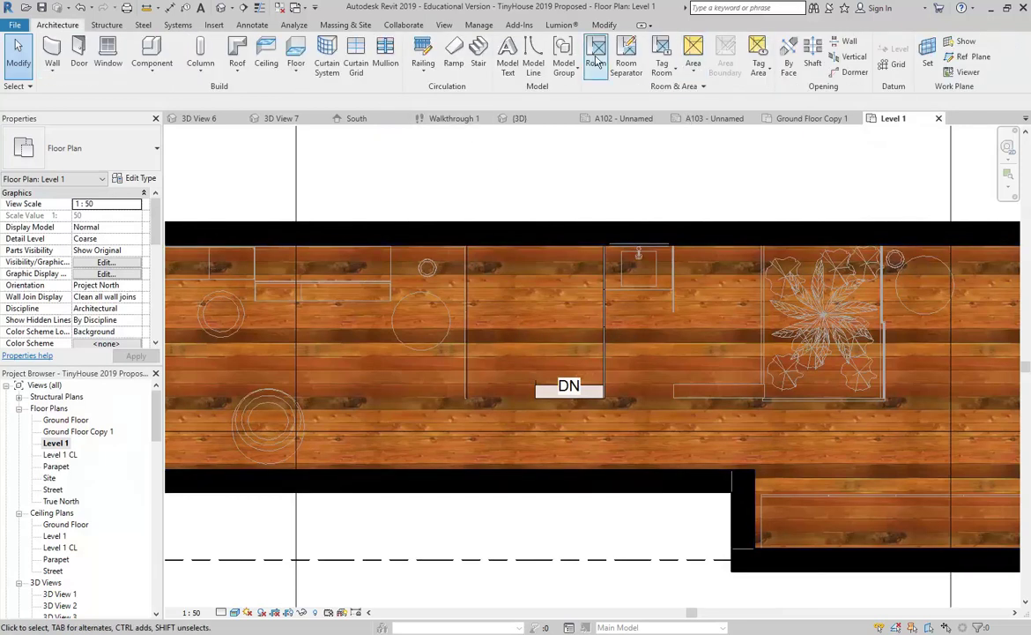
pyautogui.click(812, 54)
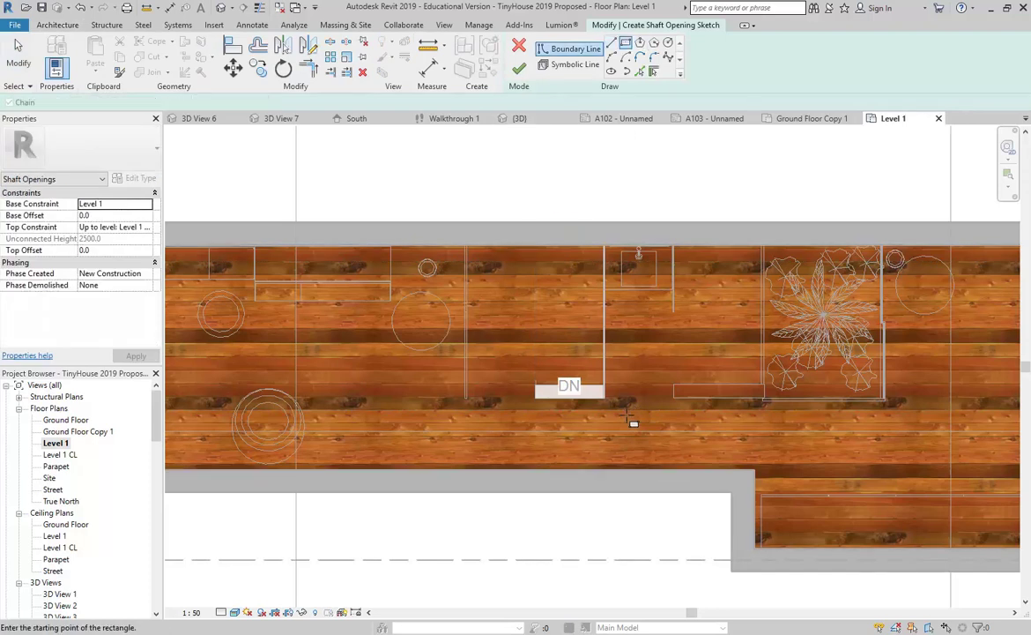
pyautogui.click(604, 398)
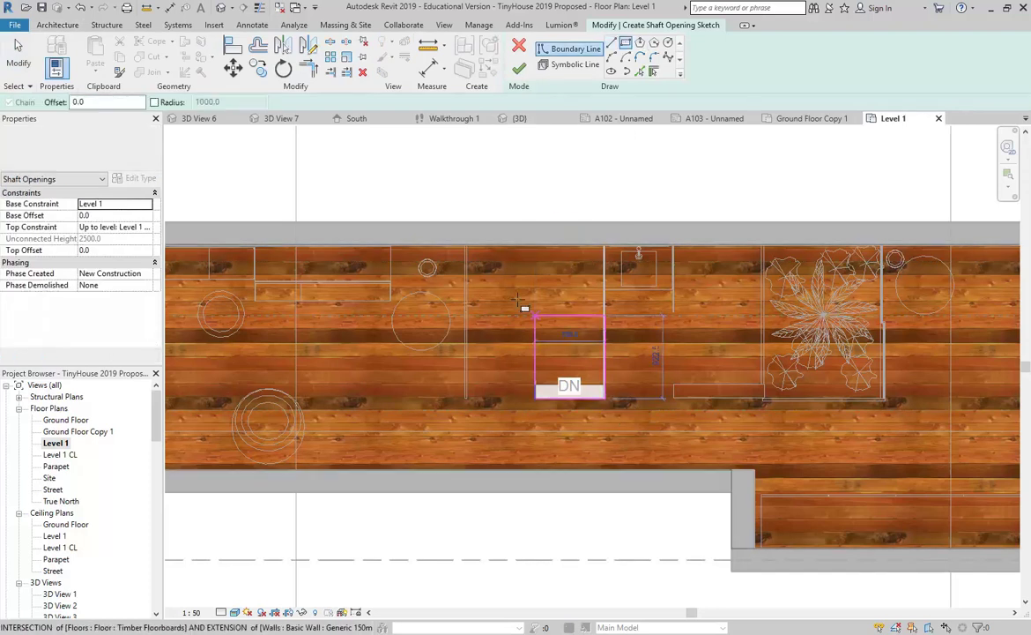
pyautogui.click(465, 245)
pyautogui.click(518, 68)
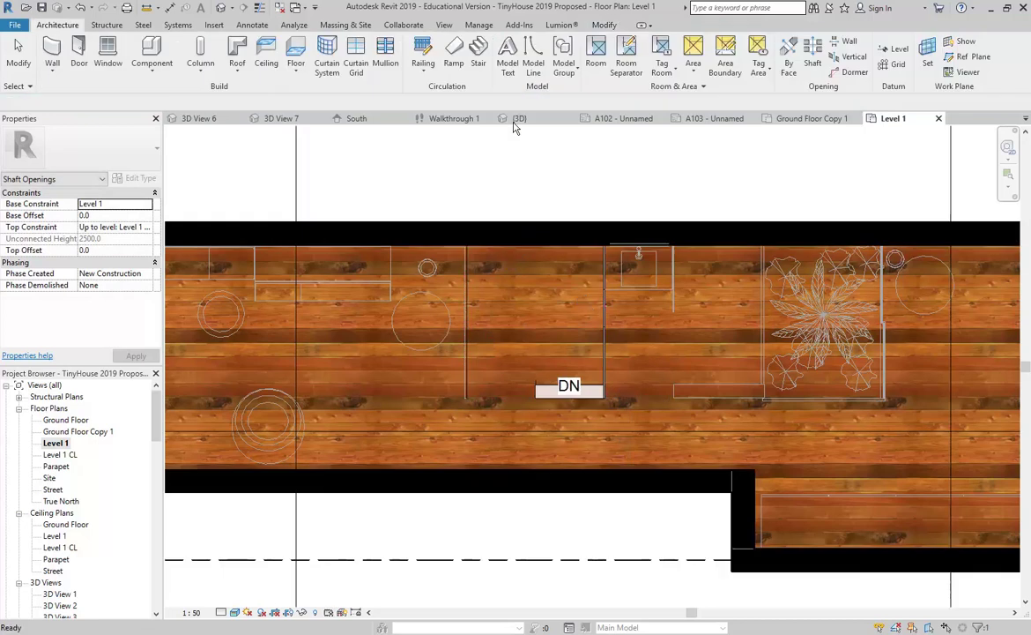
pyautogui.click(445, 152)
# Step: Set the stairwell shaft's base constraint to Ground Floor, choose its top constraint level, and set its top offset to 200
pyautogui.click(457, 316)
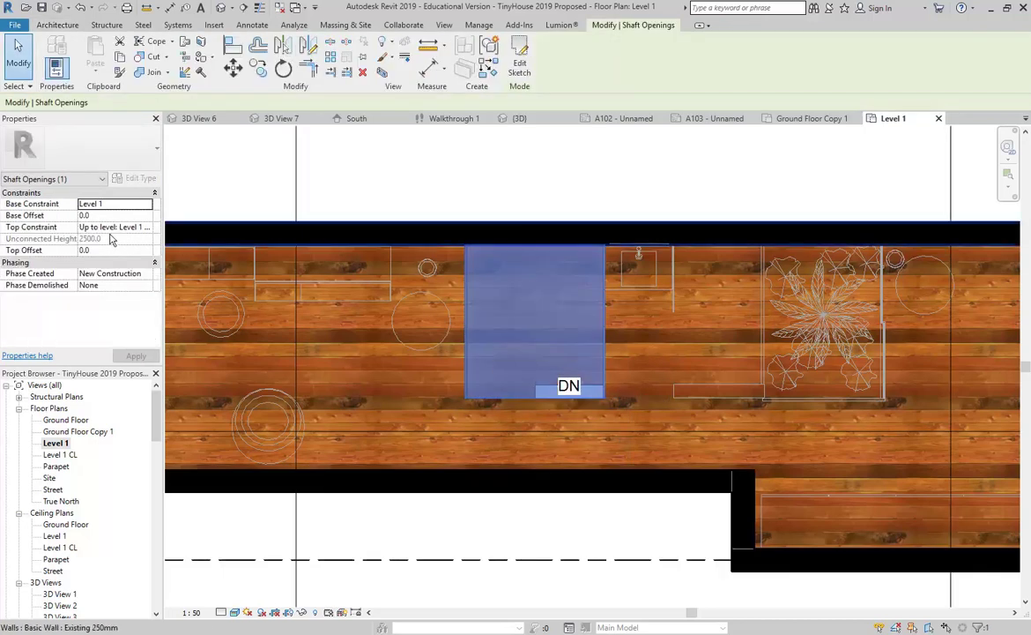
pyautogui.click(148, 205)
pyautogui.click(123, 218)
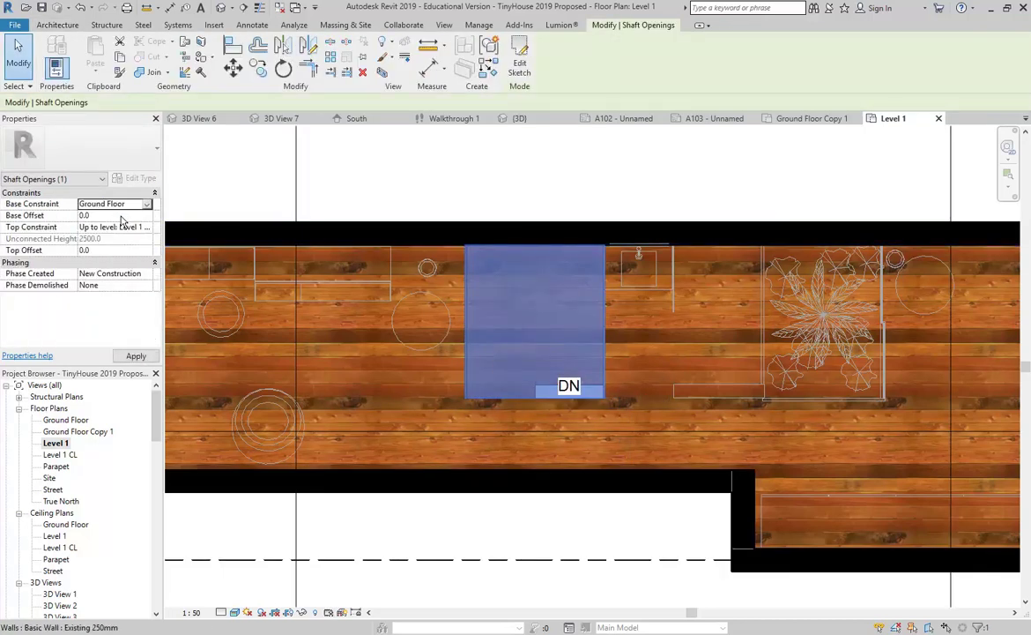
pyautogui.click(147, 228)
pyautogui.click(110, 261)
pyautogui.click(118, 250)
pyautogui.write('200')
pyautogui.click(379, 151)
# Step: Remove the Ground Floor underlay from the Level 1 plan by setting the underlay's base level to None
pyautogui.scroll(-4, 399, 326)
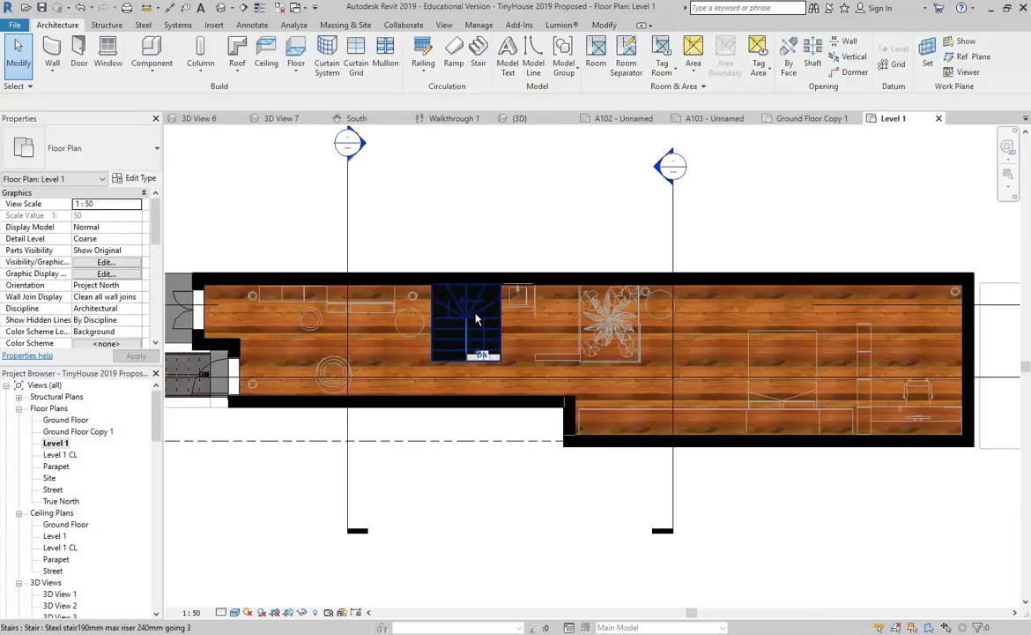
pyautogui.moveTo(499, 233); pyautogui.dragTo(473, 219, button='middle')
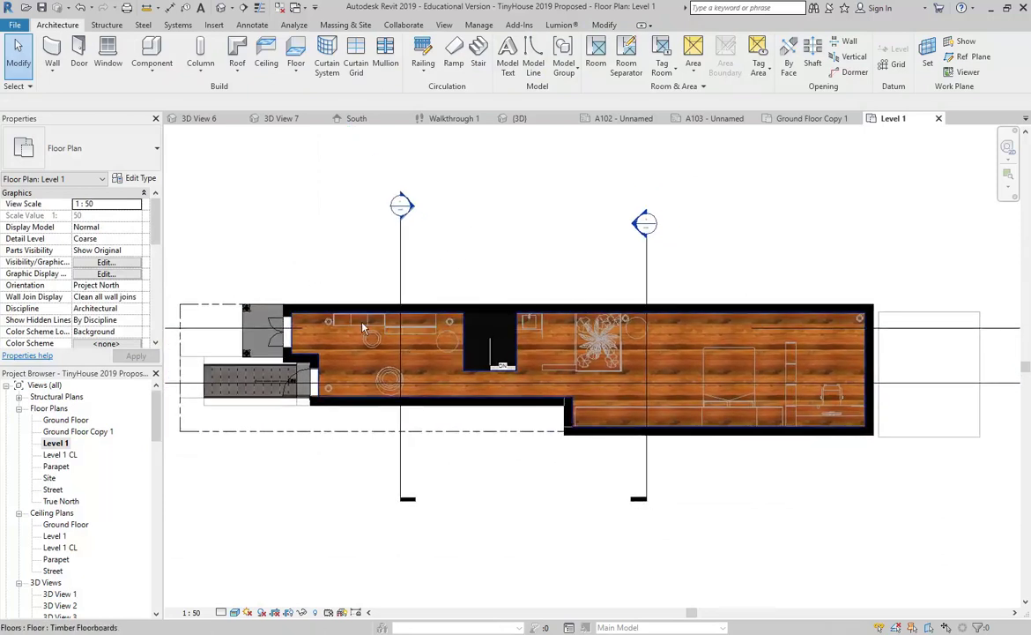
pyautogui.scroll(4, 331, 295)
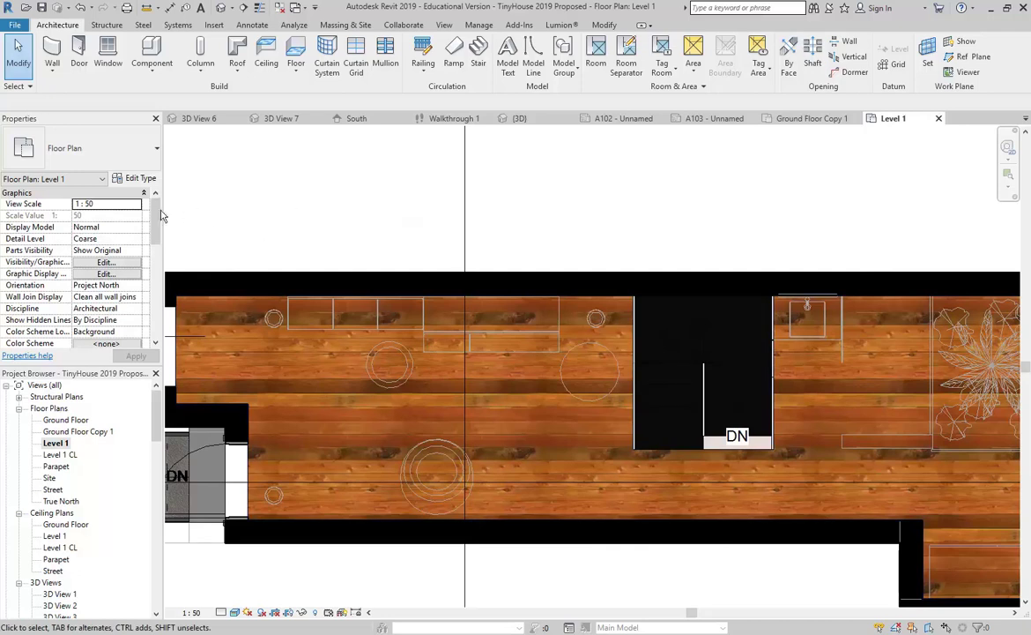
pyautogui.scroll(-3, 145, 216)
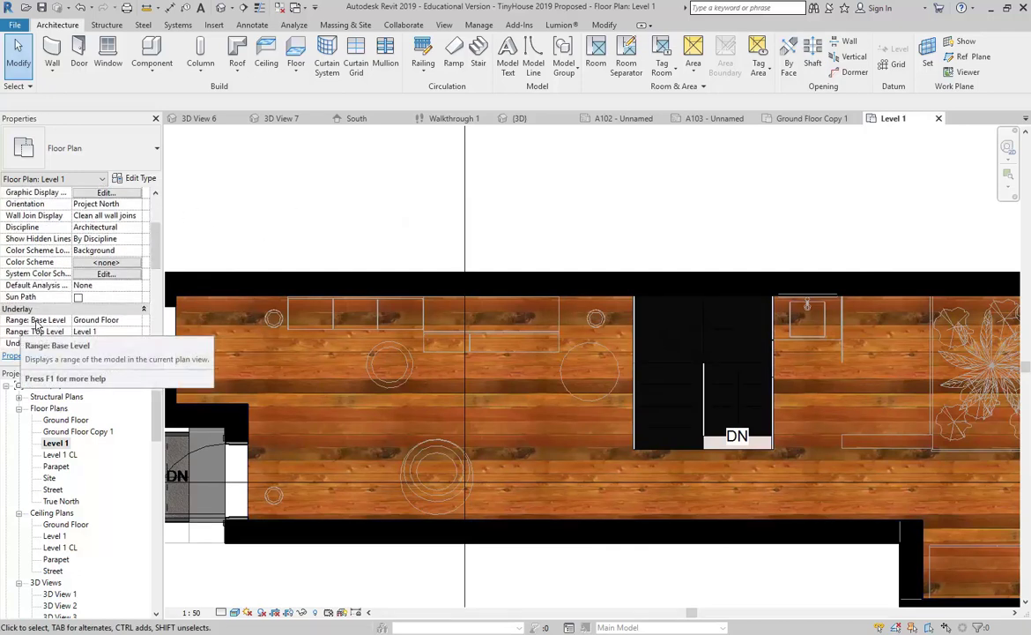
pyautogui.click(98, 319)
pyautogui.click(136, 320)
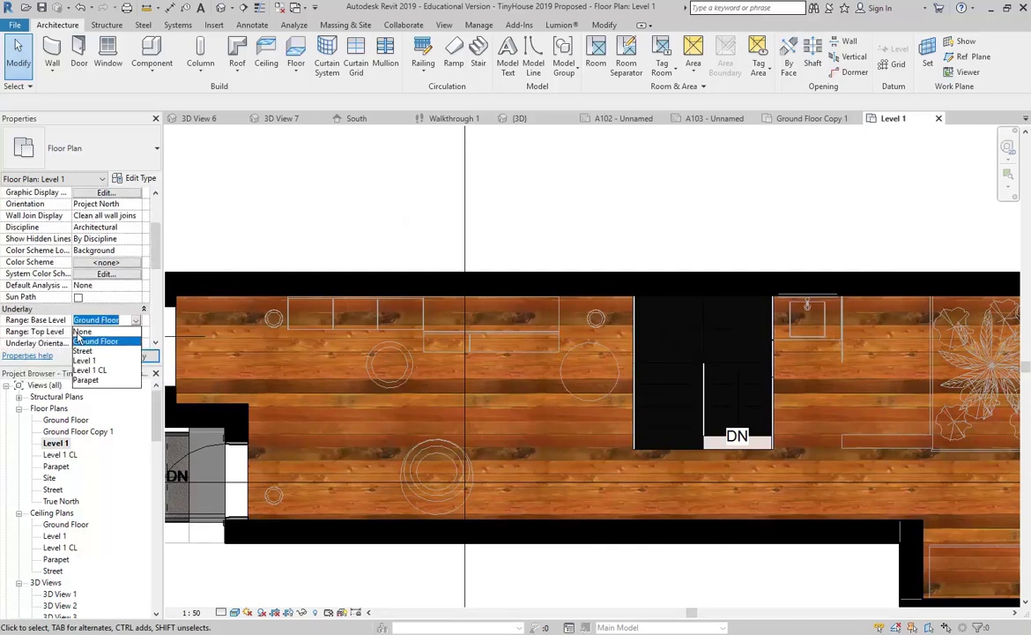
pyautogui.click(88, 331)
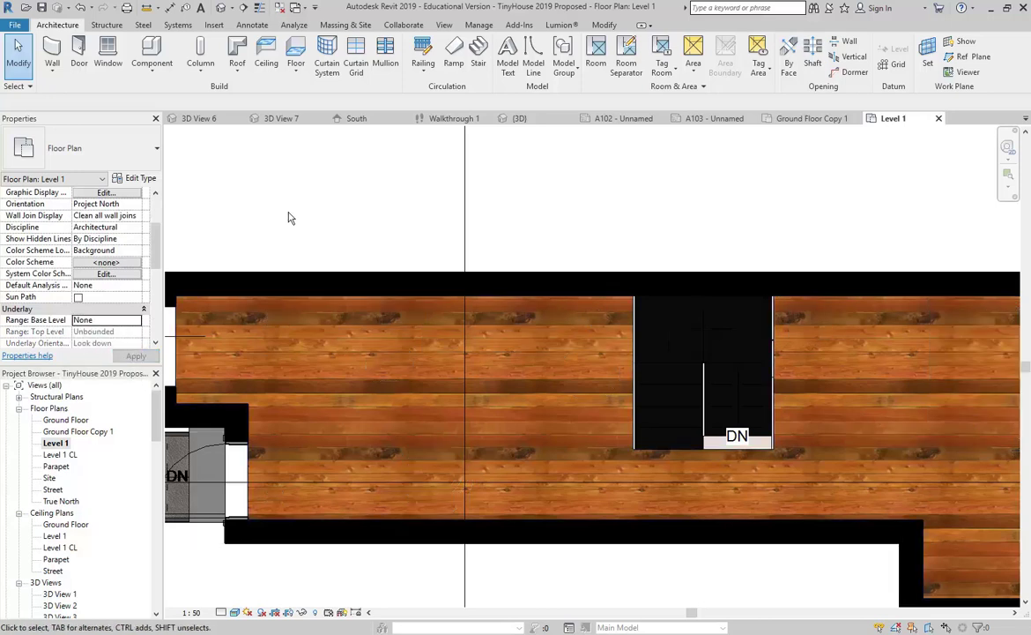
# Step: Hide the vertical section mark nearer the entrance and the upper horizontal section mark in the Level 1 plan
pyautogui.scroll(-4, 287, 218)
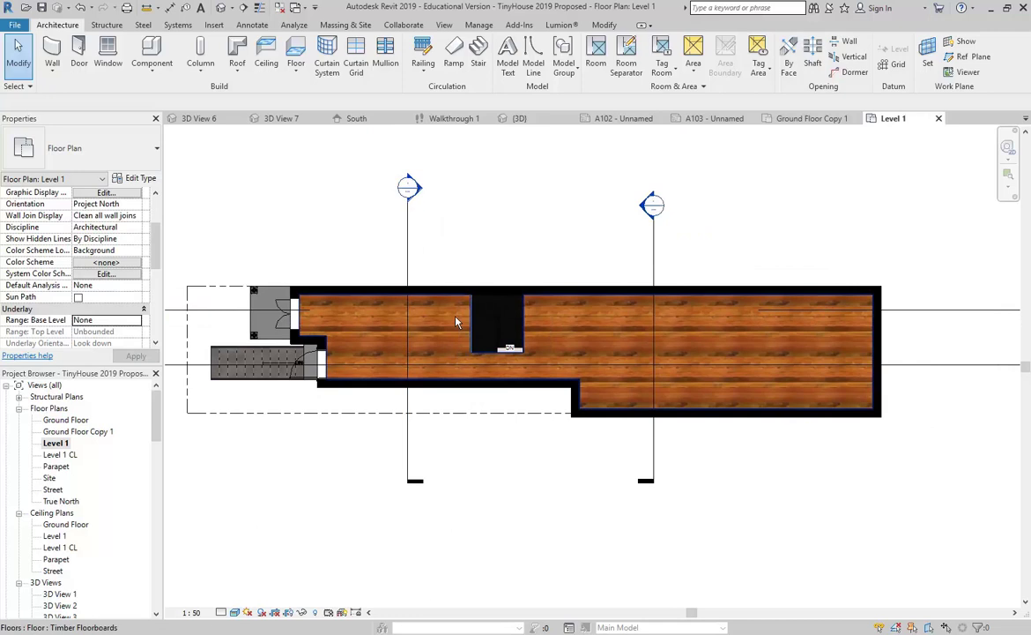
pyautogui.click(407, 467)
pyautogui.moveTo(409, 480); pyautogui.dragTo(408, 434)
pyautogui.scroll(-1, 313, 272)
pyautogui.moveTo(313, 269); pyautogui.dragTo(469, 296, button='middle')
pyautogui.scroll(-2, 478, 306)
pyautogui.rightClick(505, 279)
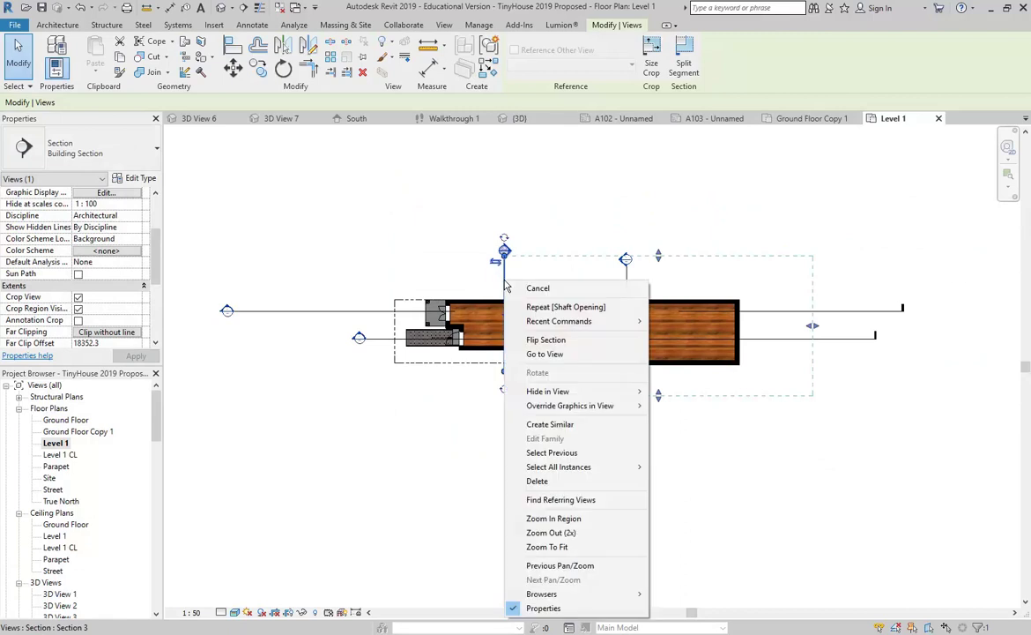
pyautogui.moveTo(545, 393)
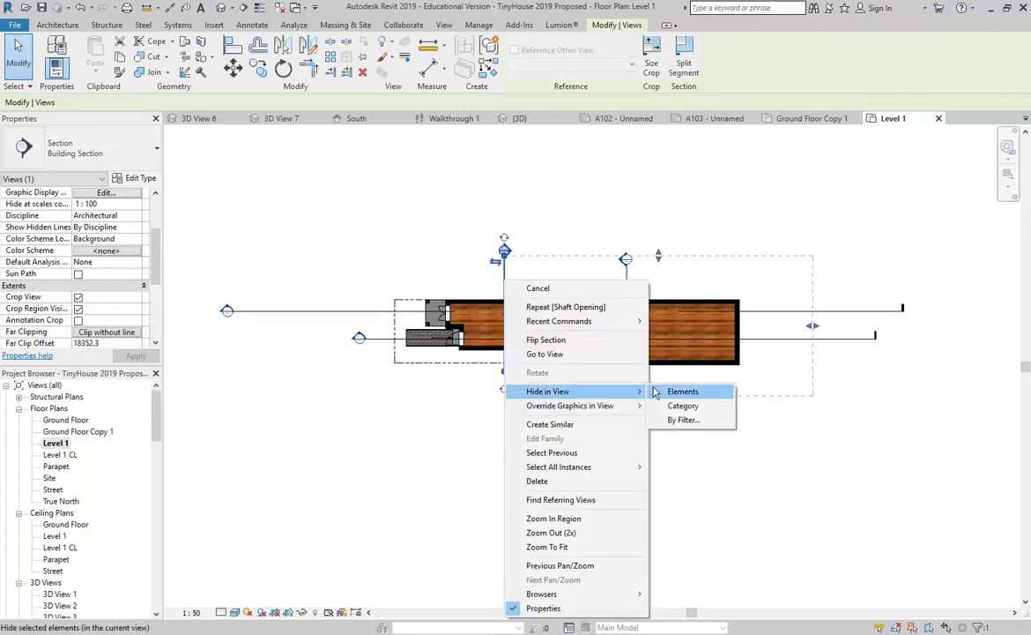
pyautogui.click(682, 392)
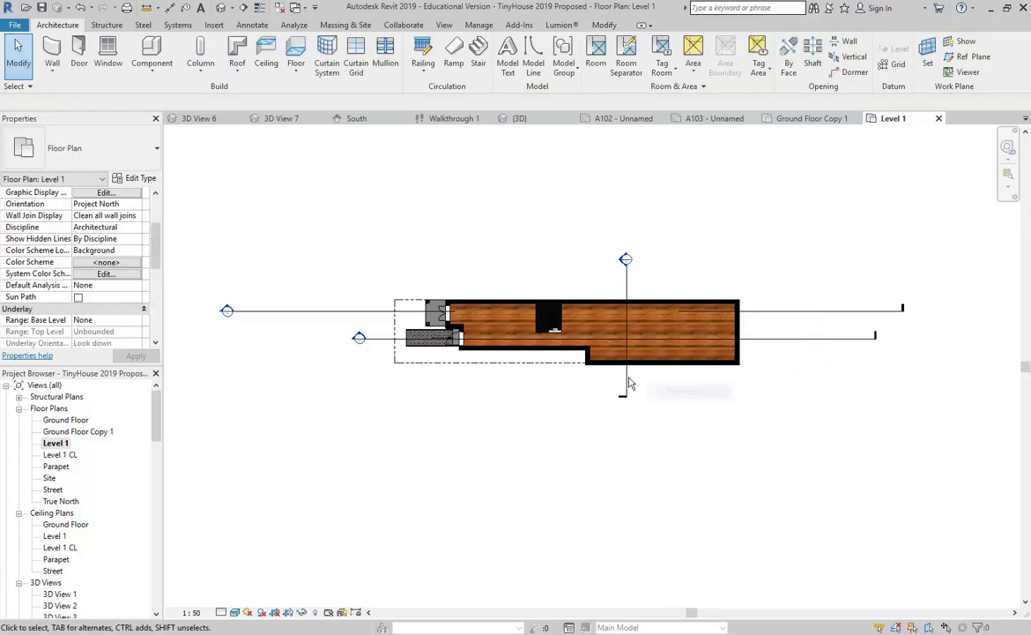
pyautogui.rightClick(346, 313)
pyautogui.moveTo(415, 408)
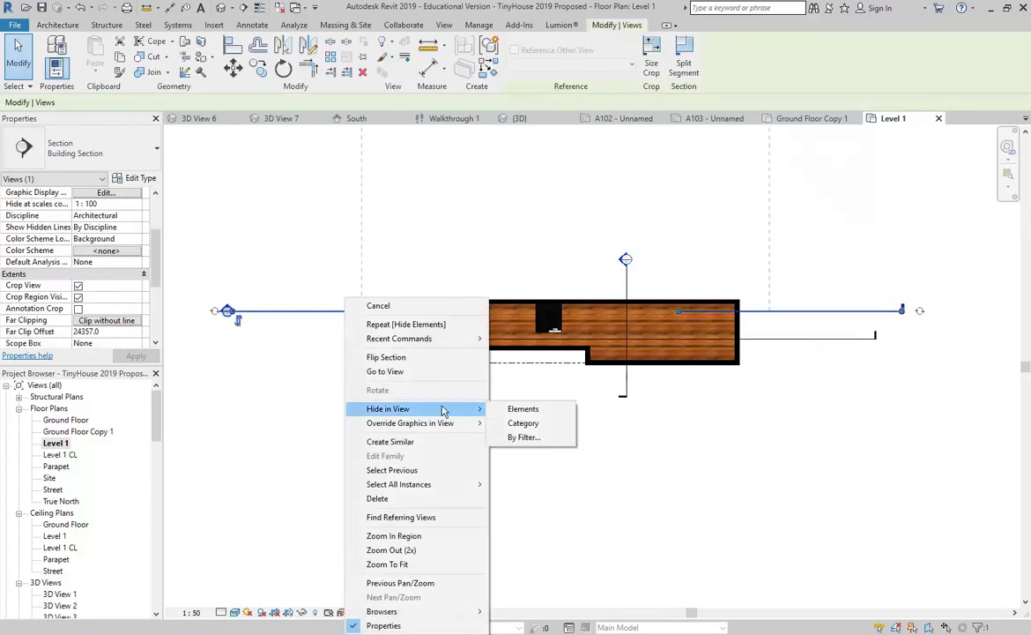
pyautogui.click(512, 412)
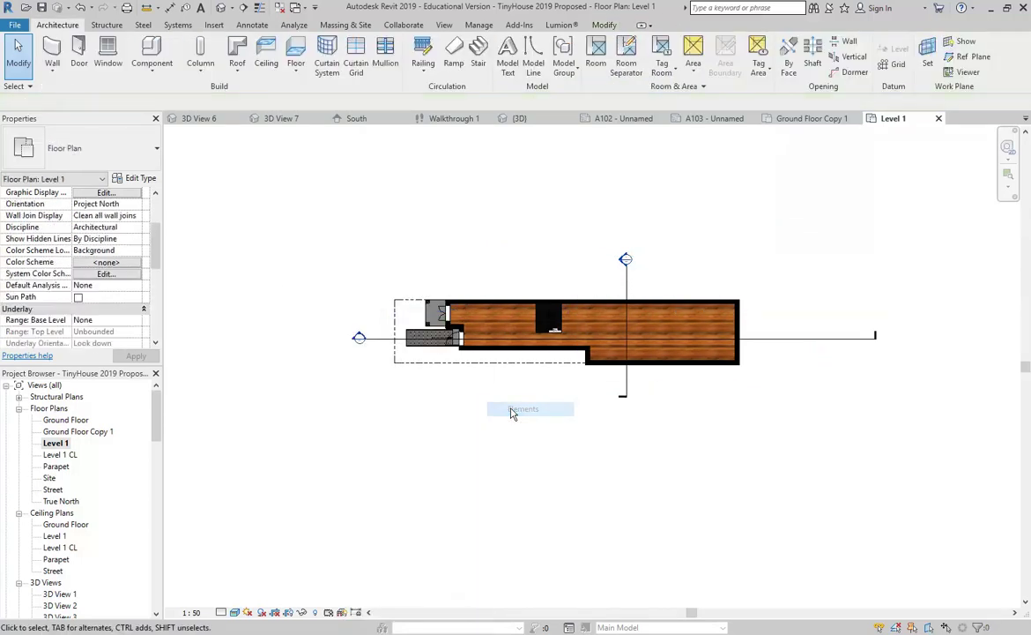
# Step: Shorten the remaining vertical section line at both ends so its marks sit close to the building
pyautogui.click(626, 279)
pyautogui.scroll(2, 626, 280)
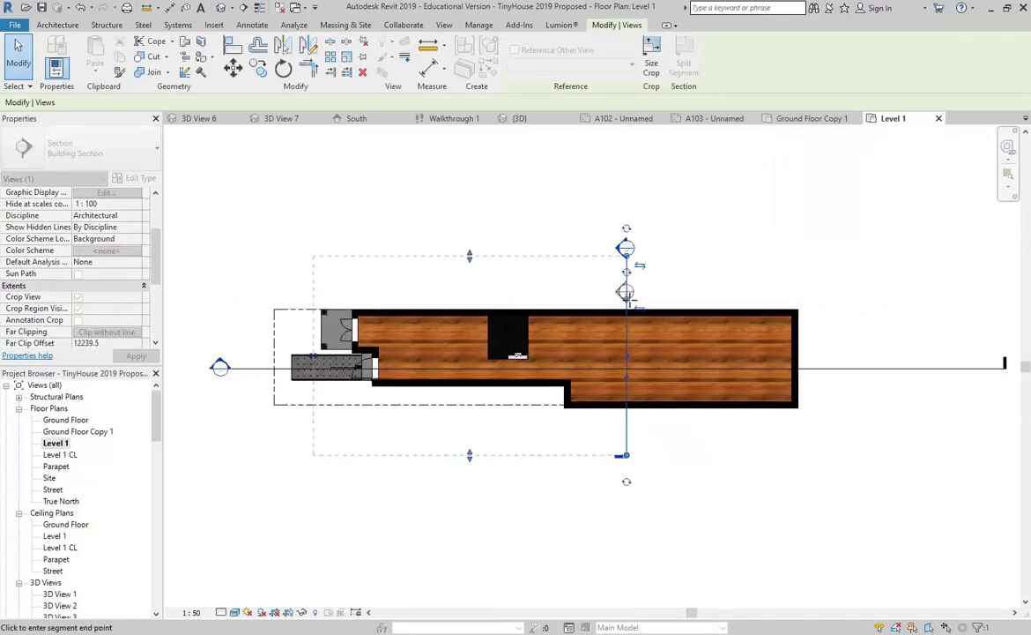
pyautogui.moveTo(627, 456); pyautogui.dragTo(622, 418)
pyautogui.moveTo(470, 258); pyautogui.dragTo(470, 288)
# Step: Shorten the remaining horizontal section line at both ends so it extends only slightly past the building
pyautogui.click(859, 376)
pyautogui.click(859, 369)
pyautogui.moveTo(901, 363); pyautogui.dragTo(749, 343, button='middle')
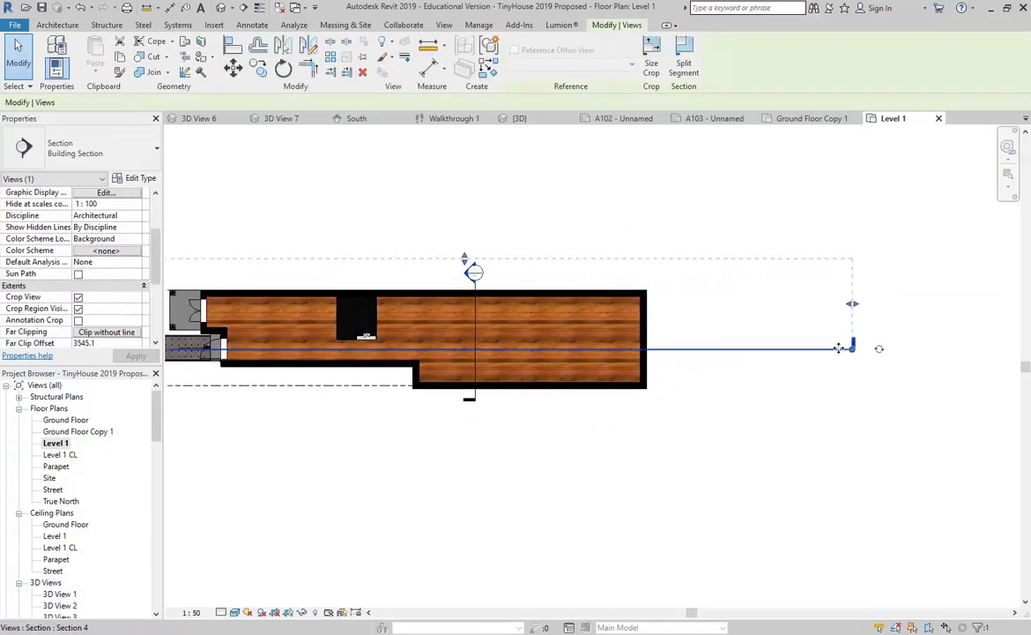
pyautogui.moveTo(852, 348); pyautogui.dragTo(658, 348)
pyautogui.scroll(-1, 487, 344)
pyautogui.moveTo(486, 343); pyautogui.dragTo(707, 376, button='middle')
pyautogui.scroll(3, 369, 380)
pyautogui.moveTo(341, 383); pyautogui.dragTo(375, 379)
pyautogui.click(269, 258)
# Step: Display the Level 1 plan's crop region, tighten its four sides around the building, and hide the crop boundary
pyautogui.scroll(-1, 300, 301)
pyautogui.moveTo(360, 422); pyautogui.dragTo(313, 405, button='middle')
pyautogui.moveTo(408, 379); pyautogui.dragTo(366, 426, button='middle')
pyautogui.scroll(3, 366, 426)
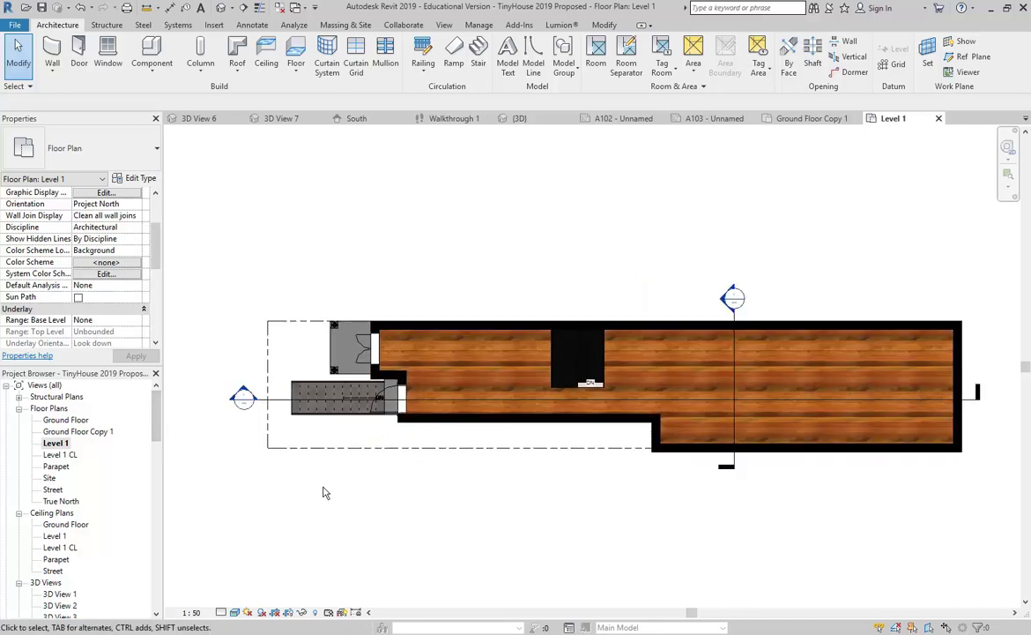
pyautogui.click(289, 612)
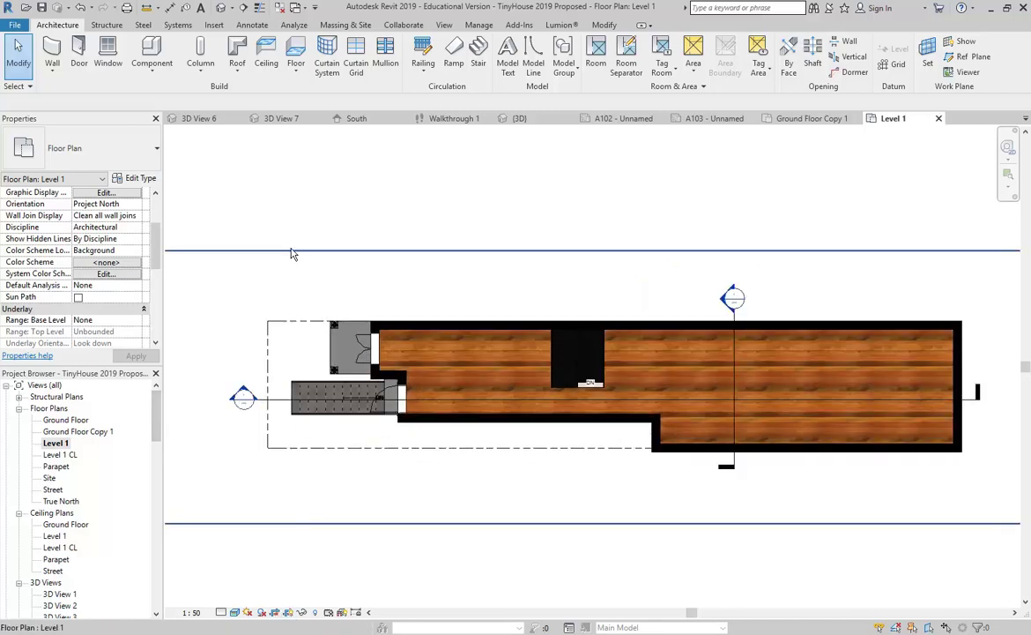
pyautogui.scroll(-1, 345, 297)
pyautogui.click(331, 265)
pyautogui.moveTo(219, 365); pyautogui.dragTo(358, 349)
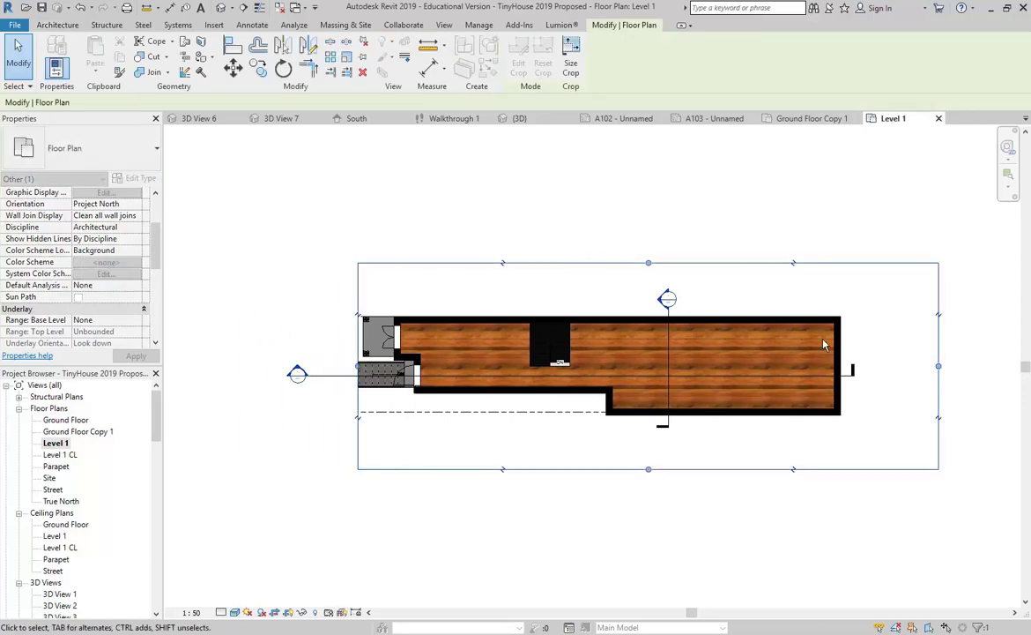
pyautogui.moveTo(939, 365); pyautogui.dragTo(849, 365)
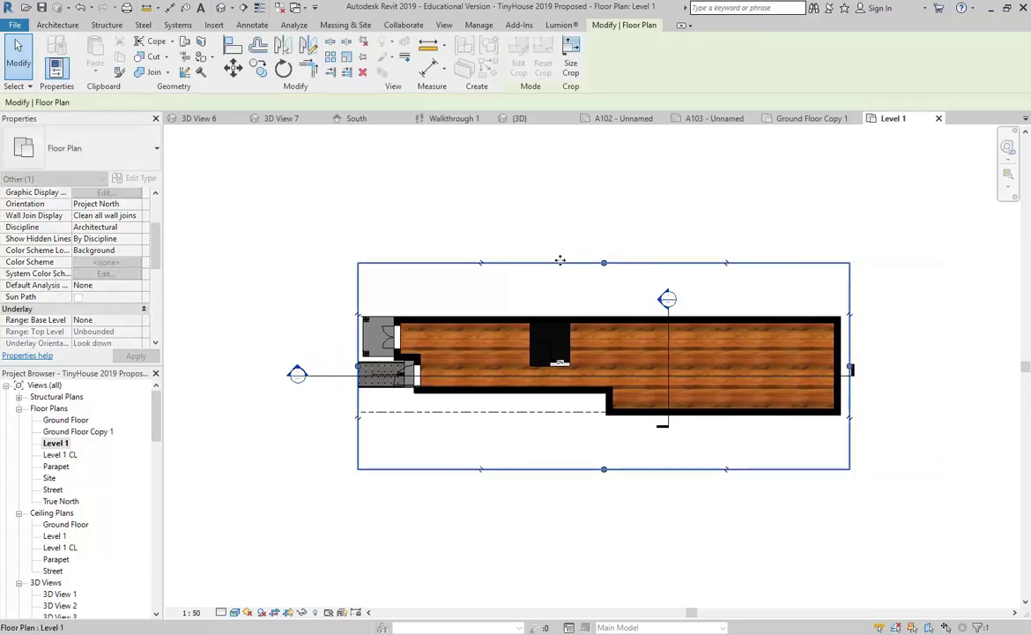
pyautogui.moveTo(603, 303); pyautogui.dragTo(604, 311)
pyautogui.moveTo(604, 468); pyautogui.dragTo(607, 421)
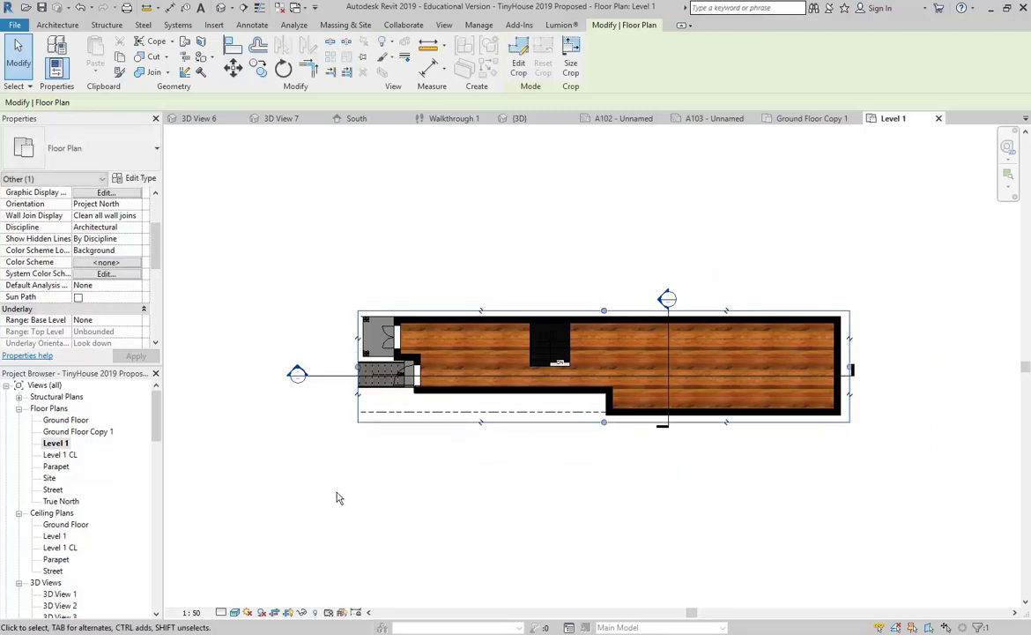
pyautogui.click(349, 412)
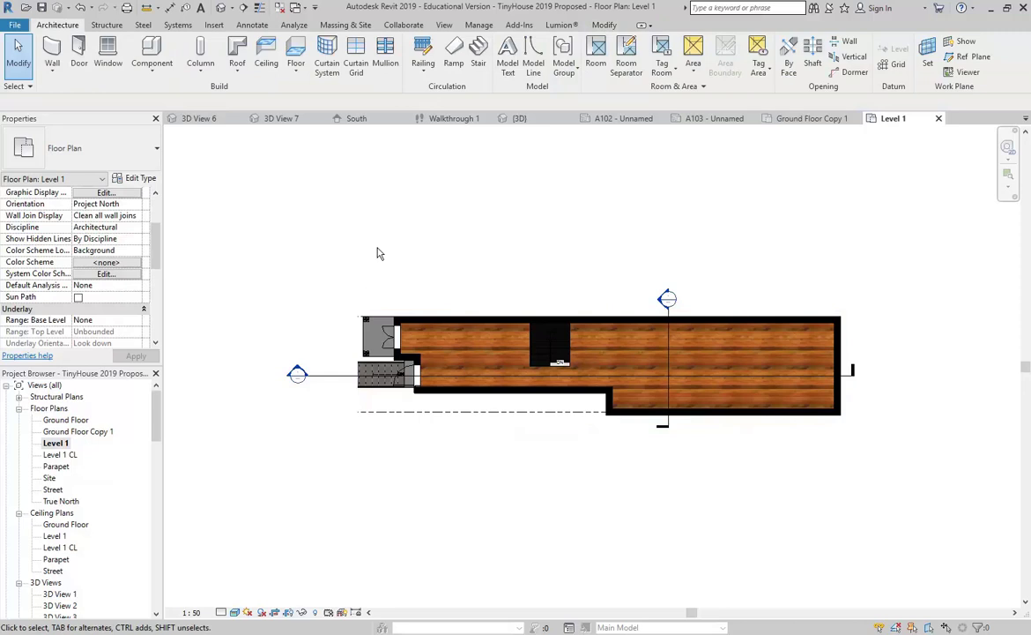
# Step: Open sheet A102 and place the Level 1 floor plan above the Ground Floor plan
pyautogui.scroll(-10, 38, 531)
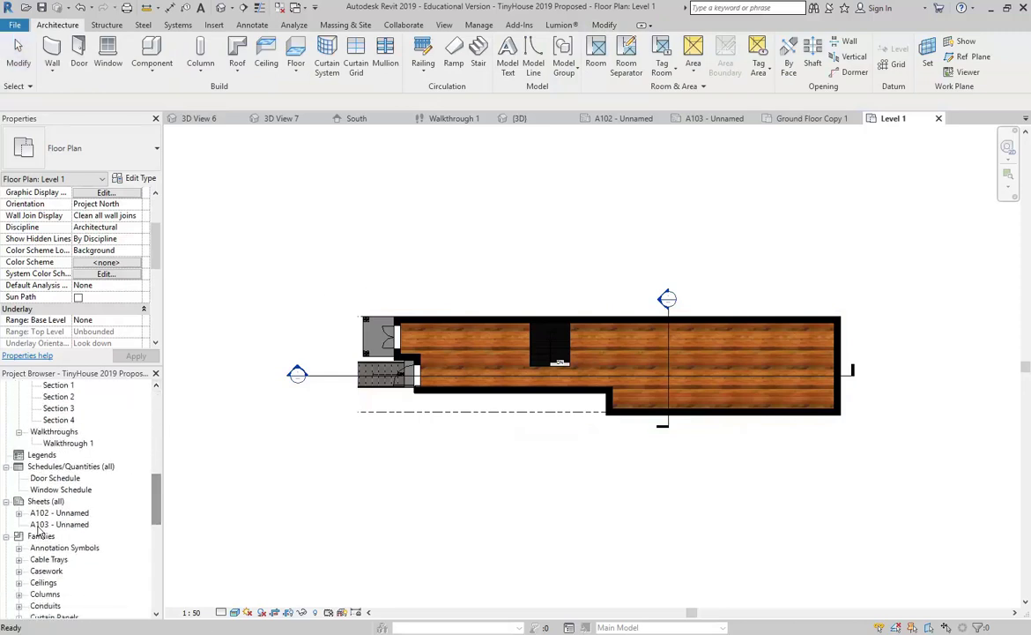
pyautogui.doubleClick(40, 525)
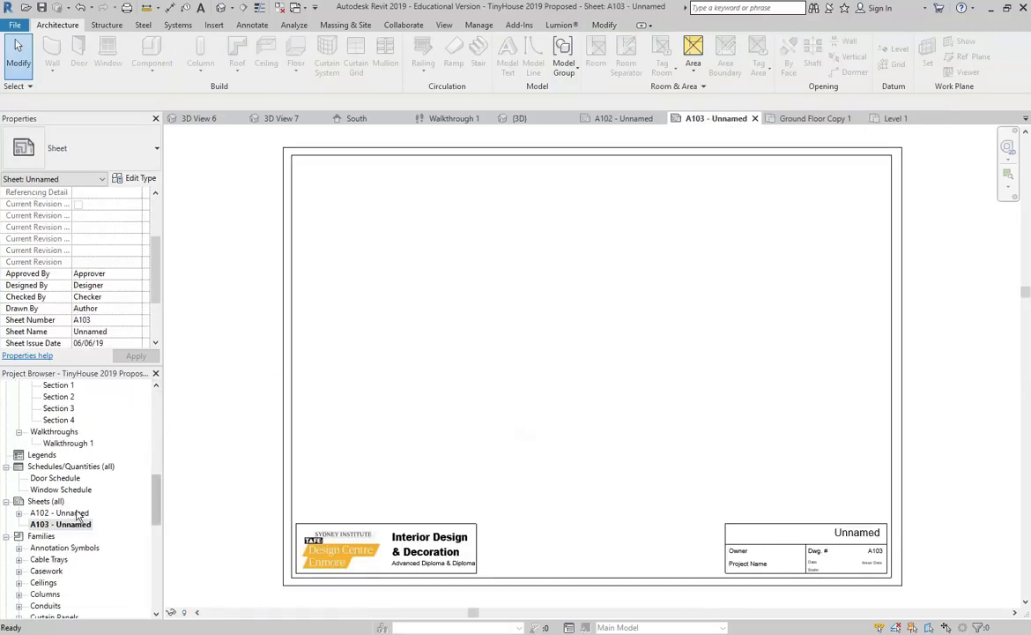
pyautogui.doubleClick(87, 513)
pyautogui.moveTo(156, 507); pyautogui.dragTo(156, 421)
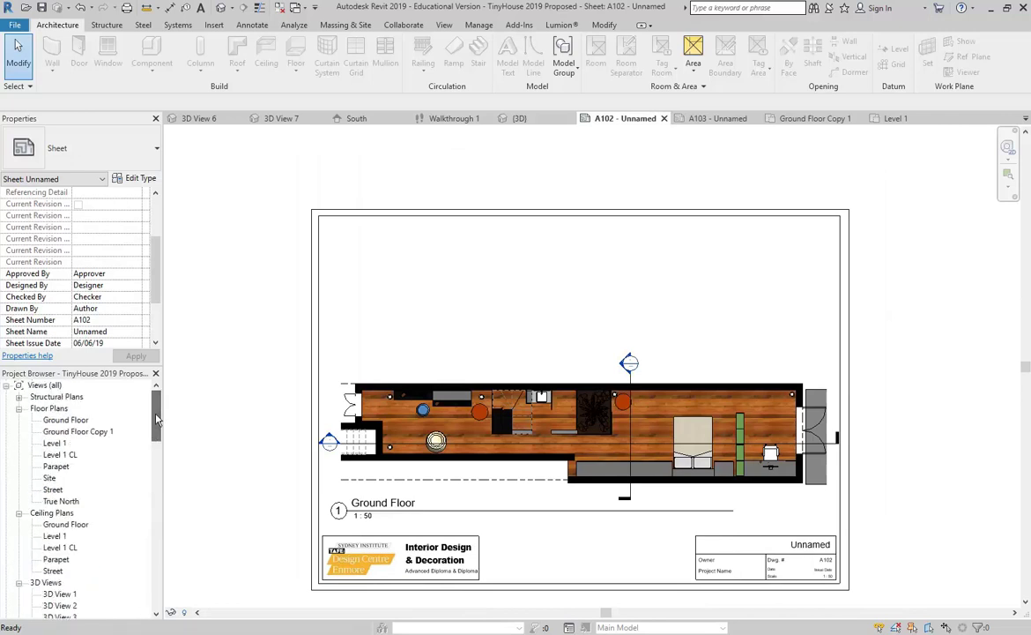
pyautogui.moveTo(55, 443); pyautogui.dragTo(566, 280)
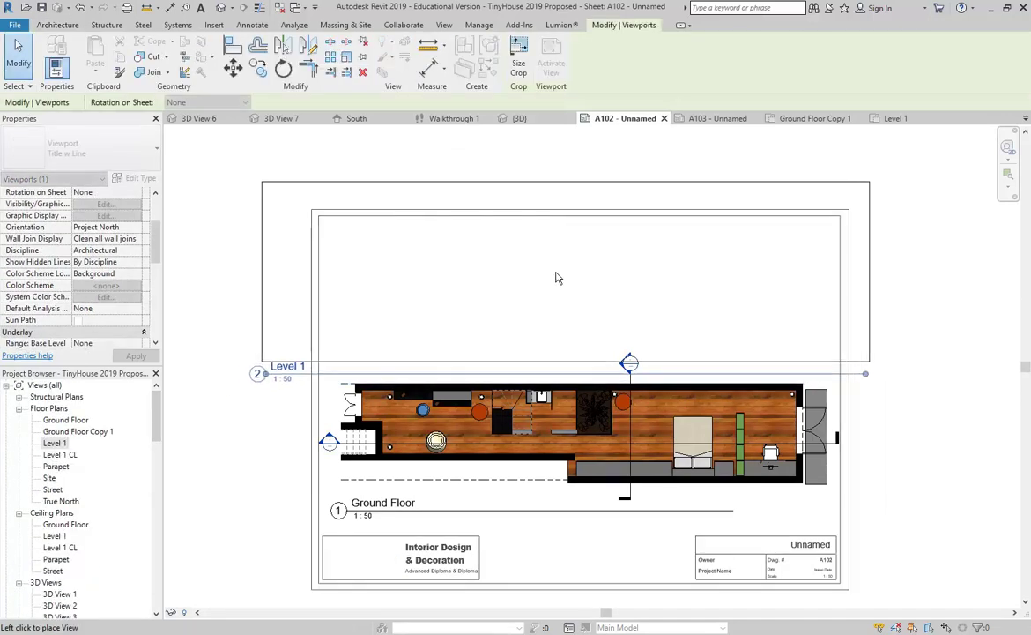
pyautogui.click(542, 281)
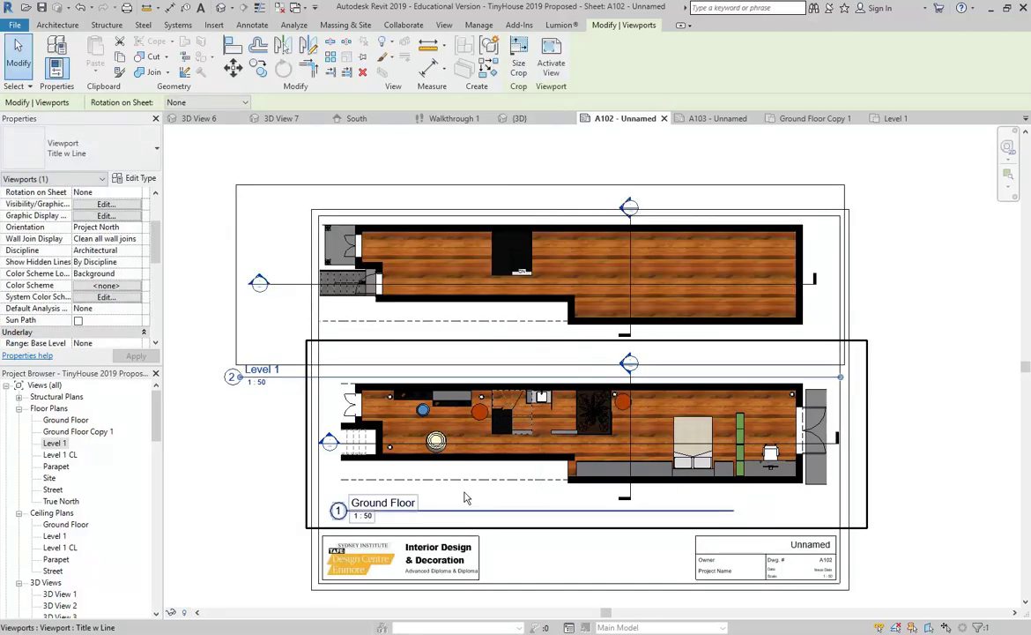
# Step: Move the Level 1 viewport slightly down on sheet A102 and nudge the Level 1 and Ground Floor viewports rightward
pyautogui.moveTo(476, 245); pyautogui.dragTo(574, 292)
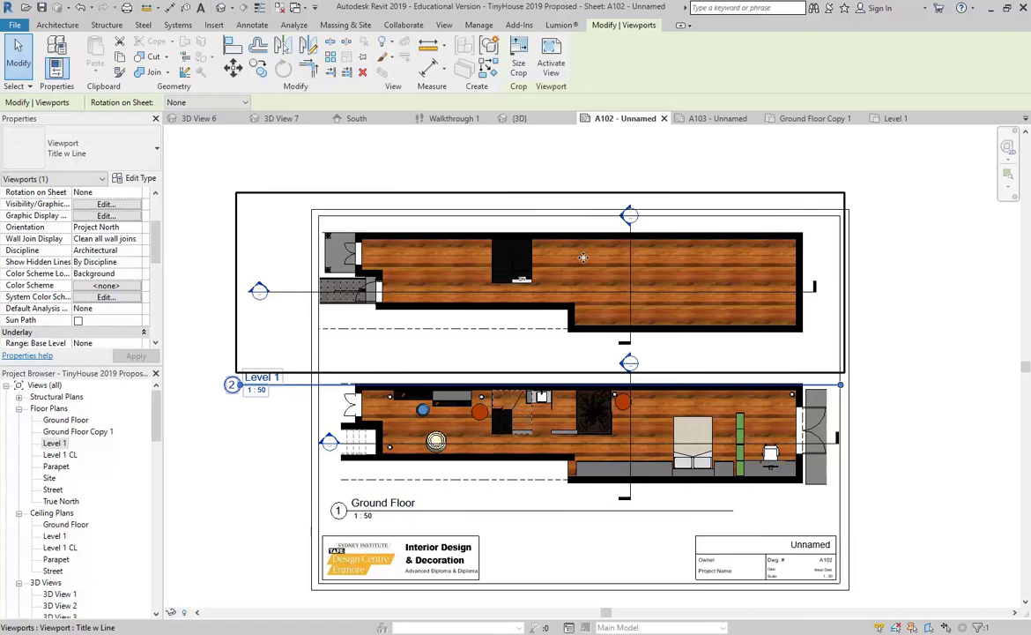
pyautogui.press('Right')
pyautogui.click(686, 457)
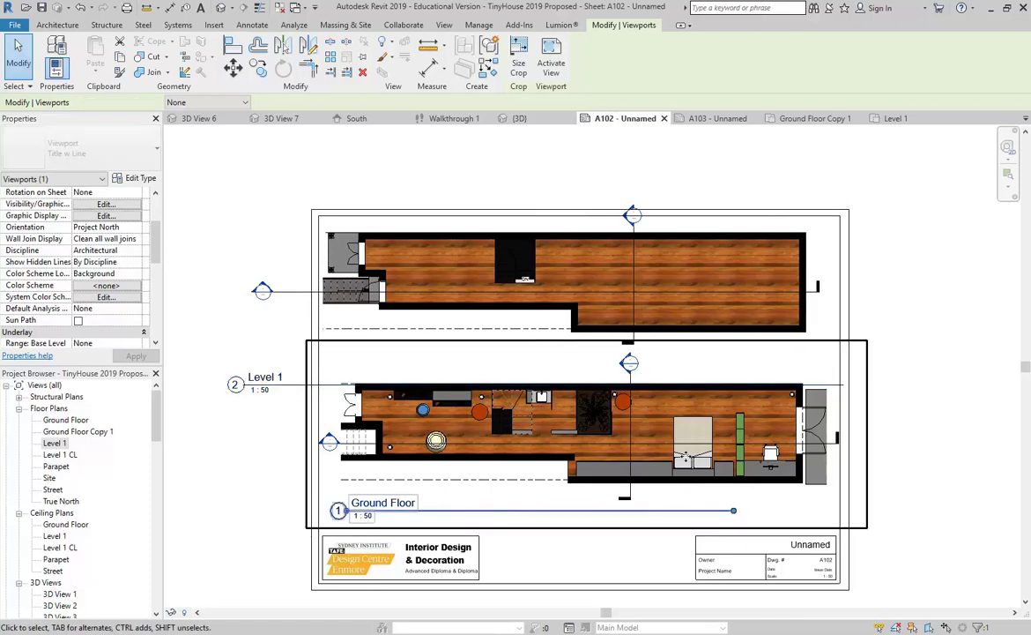
pyautogui.press('Right')
pyautogui.click(619, 241)
pyautogui.press('Right')
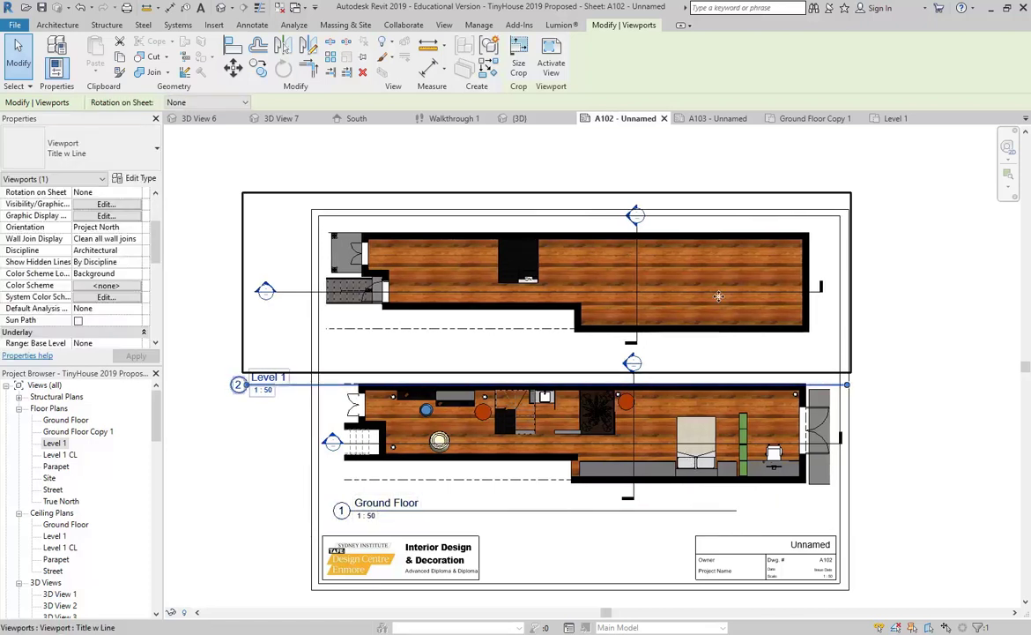
pyautogui.press('Right')
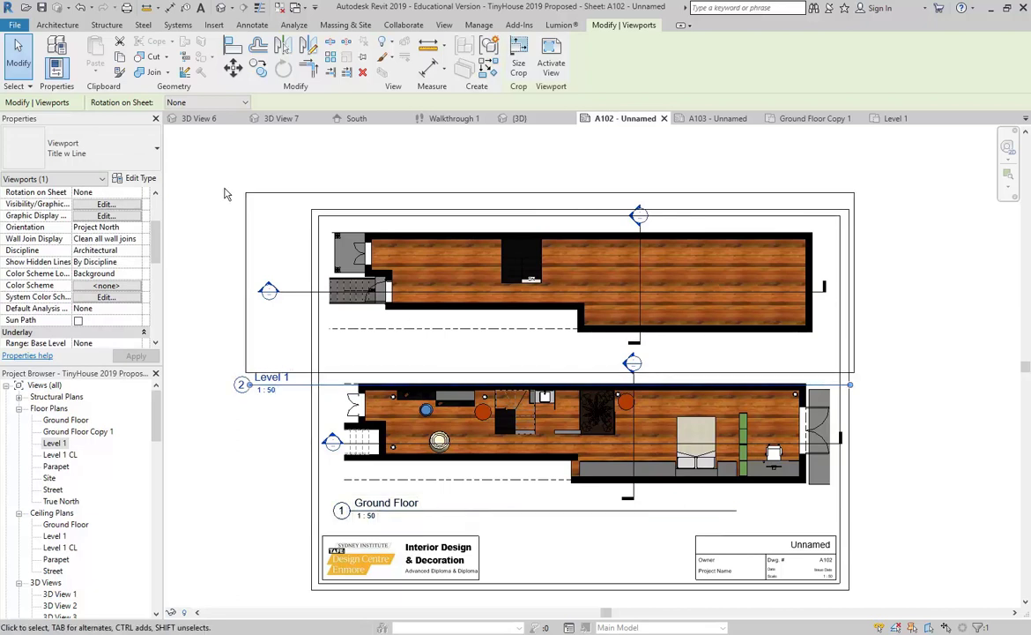
pyautogui.click(107, 143)
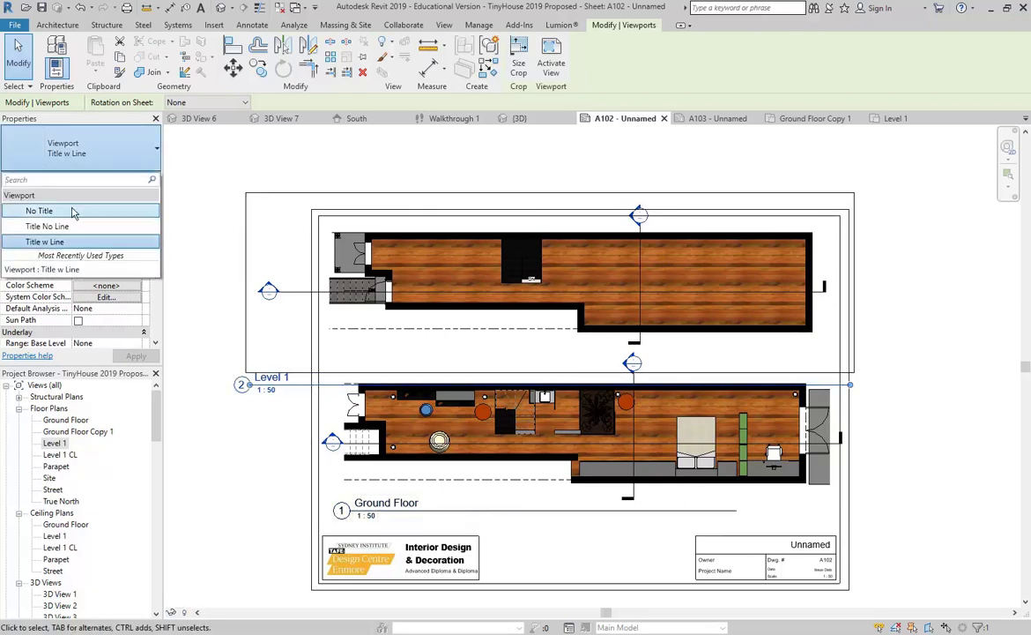
pyautogui.click(238, 163)
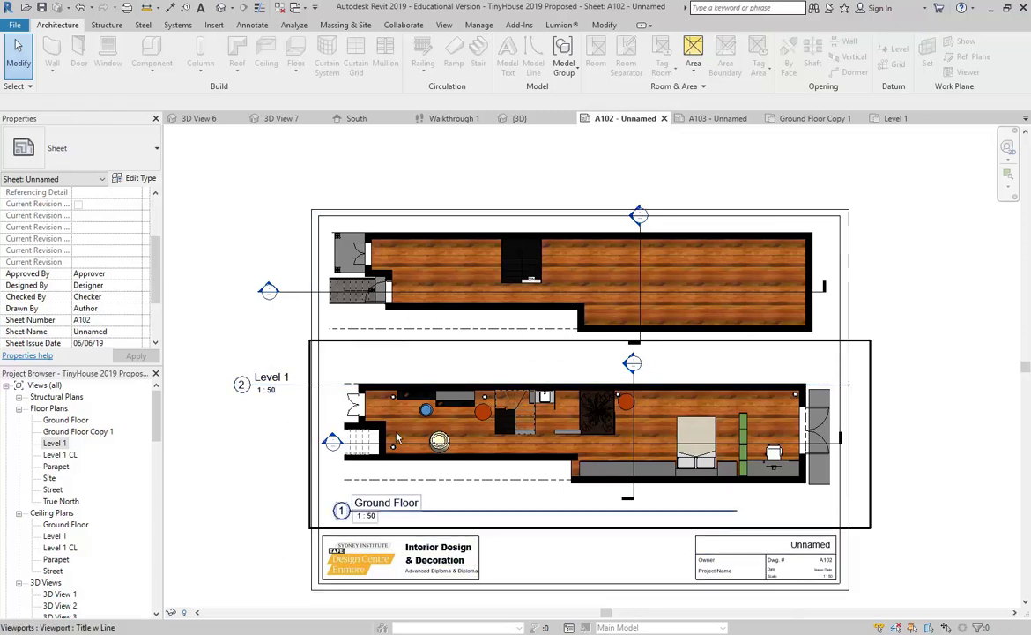
# Step: Activate the Level 1 view on the sheet, shorten the horizontal section line so its head sits over the entrance steps, and deactivate the view
pyautogui.click(370, 281)
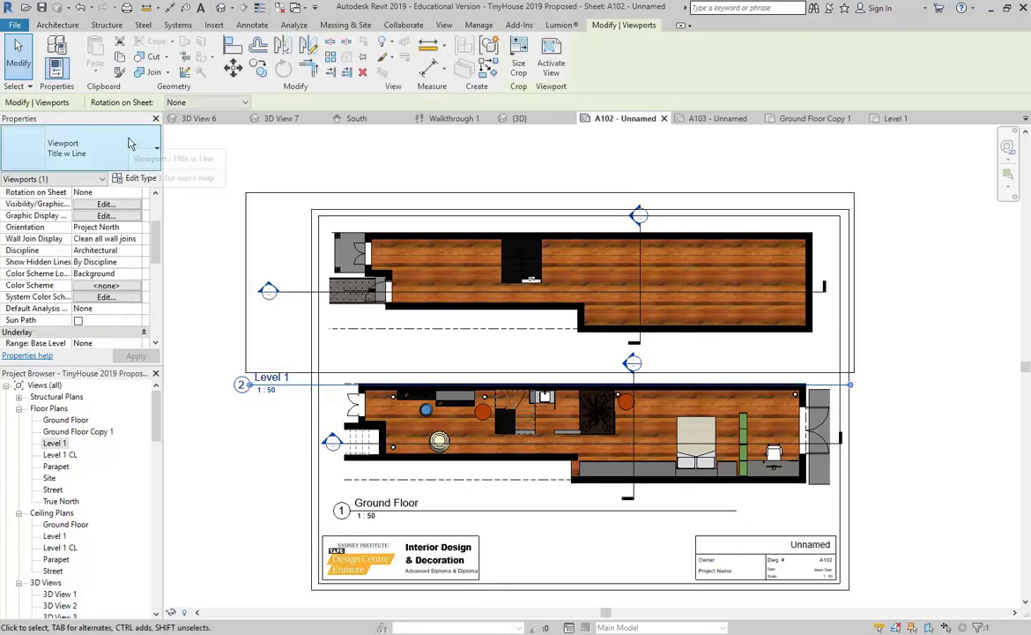
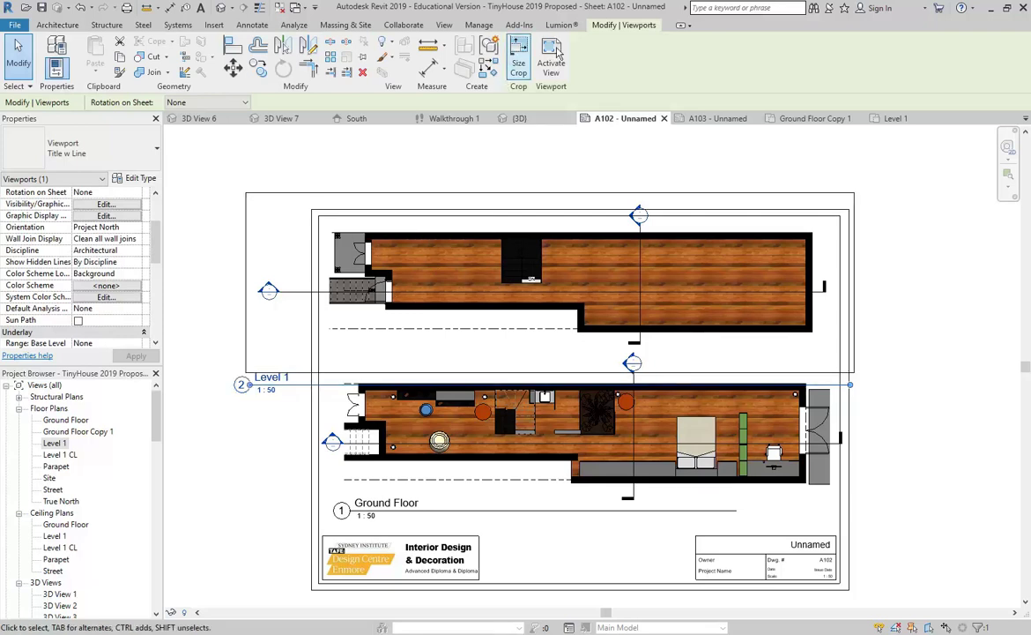
pyautogui.click(551, 62)
pyautogui.click(294, 292)
pyautogui.scroll(2, 293, 291)
pyautogui.scroll(1, 294, 292)
pyautogui.moveTo(264, 284); pyautogui.dragTo(375, 275)
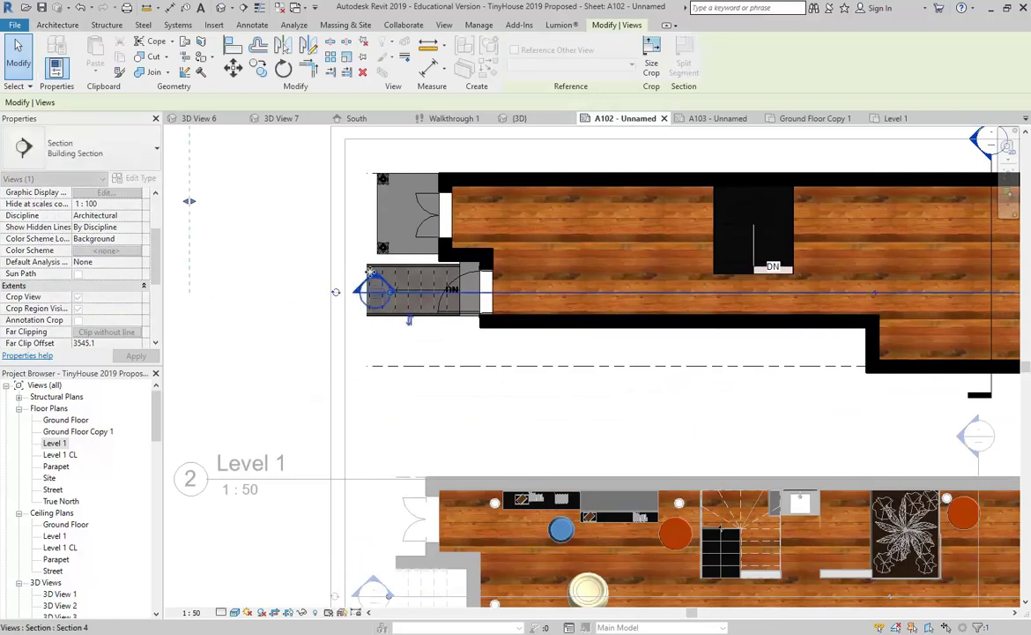
pyautogui.scroll(-2, 353, 314)
pyautogui.click(369, 165)
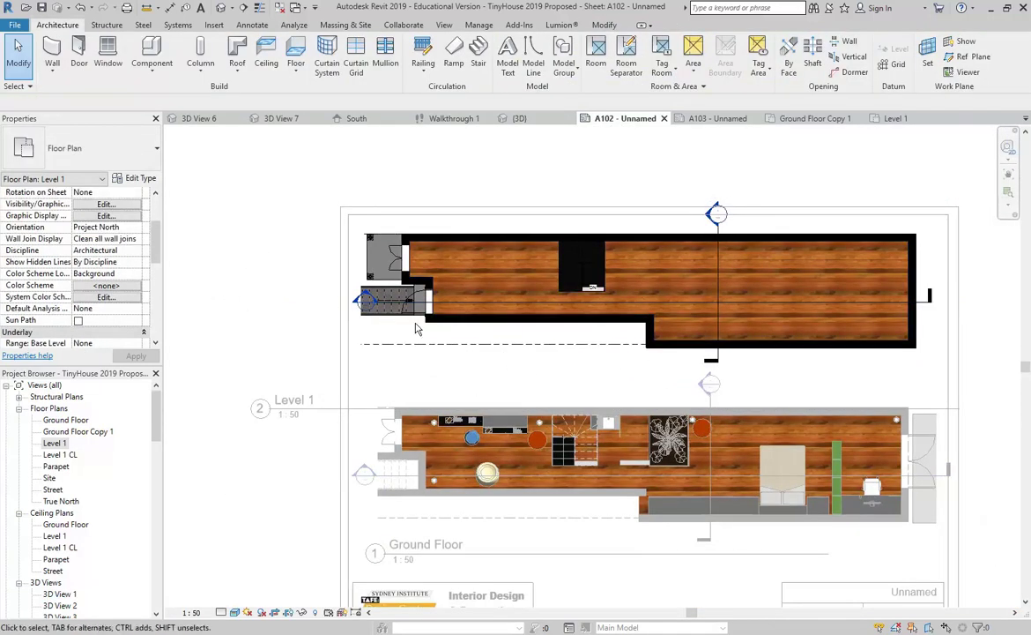
pyautogui.rightClick(323, 180)
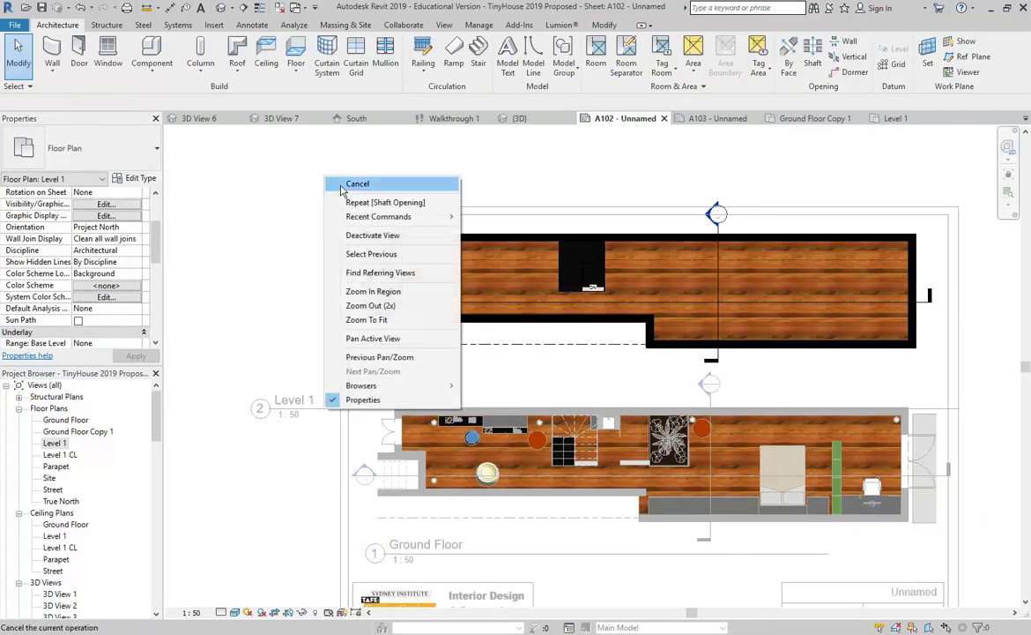
pyautogui.click(371, 235)
# Step: Move the Level 1 view title inside the sheet border, into the gap between the two floor plans
pyautogui.scroll(-2, 490, 361)
pyautogui.scroll(3, 340, 381)
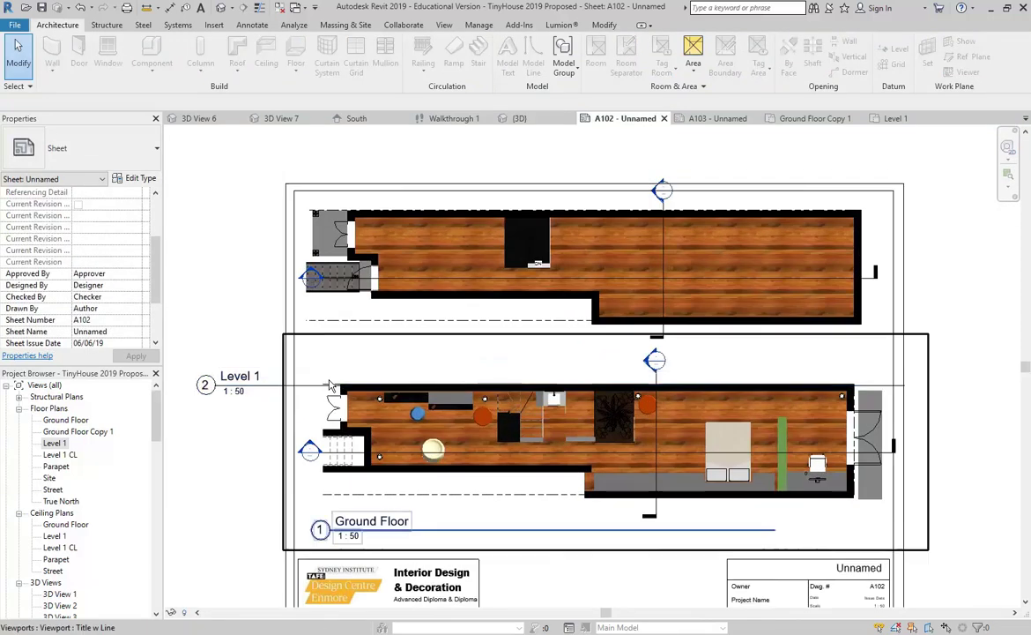
pyautogui.moveTo(286, 392); pyautogui.dragTo(391, 363)
pyautogui.scroll(-2, 680, 234)
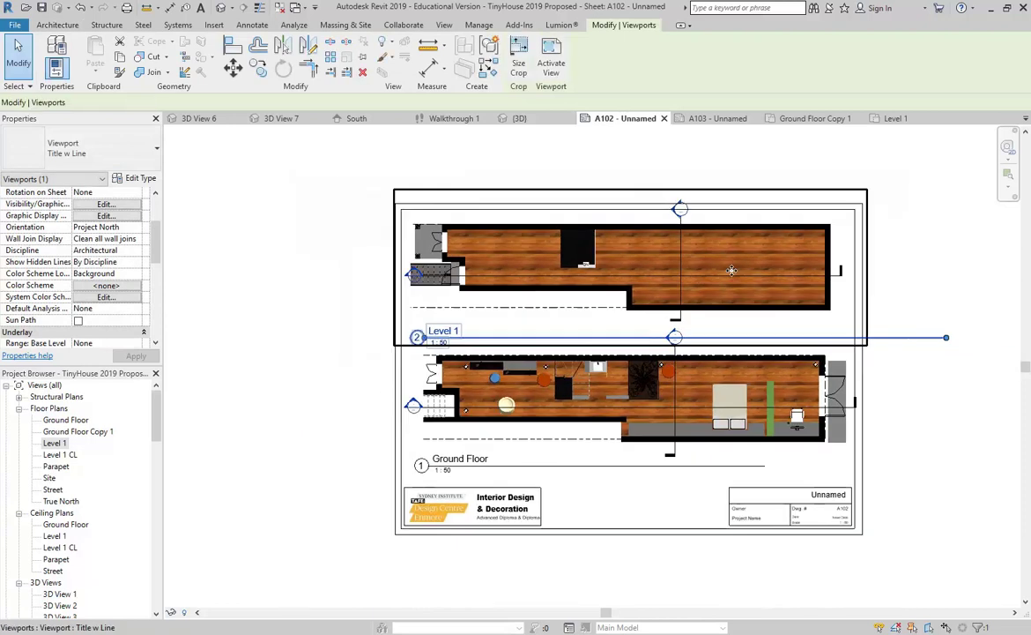
# Step: Shorten the Level 1 title line so its end aligns with the end of the Ground Floor title line
pyautogui.moveTo(816, 335); pyautogui.dragTo(707, 339)
pyautogui.click(707, 466)
pyautogui.scroll(2, 494, 396)
pyautogui.click(728, 346)
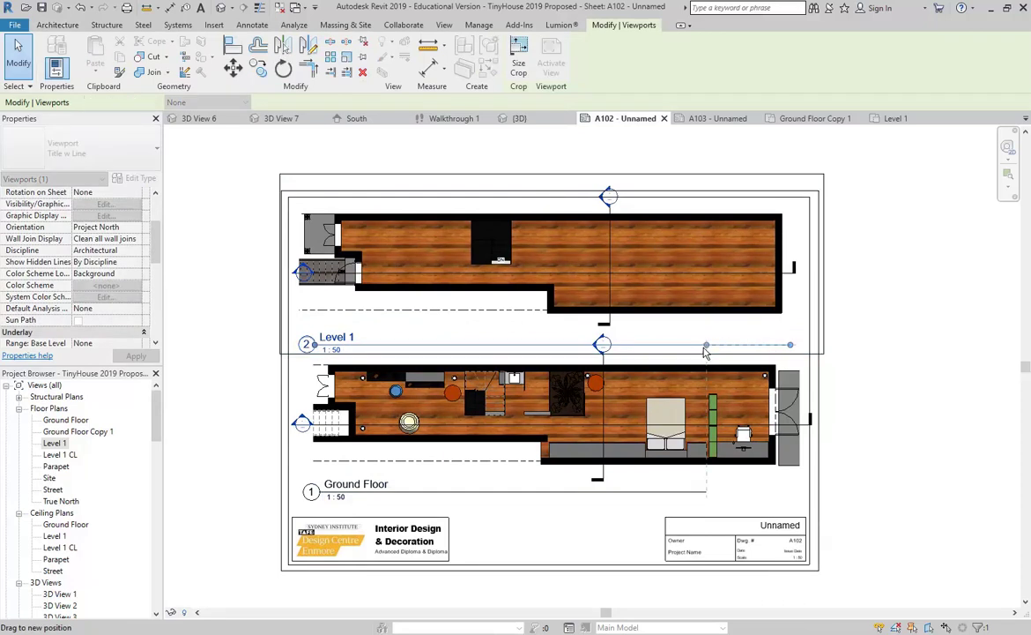
pyautogui.click(881, 437)
pyautogui.moveTo(881, 436); pyautogui.dragTo(856, 446, button='middle')
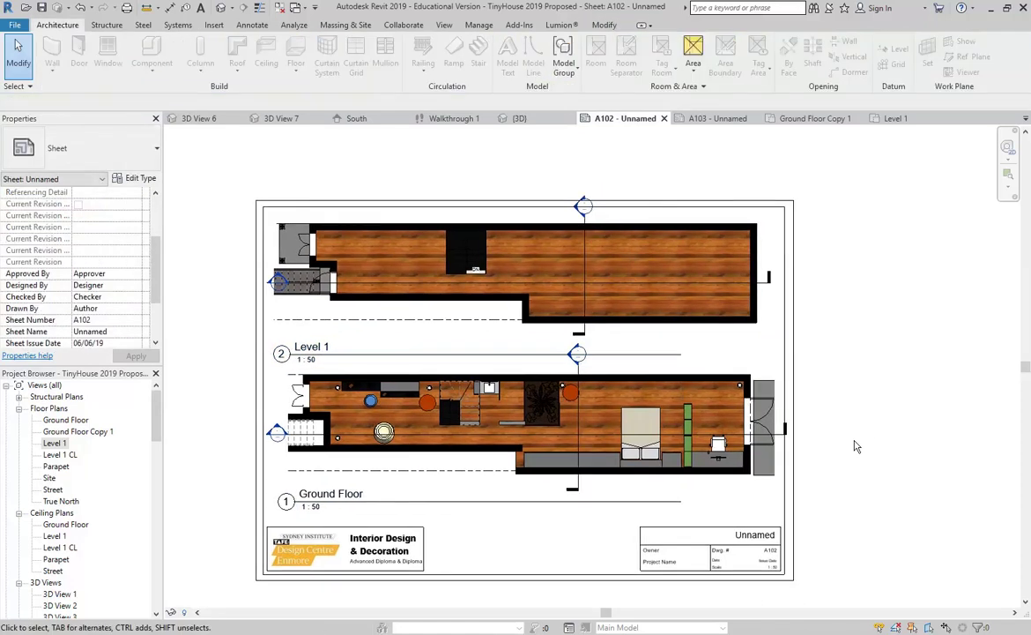
pyautogui.moveTo(496, 457); pyautogui.dragTo(578, 445, button='middle')
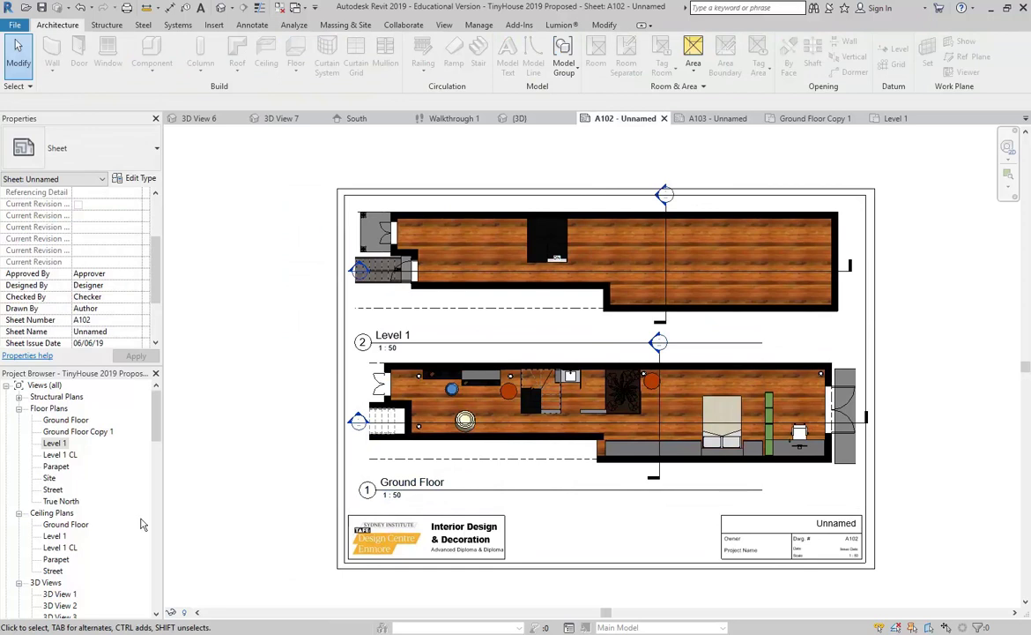
# Step: Start creating another new sheet in the project
pyautogui.moveTo(159, 424); pyautogui.dragTo(150, 501)
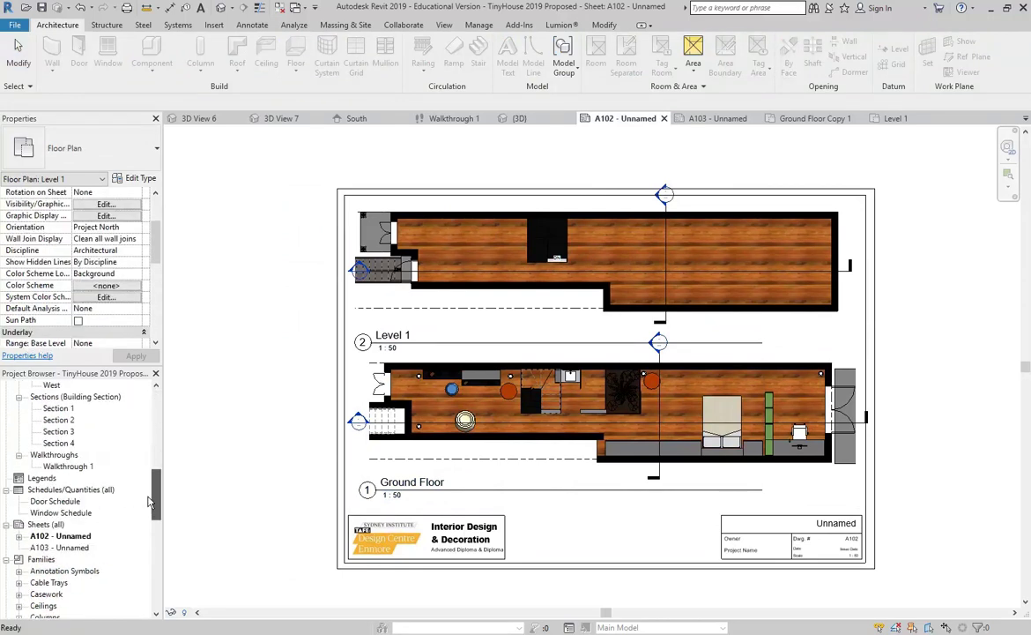
pyautogui.rightClick(55, 525)
pyautogui.click(84, 418)
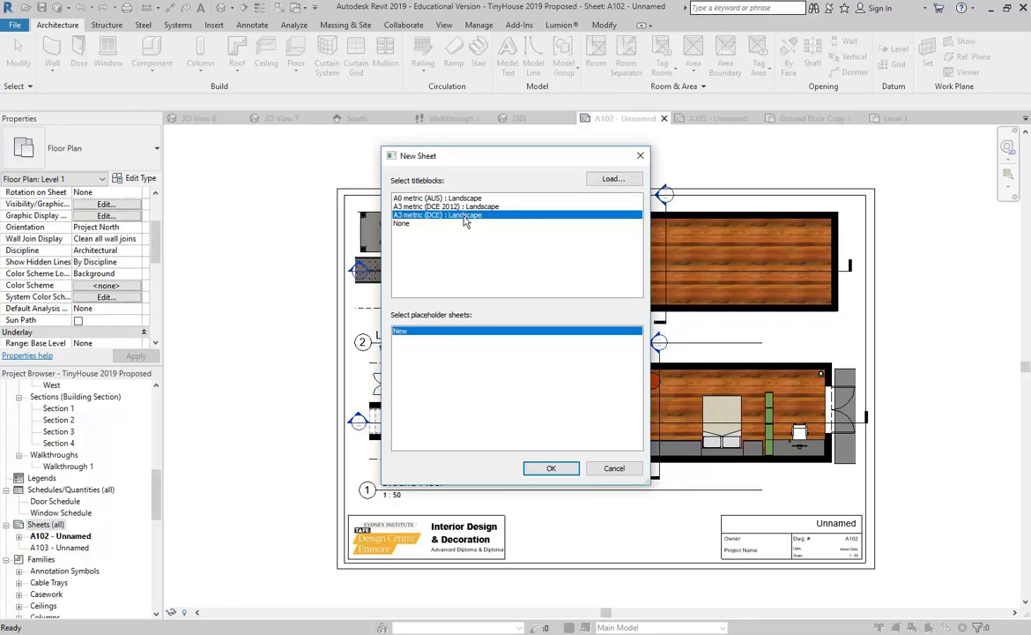
# Step: Create a sheet with the A3 metric (DCE) : Landscape titleblock and open the Site floor plan
pyautogui.click(551, 468)
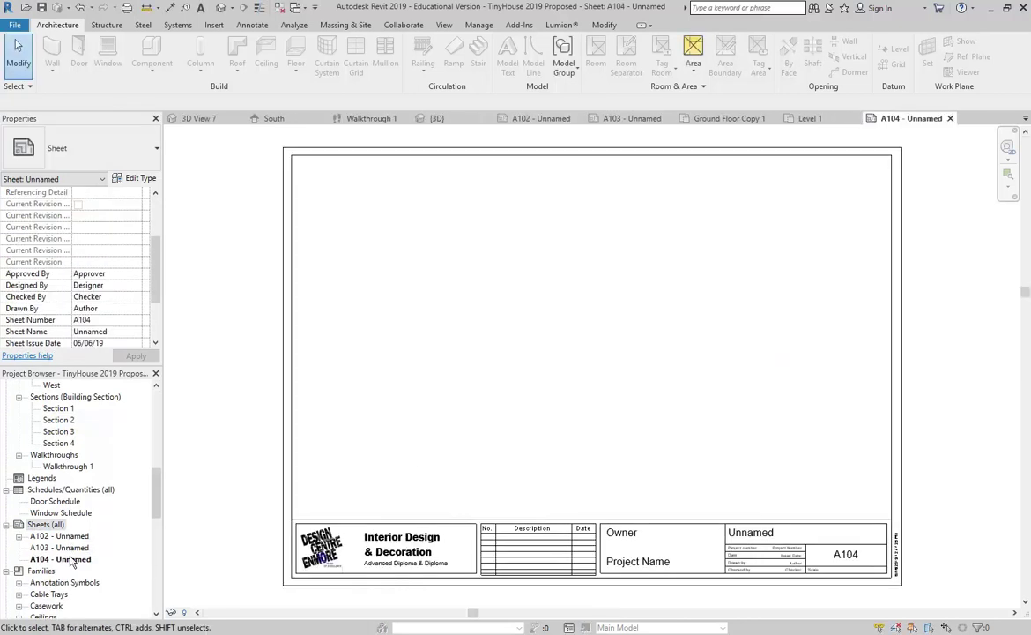
pyautogui.moveTo(153, 501); pyautogui.dragTo(153, 437)
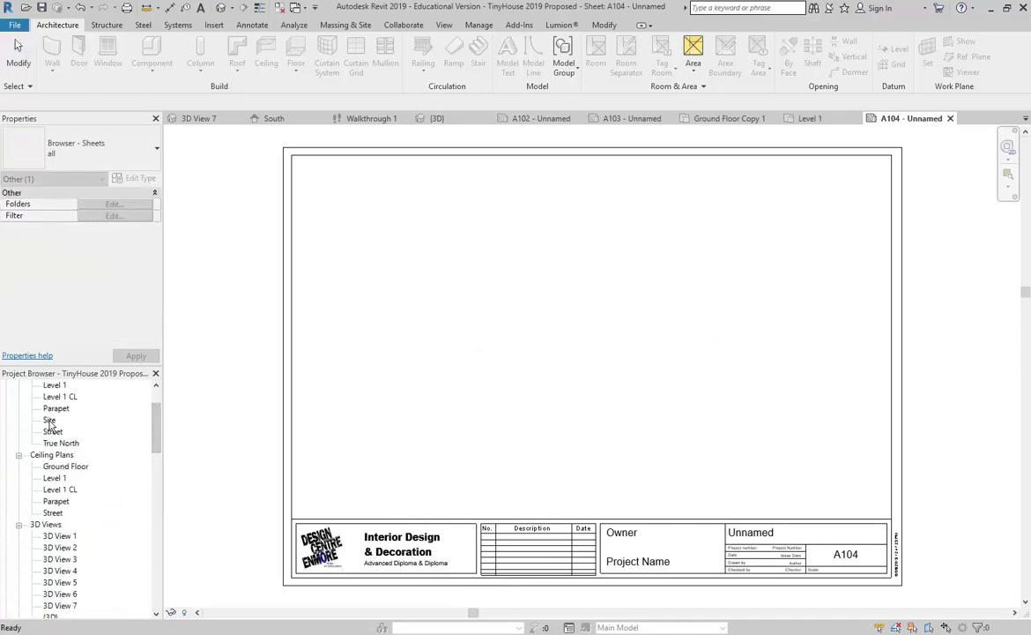
pyautogui.scroll(2, 49, 423)
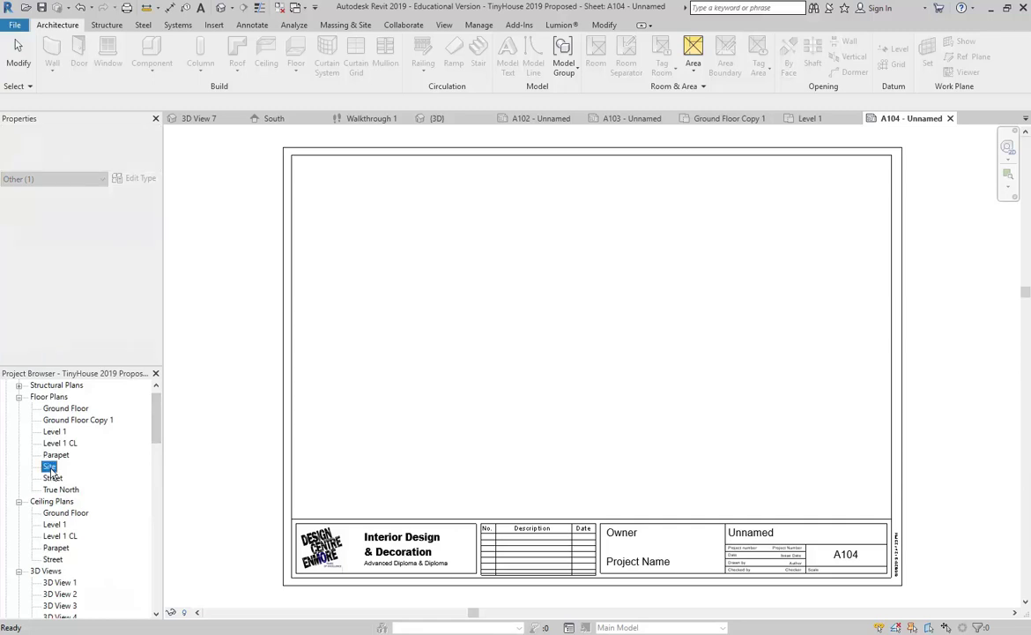
pyautogui.doubleClick(49, 467)
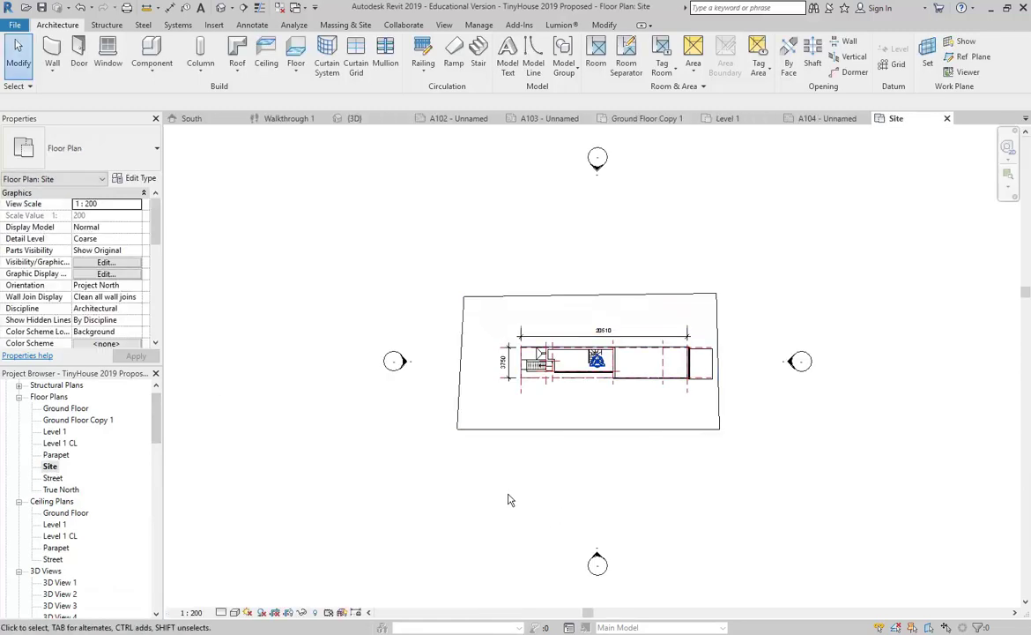
# Step: Set the Site plan's view scale to 1:100 and show its crop region
pyautogui.click(192, 613)
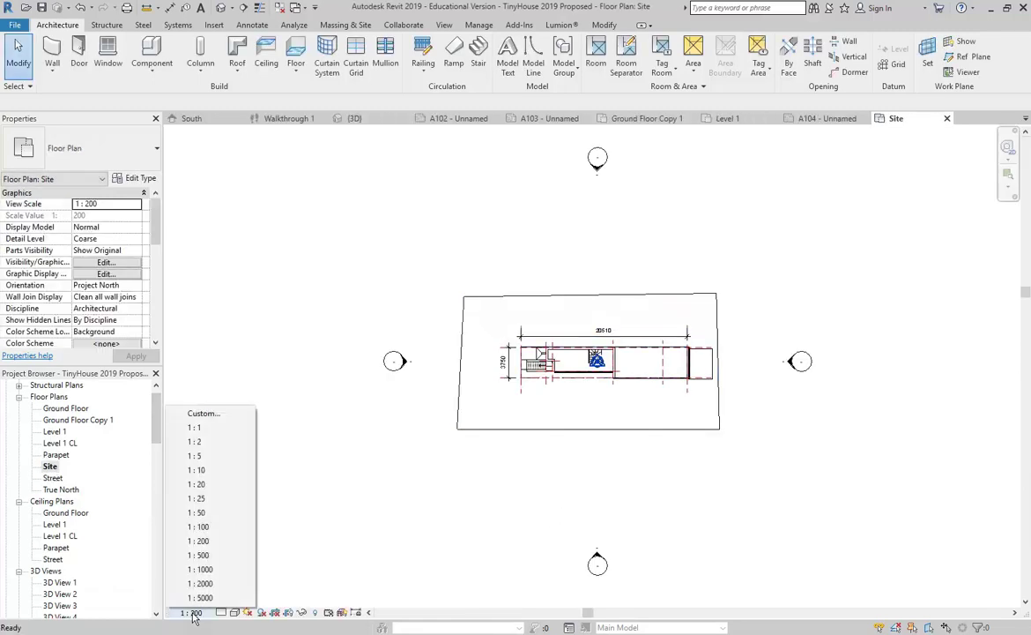
pyautogui.click(200, 527)
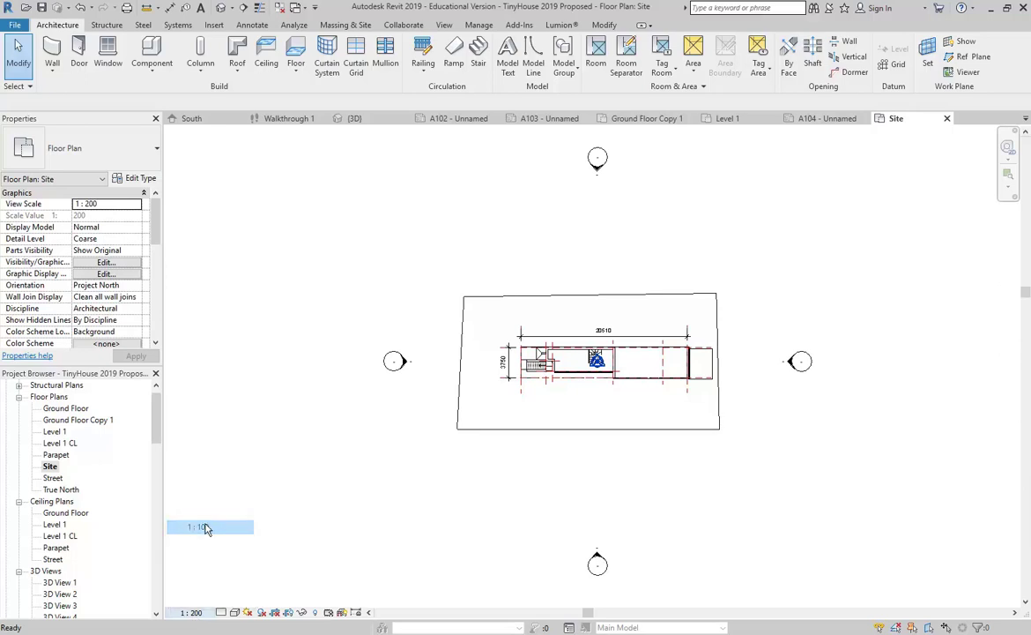
pyautogui.click(291, 615)
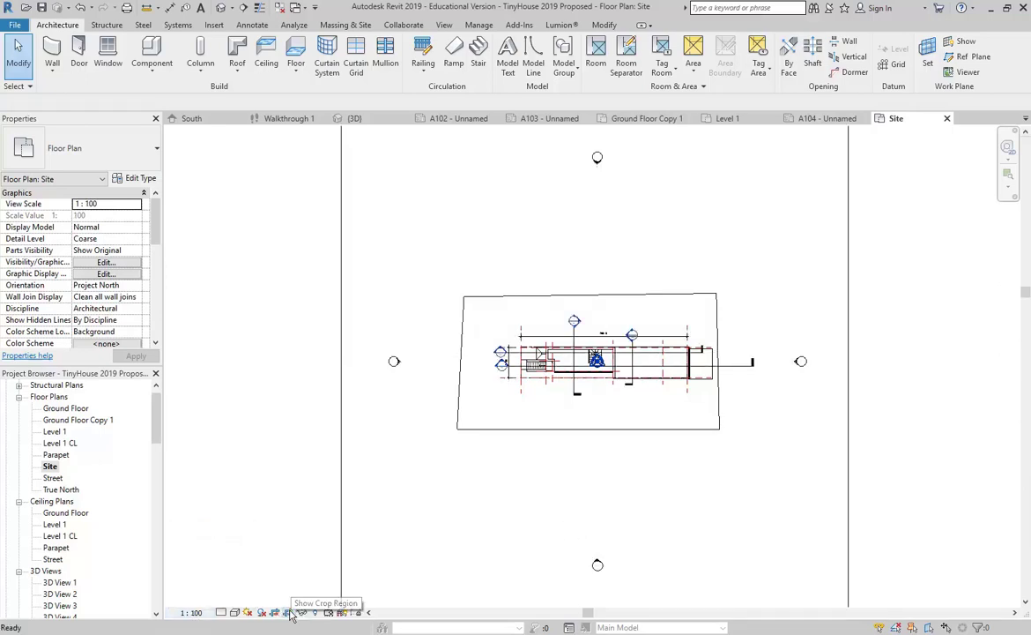
# Step: Pull the Site plan's crop region edges in roughly around the building
pyautogui.scroll(-2, 316, 437)
pyautogui.click(311, 437)
pyautogui.moveTo(308, 366); pyautogui.dragTo(407, 364)
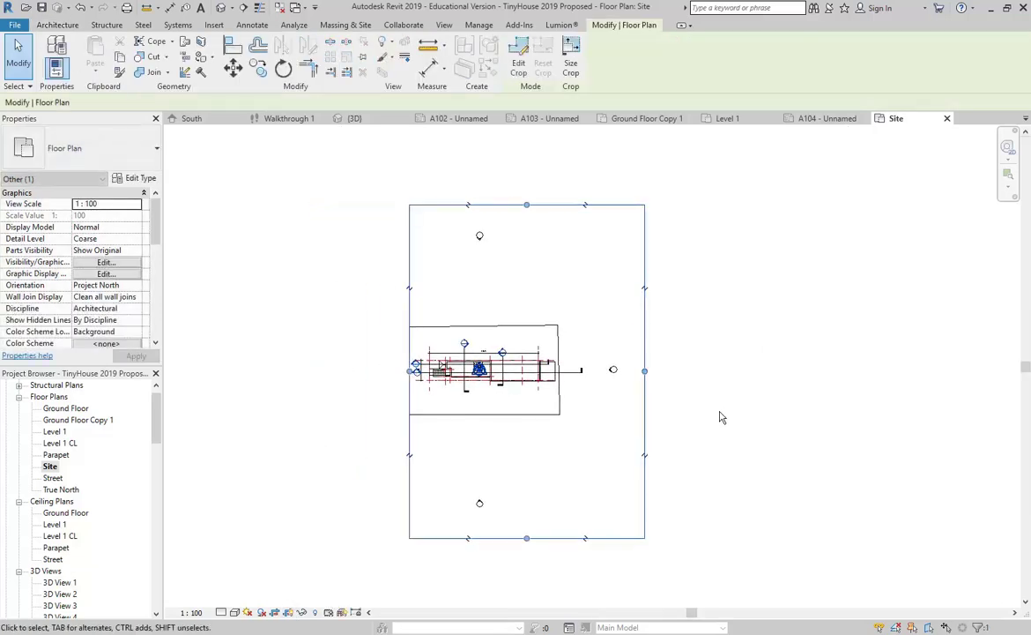
pyautogui.moveTo(644, 370); pyautogui.dragTo(556, 364)
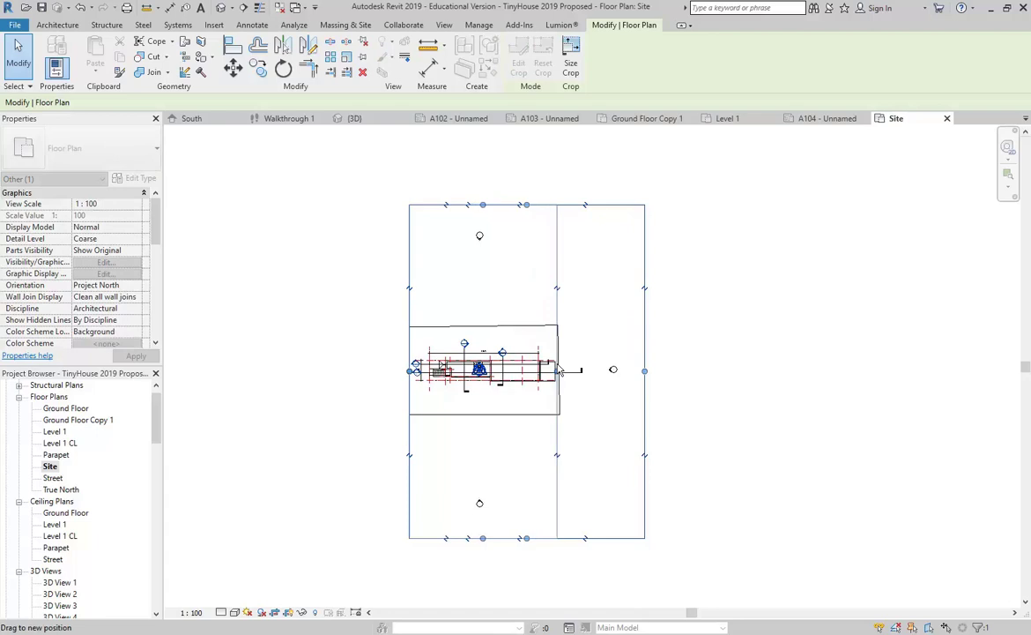
pyautogui.moveTo(469, 320); pyautogui.dragTo(493, 408)
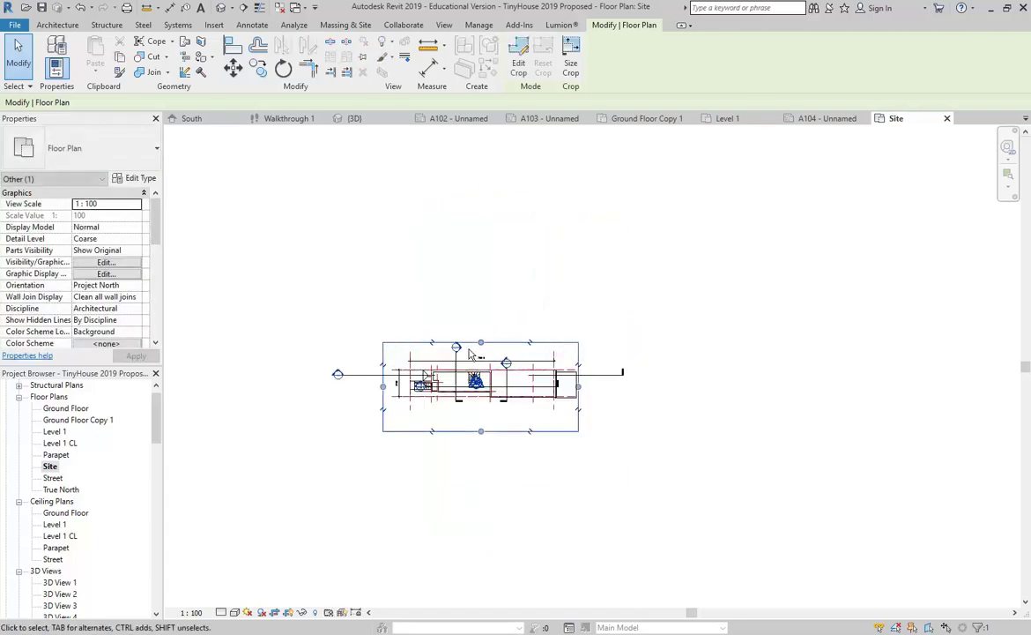
# Step: Tighten the crop region so its edges sit just outside the building outline on all sides
pyautogui.scroll(5, 455, 357)
pyautogui.moveTo(532, 453); pyautogui.dragTo(691, 445, button='middle')
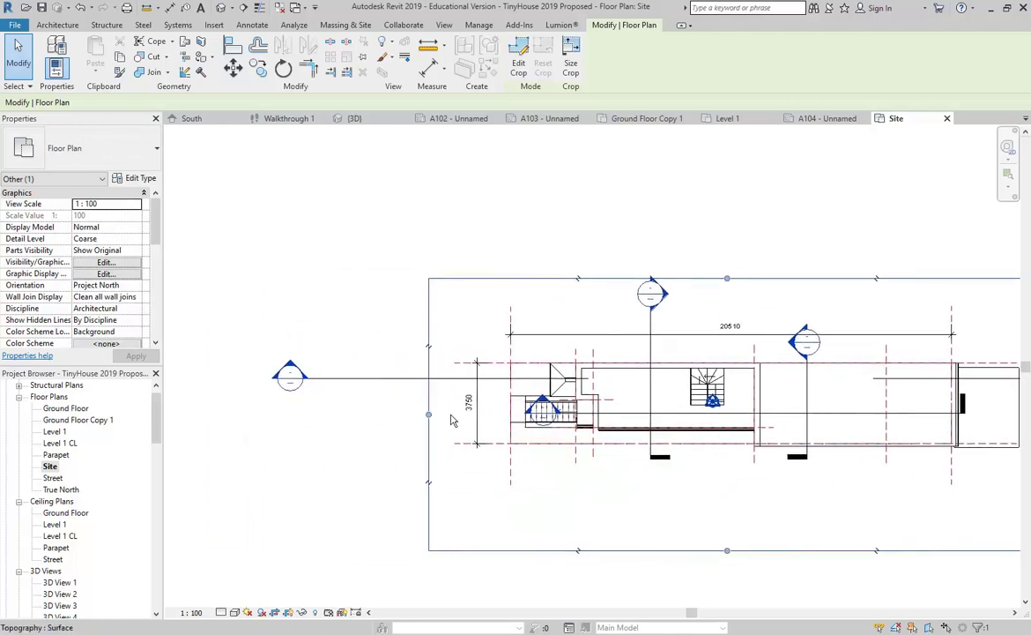
pyautogui.moveTo(429, 396); pyautogui.dragTo(505, 397)
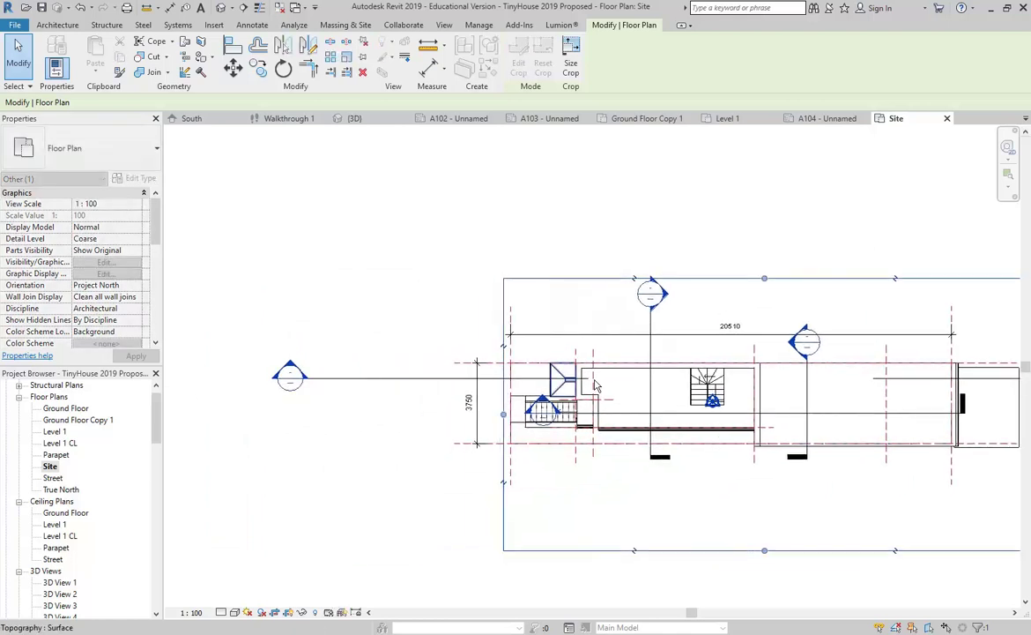
pyautogui.moveTo(716, 309); pyautogui.dragTo(516, 248, button='middle')
pyautogui.moveTo(565, 216); pyautogui.dragTo(565, 292)
pyautogui.moveTo(566, 492); pyautogui.dragTo(566, 404)
pyautogui.scroll(4, 846, 351)
pyautogui.scroll(2, 846, 355)
pyautogui.moveTo(847, 355); pyautogui.dragTo(681, 361, button='middle')
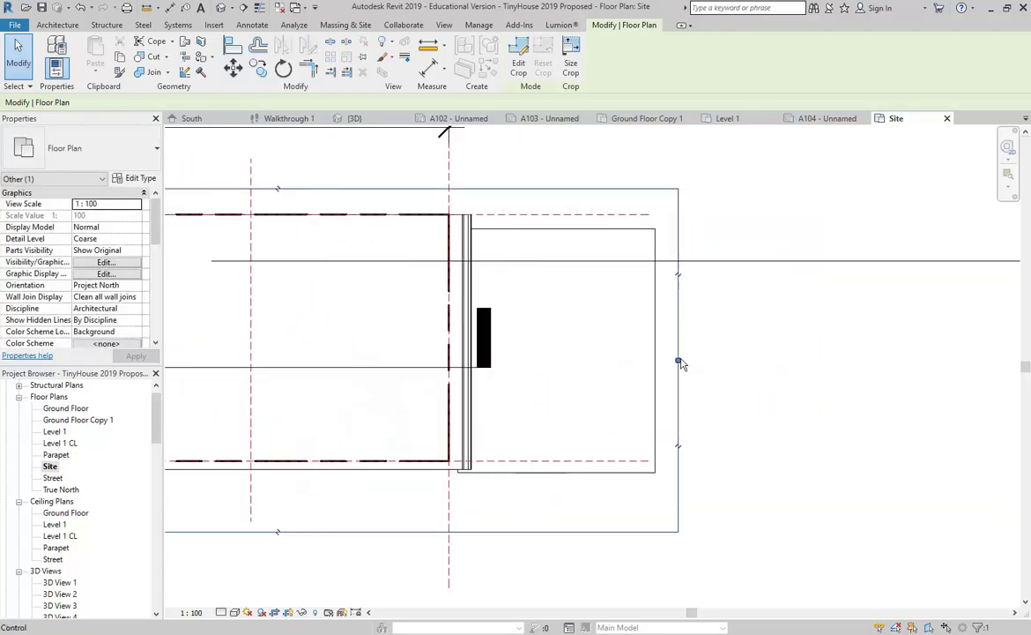
pyautogui.scroll(-4, 654, 364)
pyautogui.moveTo(252, 341); pyautogui.dragTo(871, 395, button='middle')
pyautogui.click(371, 239)
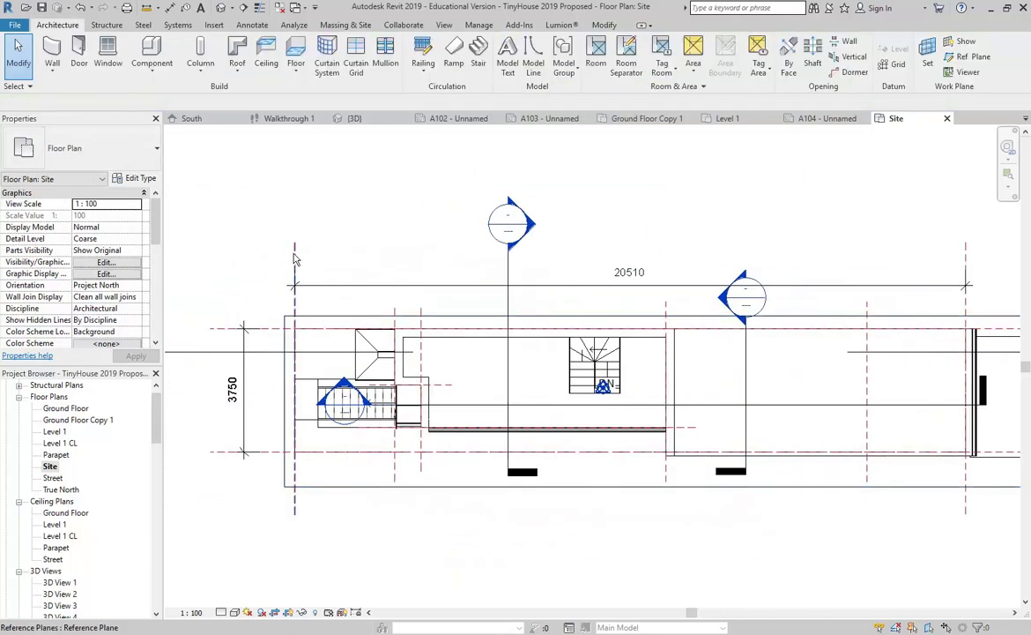
# Step: Hide the reference planes category in the Site plan
pyautogui.click(296, 257)
pyautogui.rightClick(296, 256)
pyautogui.moveTo(335, 362)
pyautogui.click(451, 374)
# Step: Hide the upper lengthwise section line as an element in the Site plan
pyautogui.moveTo(419, 368); pyautogui.dragTo(634, 373, button='middle')
pyautogui.click(311, 357)
pyautogui.rightClick(310, 358)
pyautogui.moveTo(344, 134)
pyautogui.click(490, 133)
# Step: Move the remaining lengthwise section's tail further beyond the end wall and its head out to the crop edge past the entry stairs
pyautogui.moveTo(637, 257); pyautogui.dragTo(253, 263, button='middle')
pyautogui.scroll(1, 253, 262)
pyautogui.moveTo(534, 293); pyautogui.dragTo(730, 267, button='middle')
pyautogui.scroll(1, 729, 267)
pyautogui.moveTo(630, 282); pyautogui.dragTo(567, 311, button='middle')
pyautogui.moveTo(863, 396); pyautogui.dragTo(674, 379, button='middle')
pyautogui.scroll(2, 656, 376)
pyautogui.moveTo(630, 367); pyautogui.dragTo(660, 367)
pyautogui.scroll(-2, 480, 388)
pyautogui.moveTo(478, 388); pyautogui.dragTo(816, 398, button='middle')
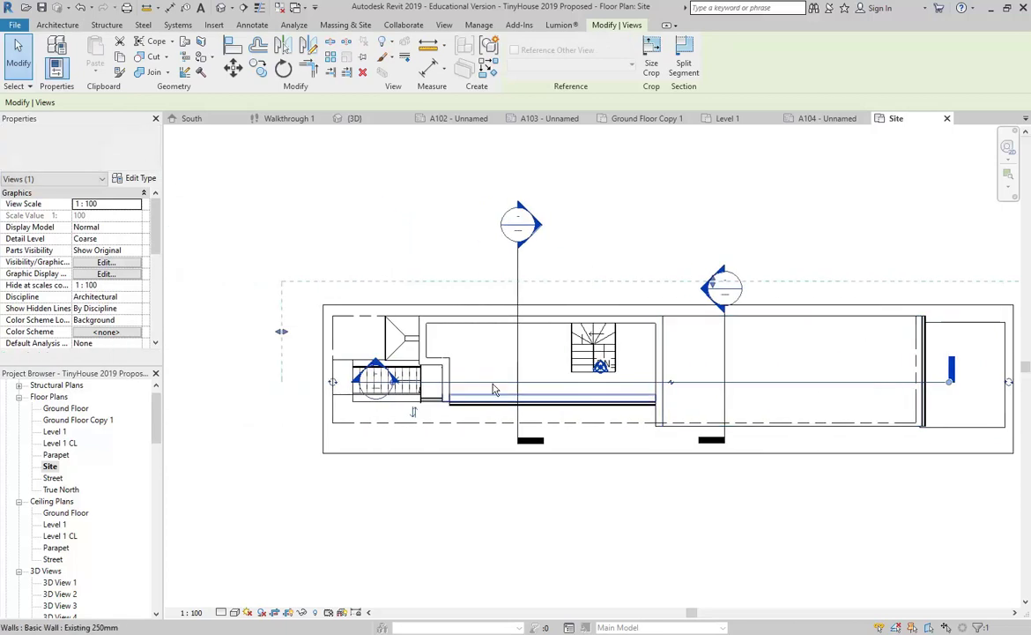
pyautogui.scroll(1, 421, 358)
pyautogui.moveTo(332, 385); pyautogui.dragTo(329, 384)
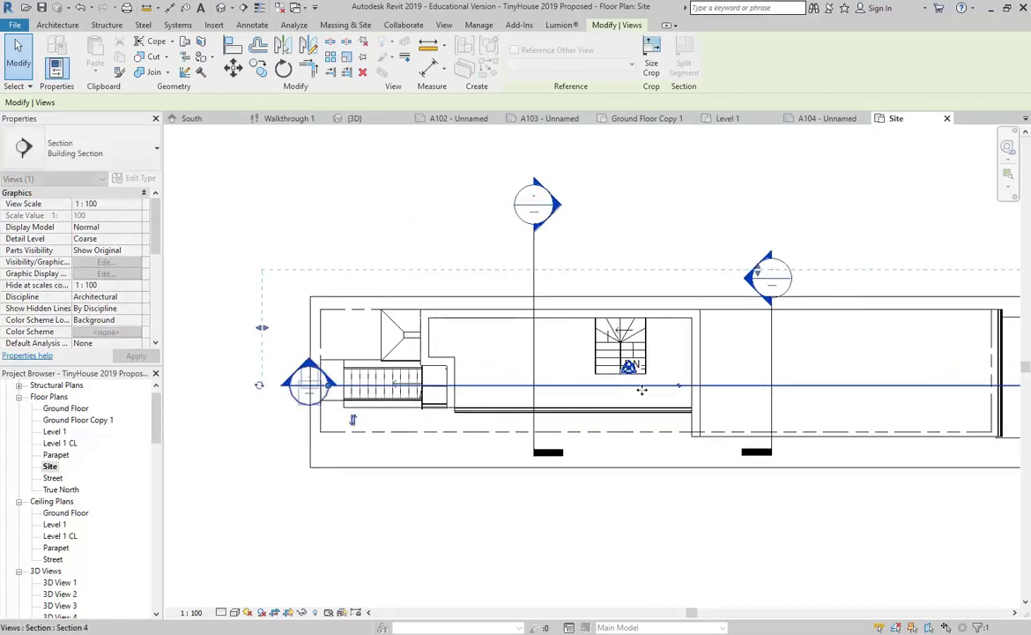
# Step: Break the lengthwise section line and widen the gap until only short segments remain at both ends
pyautogui.click(681, 386)
pyautogui.moveTo(631, 423); pyautogui.dragTo(505, 426, button='middle')
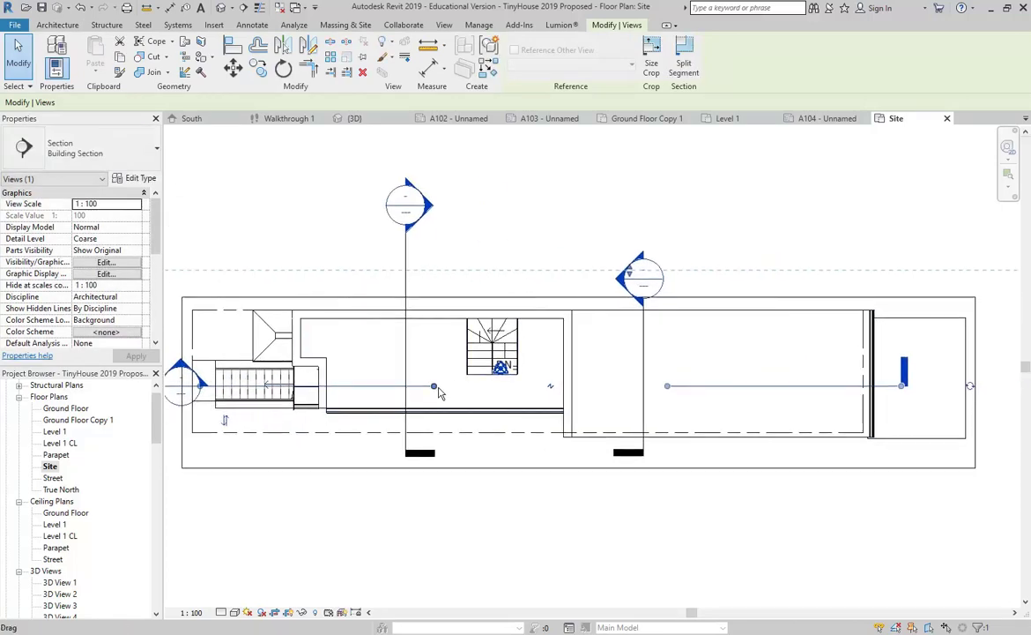
pyautogui.moveTo(727, 387); pyautogui.dragTo(841, 386)
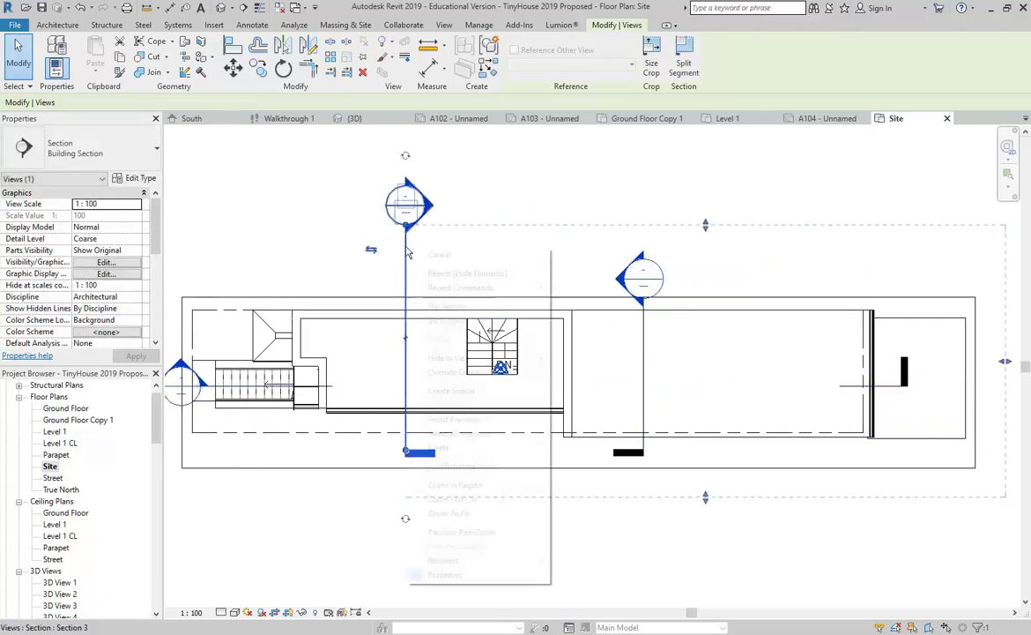
# Step: Hide the cross section line left of the winder staircase as an element in the view
pyautogui.rightClick(404, 248)
pyautogui.moveTo(445, 355)
pyautogui.click(582, 357)
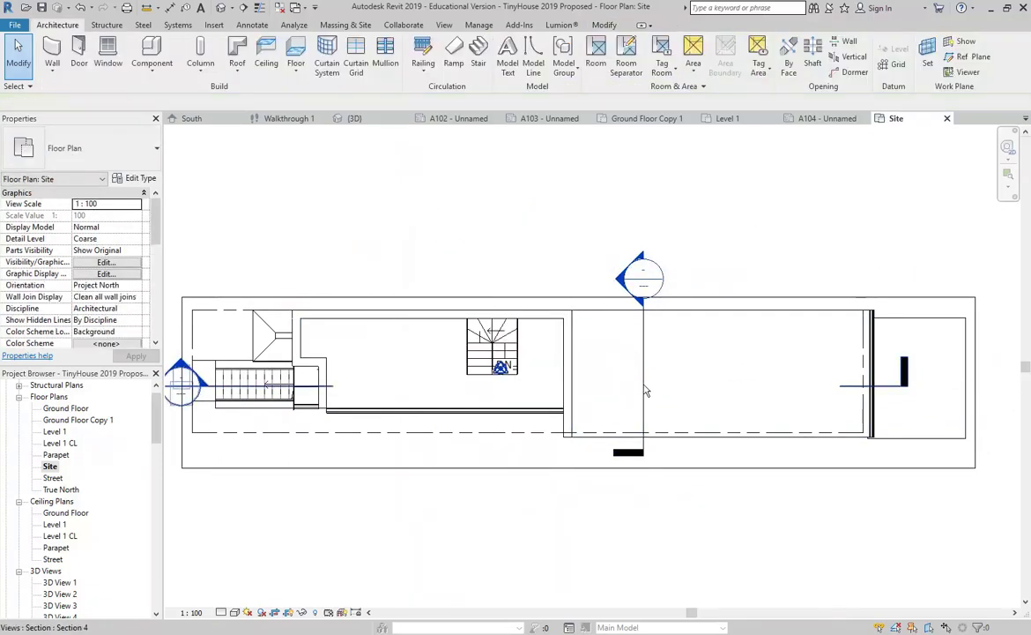
# Step: Break the remaining cross section line with a gap in its middle and deselect it
pyautogui.click(646, 387)
pyautogui.click(668, 550)
pyautogui.click(644, 451)
pyautogui.scroll(1, 646, 451)
pyautogui.click(644, 353)
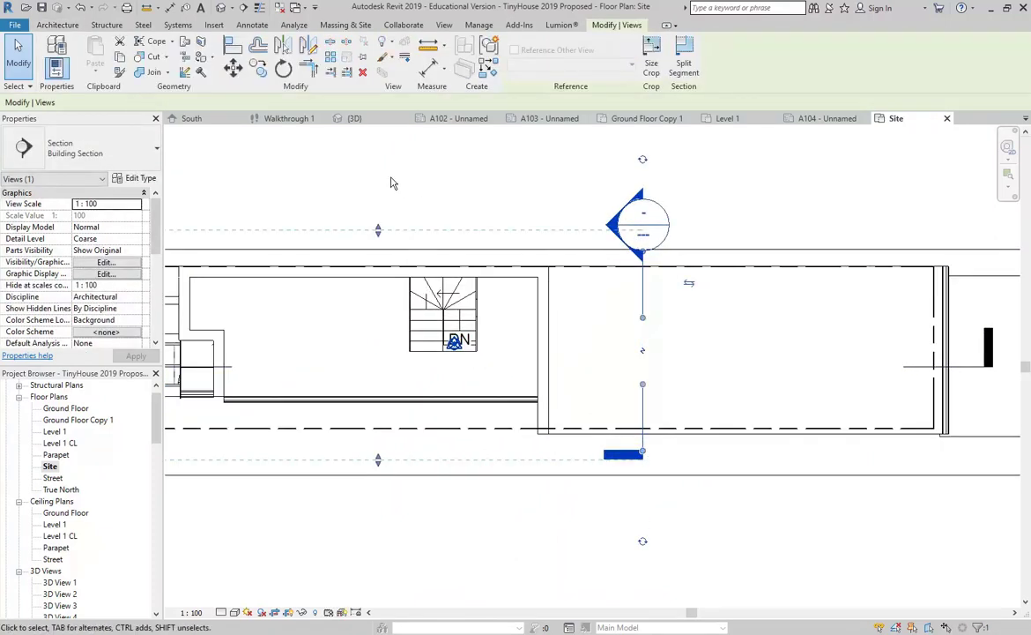
pyautogui.click(392, 181)
pyautogui.scroll(-1, 393, 184)
pyautogui.moveTo(430, 237); pyautogui.dragTo(575, 286, button='middle')
pyautogui.scroll(-1, 569, 256)
# Step: Open sheet A103 and place the Site floor plan in the upper part of the sheet
pyautogui.scroll(-5, 53, 476)
pyautogui.doubleClick(58, 467)
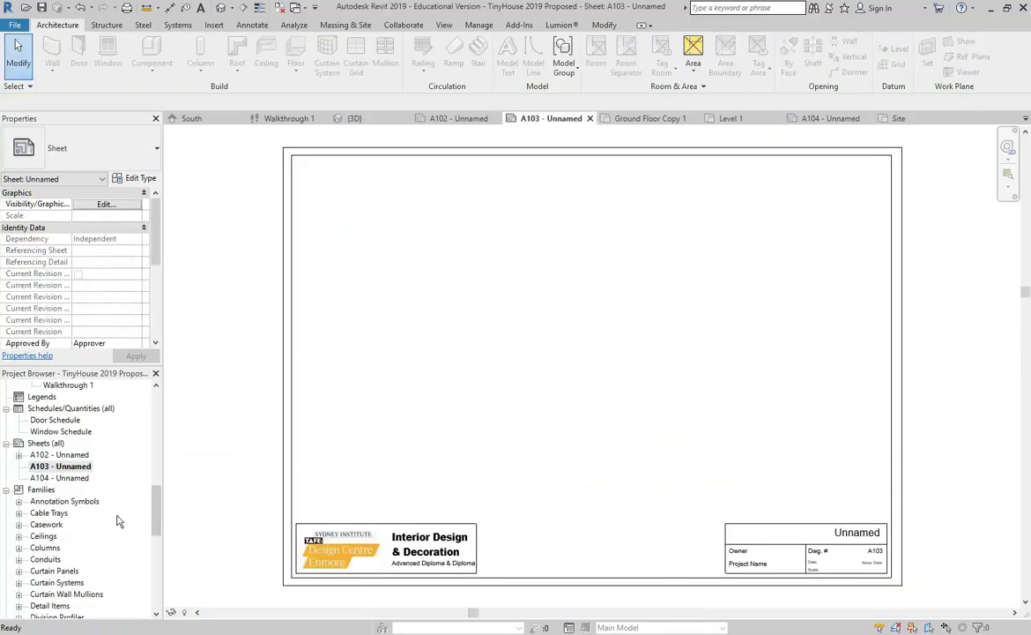
pyautogui.scroll(6, 153, 529)
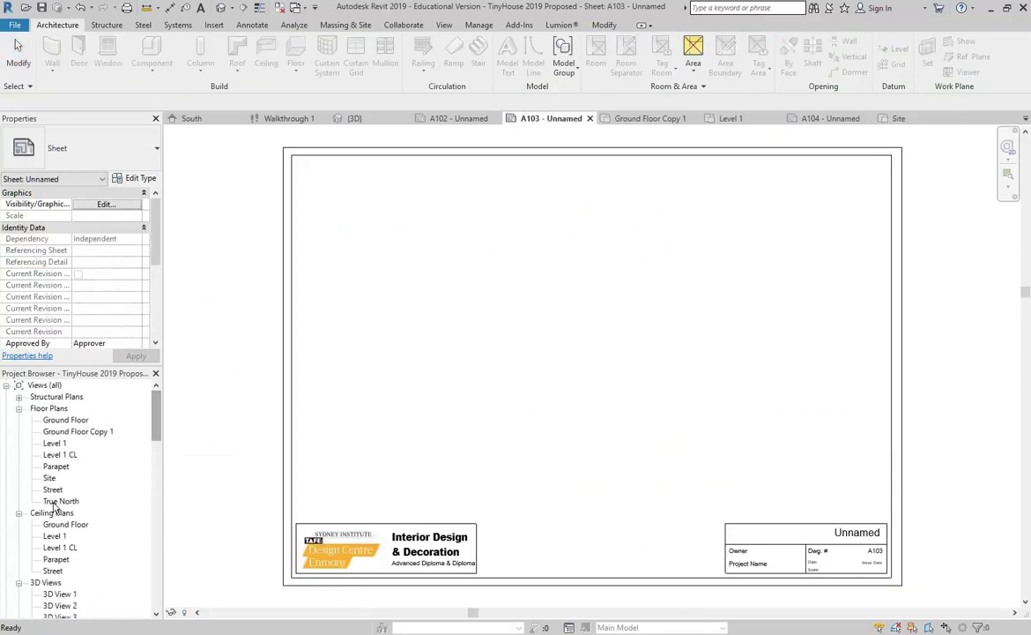
pyautogui.moveTo(49, 481); pyautogui.dragTo(531, 298)
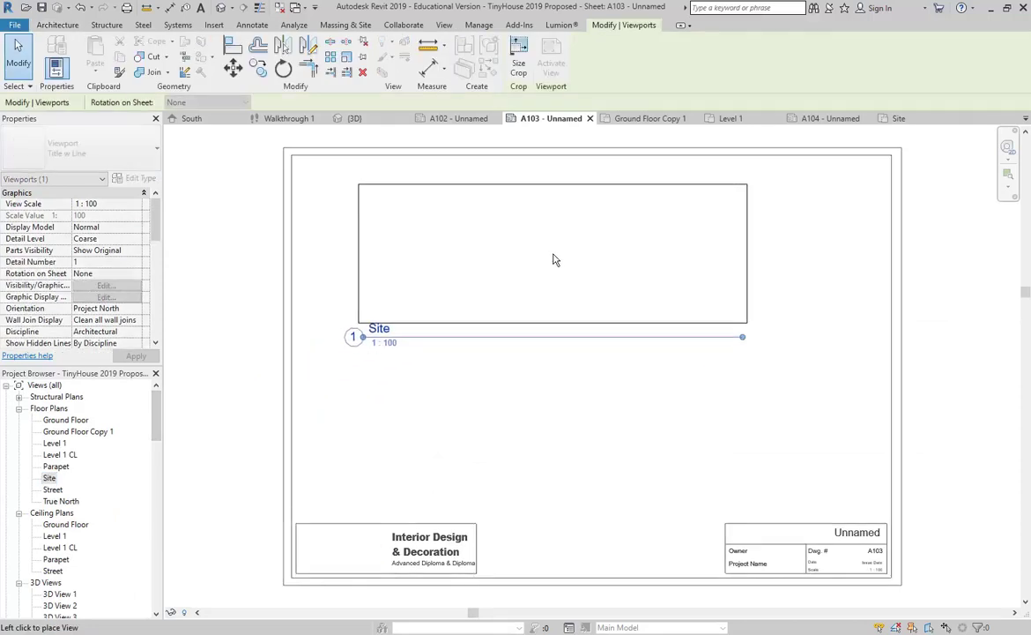
pyautogui.click(521, 249)
pyautogui.press('Escape')
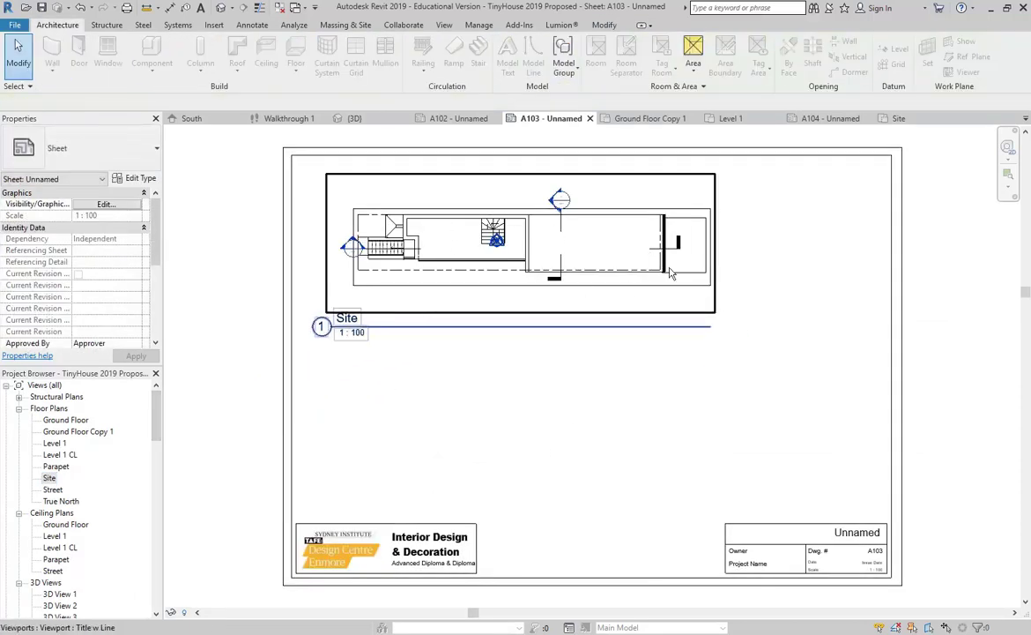
# Step: Examine the placed Site viewport on sheet A103, including its section marks and the staircase
pyautogui.scroll(2, 648, 253)
pyautogui.scroll(2, 682, 341)
pyautogui.scroll(-1, 682, 341)
pyautogui.moveTo(681, 342); pyautogui.dragTo(730, 356, button='middle')
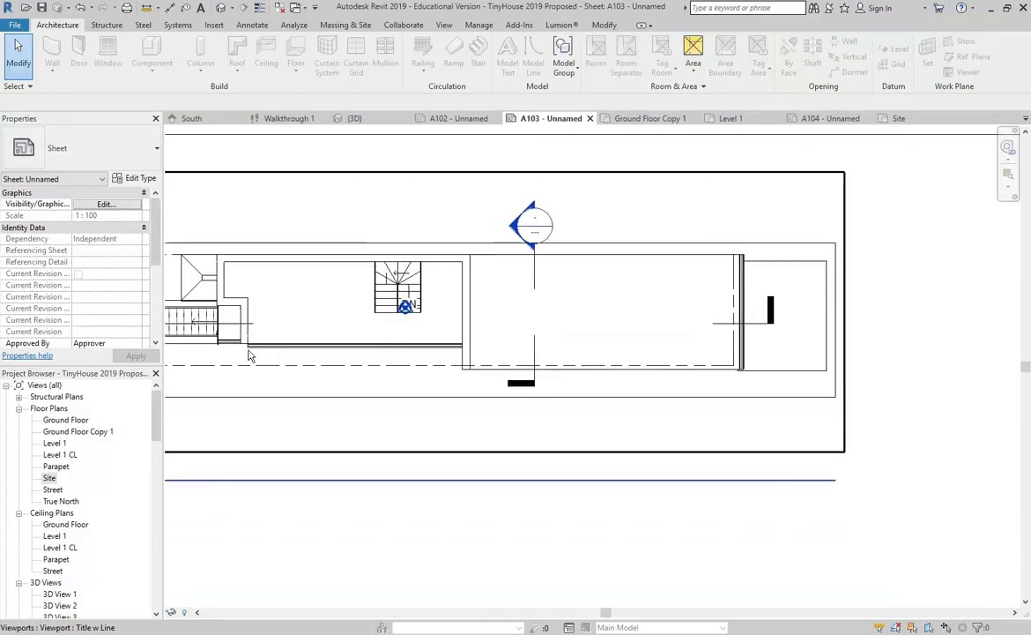
pyautogui.moveTo(282, 364); pyautogui.dragTo(485, 368, button='middle')
pyautogui.scroll(-2, 634, 409)
pyautogui.moveTo(635, 409); pyautogui.dragTo(470, 351, button='middle')
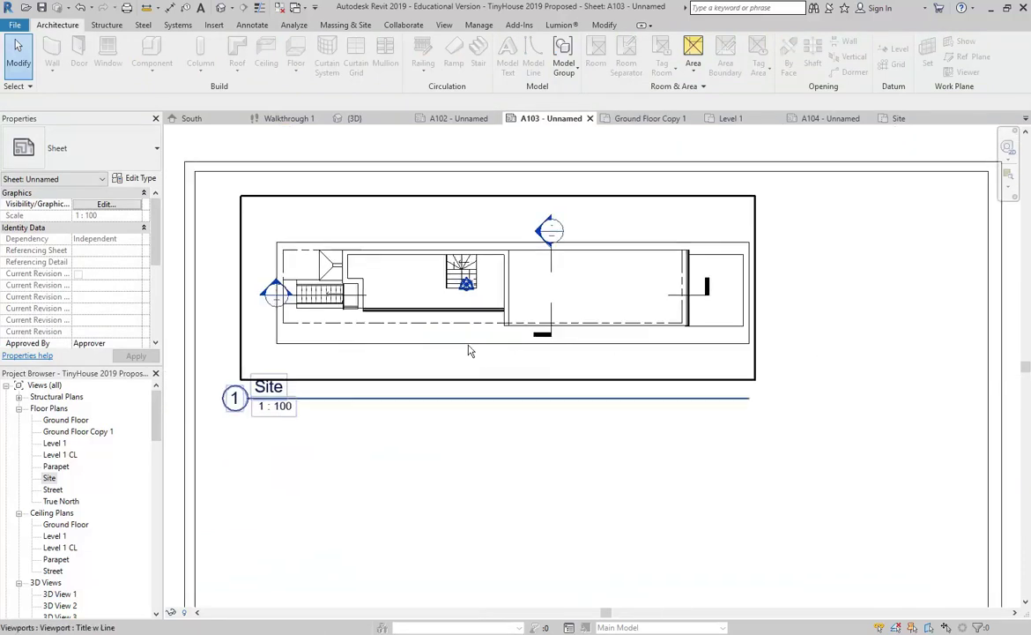
pyautogui.moveTo(498, 450); pyautogui.dragTo(478, 380, button='middle')
pyautogui.scroll(-1, 477, 380)
pyautogui.scroll(1, 415, 203)
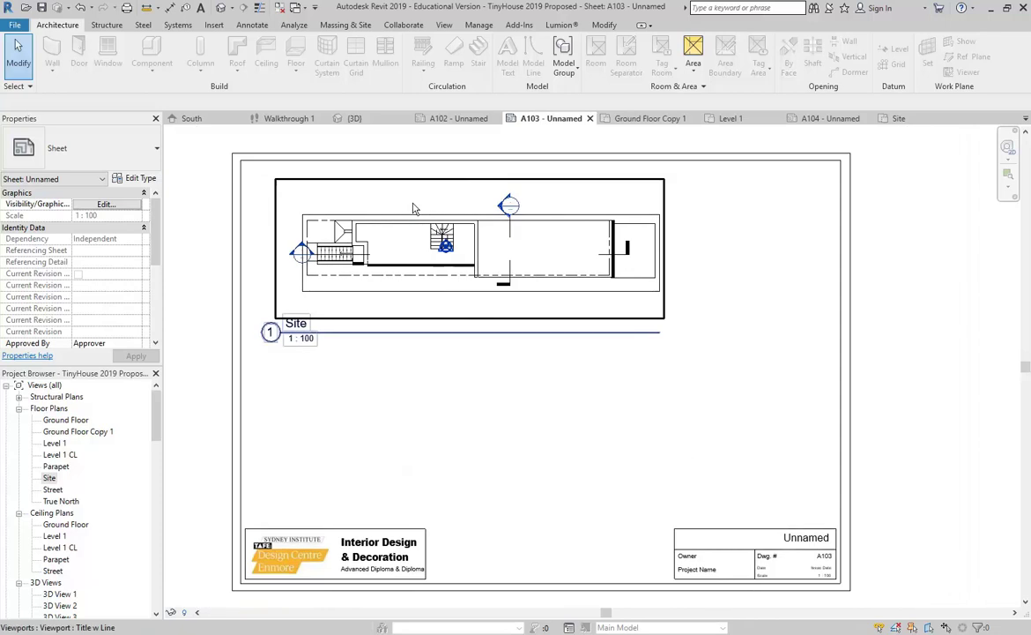
pyautogui.scroll(2, 431, 247)
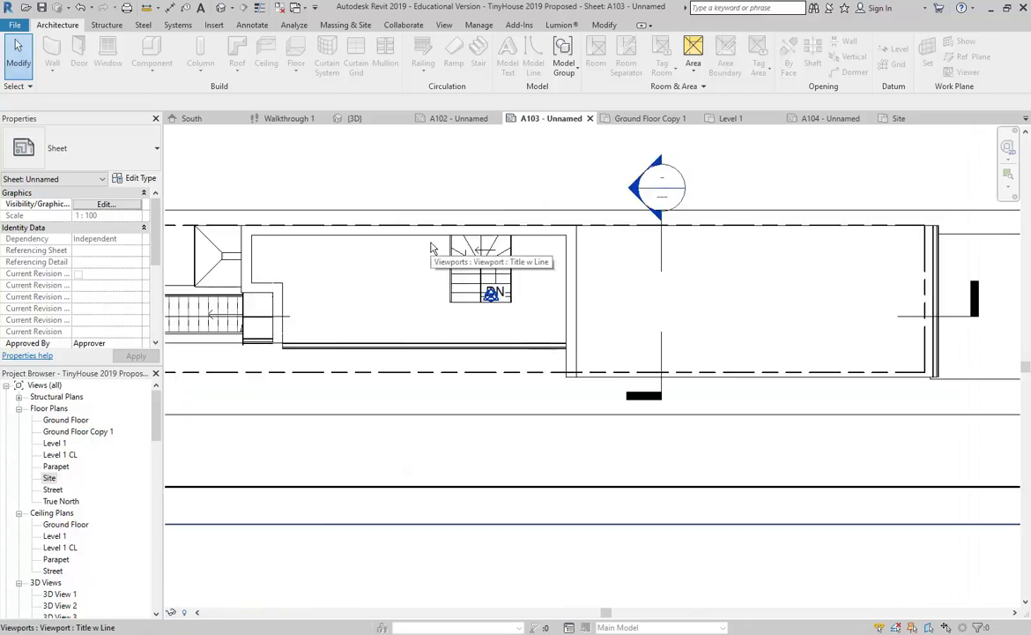
# Step: Reopen the Site floor plan and hide the winder staircase as an element in the view
pyautogui.doubleClick(50, 479)
pyautogui.scroll(3, 571, 367)
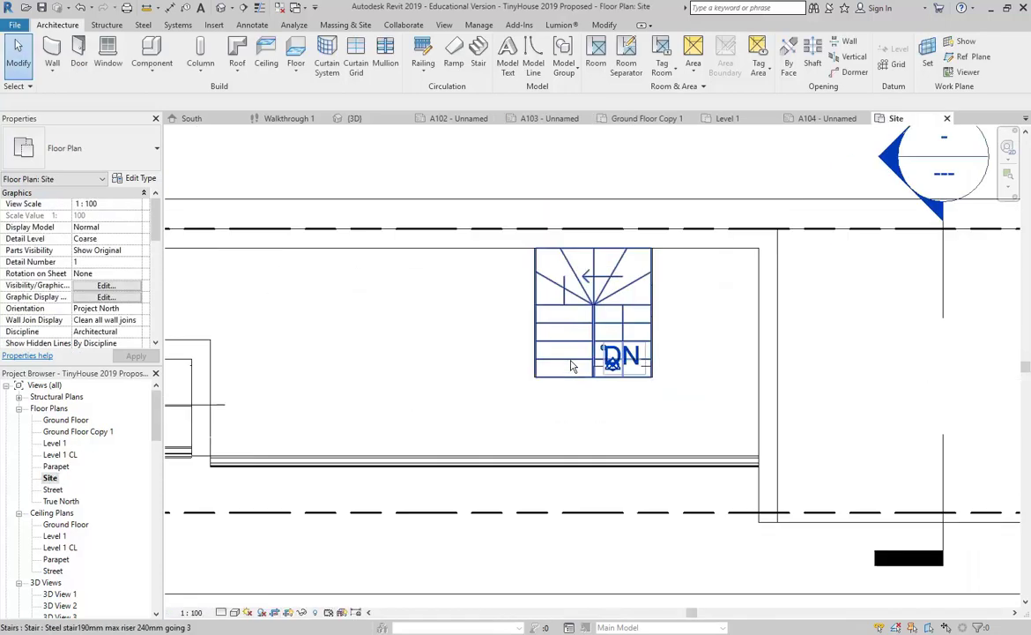
pyautogui.click(571, 367)
pyautogui.rightClick(568, 358)
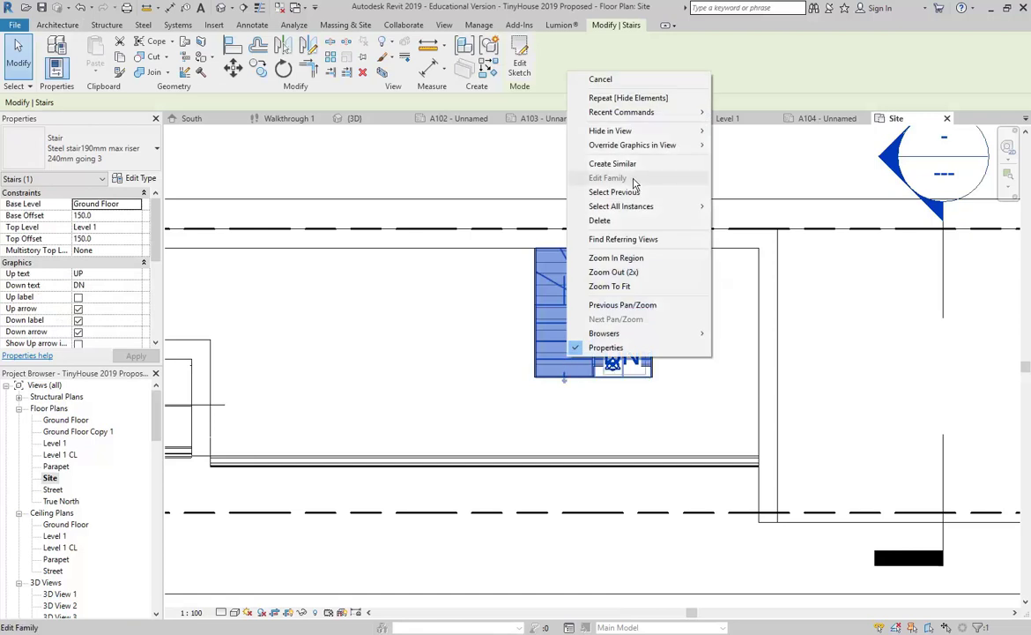
pyautogui.moveTo(631, 134)
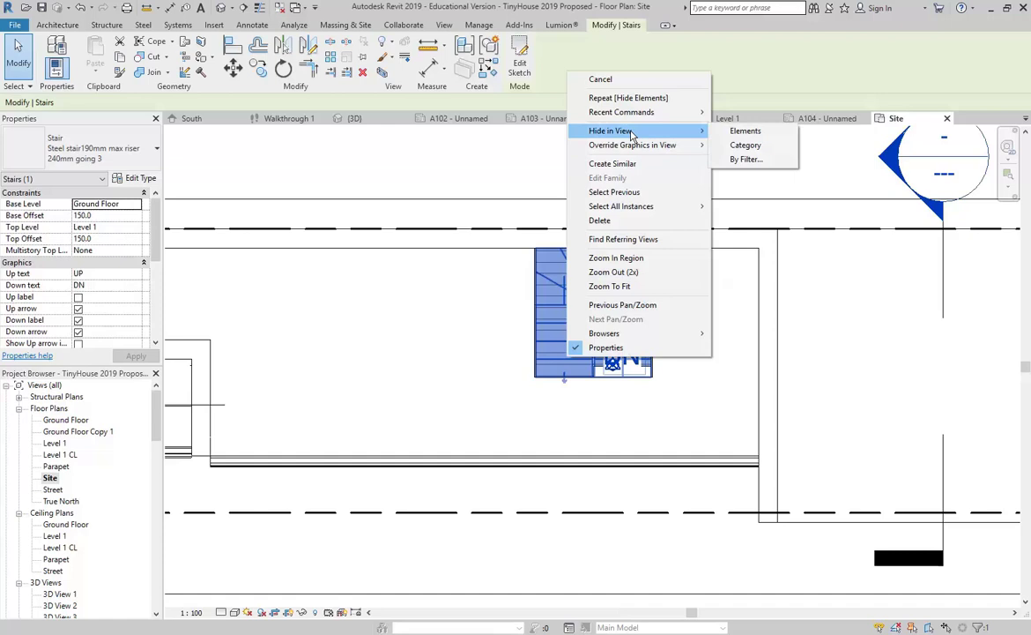
pyautogui.click(746, 130)
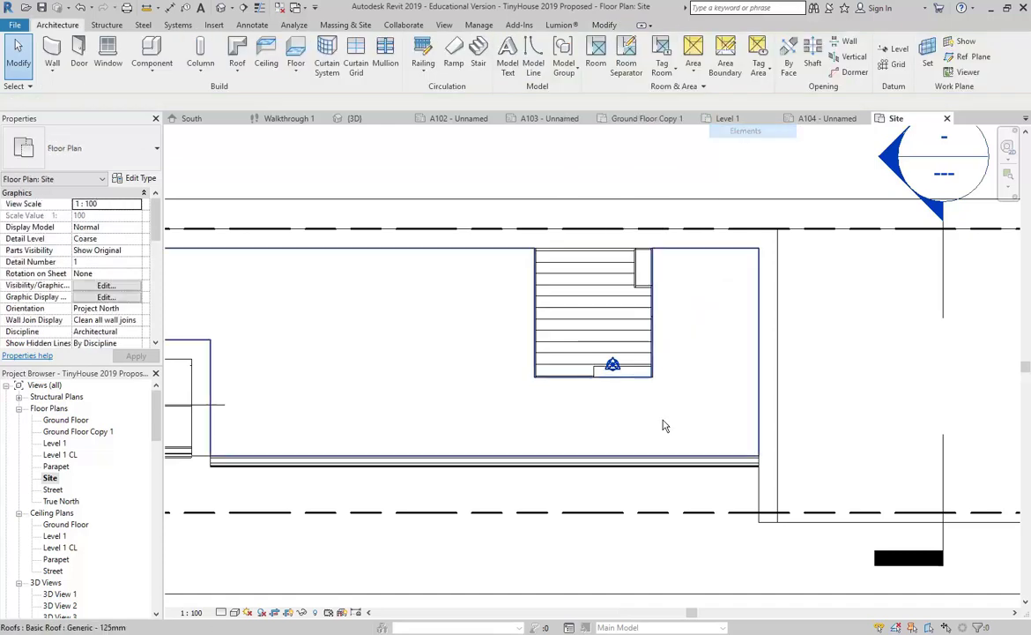
# Step: Set the top constraint of the staircase shaft opening to Level 1 and deselect it
pyautogui.click(561, 343)
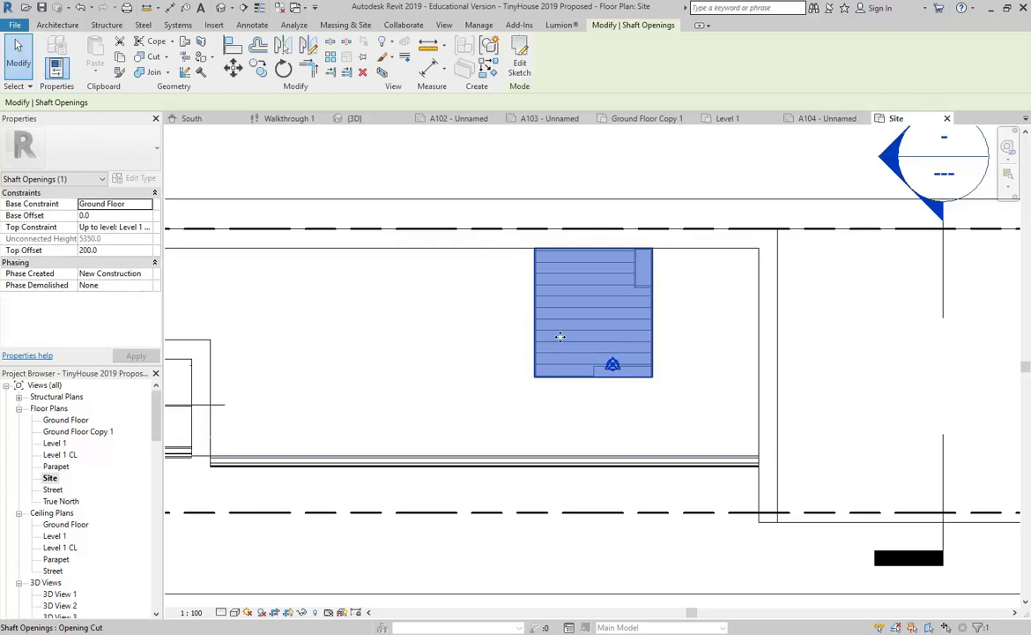
pyautogui.click(121, 252)
pyautogui.click(148, 228)
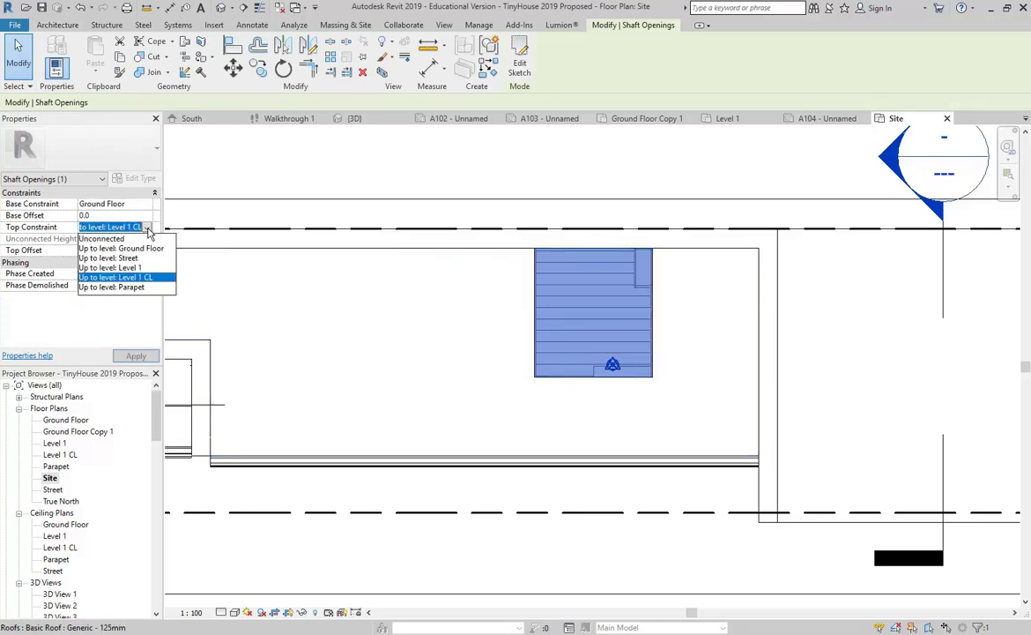
pyautogui.click(124, 273)
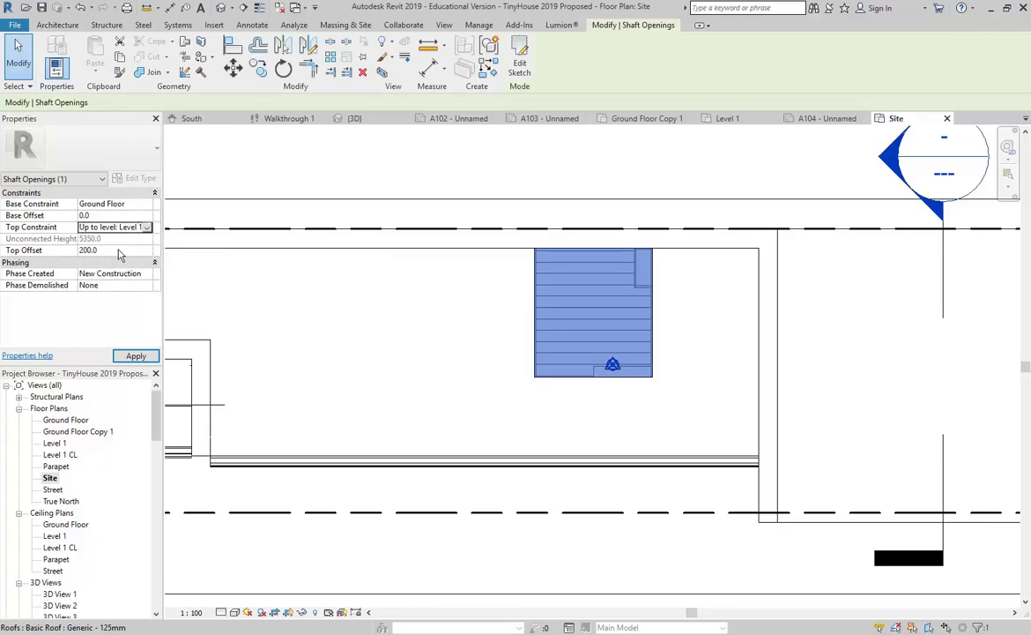
pyautogui.click(476, 174)
# Step: Edit the property line sketch, moving its short end line outward to the outer edge of the end floor slab, and finish the sketch
pyautogui.scroll(-3, 474, 175)
pyautogui.scroll(-1, 470, 192)
pyautogui.moveTo(472, 194); pyautogui.dragTo(481, 265, button='middle')
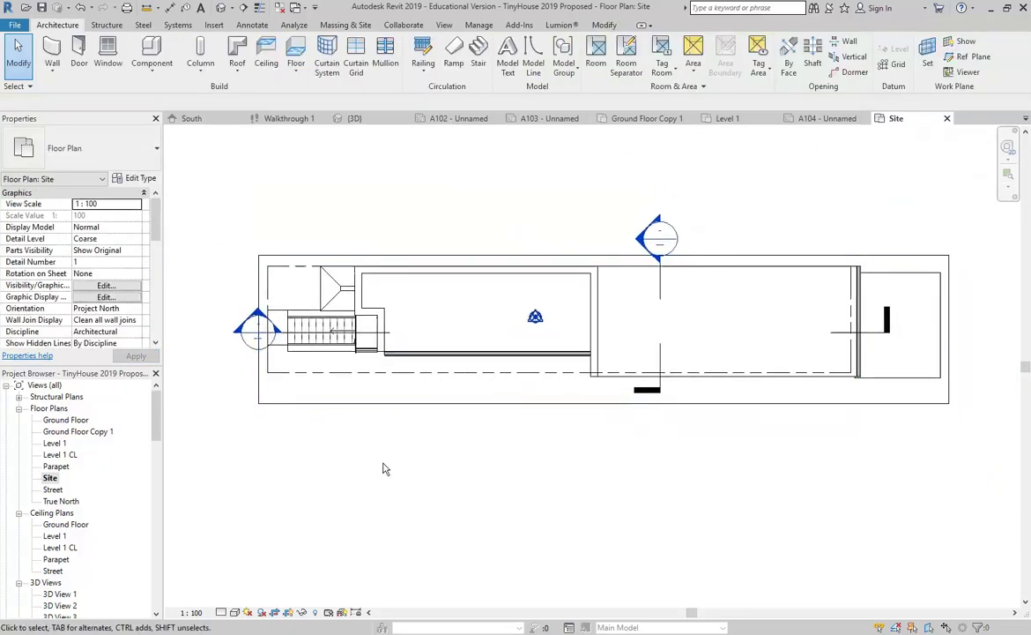
pyautogui.doubleClick(522, 371)
pyautogui.moveTo(719, 329)
pyautogui.mouseDown(button='middle')
pyautogui.moveTo(532, 328)
pyautogui.moveTo(304, 305)
pyautogui.mouseUp(button='middle')
pyautogui.scroll(2, 421, 299)
pyautogui.moveTo(441, 293); pyautogui.dragTo(574, 276)
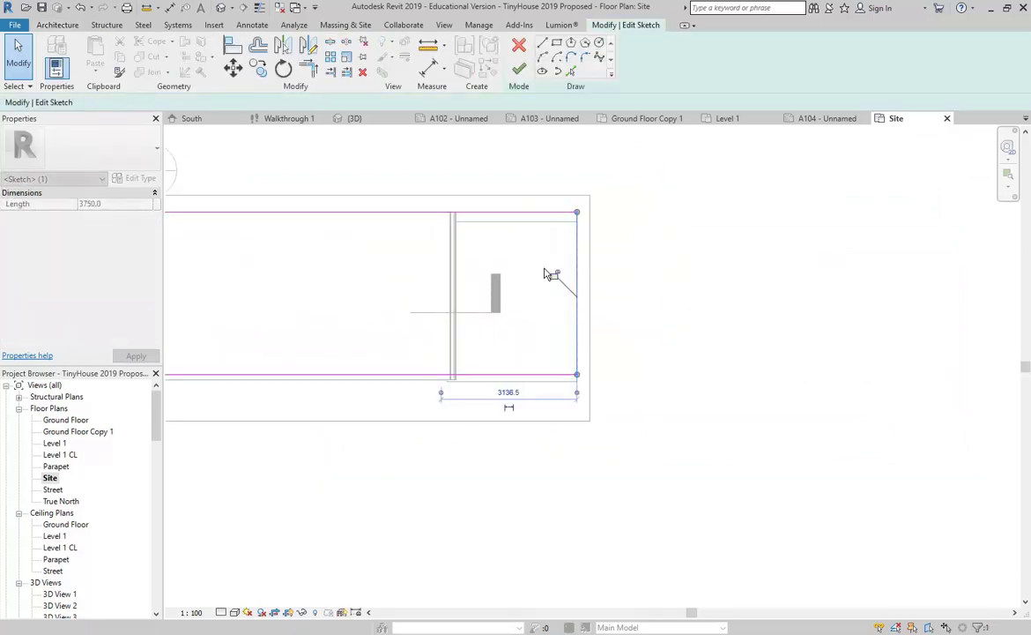
pyautogui.scroll(-3, 877, 442)
pyautogui.scroll(3, 850, 444)
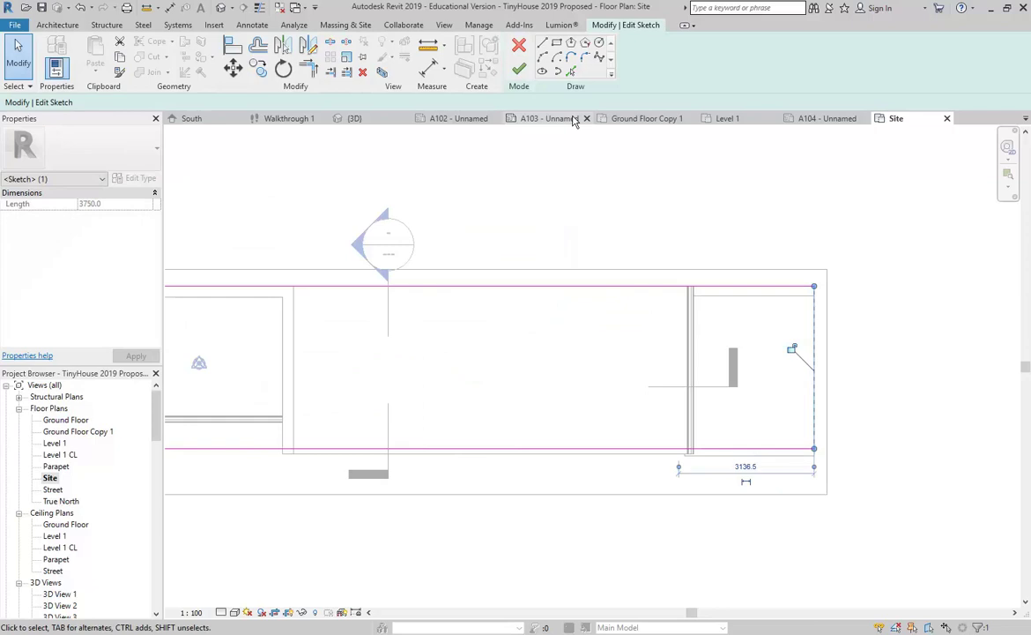
pyautogui.click(520, 77)
# Step: Move the Generic 300mm floor at the end of the site so its upper edge aligns with the property line
pyautogui.scroll(2, 794, 296)
pyautogui.click(714, 298)
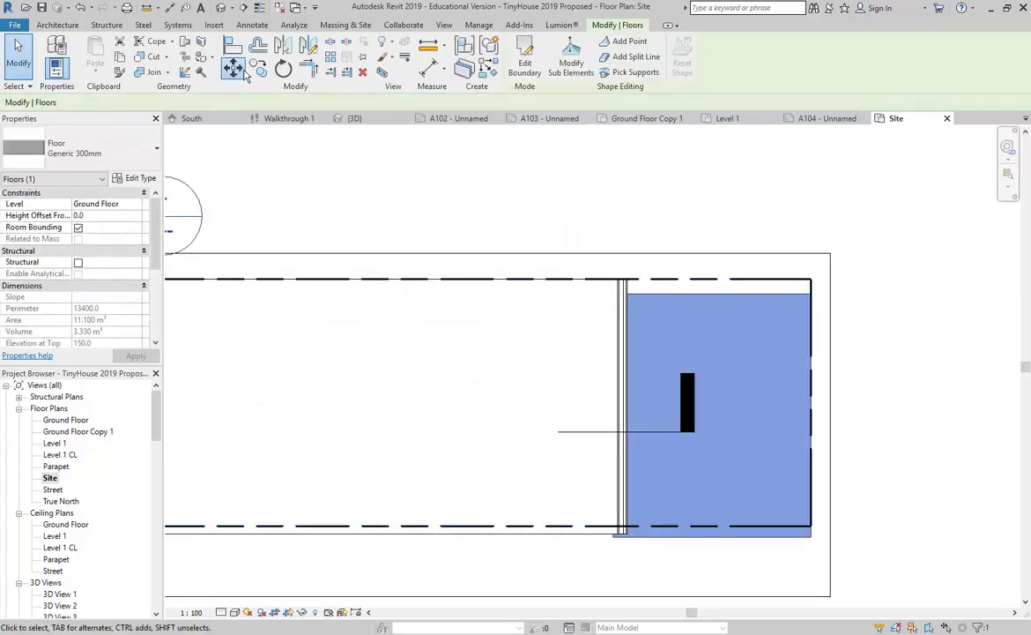
pyautogui.click(234, 69)
pyautogui.press('Escape')
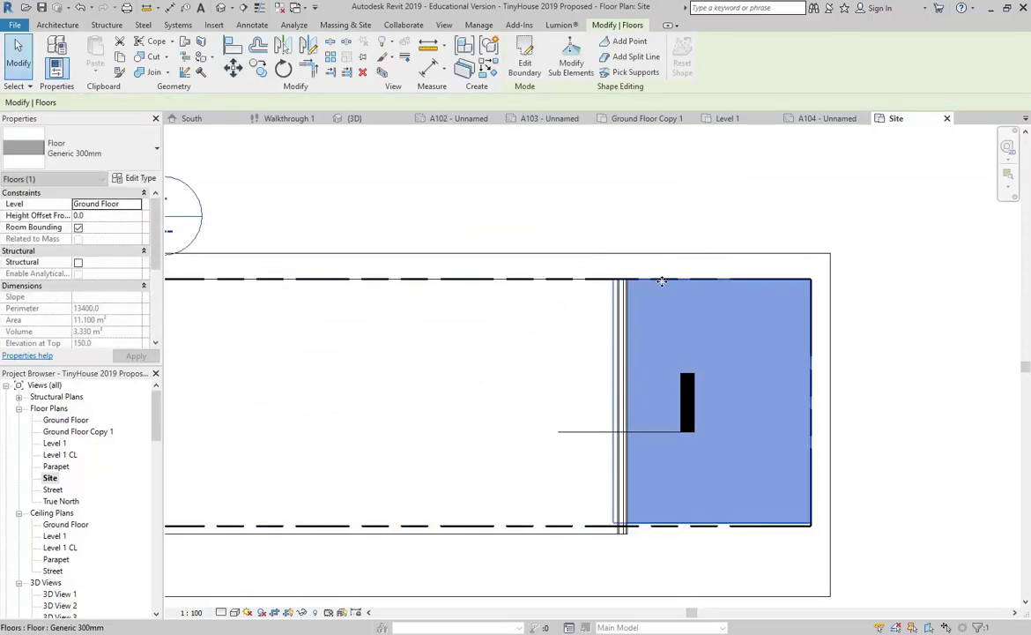
# Step: Edit the end floor's boundary, moving its lower edge onto the property line, finish the sketch and deselect the floor
pyautogui.scroll(-3, 592, 291)
pyautogui.scroll(3, 583, 269)
pyautogui.click(524, 73)
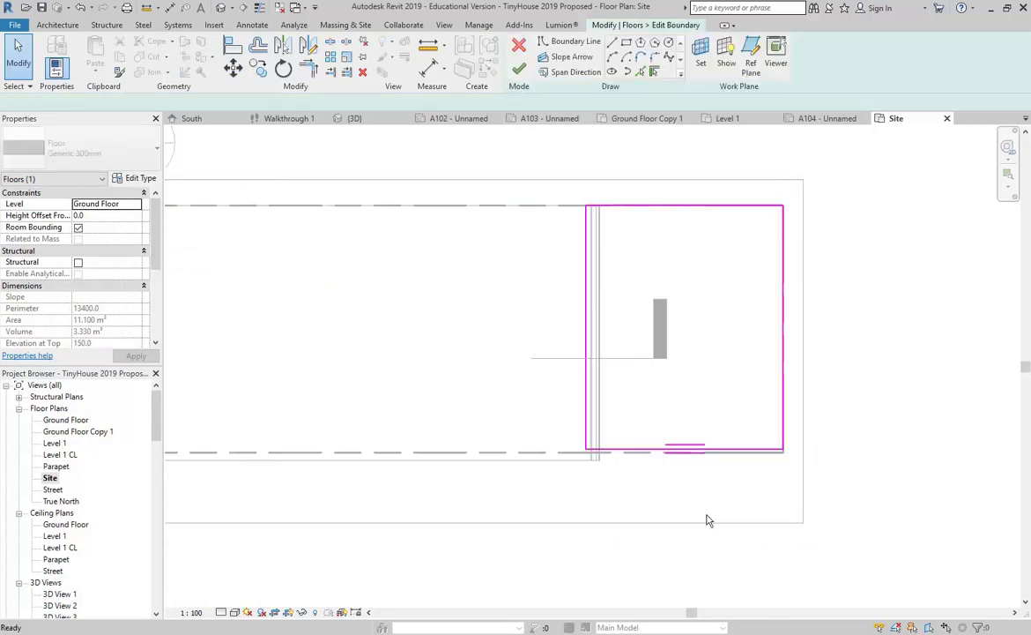
pyautogui.scroll(3, 709, 520)
pyautogui.click(590, 408)
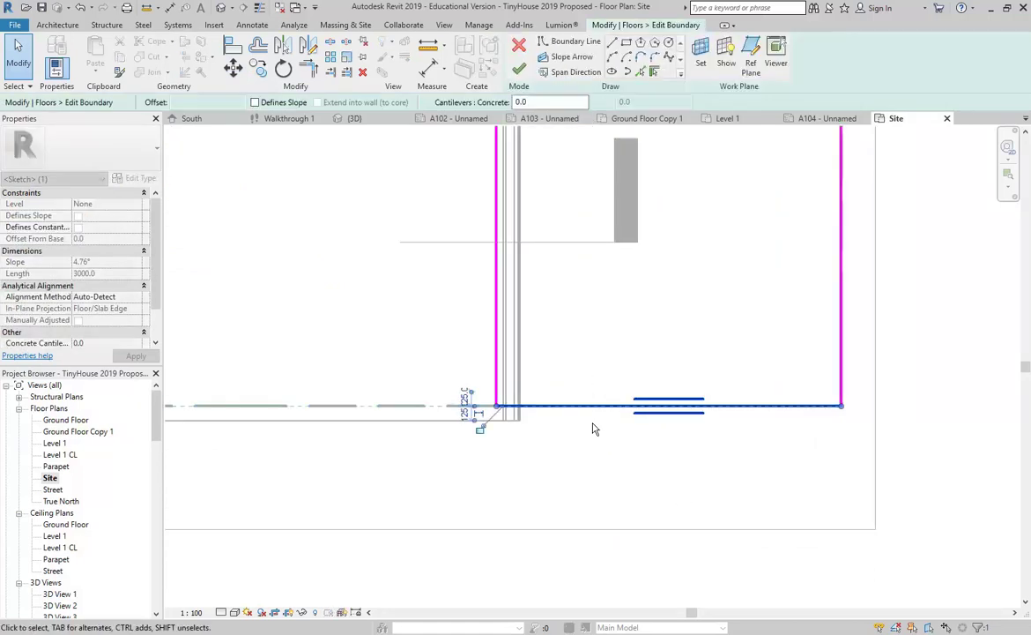
pyautogui.scroll(-3, 592, 403)
pyautogui.click(520, 69)
pyautogui.scroll(-3, 591, 251)
pyautogui.press('Escape')
# Step: Hide the Site plan's crop region and reopen sheet A103
pyautogui.moveTo(471, 271)
pyautogui.mouseDown(button='middle')
pyautogui.moveTo(616, 289)
pyautogui.moveTo(531, 285)
pyautogui.moveTo(520, 265)
pyautogui.mouseUp(button='middle')
pyautogui.moveTo(500, 228); pyautogui.dragTo(557, 250, button='middle')
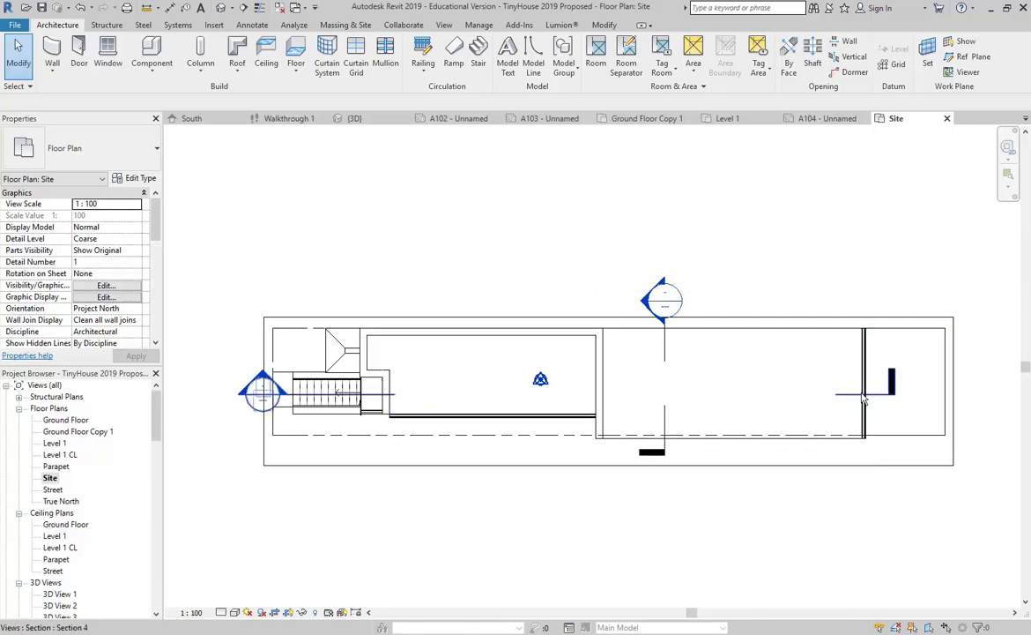
pyautogui.click(288, 613)
pyautogui.scroll(-4, 143, 410)
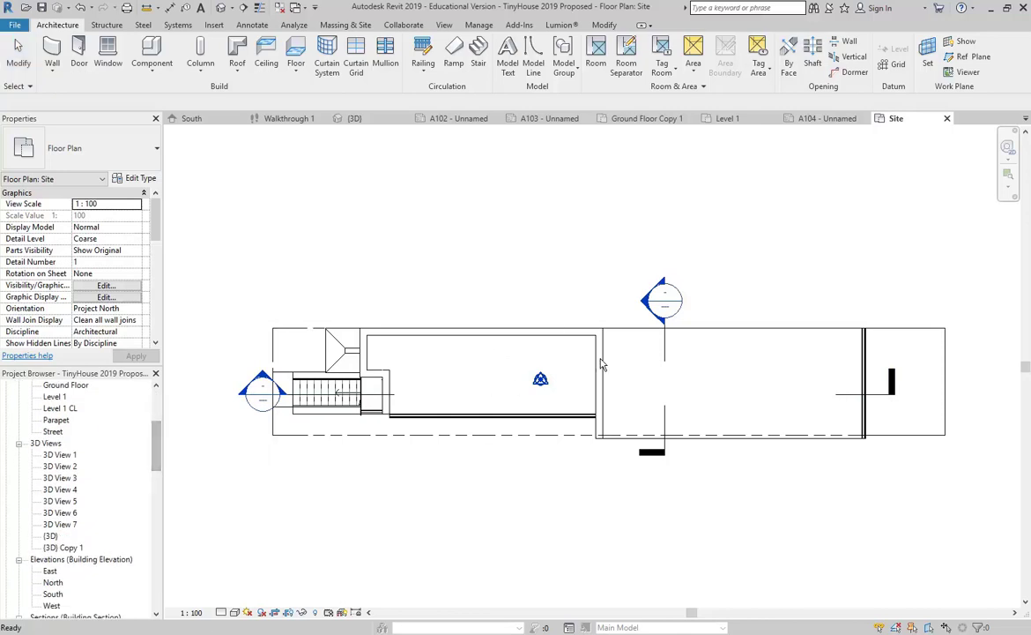
pyautogui.moveTo(160, 442); pyautogui.dragTo(159, 519)
pyautogui.click(52, 408)
pyautogui.doubleClick(44, 412)
pyautogui.scroll(-4, 507, 467)
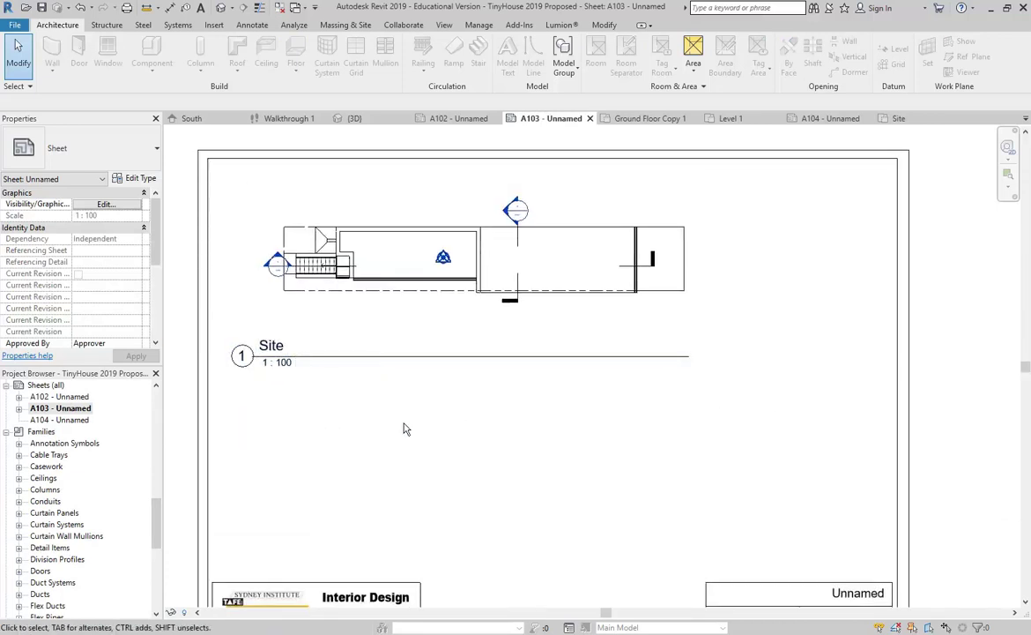
pyautogui.moveTo(410, 447); pyautogui.dragTo(414, 429, button='middle')
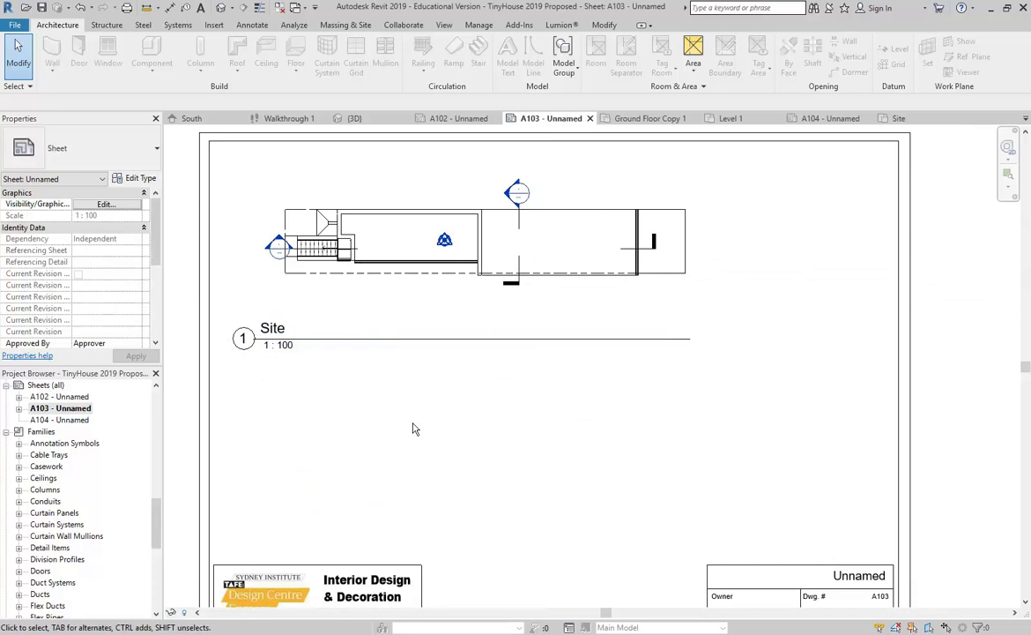
# Step: Open the Section 1 view to check it, accepting the classroom connection request for the new student
pyautogui.scroll(5, 89, 497)
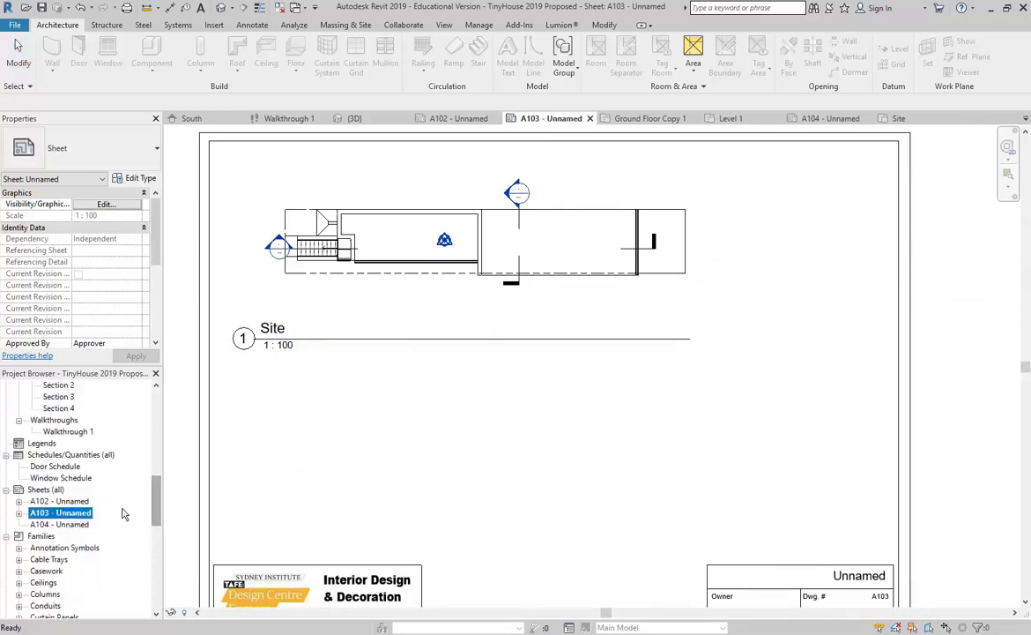
pyautogui.doubleClick(66, 446)
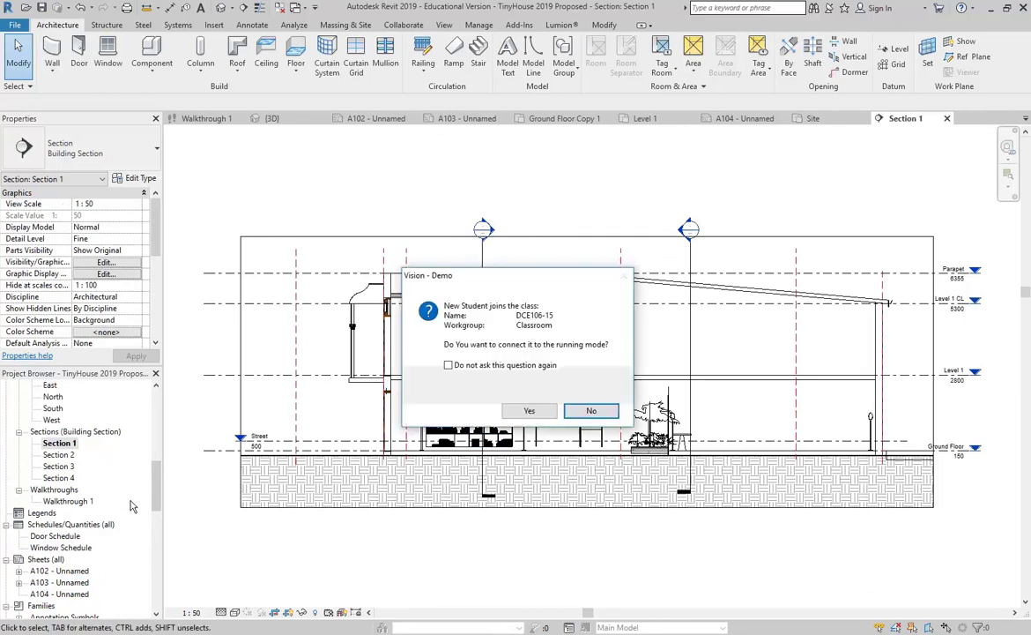
pyautogui.click(531, 411)
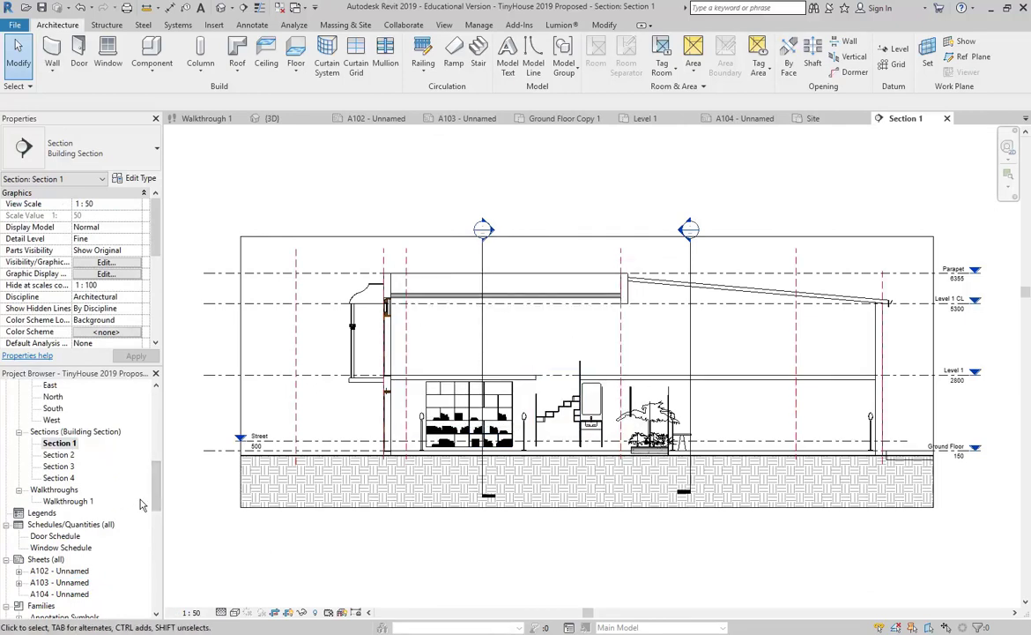
# Step: Open the Ground Floor plan and rename the lengthwise section's view to Section AA
pyautogui.scroll(10, 151, 500)
pyautogui.doubleClick(66, 420)
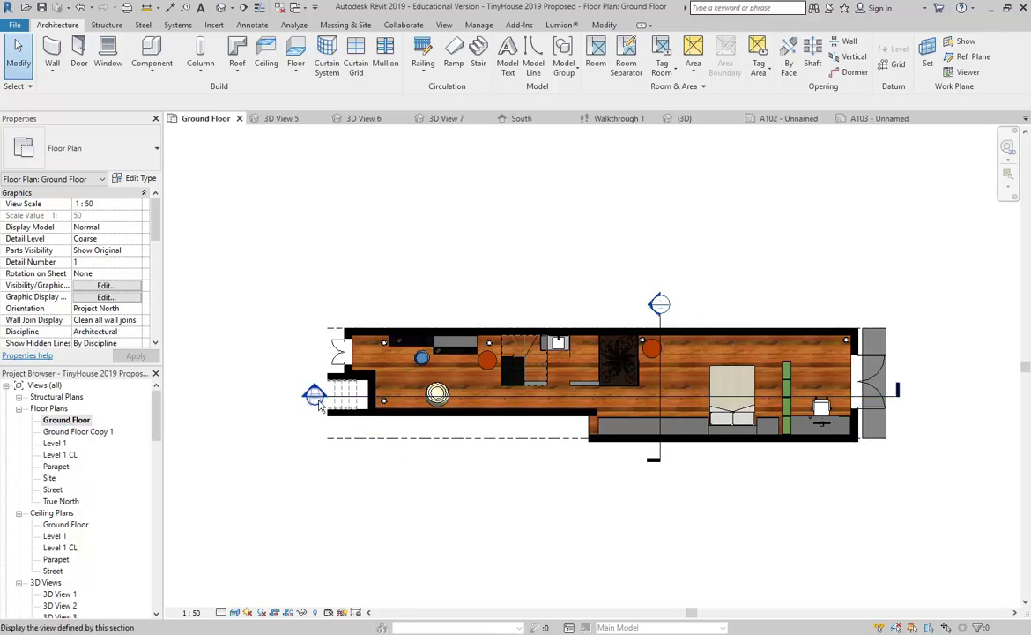
pyautogui.scroll(2, 319, 403)
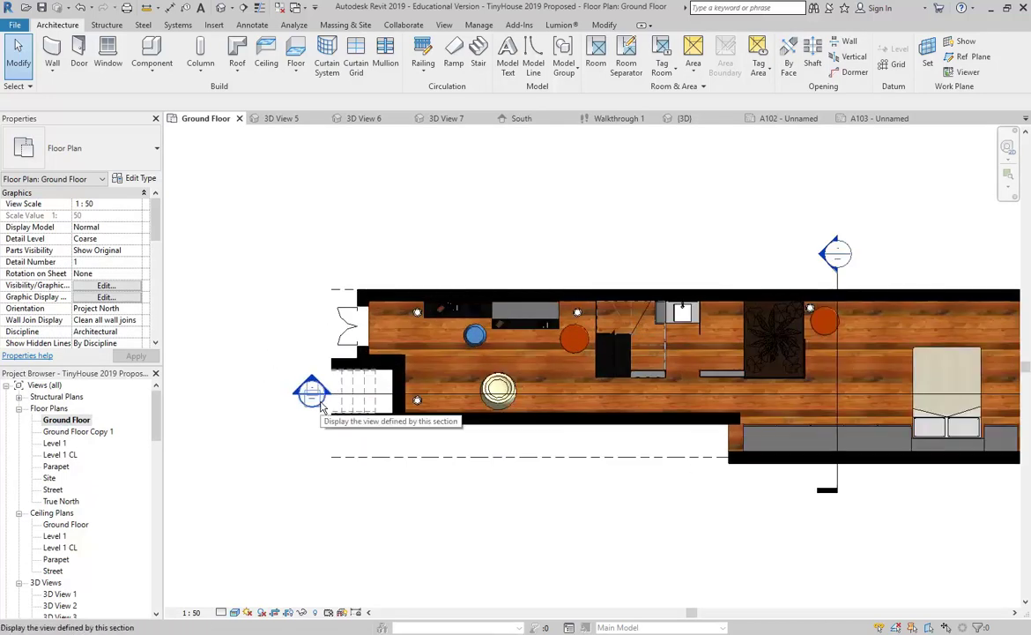
pyautogui.scroll(2, 323, 406)
pyautogui.click(352, 388)
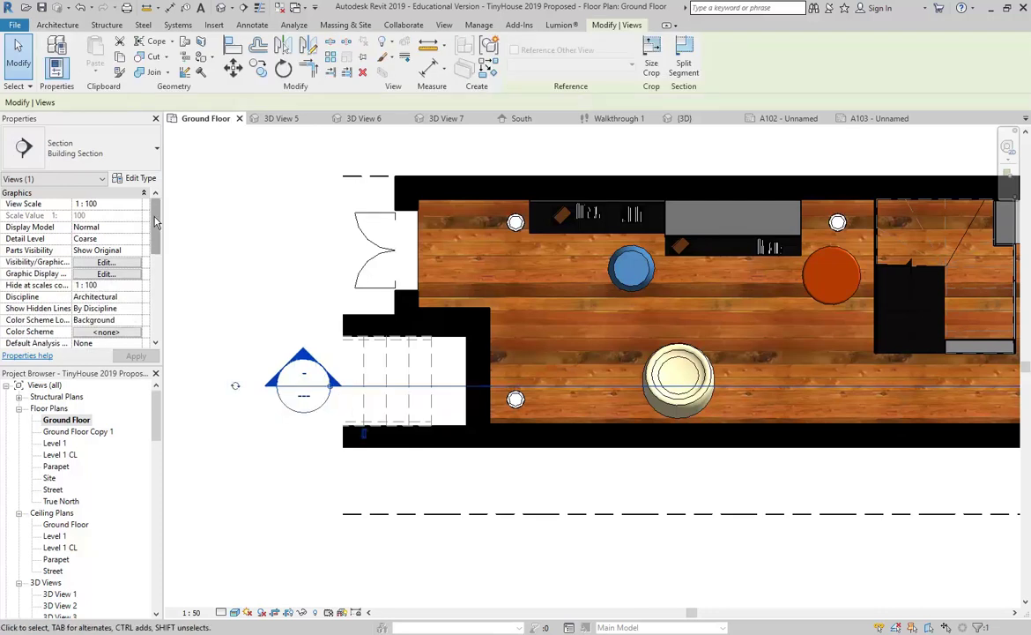
pyautogui.scroll(-5, 155, 226)
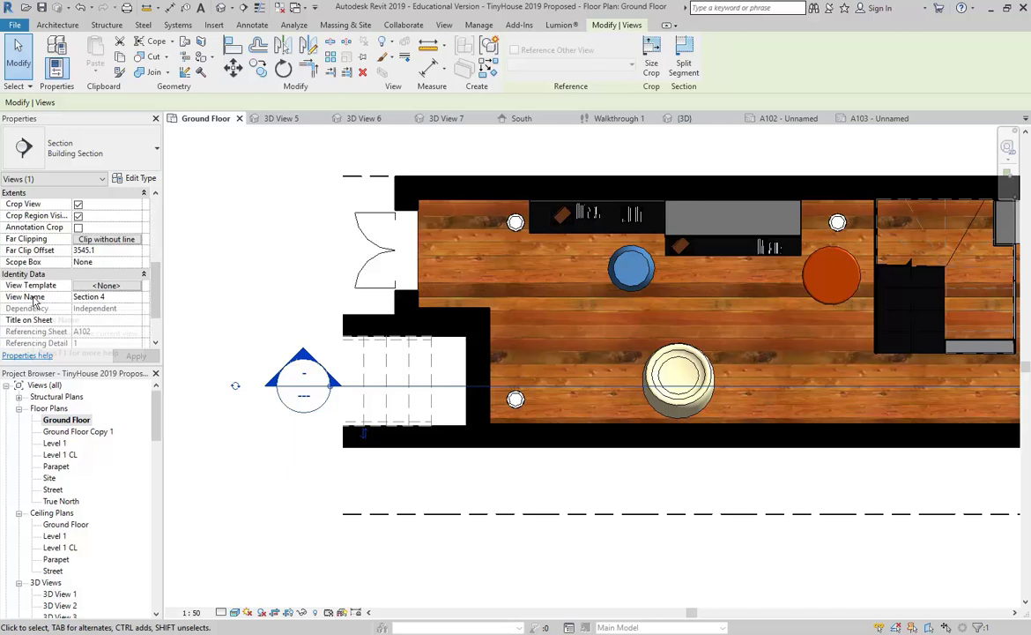
pyautogui.click(133, 297)
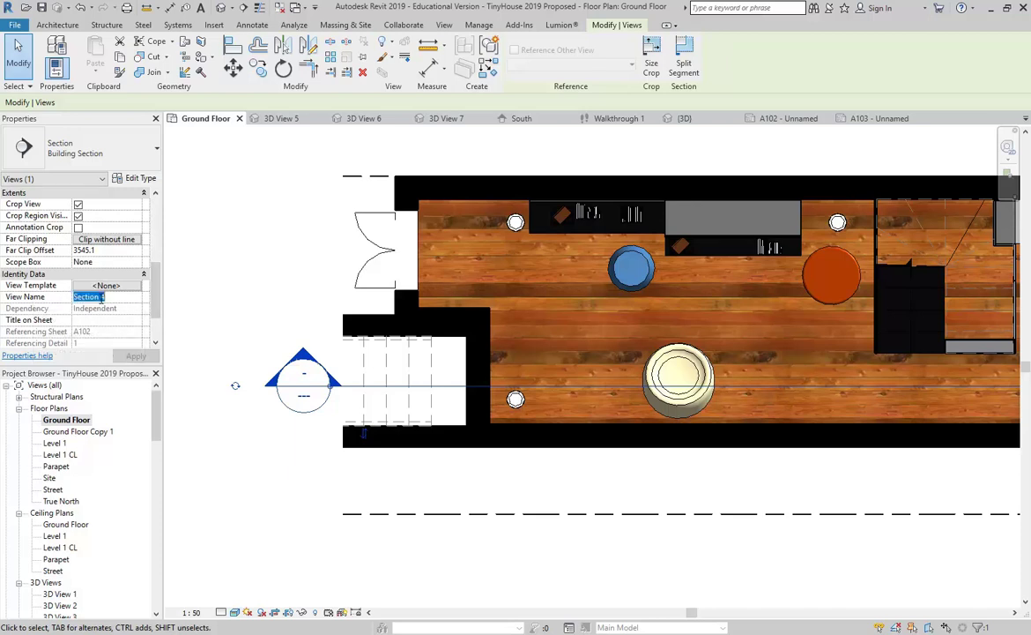
pyautogui.write('AA')
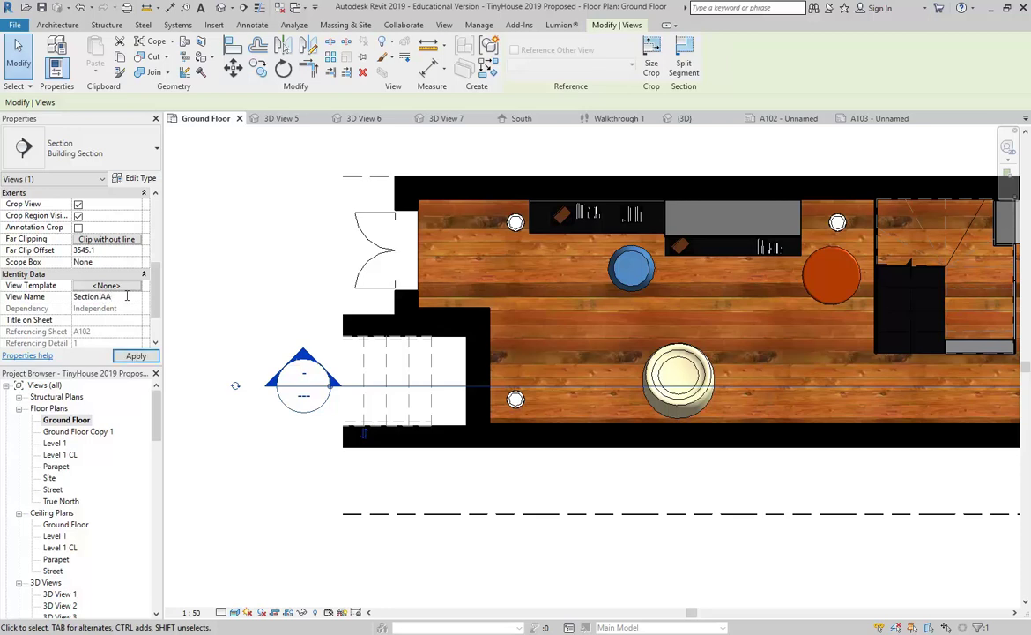
pyautogui.click(128, 298)
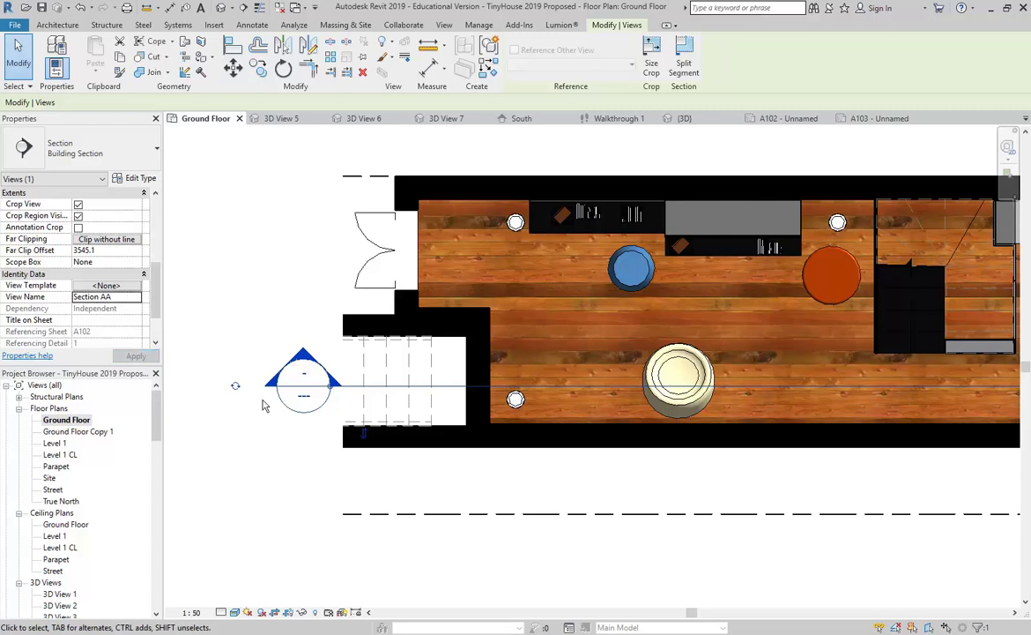
pyautogui.moveTo(157, 414); pyautogui.dragTo(148, 468)
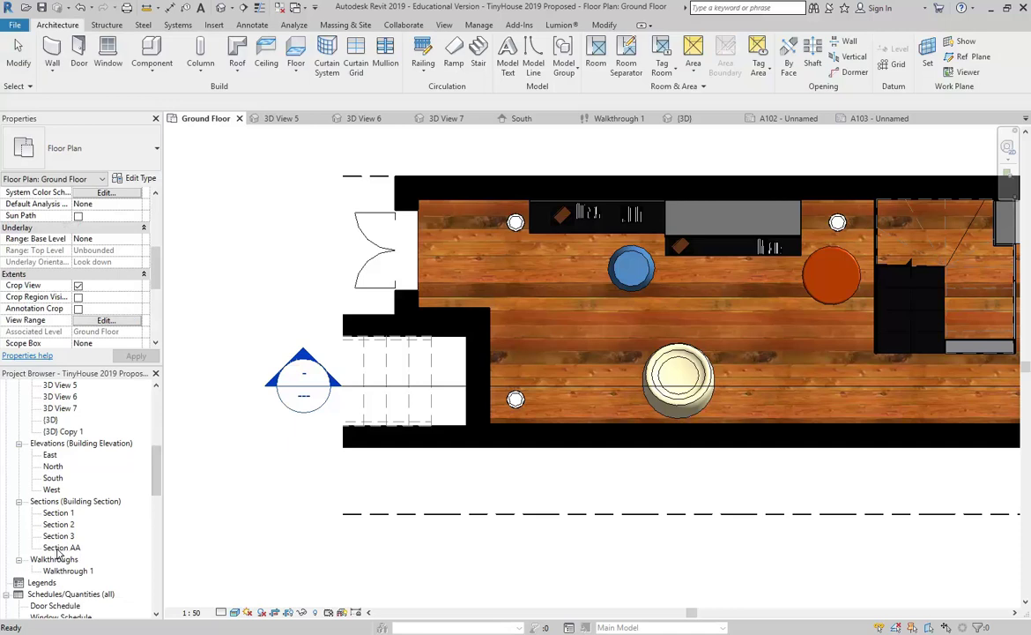
# Step: Rename the view of the cross section beside the orange stool to Section BB
pyautogui.scroll(-3, 626, 380)
pyautogui.click(413, 385)
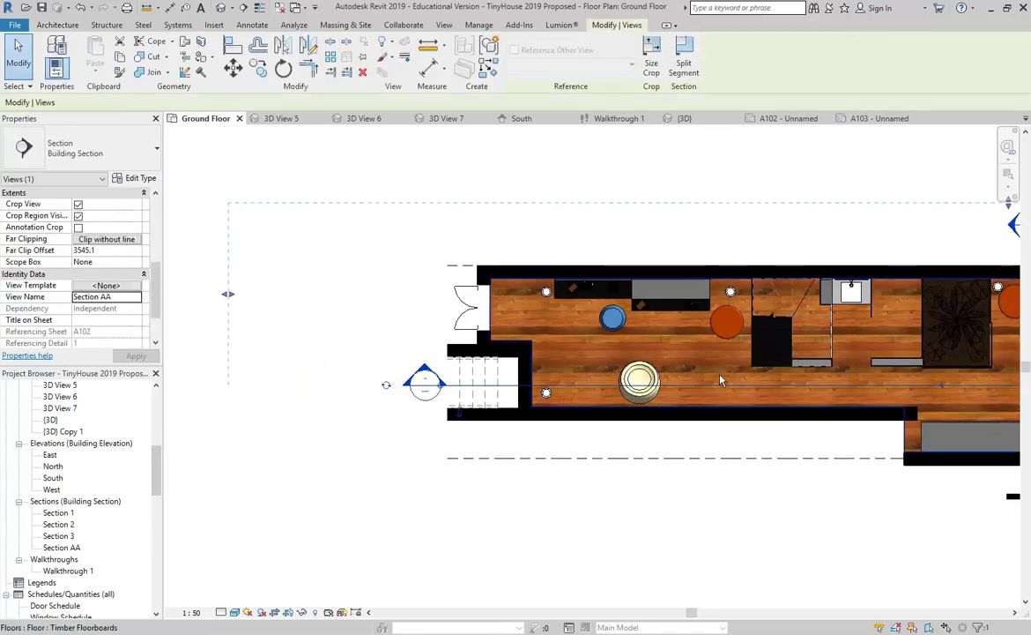
pyautogui.moveTo(728, 368); pyautogui.dragTo(465, 310, button='middle')
pyautogui.scroll(3, 837, 281)
pyautogui.click(714, 291)
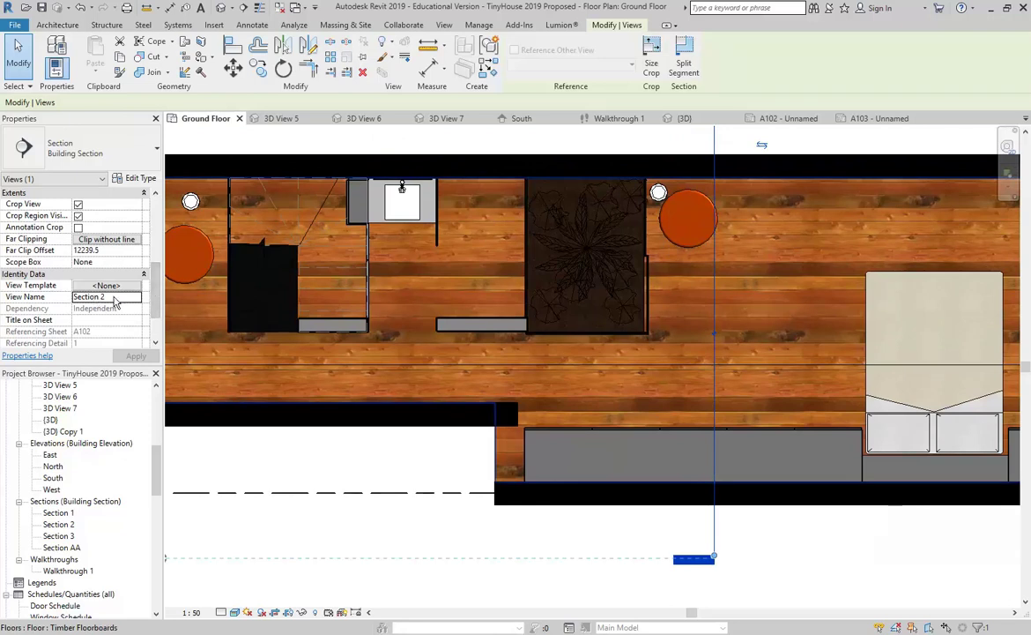
pyautogui.click(108, 297)
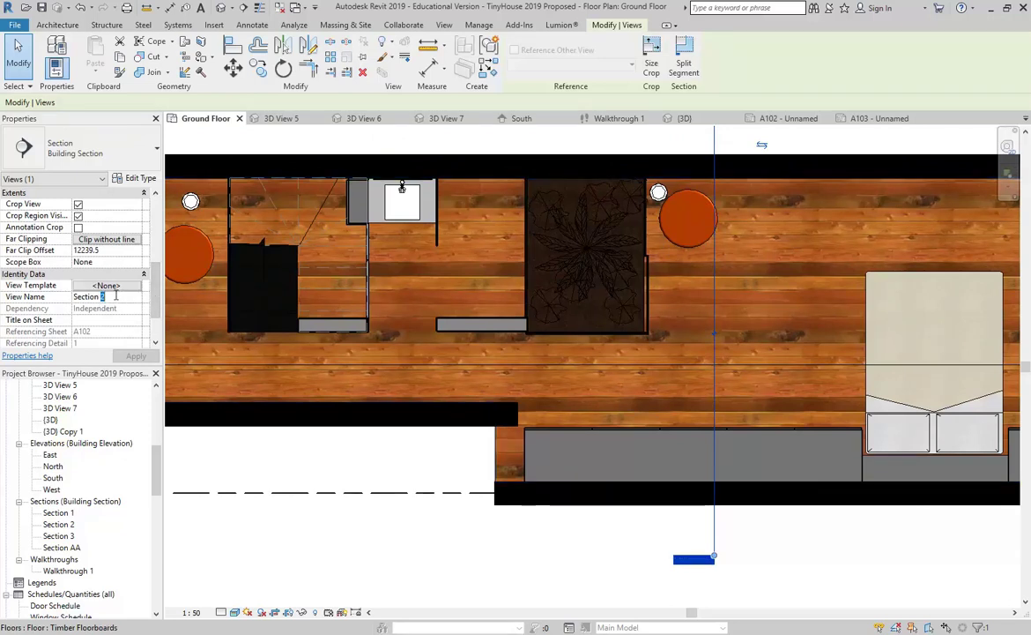
pyautogui.click(350, 541)
# Step: Accept the classroom connection request for the new student and reopen sheet A103
pyautogui.scroll(-3, 350, 541)
pyautogui.moveTo(350, 541); pyautogui.dragTo(680, 542, button='middle')
pyautogui.scroll(-5, 141, 458)
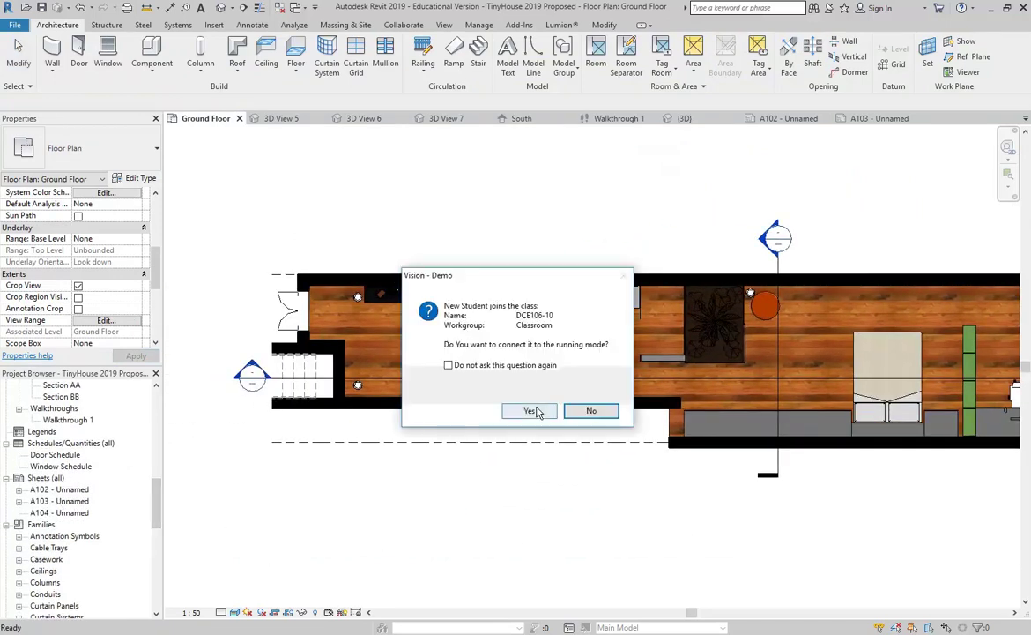
pyautogui.click(532, 410)
pyautogui.doubleClick(72, 501)
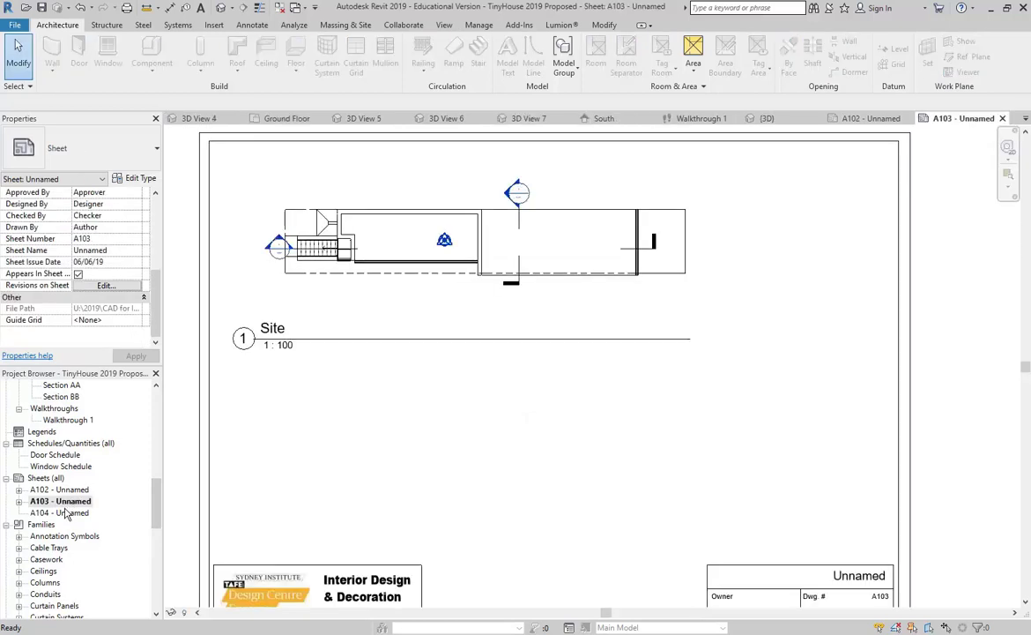
# Step: Place Section AA on sheet A103 beneath the Site plan and shift it sideways towards the sheet's logo side
pyautogui.moveTo(154, 509); pyautogui.dragTo(160, 434)
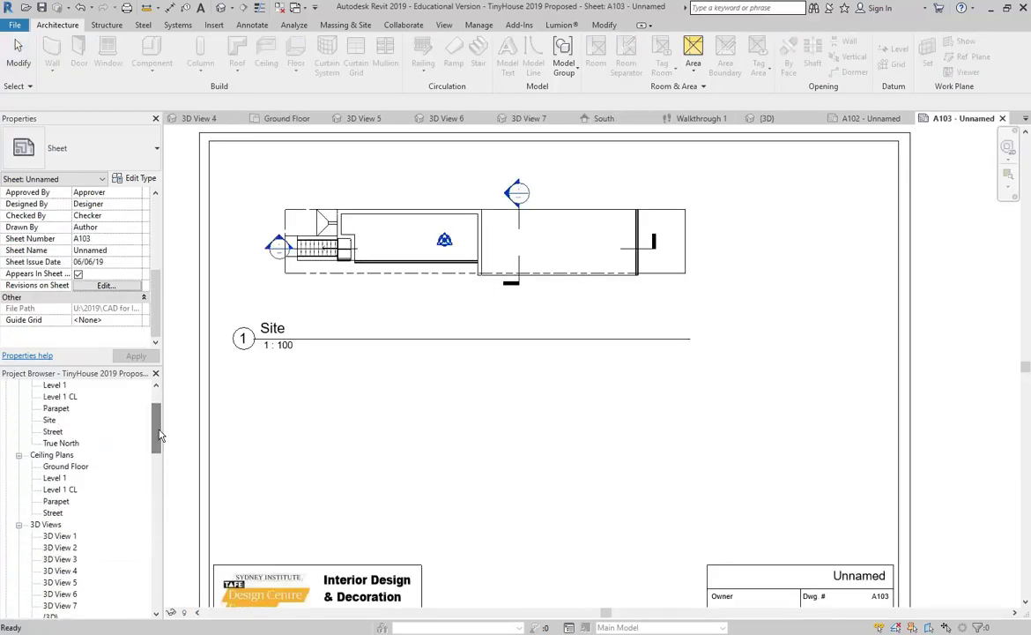
pyautogui.scroll(-6, 71, 522)
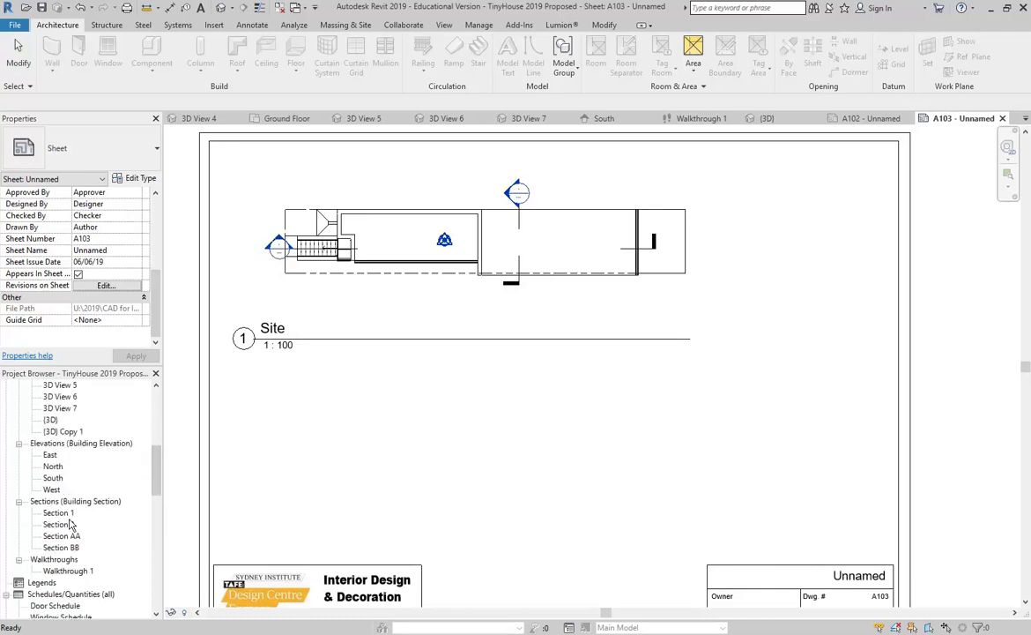
pyautogui.click(61, 536)
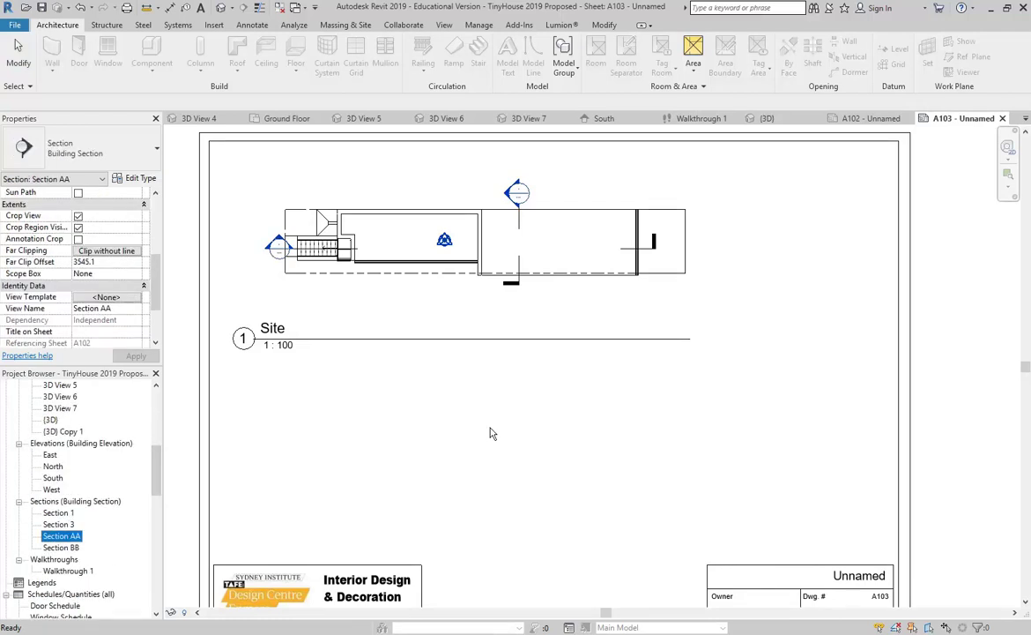
pyautogui.click(547, 456)
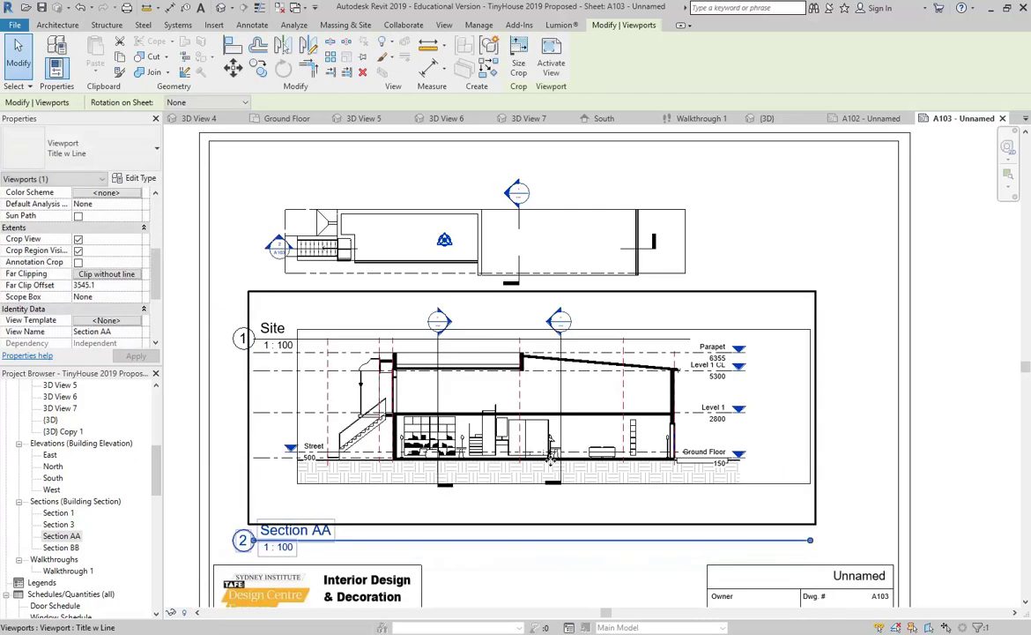
pyautogui.moveTo(508, 401); pyautogui.dragTo(447, 410)
pyautogui.click(324, 261)
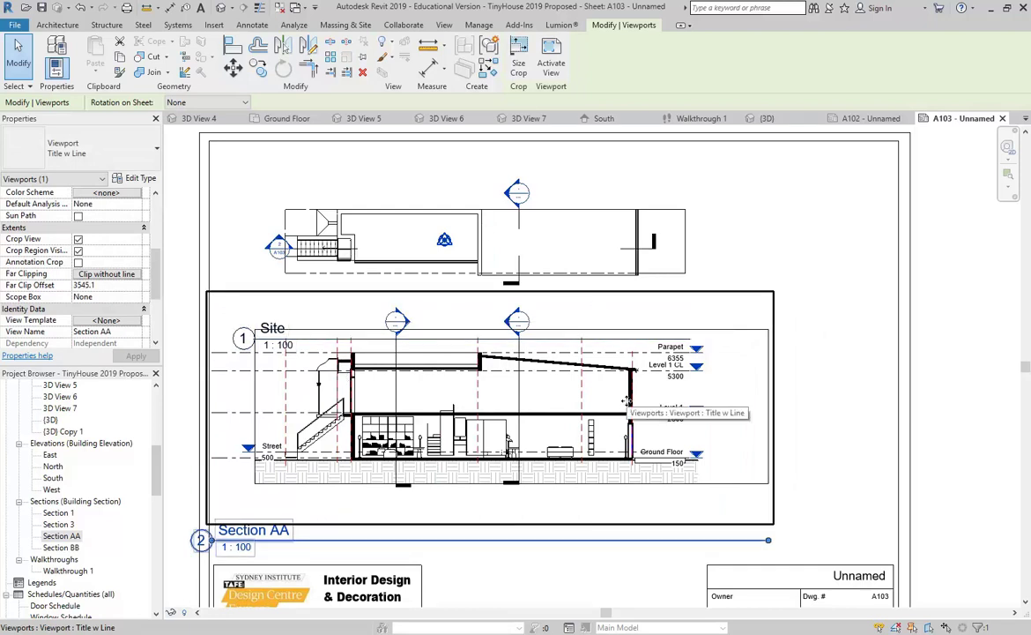
# Step: Switch to the browser's assessment PDF, check the submission requirements by highlighting the sections line, and return to Revit
pyautogui.scroll(-1, 301, 190)
pyautogui.moveTo(252, 215); pyautogui.dragTo(276, 212, button='middle')
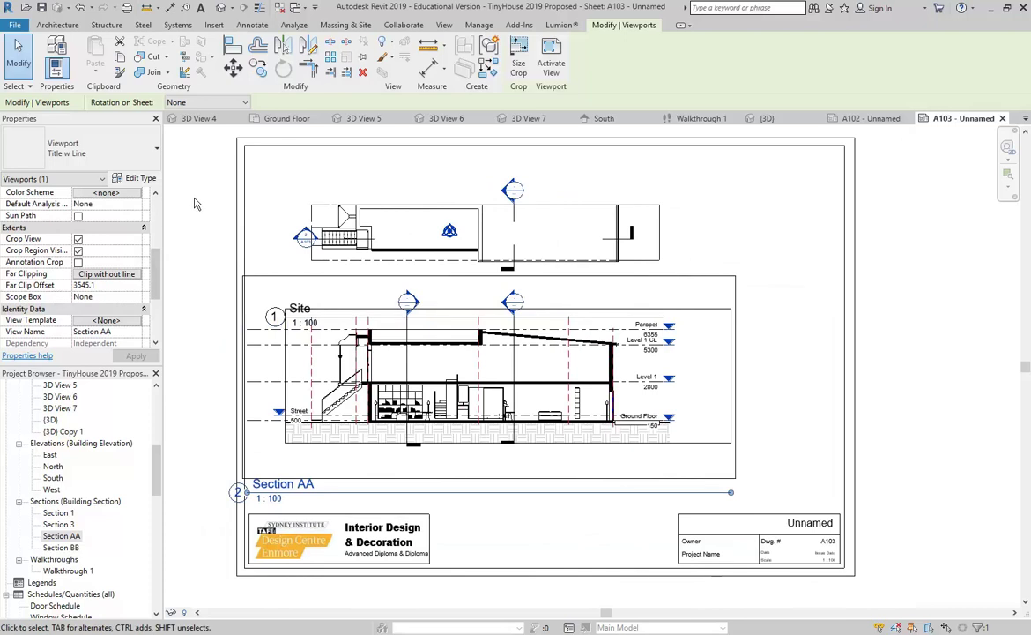
pyautogui.click(194, 203)
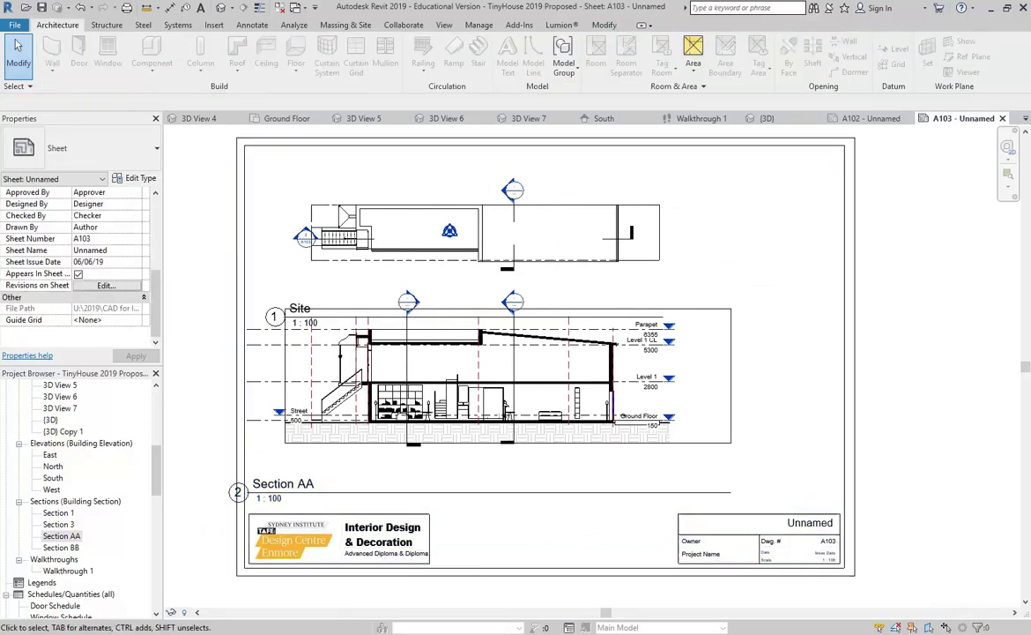
pyautogui.moveTo(266, 627)
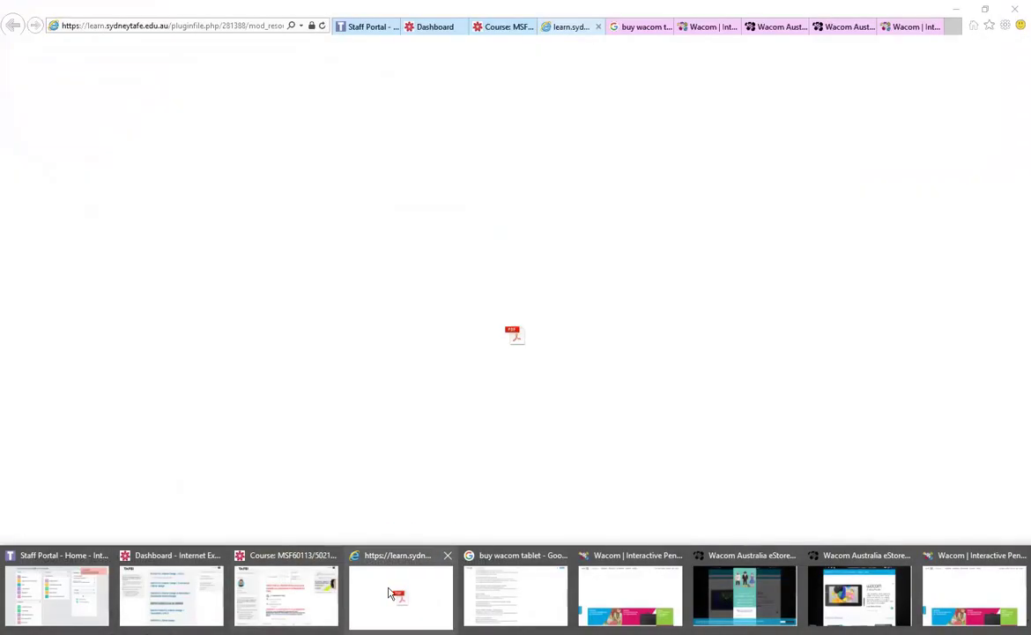
pyautogui.click(389, 593)
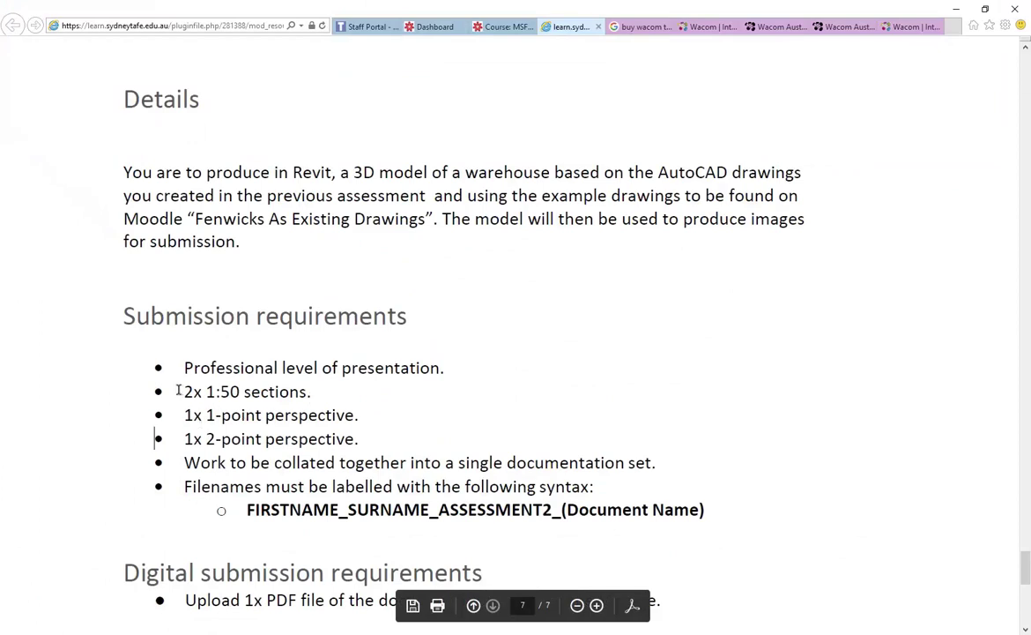
pyautogui.moveTo(184, 392); pyautogui.dragTo(310, 391)
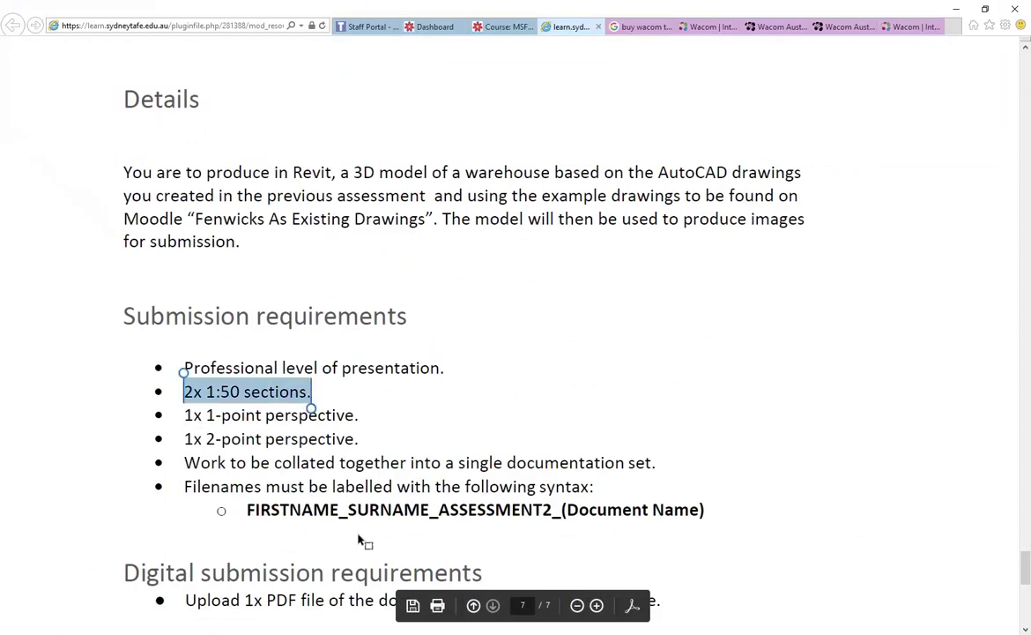
pyautogui.hotkey('alt', 'Tab')
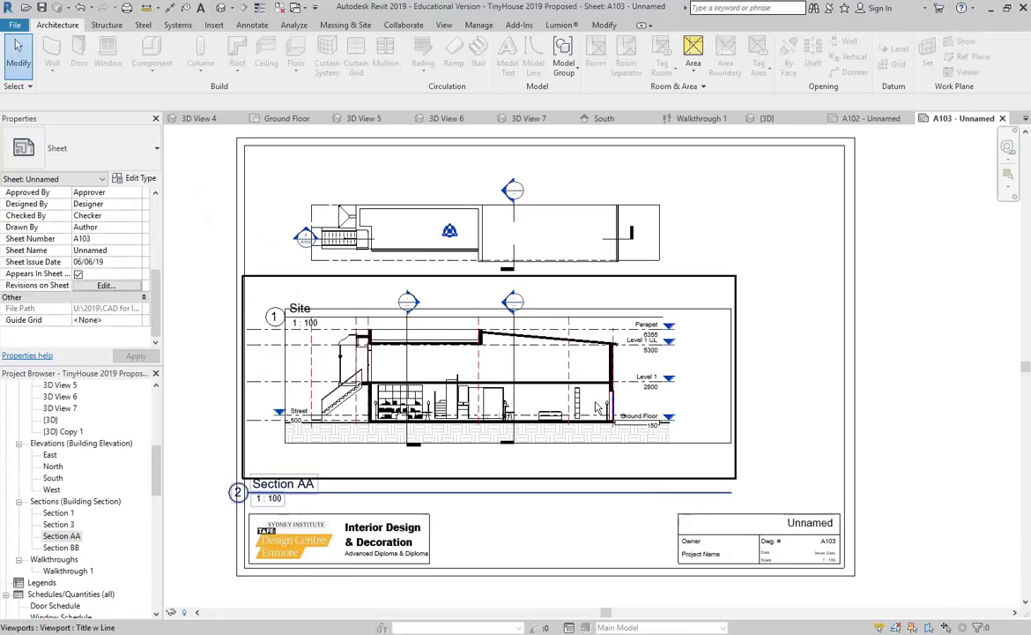
# Step: Remove Section AA from sheet A103, open the Section AA view and set its scale to 1:50
pyautogui.click(484, 403)
pyautogui.press('Delete')
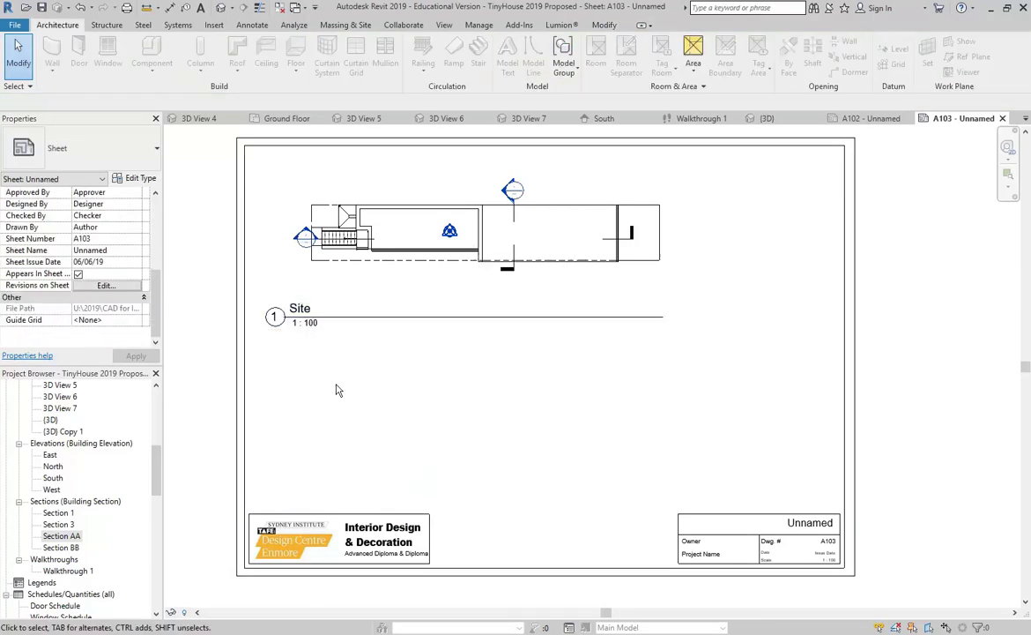
pyautogui.doubleClick(62, 536)
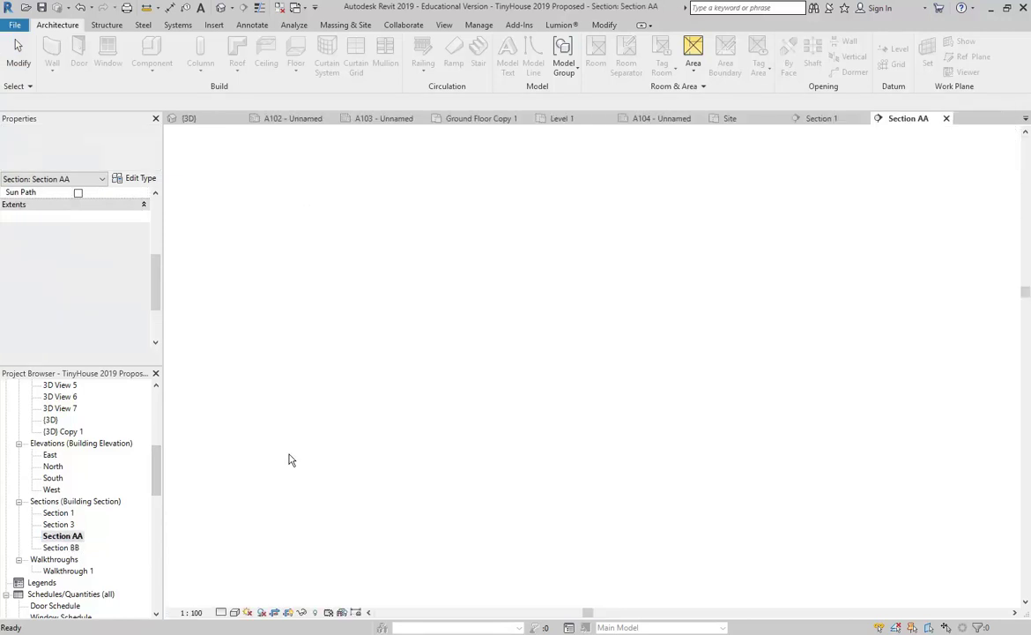
pyautogui.click(191, 612)
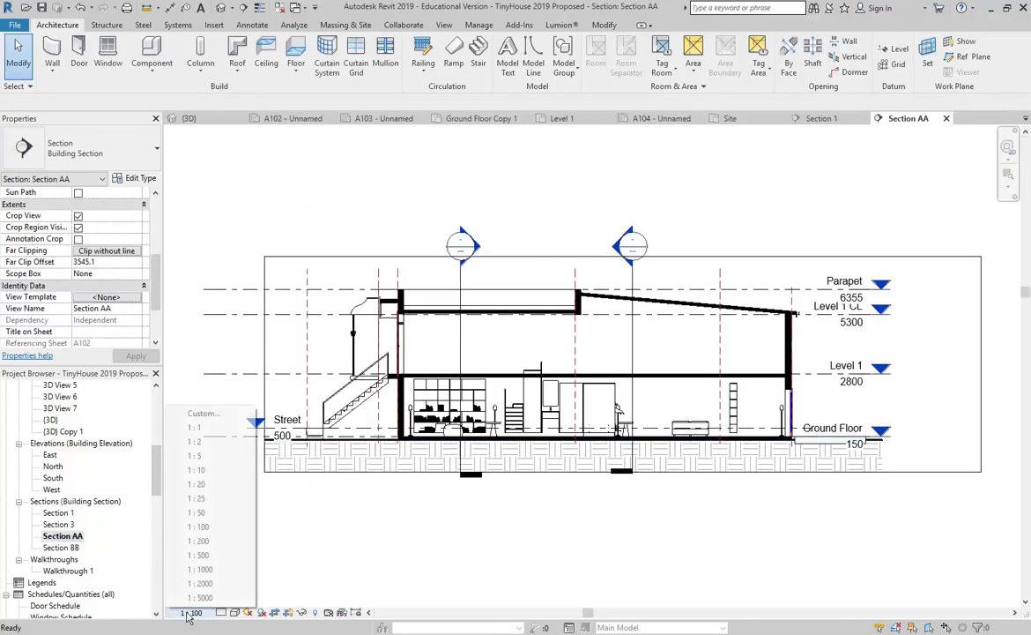
pyautogui.click(197, 513)
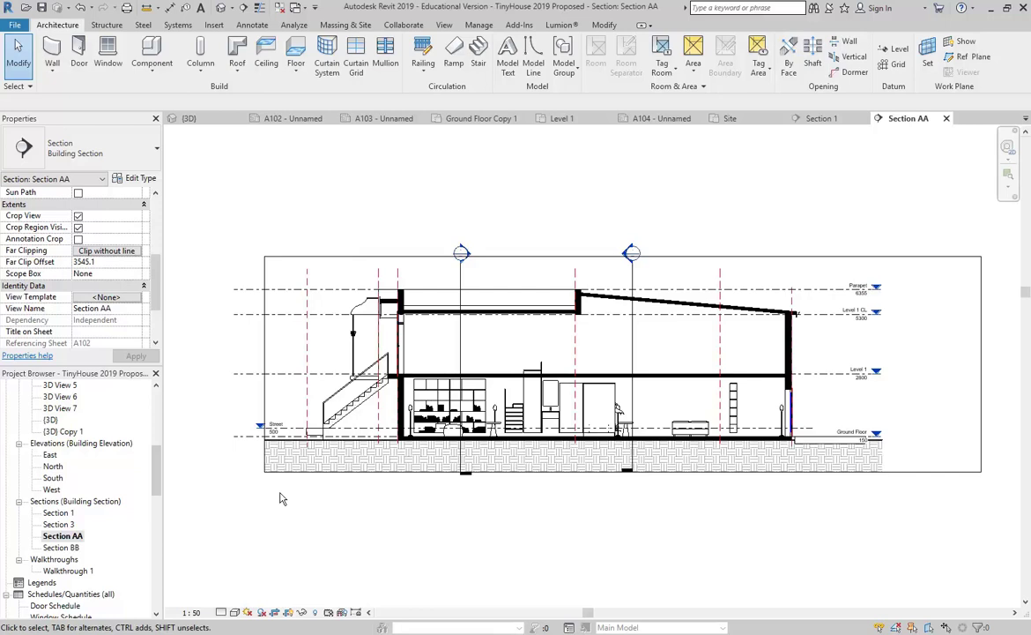
# Step: Pull in both side edges of Section AA's crop region, one close to the far end wall and the other cutting through the outdoor stair
pyautogui.click(611, 257)
pyautogui.moveTo(981, 364); pyautogui.dragTo(804, 362)
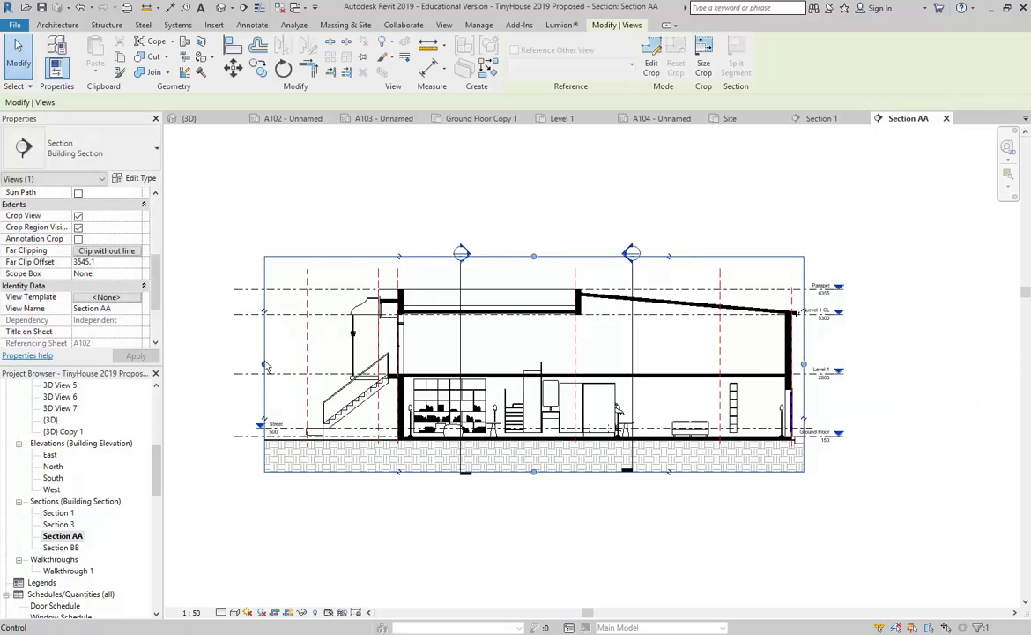
pyautogui.moveTo(265, 364); pyautogui.dragTo(319, 365)
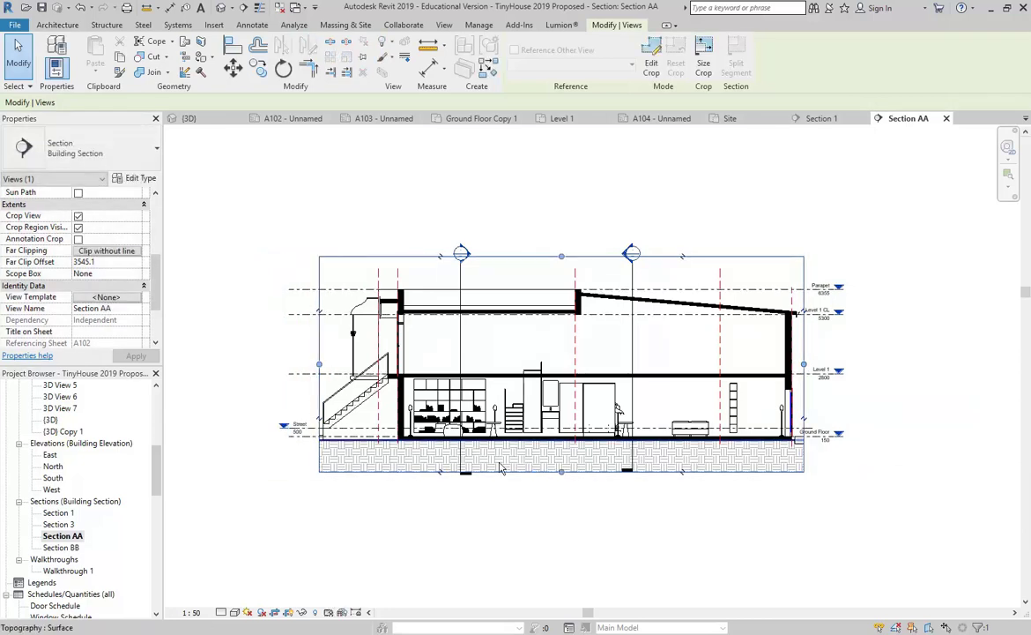
pyautogui.scroll(4, 356, 379)
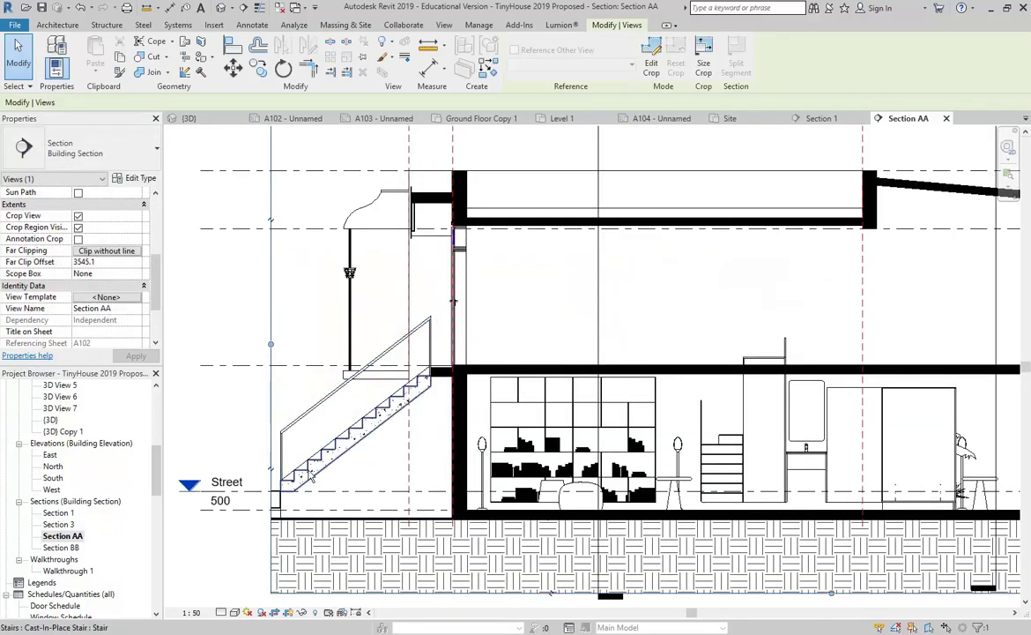
pyautogui.moveTo(271, 343); pyautogui.dragTo(339, 345)
pyautogui.scroll(-1, 801, 476)
pyautogui.moveTo(801, 477); pyautogui.dragTo(728, 459, button='middle')
pyautogui.scroll(-1, 728, 460)
pyautogui.scroll(-2, 569, 420)
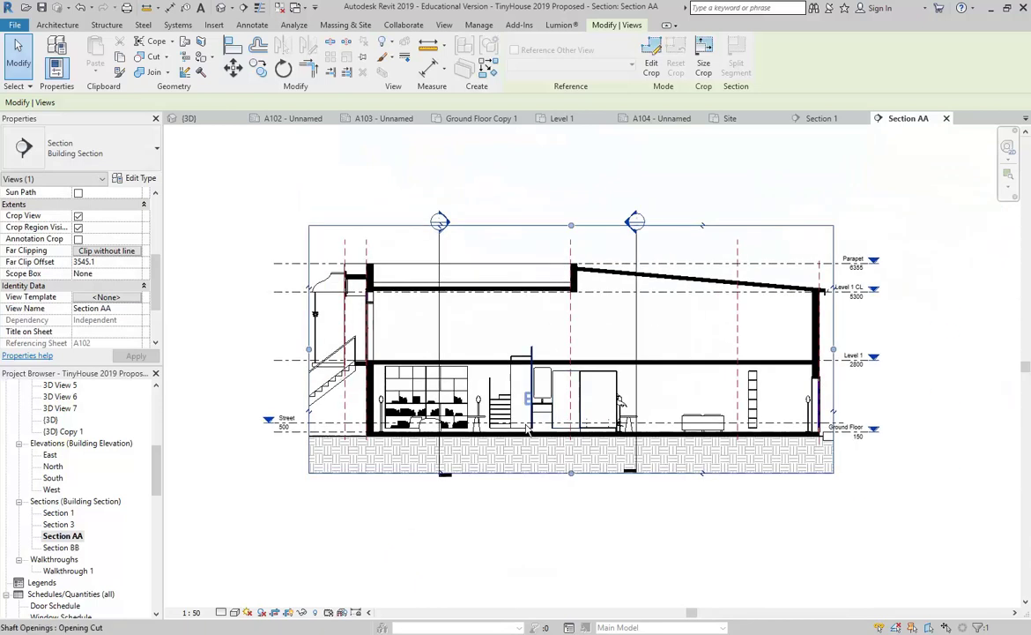
# Step: Tighten the crop region's lower edge to a thin ground strip and its upper edge to just above the parapet, and accept the student connection request
pyautogui.scroll(1, 568, 420)
pyautogui.moveTo(493, 449); pyautogui.dragTo(495, 506, button='middle')
pyautogui.moveTo(573, 546); pyautogui.dragTo(570, 512)
pyautogui.moveTo(574, 220); pyautogui.dragTo(573, 256)
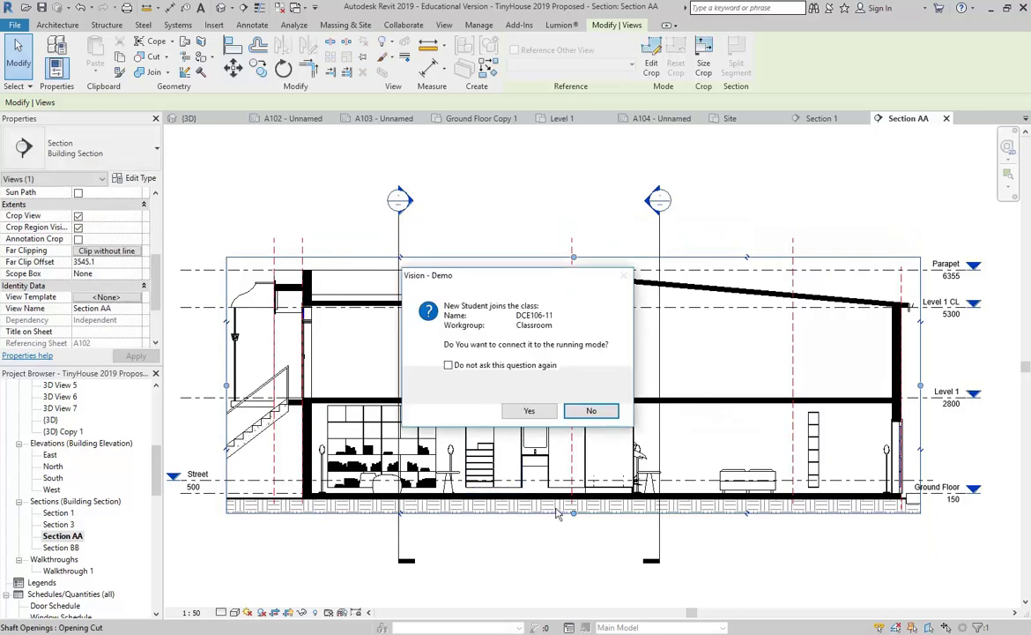
pyautogui.click(520, 412)
# Step: Hide only the section line crossing the bookshelf in Section AA and switch the view to a coloured, shaded visual style
pyautogui.click(399, 232)
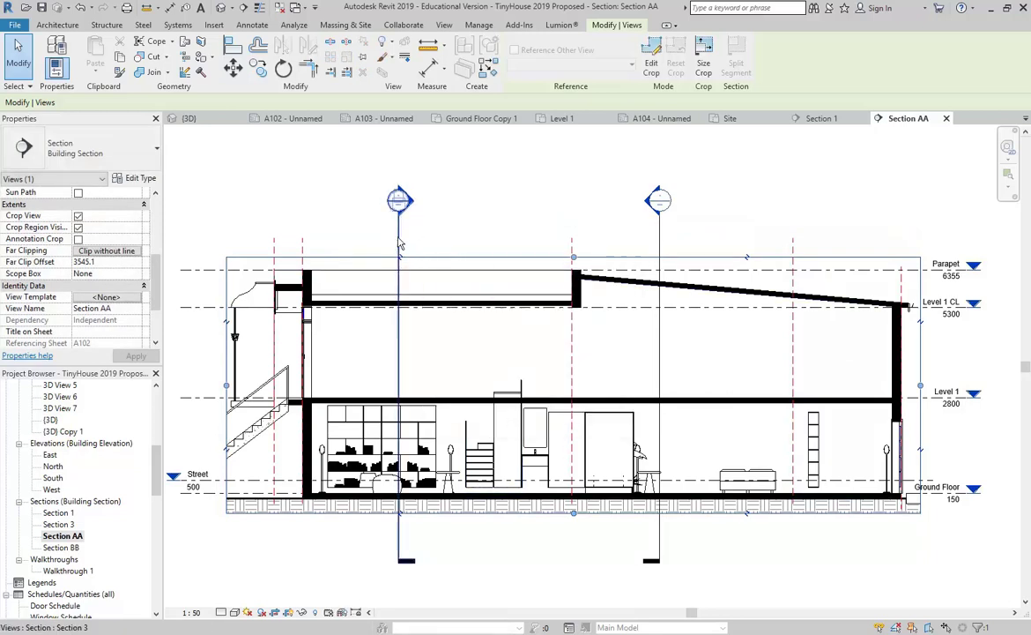
pyautogui.rightClick(399, 232)
pyautogui.moveTo(520, 343)
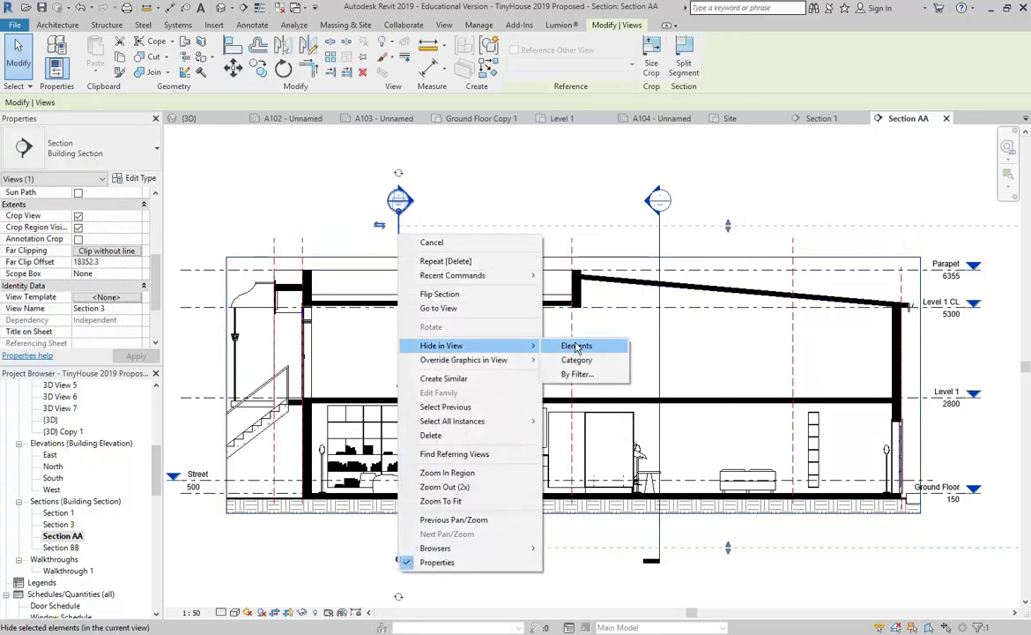
pyautogui.click(573, 343)
pyautogui.click(247, 612)
pyautogui.click(246, 589)
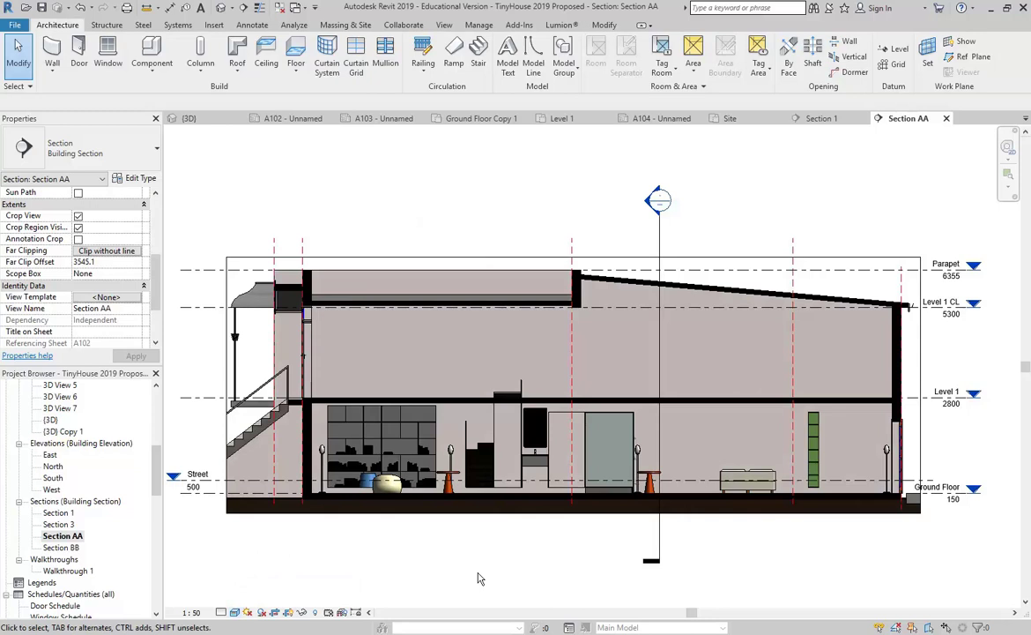
# Step: Open sheet A104 and place Section AA in the blank area above its title block
pyautogui.scroll(-2, 503, 578)
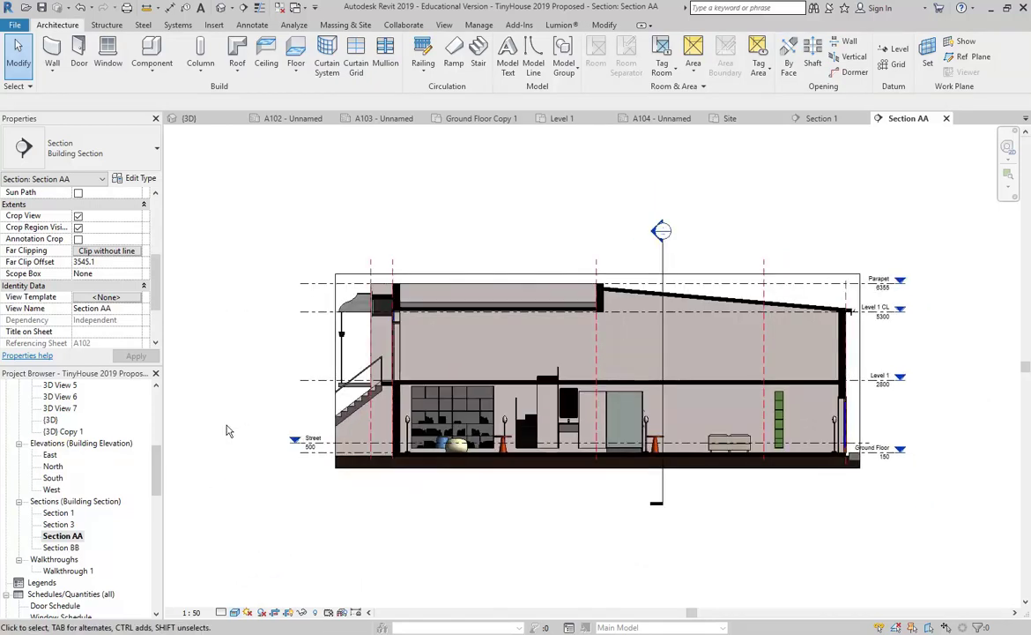
pyautogui.scroll(-5, 124, 476)
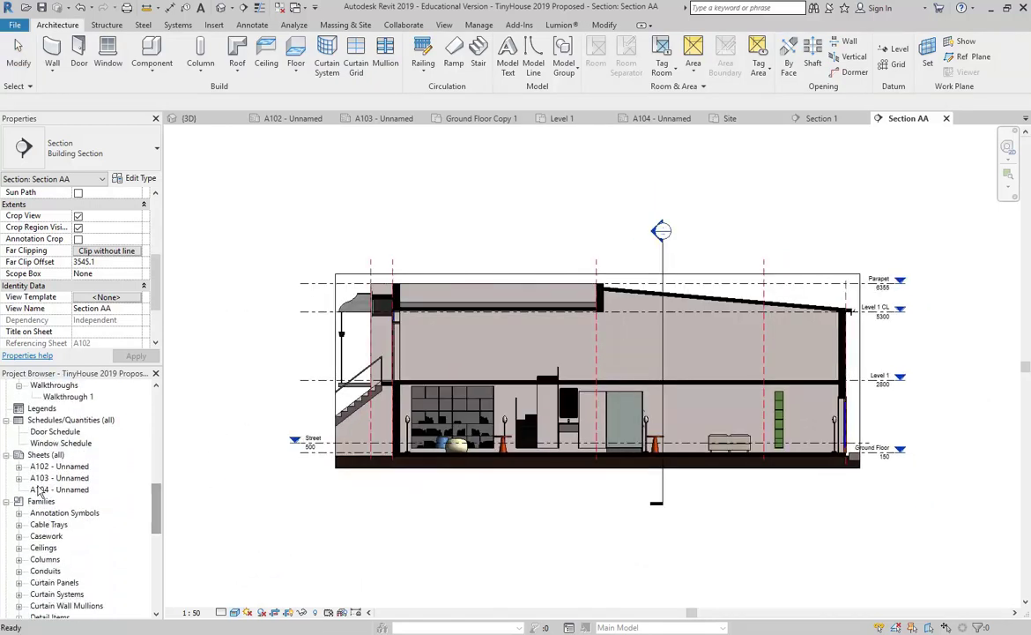
pyautogui.click(44, 490)
pyautogui.doubleClick(44, 489)
pyautogui.moveTo(155, 519); pyautogui.dragTo(157, 476)
pyautogui.moveTo(61, 559); pyautogui.dragTo(614, 276)
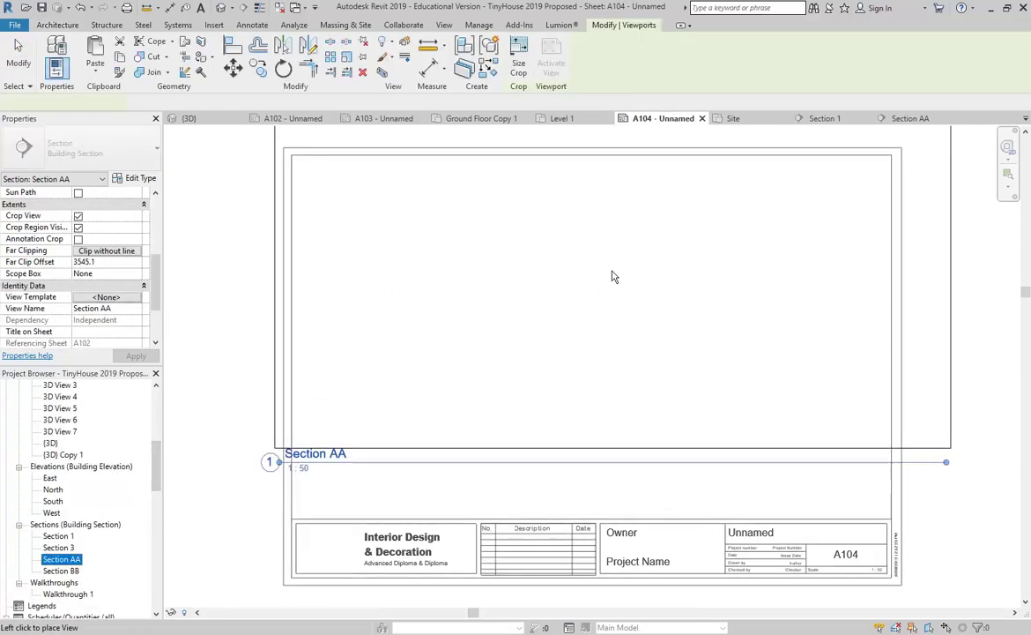
pyautogui.click(580, 275)
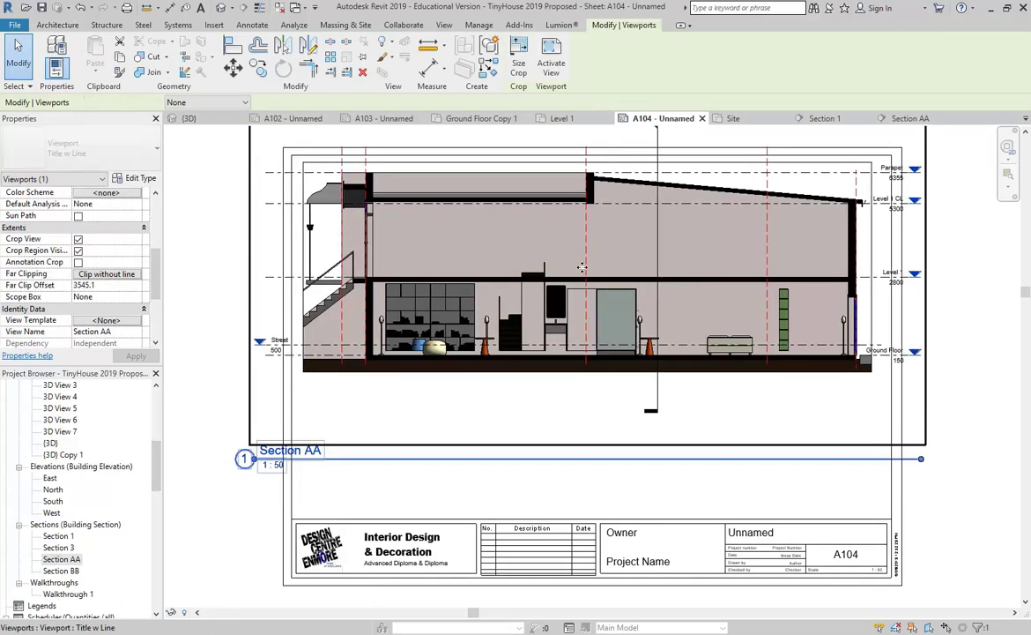
# Step: Move the Section AA view title up and inward so it sits within the sheet border just beneath the drawing
pyautogui.scroll(-1, 590, 403)
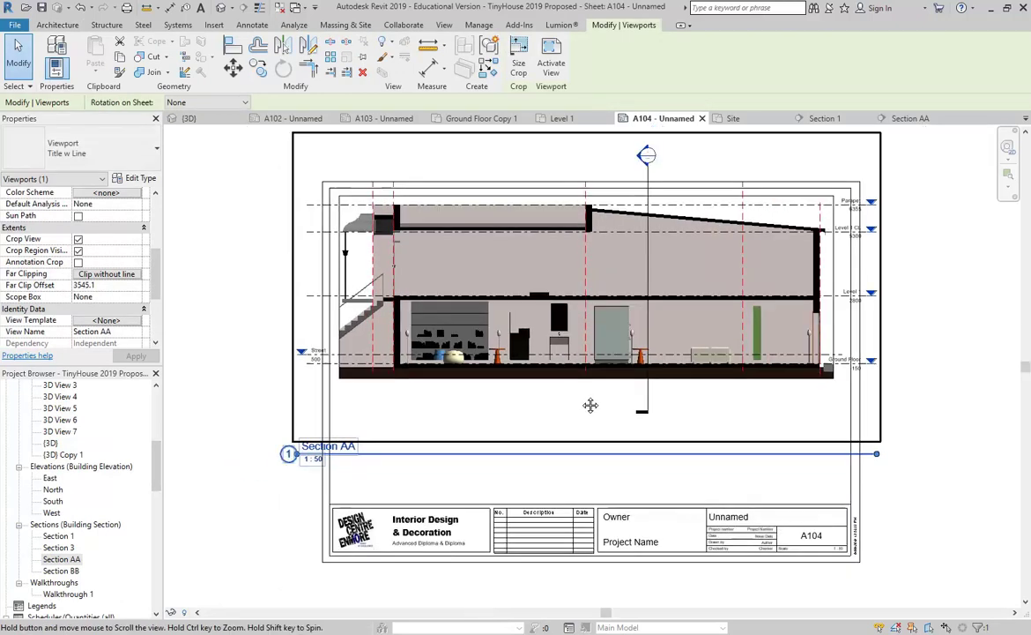
pyautogui.click(235, 381)
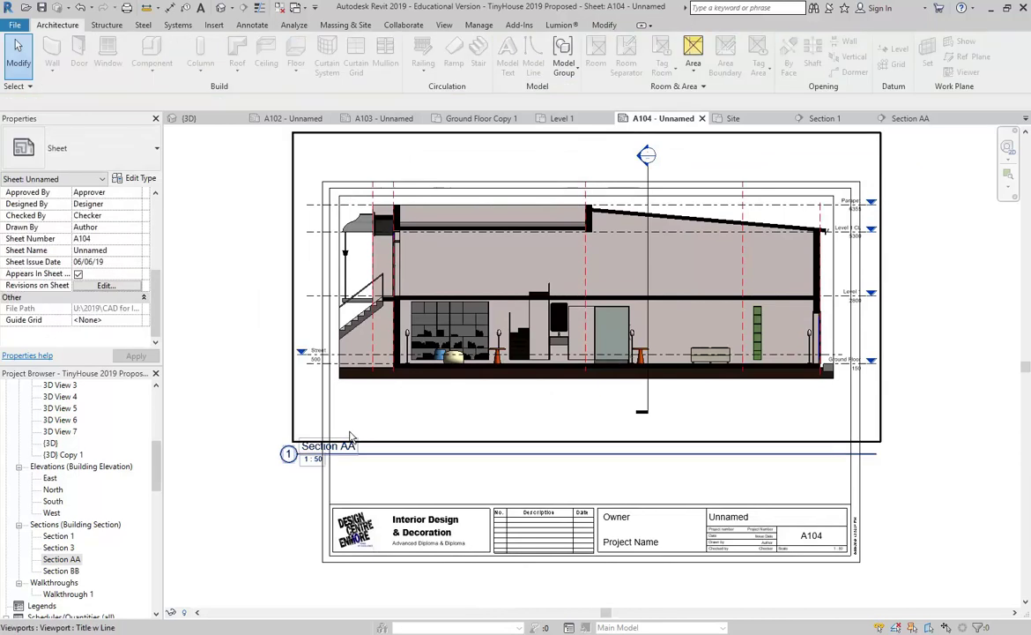
pyautogui.moveTo(379, 458); pyautogui.dragTo(432, 400)
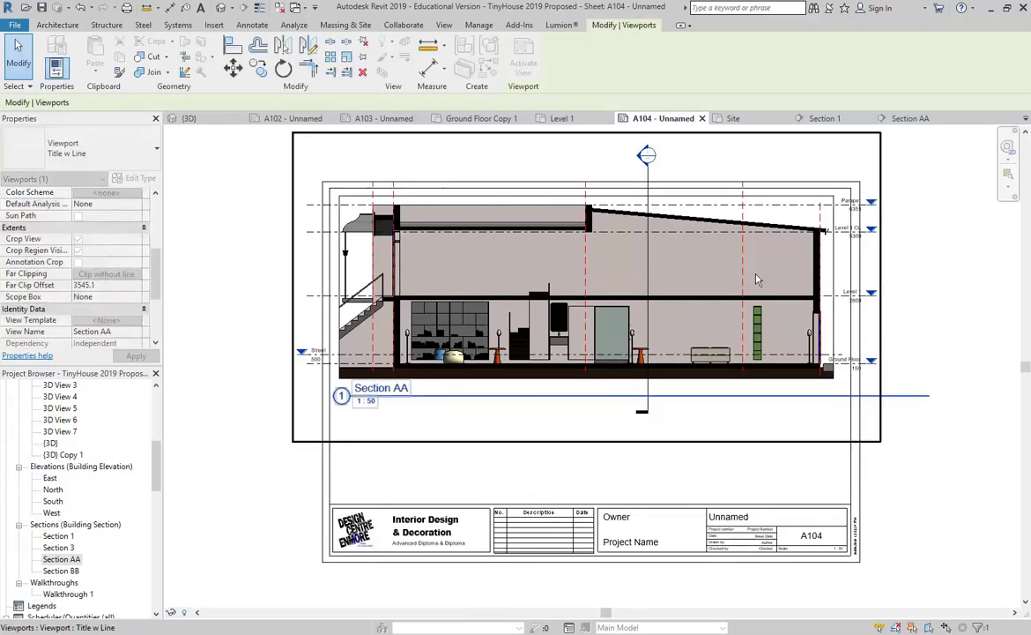
# Step: Activate the Section AA viewport on sheet A104 and hide the whole levels category in it
pyautogui.moveTo(575, 313); pyautogui.dragTo(561, 355, button='middle')
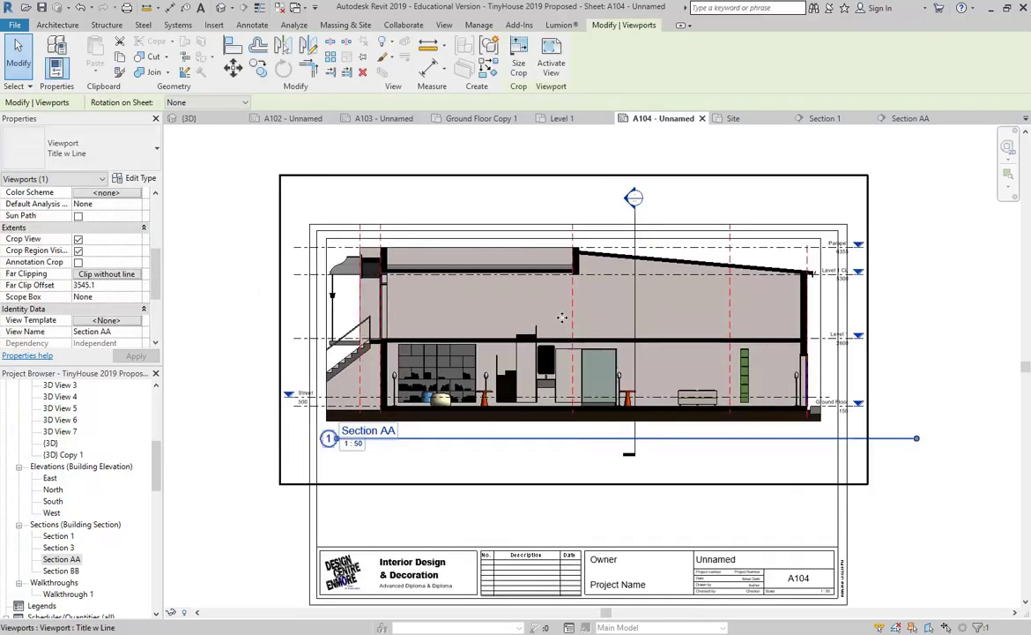
pyautogui.click(555, 67)
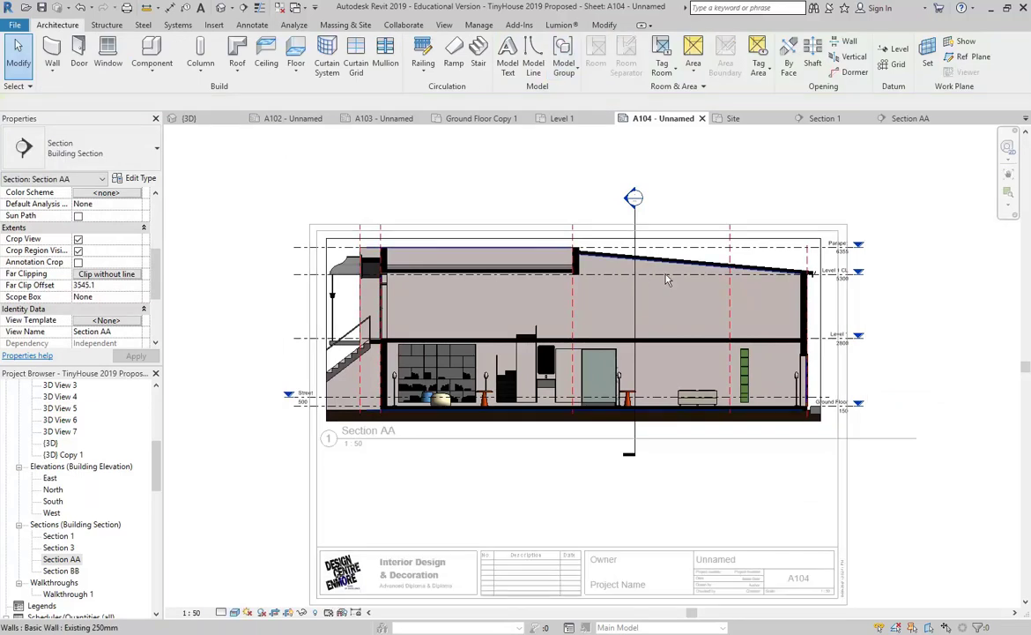
pyautogui.click(836, 276)
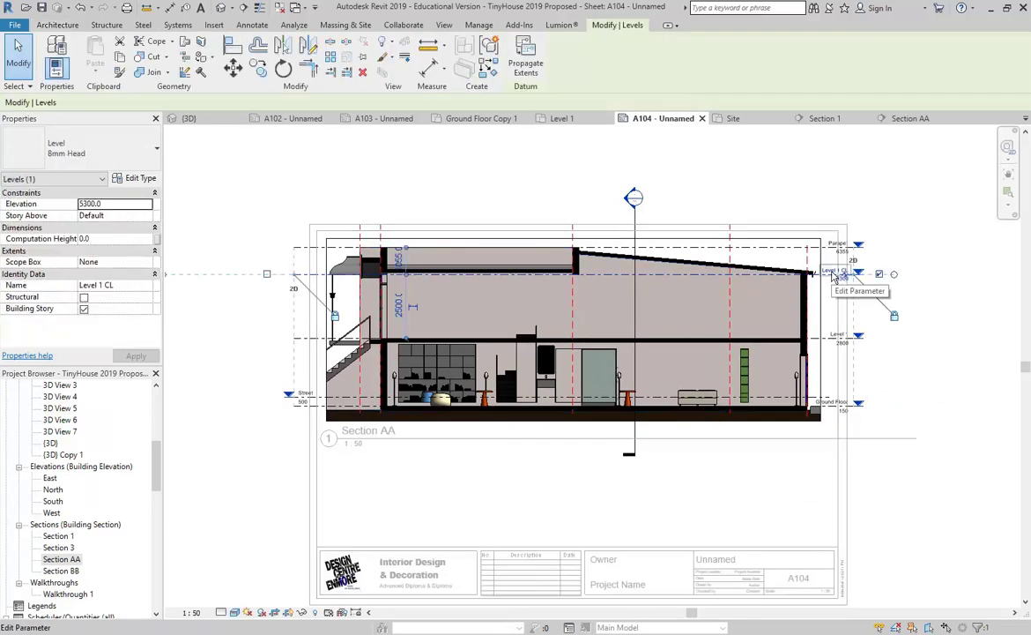
pyautogui.rightClick(833, 276)
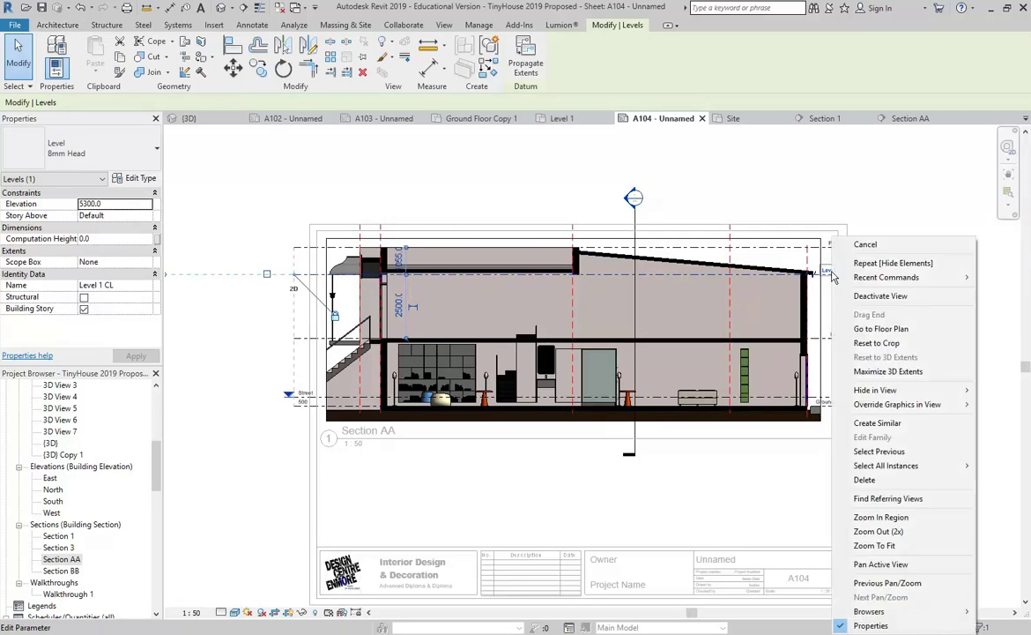
pyautogui.moveTo(842, 390)
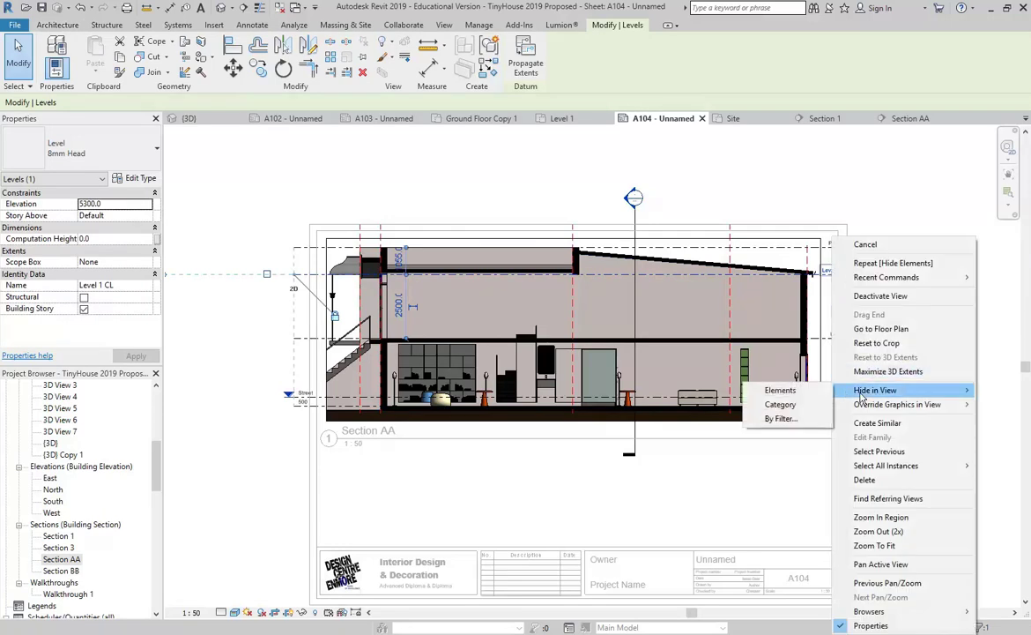
pyautogui.click(780, 404)
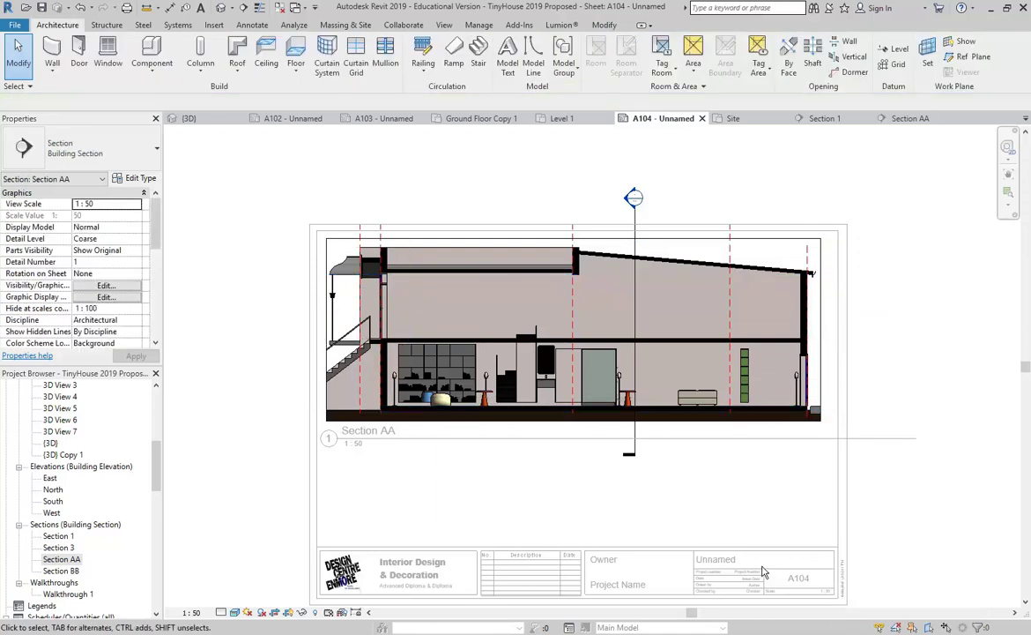
# Step: Hide the whole category of dashed red reference planes in the activated Section AA view
pyautogui.click(730, 251)
pyautogui.press('Escape')
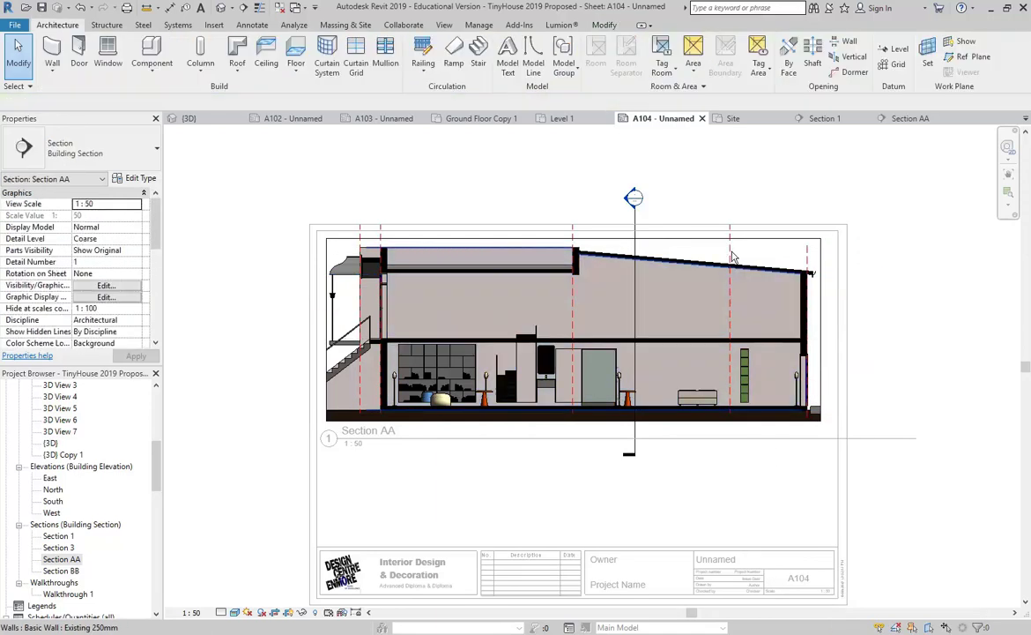
pyautogui.rightClick(730, 255)
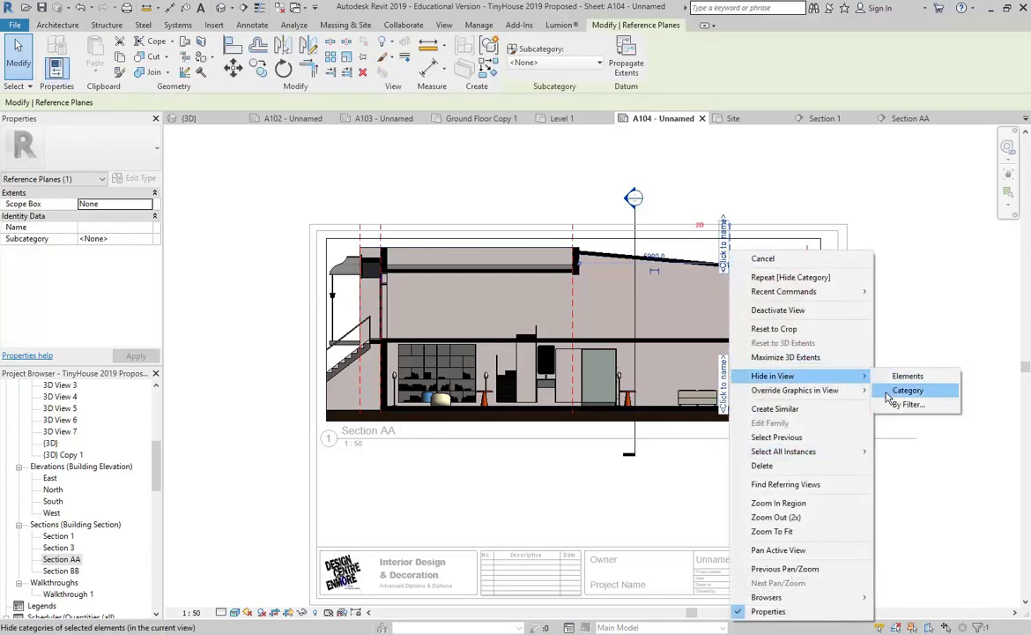
pyautogui.click(908, 389)
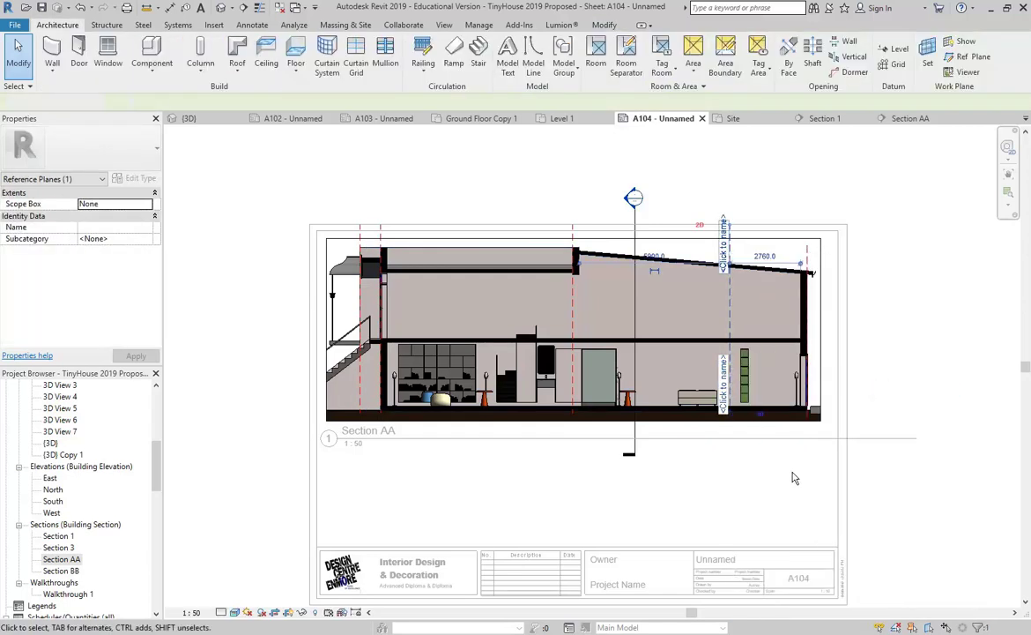
# Step: Hide the Section BB marker and the crop boundary in the activated Section AA view, and deactivate the view
pyautogui.click(633, 279)
pyautogui.rightClick(633, 279)
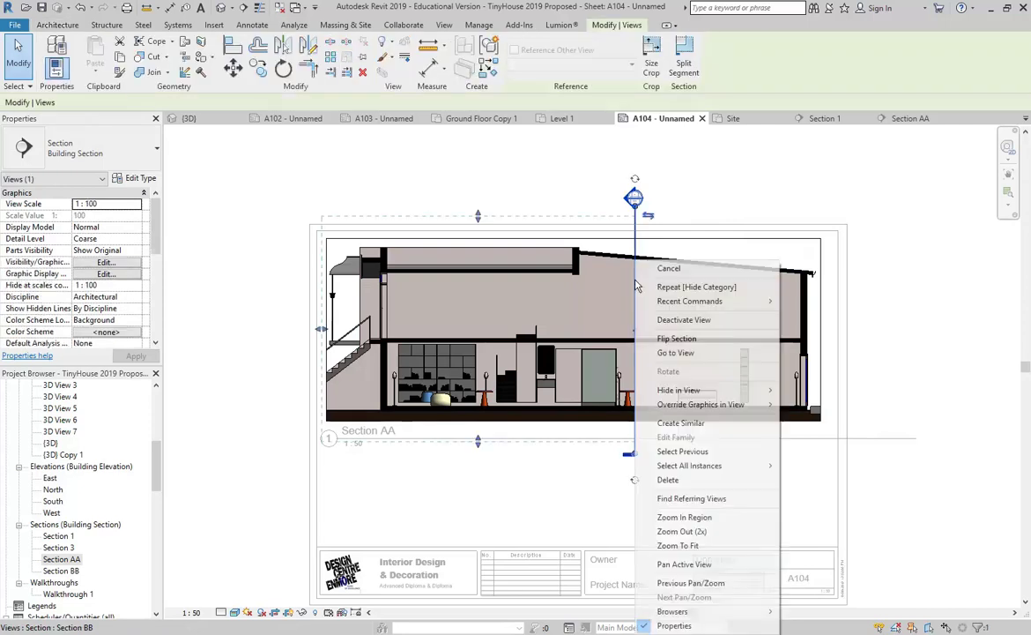
pyautogui.moveTo(679, 390)
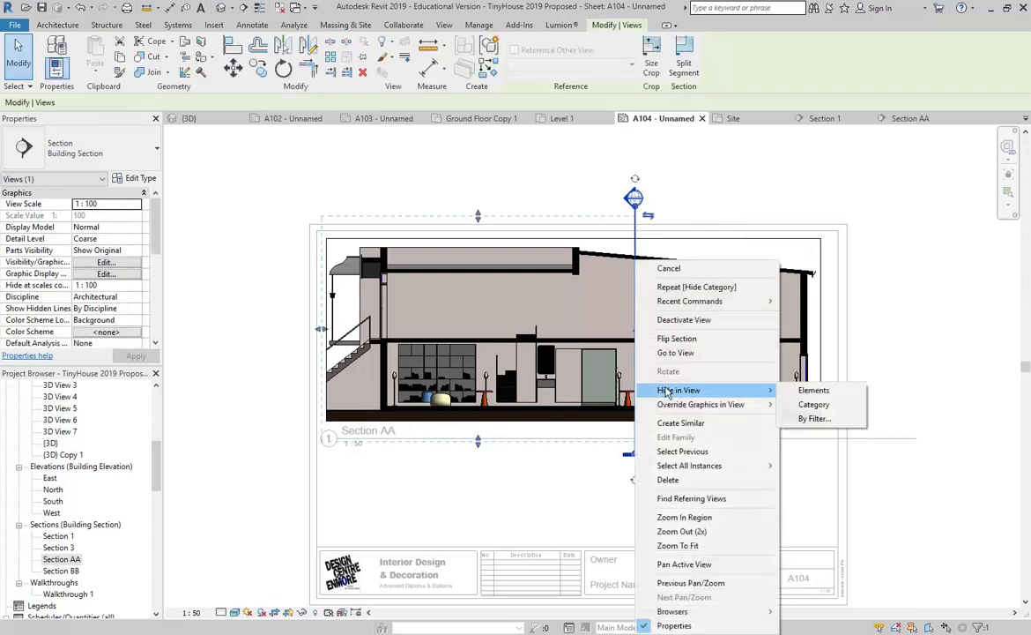
pyautogui.click(839, 393)
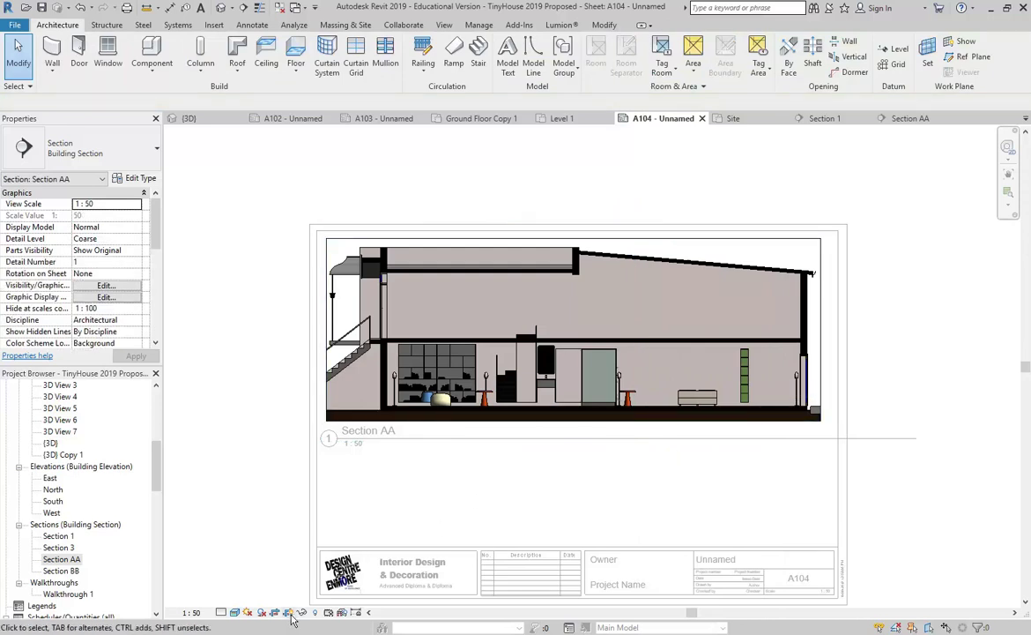
pyautogui.rightClick(395, 186)
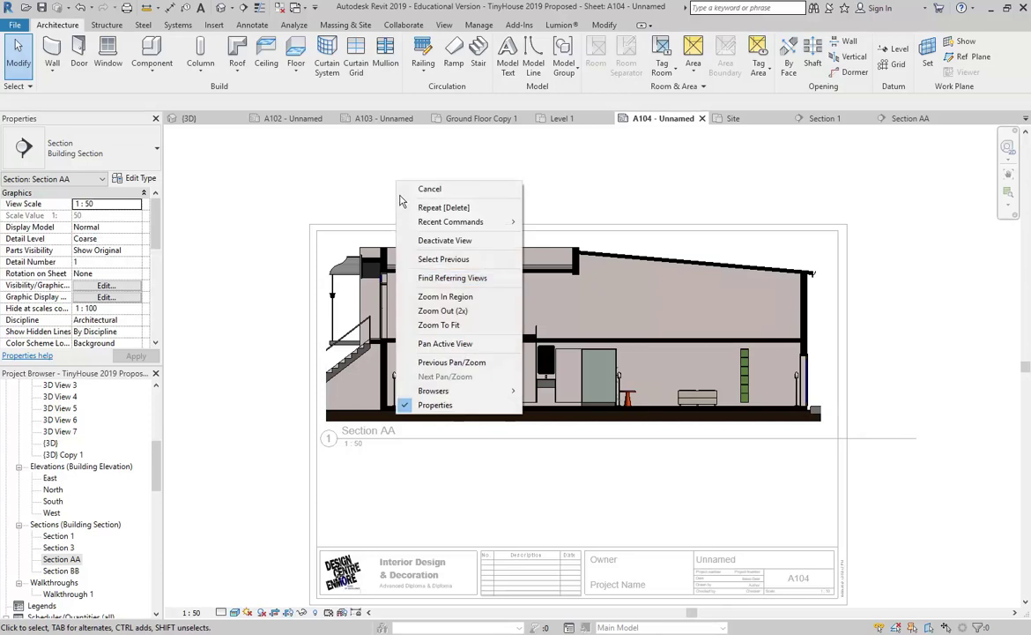
pyautogui.click(440, 241)
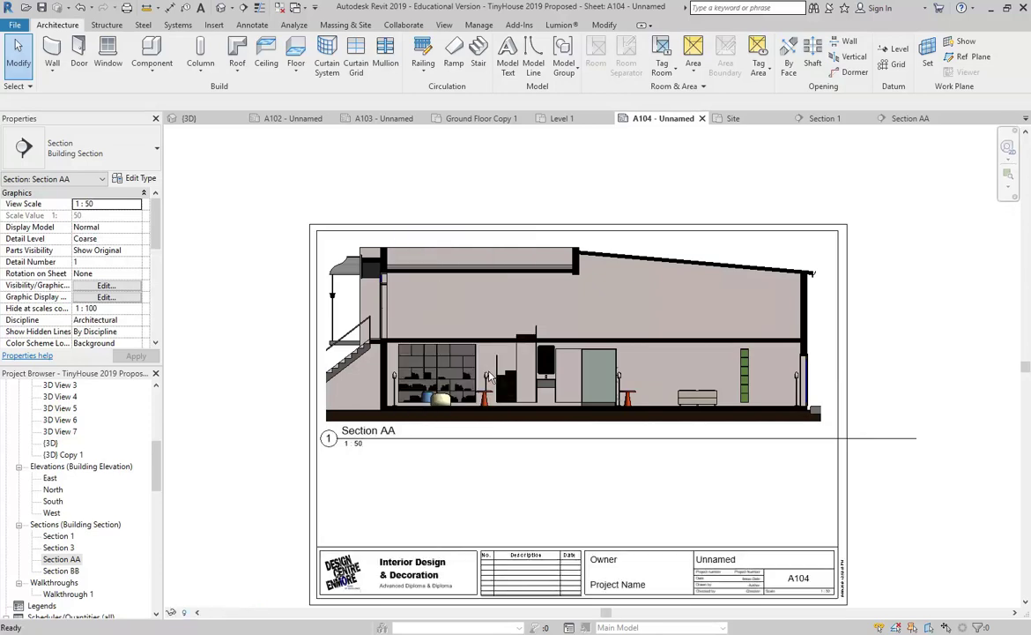
# Step: Move the Section AA viewport down so it sits roughly midway between the upper sheet border and the title block
pyautogui.click(489, 373)
pyautogui.hotkey('shift', 'Down')
pyautogui.hotkey('shift', 'Down')
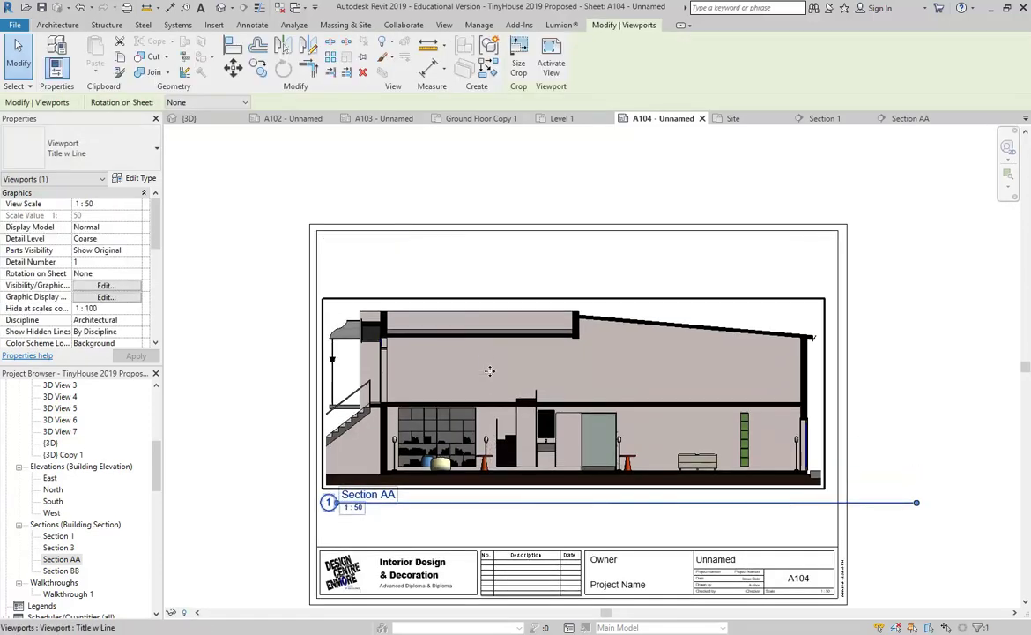
pyautogui.press('Up')
pyautogui.press('Up')
pyautogui.press('Up')
pyautogui.press('Up')
pyautogui.press('Up')
pyautogui.press('Up')
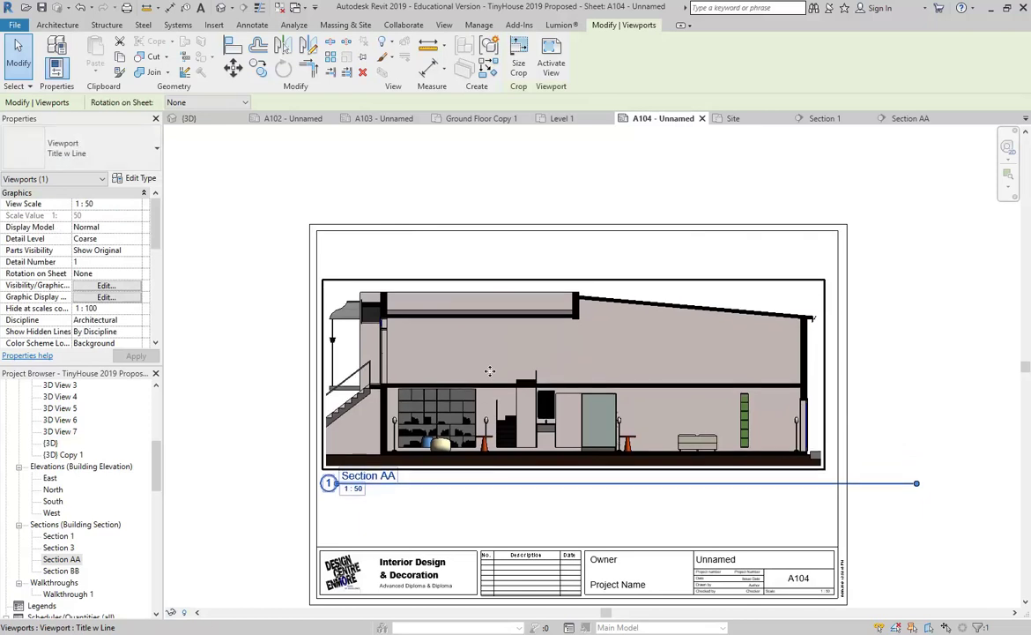
# Step: Shorten the Section AA title line to end inside the sheet border and nudge the viewport slightly right to centre it
pyautogui.moveTo(912, 483); pyautogui.dragTo(814, 484)
pyautogui.press('Escape')
pyautogui.click(515, 358)
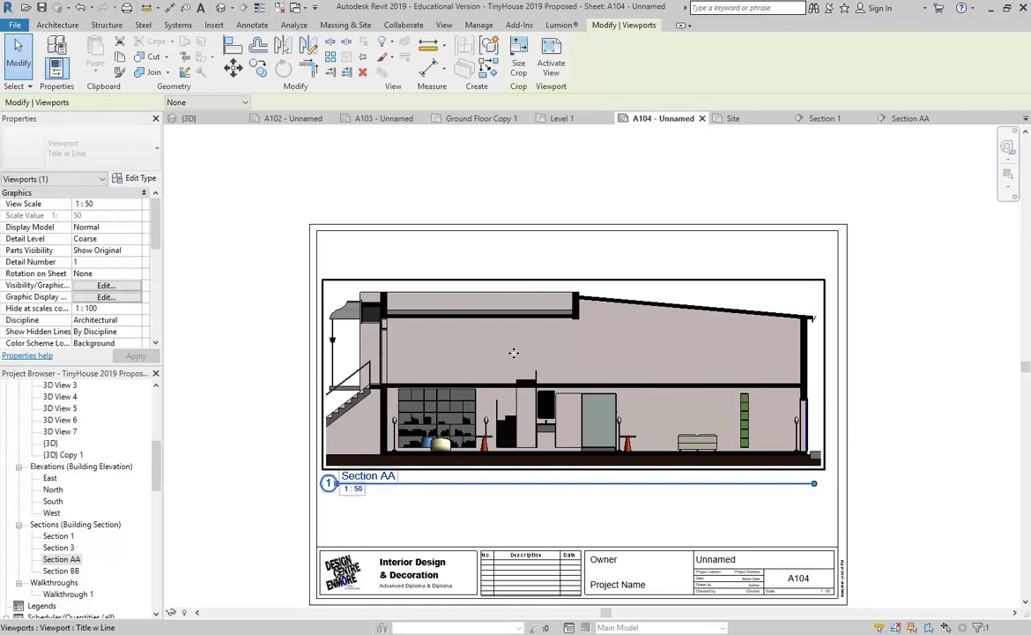
pyautogui.press('Right')
pyautogui.press('Right')
pyautogui.click(543, 188)
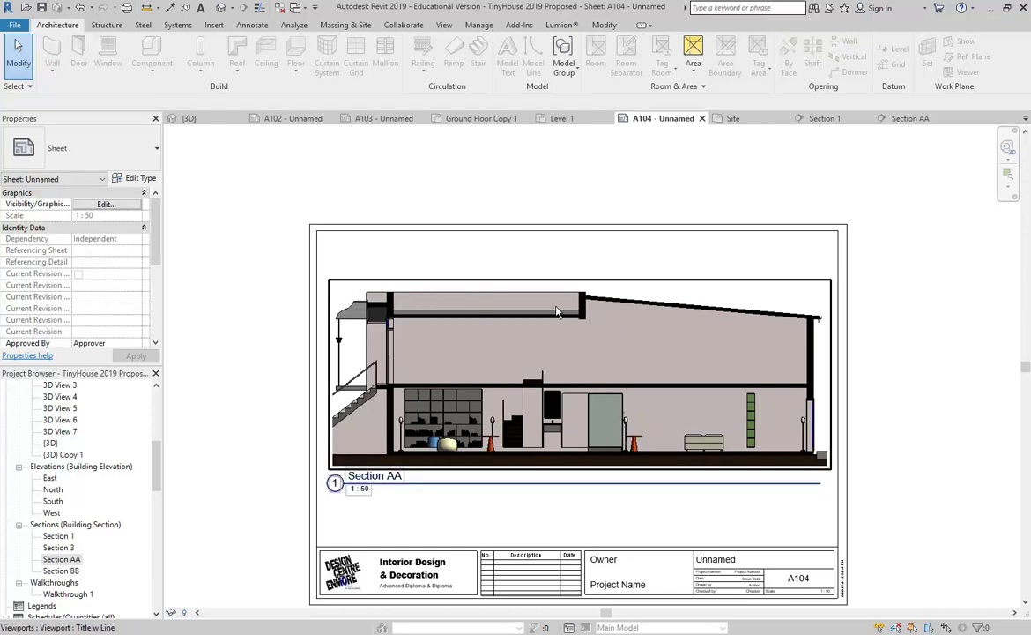
# Step: Change the sheet name in the A104 title block to Section AA
pyautogui.moveTo(362, 159); pyautogui.dragTo(361, 163, button='middle')
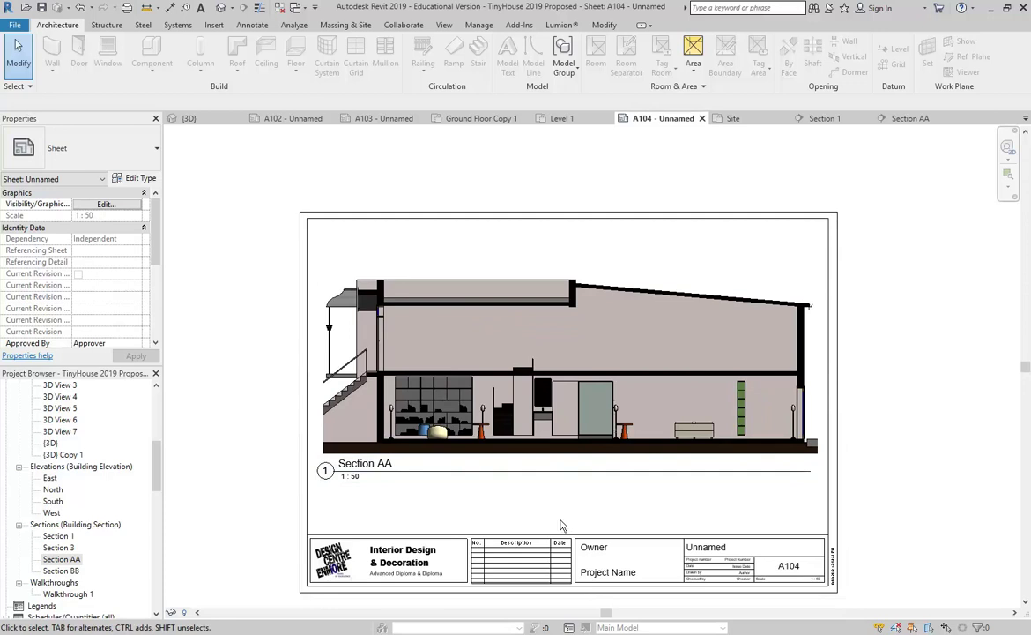
pyautogui.scroll(3, 624, 481)
pyautogui.click(663, 459)
pyautogui.scroll(3, 659, 482)
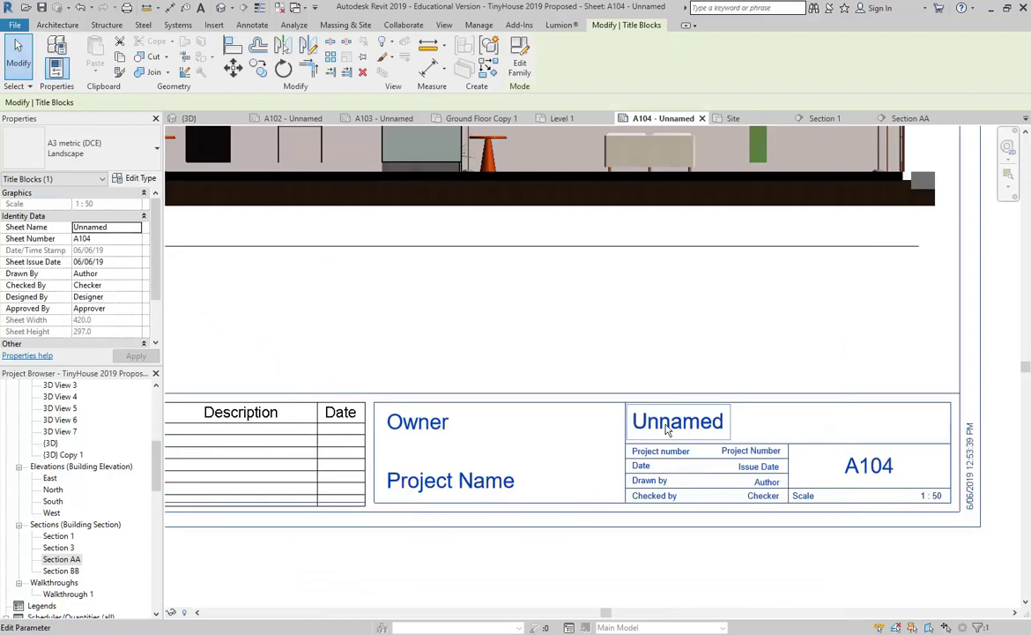
pyautogui.click(654, 420)
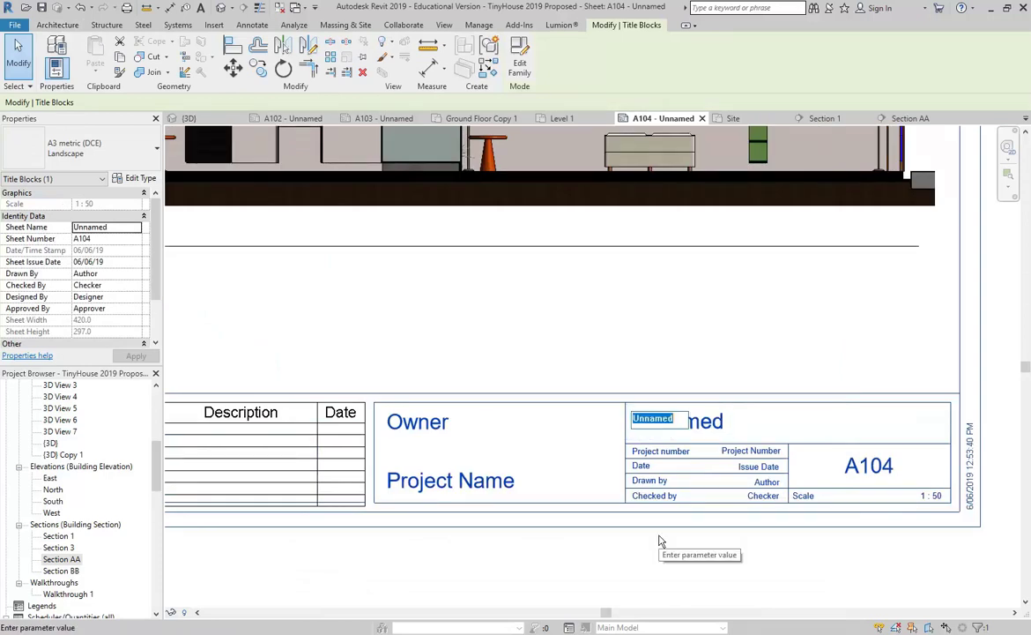
pyautogui.write('Section AA')
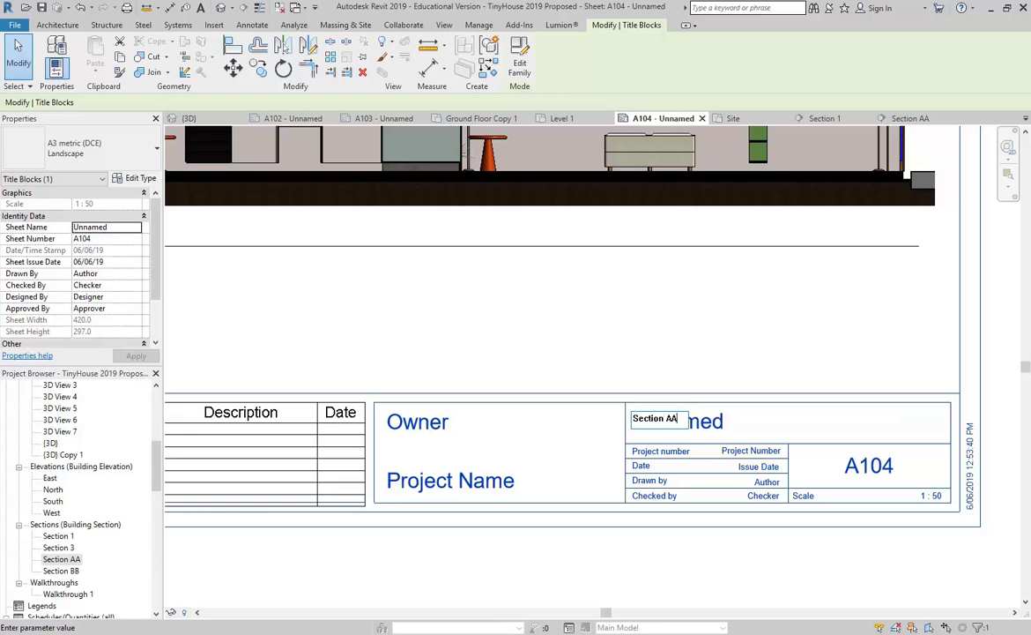
pyautogui.press('Return')
pyautogui.click(400, 336)
# Step: Set the Section AA viewport's detail number to A in the view title bubble
pyautogui.scroll(-2, 401, 335)
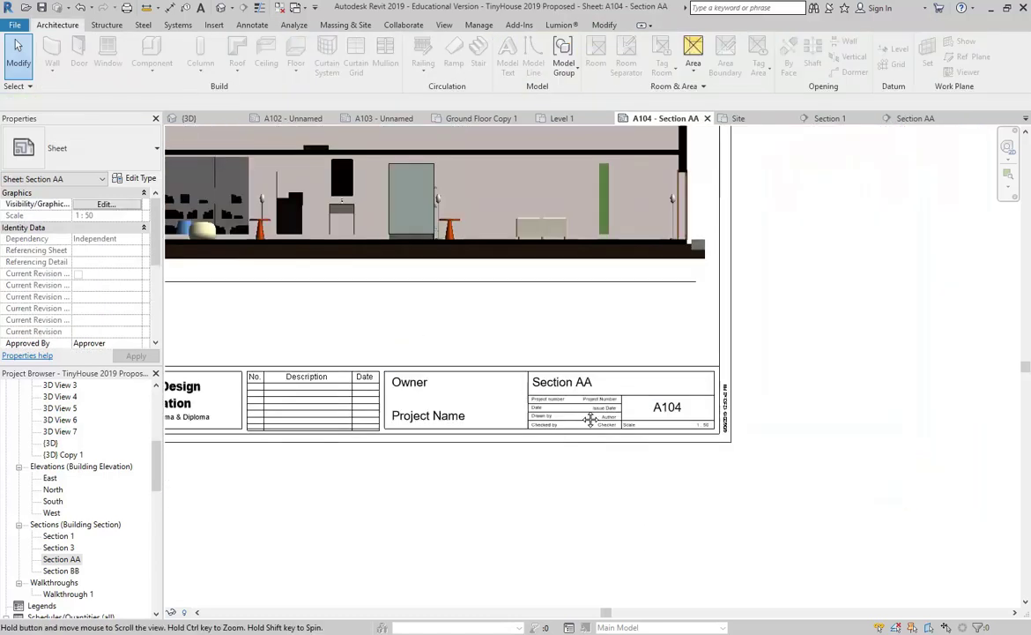
pyautogui.moveTo(264, 338); pyautogui.dragTo(458, 391, button='middle')
pyautogui.moveTo(574, 412); pyautogui.dragTo(700, 431, button='middle')
pyautogui.scroll(2, 392, 333)
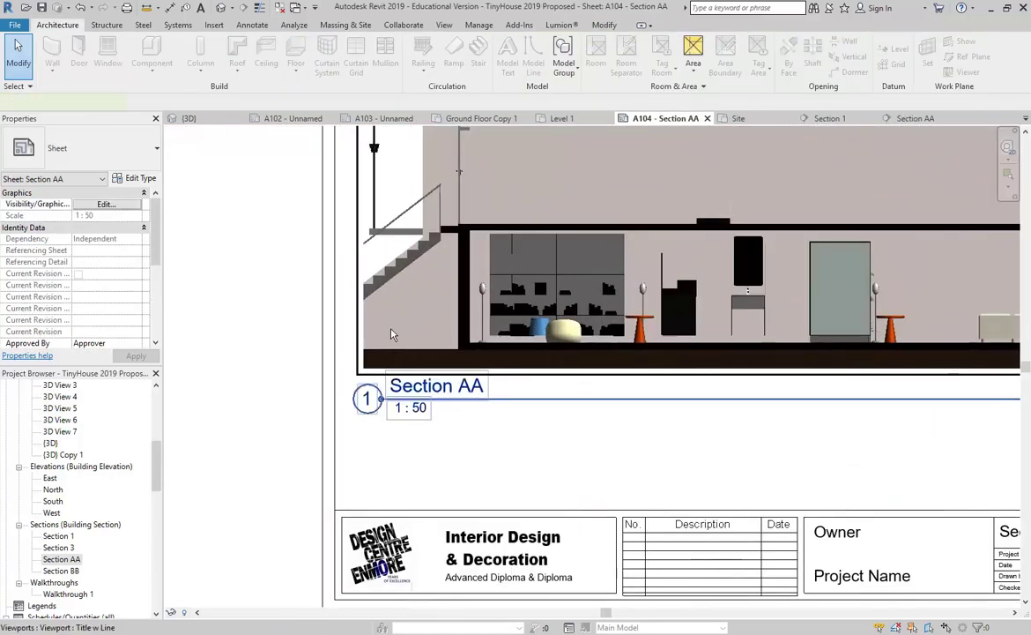
pyautogui.click(392, 333)
pyautogui.scroll(3, 371, 398)
pyautogui.click(366, 403)
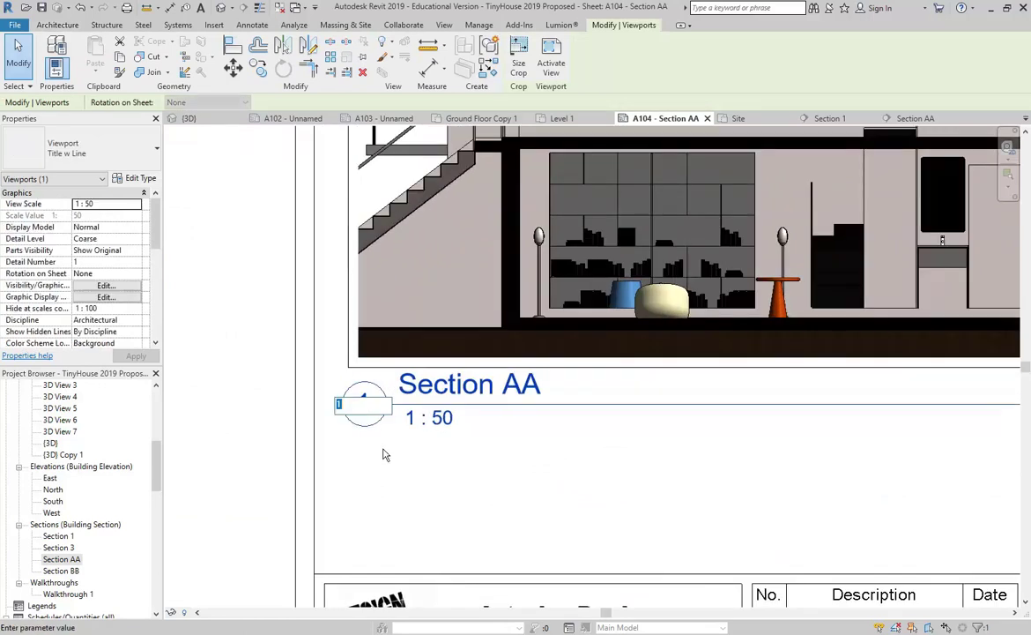
pyautogui.write('A')
pyautogui.click(384, 453)
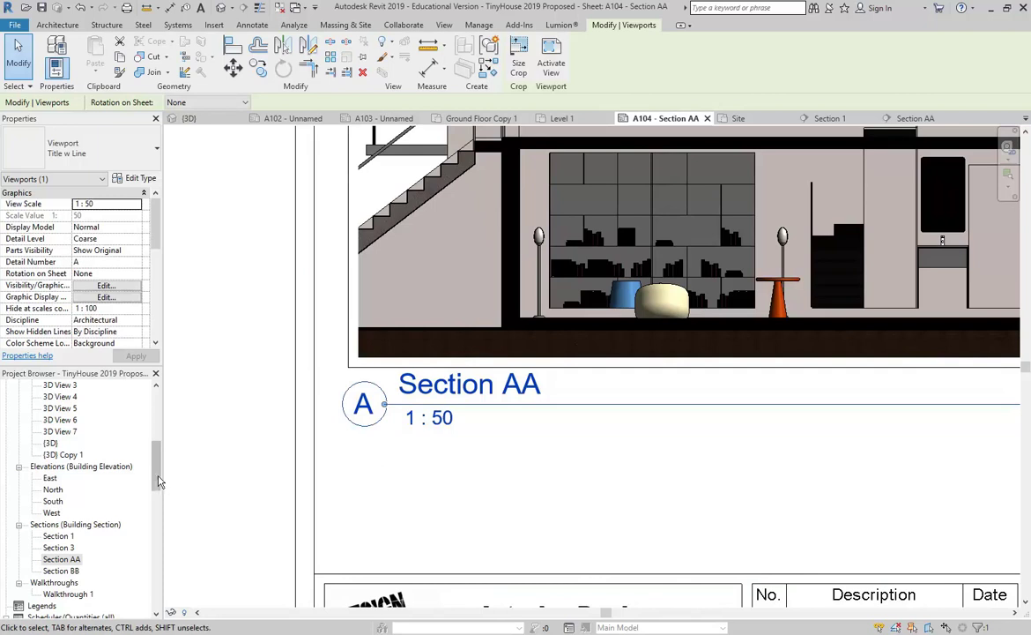
# Step: Open the Ground Floor plan and cycle the Section AA tail outside the bedroom-end double doors to a section head
pyautogui.moveTo(157, 476); pyautogui.dragTo(140, 381)
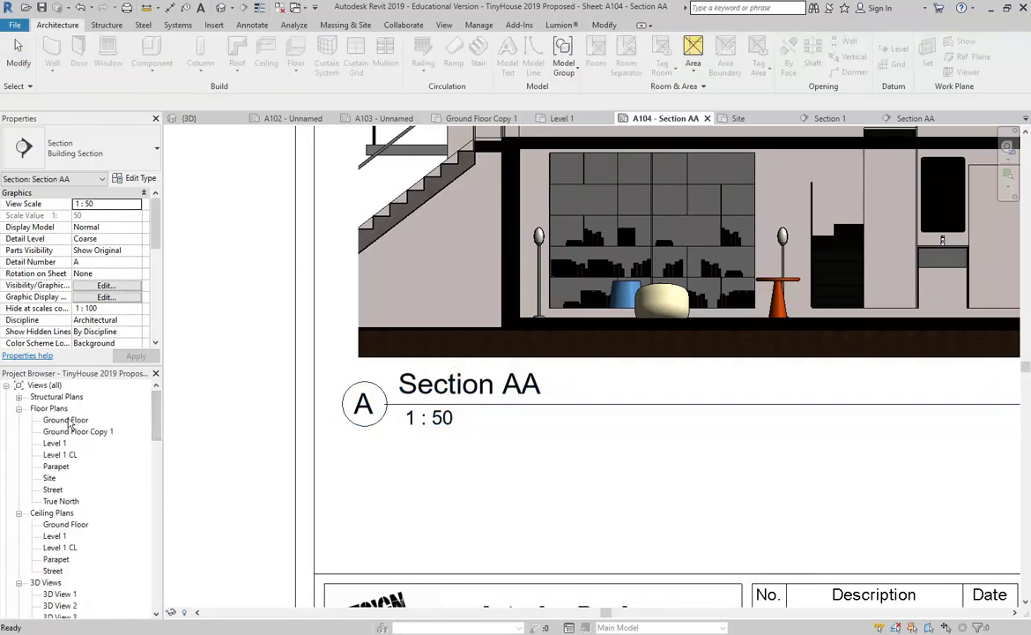
pyautogui.doubleClick(67, 421)
pyautogui.scroll(5, 284, 436)
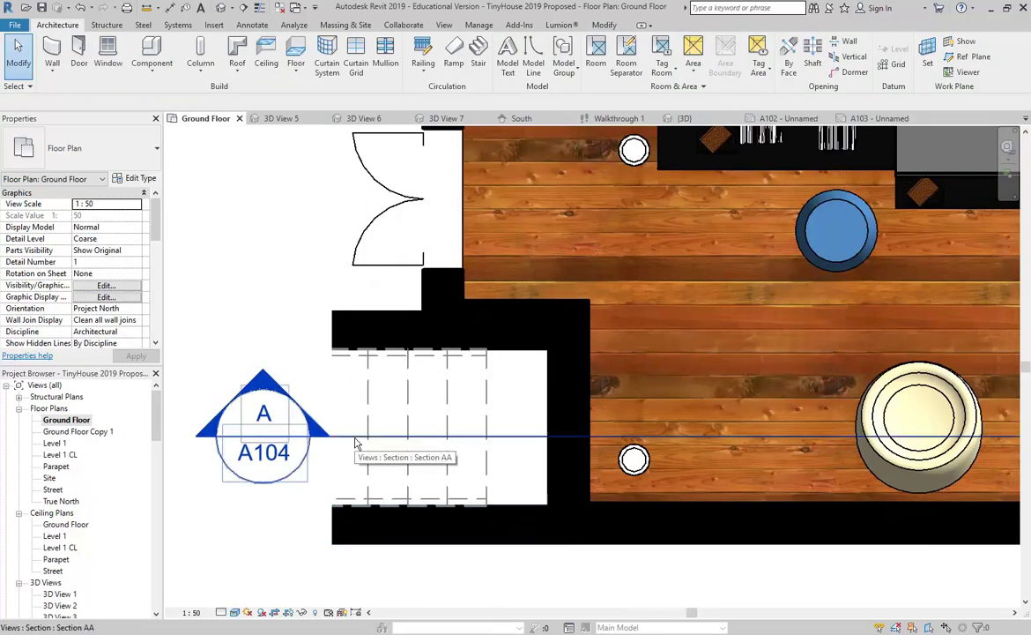
pyautogui.scroll(-3, 605, 336)
pyautogui.moveTo(885, 444); pyautogui.dragTo(324, 367, button='middle')
pyautogui.scroll(-1, 458, 369)
pyautogui.moveTo(458, 369); pyautogui.dragTo(482, 396, button='middle')
pyautogui.moveTo(824, 341); pyautogui.dragTo(486, 286, button='middle')
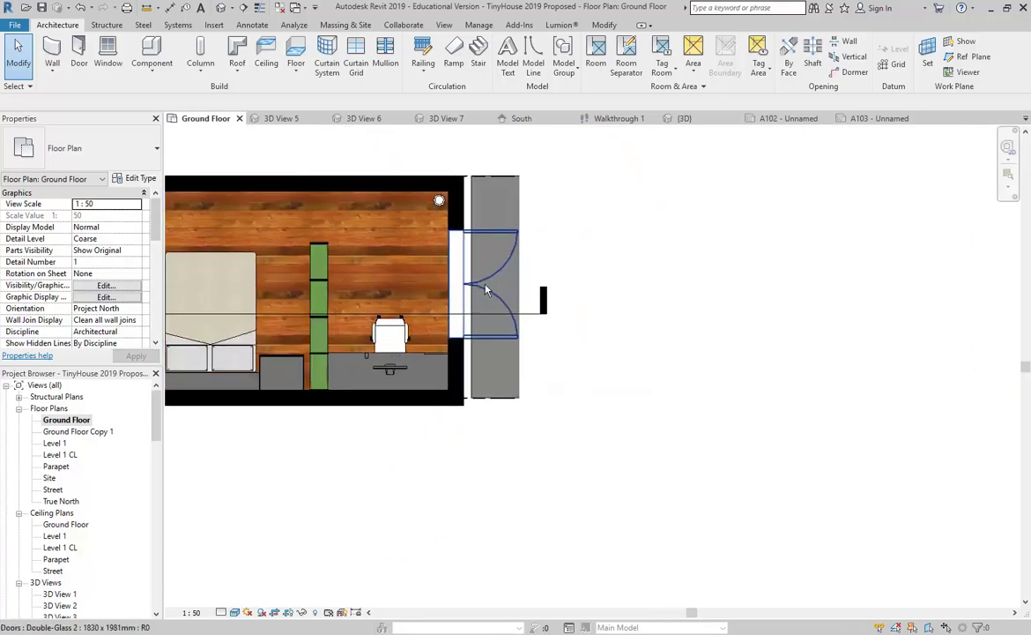
pyautogui.scroll(1, 486, 291)
pyautogui.click(554, 323)
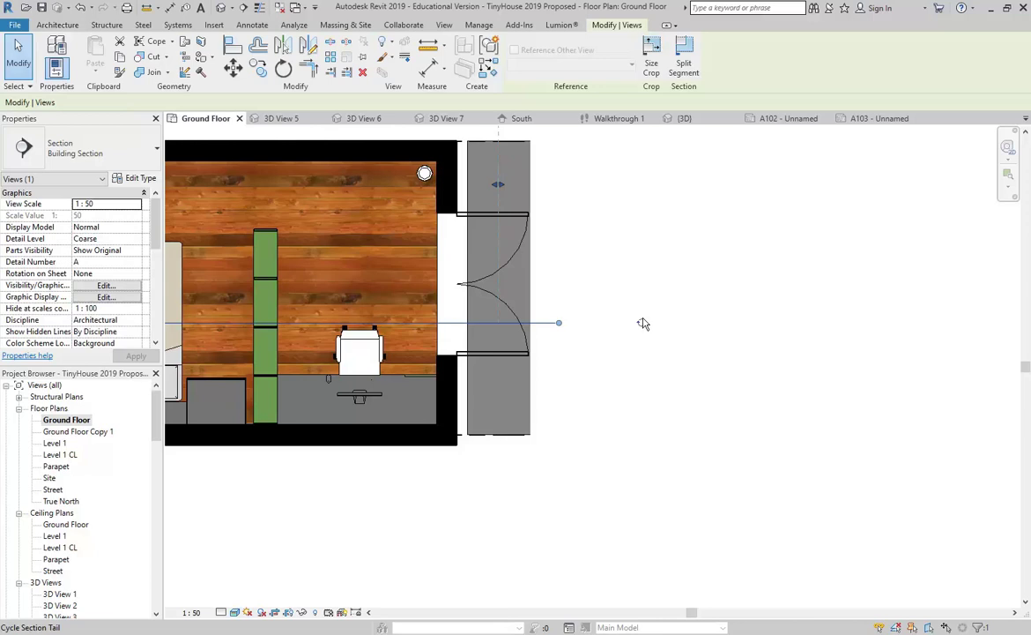
pyautogui.click(642, 320)
pyautogui.click(620, 438)
# Step: Examine the Section AA line and the markers at both of its ends on the Ground Floor plan
pyautogui.scroll(-1, 507, 370)
pyautogui.moveTo(491, 351); pyautogui.dragTo(788, 369, button='middle')
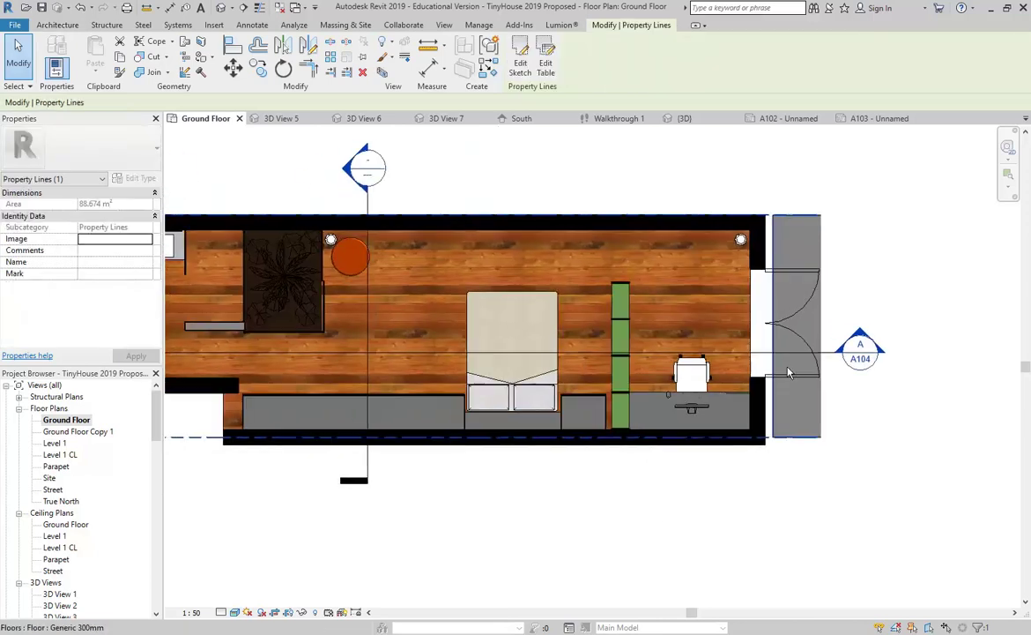
pyautogui.click(826, 356)
pyautogui.moveTo(204, 386); pyautogui.dragTo(654, 442, button='middle')
pyautogui.scroll(-1, 507, 408)
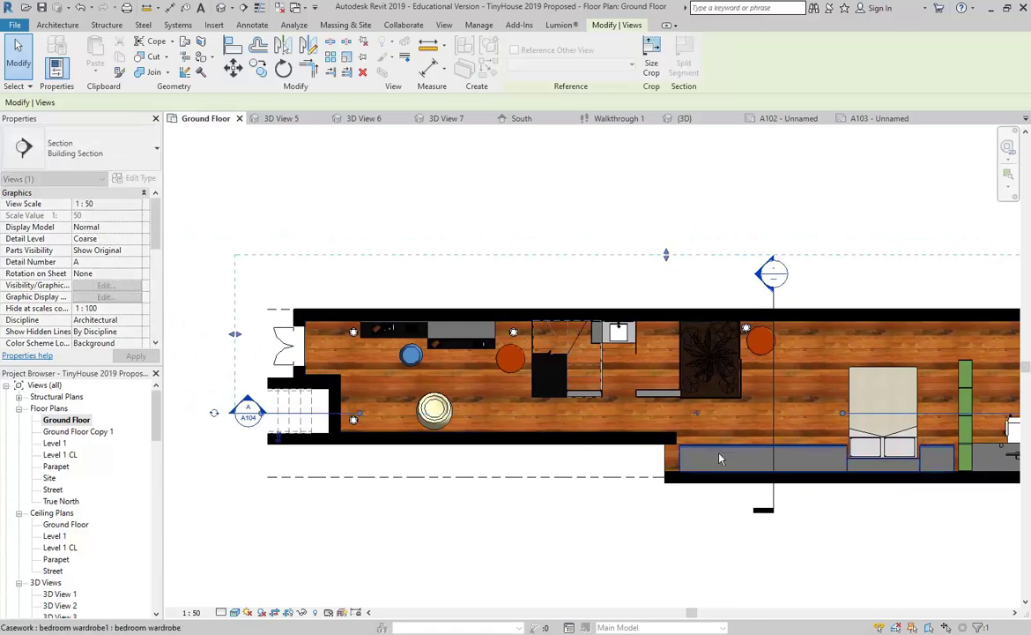
pyautogui.moveTo(846, 448); pyautogui.dragTo(576, 378, button='middle')
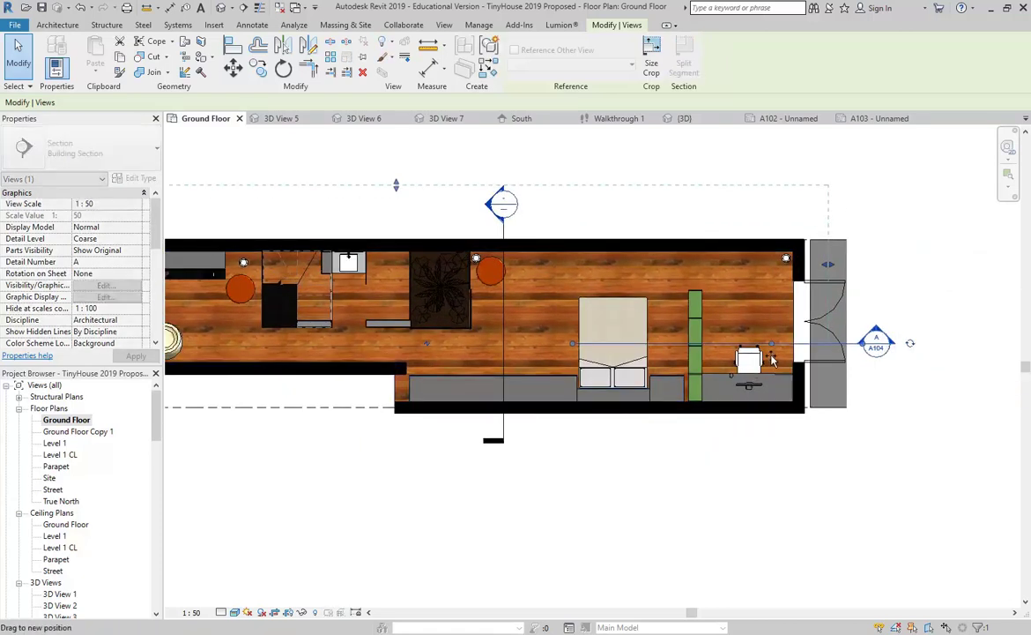
pyautogui.click(544, 204)
pyautogui.moveTo(543, 206); pyautogui.dragTo(748, 287, button='middle')
# Step: Review sheets A102, A103 and A104 in turn, checking the section marker references and the Section AA title
pyautogui.scroll(-10, 159, 406)
pyautogui.doubleClick(63, 535)
pyautogui.doubleClick(58, 524)
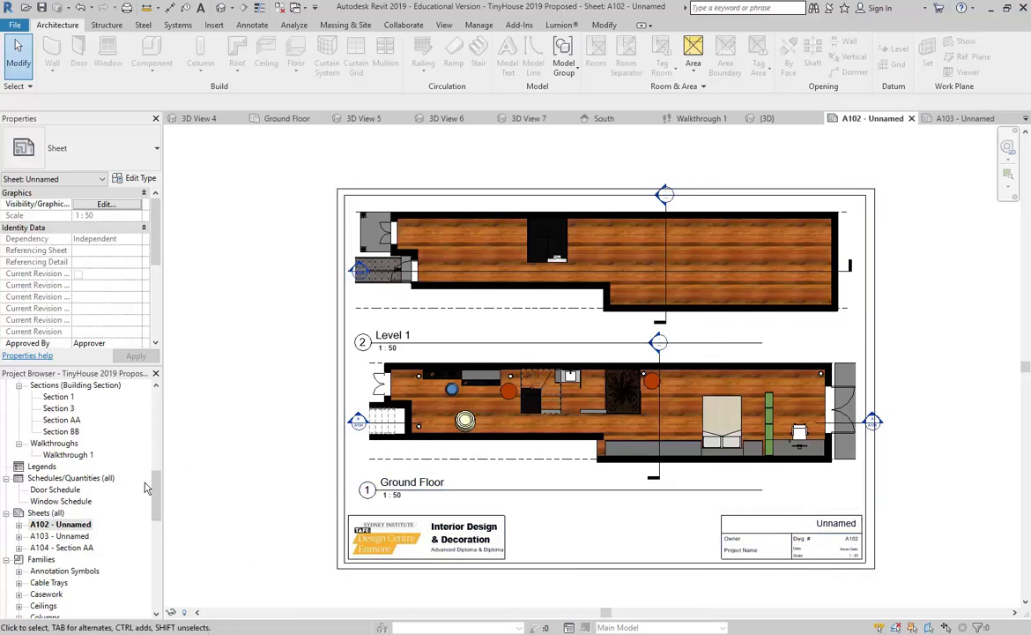
pyautogui.doubleClick(59, 536)
pyautogui.scroll(4, 225, 293)
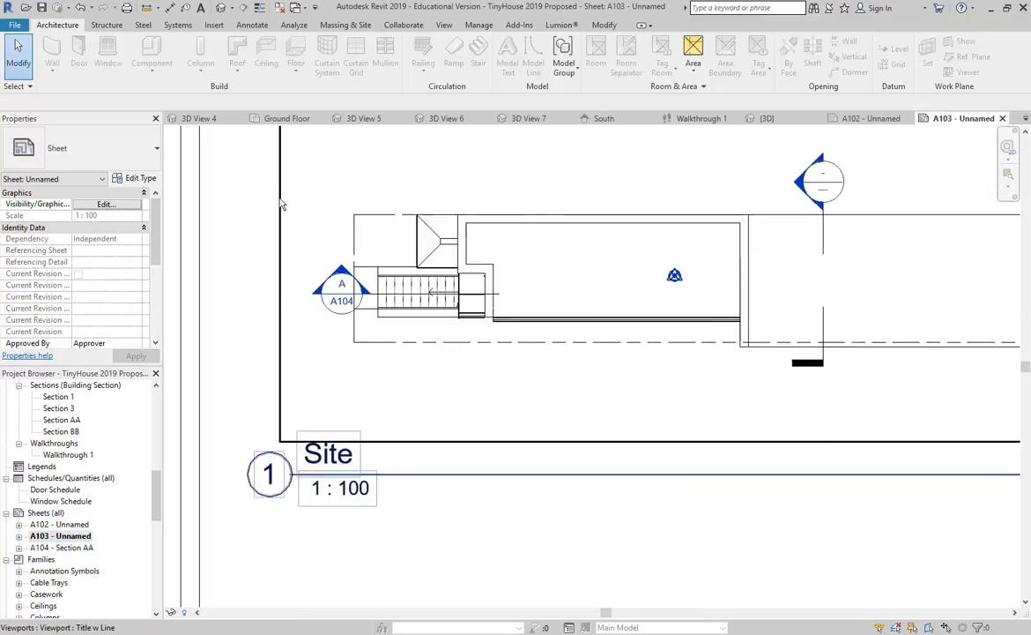
pyautogui.scroll(-5, 653, 306)
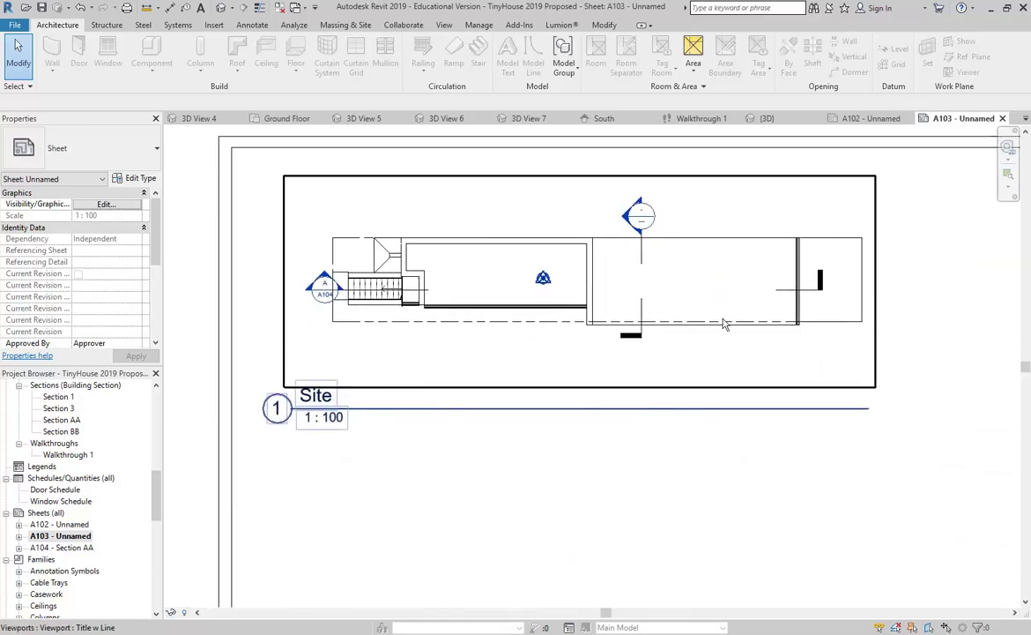
pyautogui.moveTo(434, 314); pyautogui.dragTo(457, 285, button='middle')
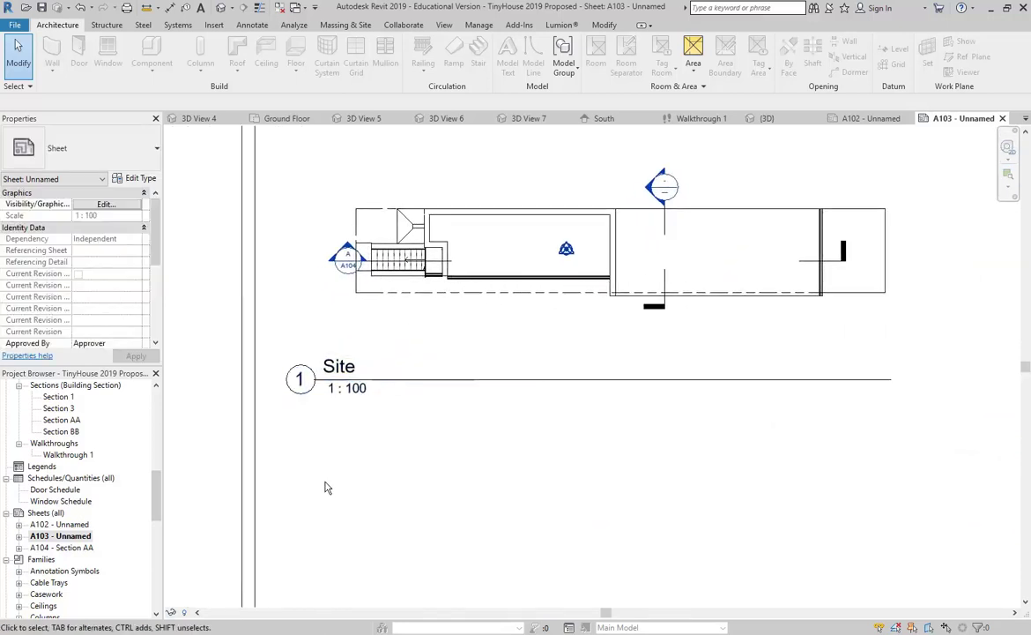
pyautogui.doubleClick(64, 547)
pyautogui.scroll(-3, 512, 363)
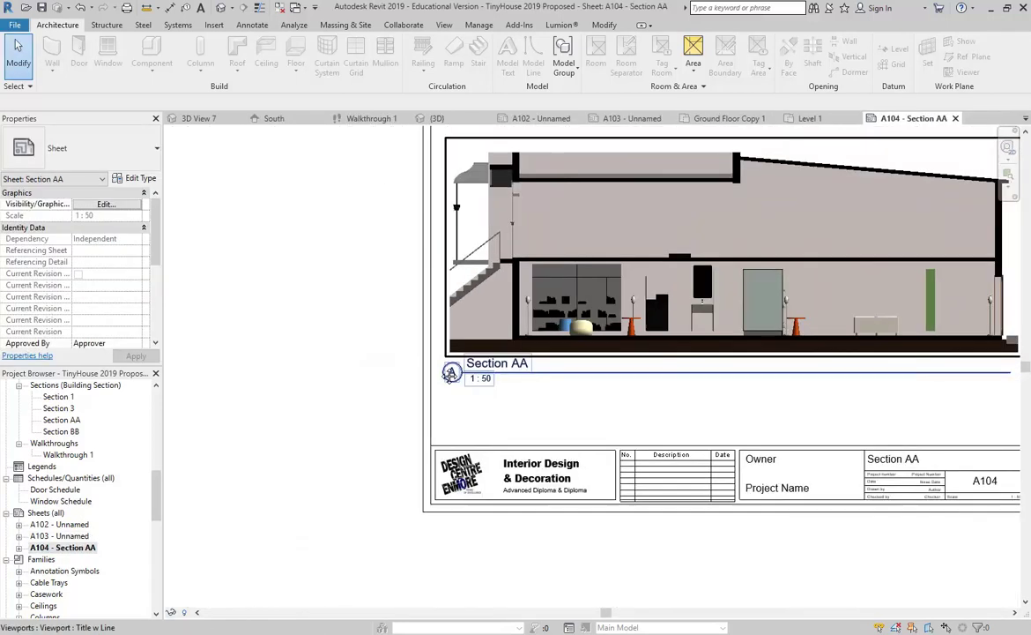
pyautogui.moveTo(545, 316); pyautogui.dragTo(416, 403, button='middle')
# Step: Create a new sheet with the A3 metric (DCE) Landscape titleblock
pyautogui.rightClick(55, 513)
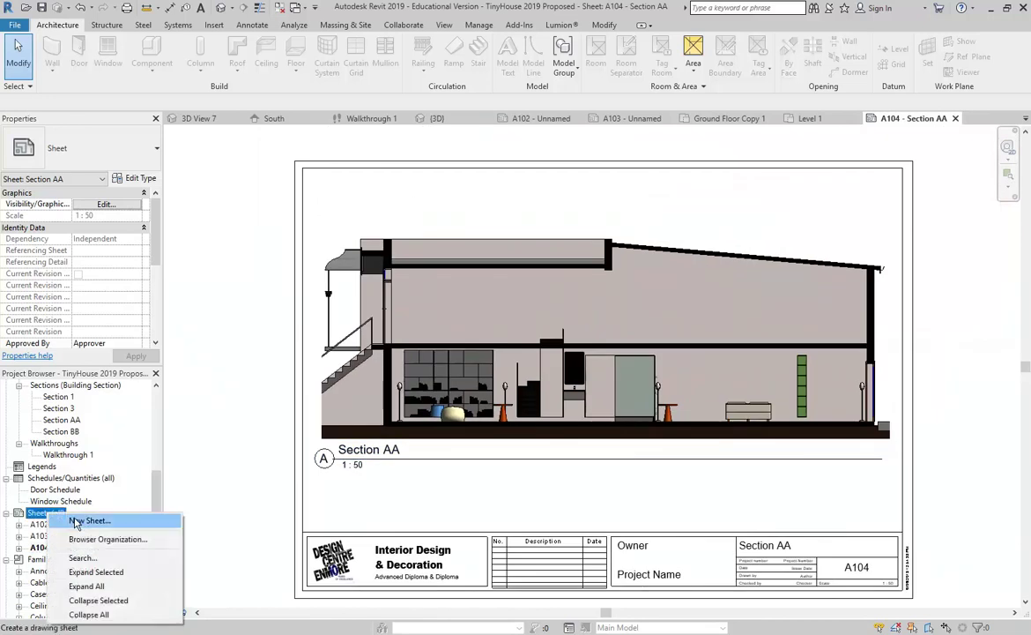
pyautogui.click(88, 520)
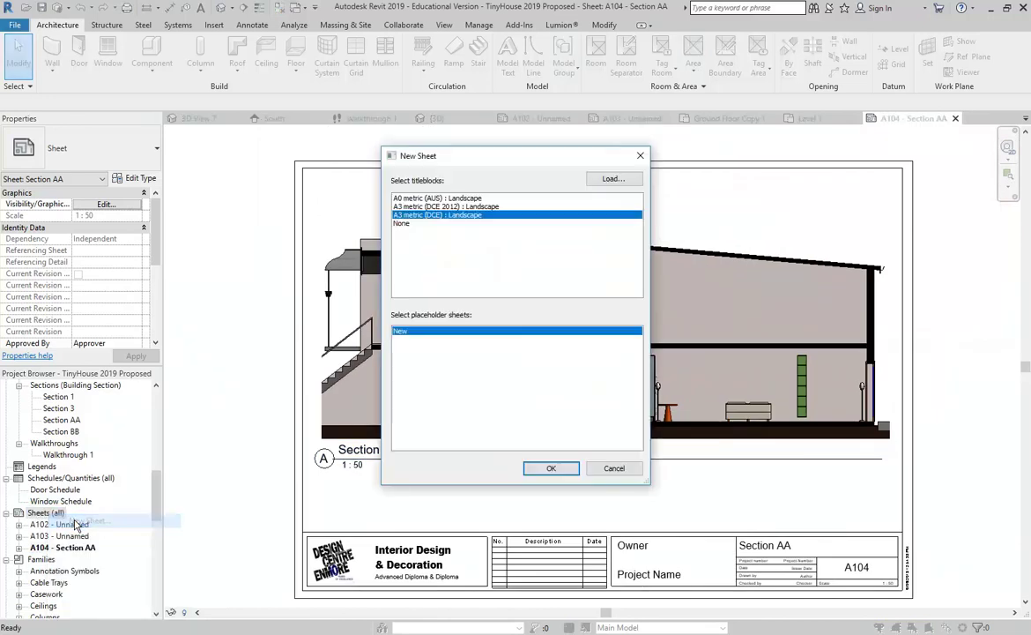
pyautogui.click(552, 468)
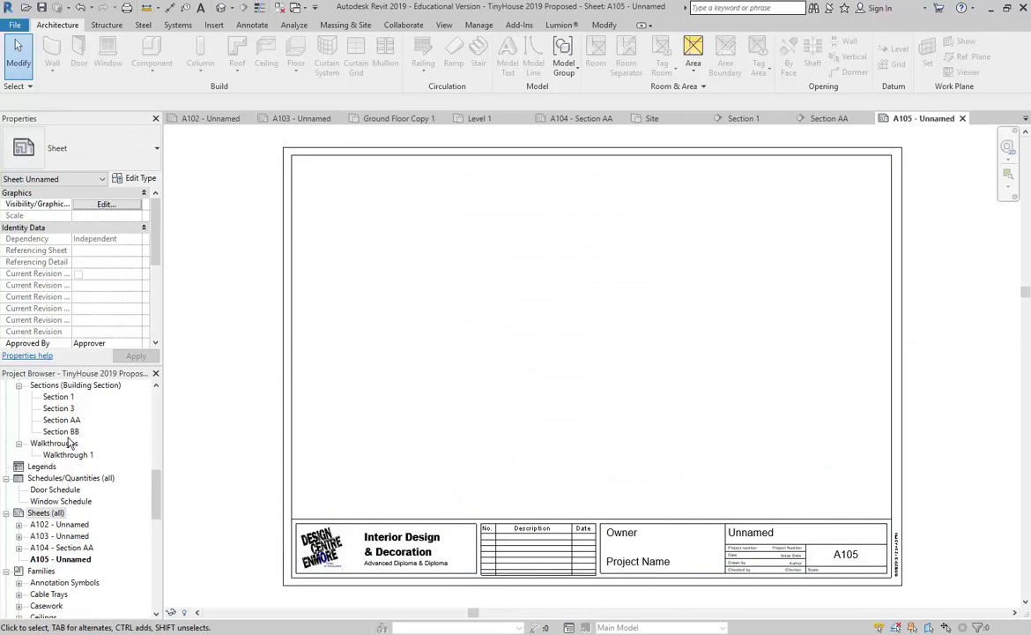
# Step: Try placing the Section BB view on the blank sheet A105 and remove it again
pyautogui.moveTo(61, 431); pyautogui.dragTo(487, 352)
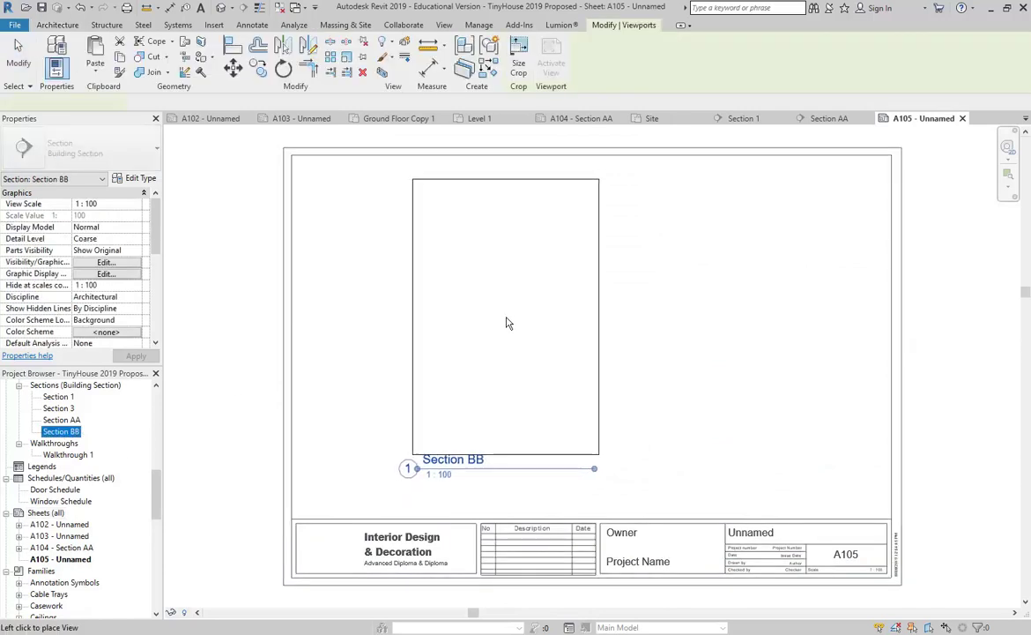
pyautogui.click(507, 323)
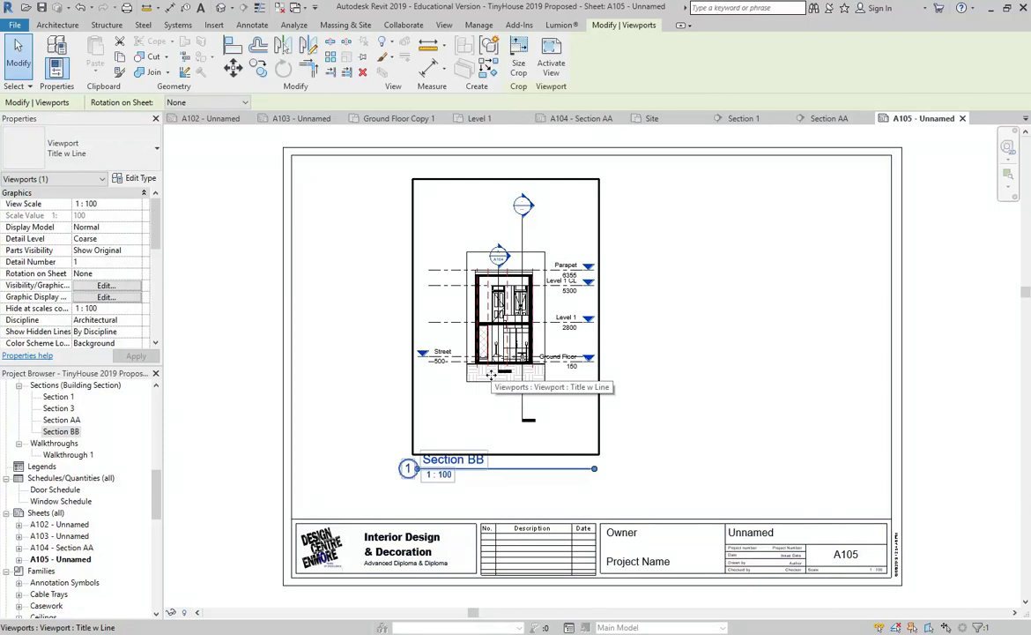
pyautogui.press('Delete')
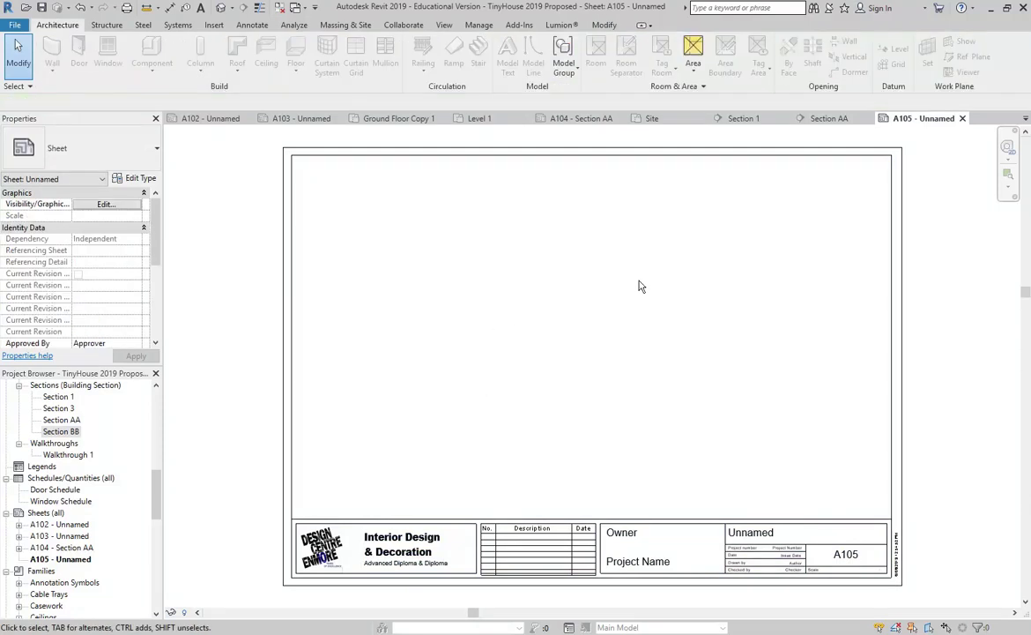
# Step: Open the Section BB view and hide the tall section line without a sheet reference as an individual element
pyautogui.doubleClick(60, 432)
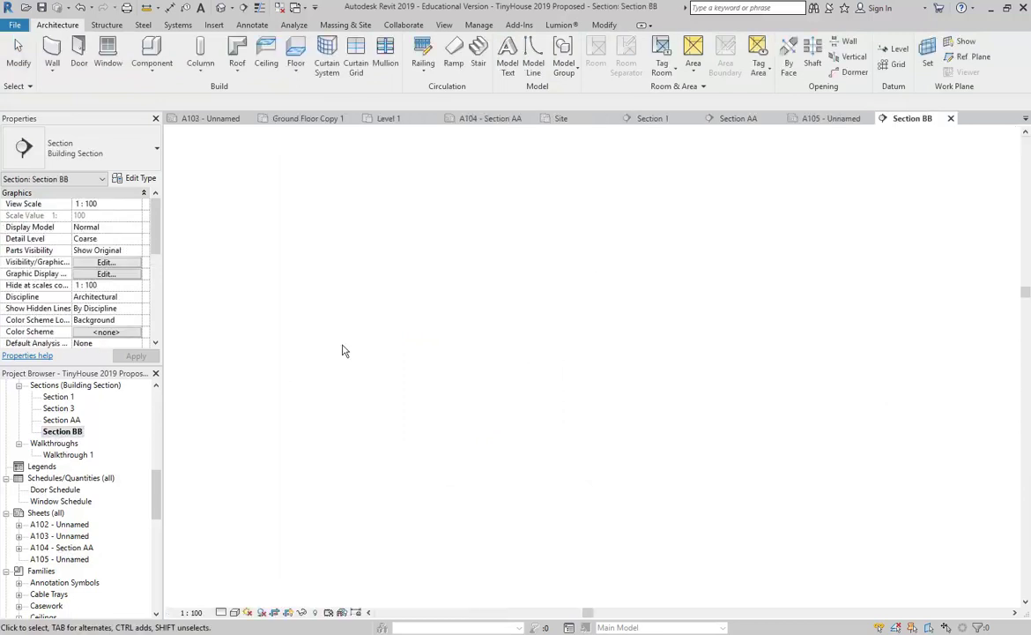
pyautogui.moveTo(539, 306); pyautogui.dragTo(449, 313, button='middle')
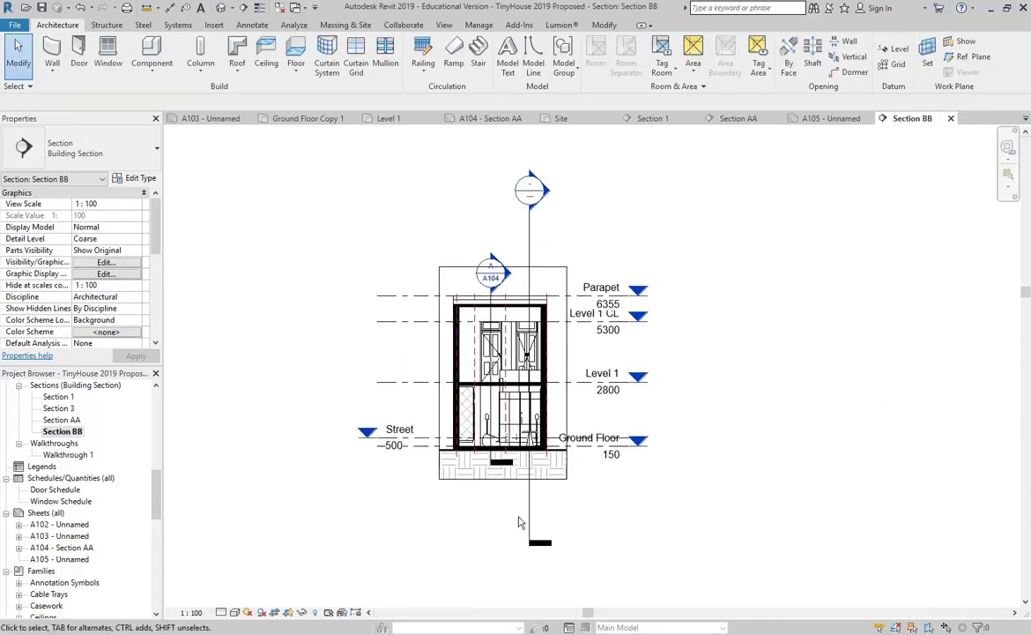
pyautogui.click(530, 244)
pyautogui.rightClick(660, 227)
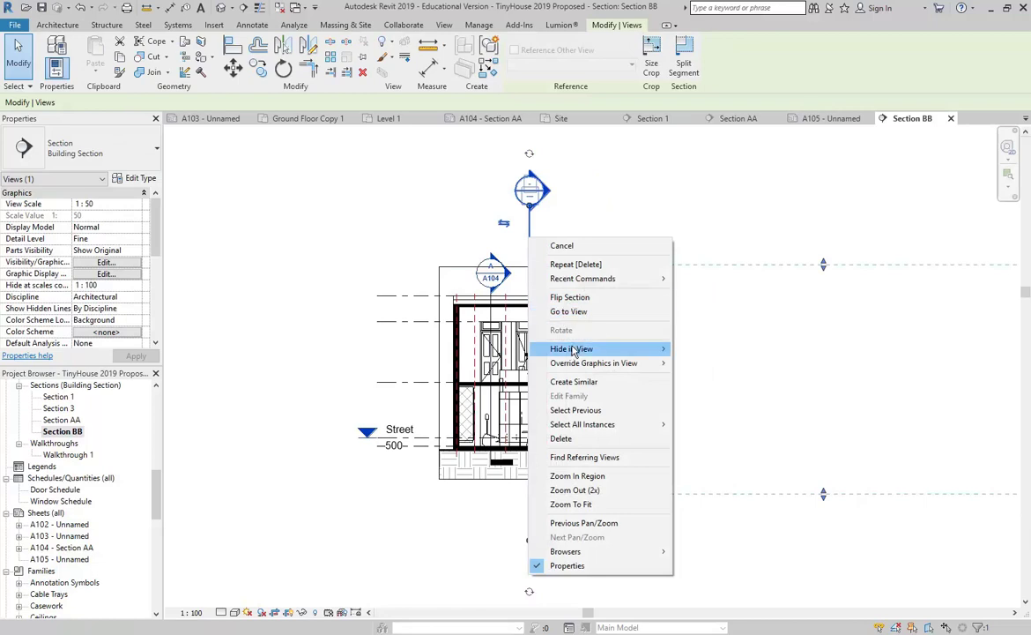
pyautogui.click(697, 350)
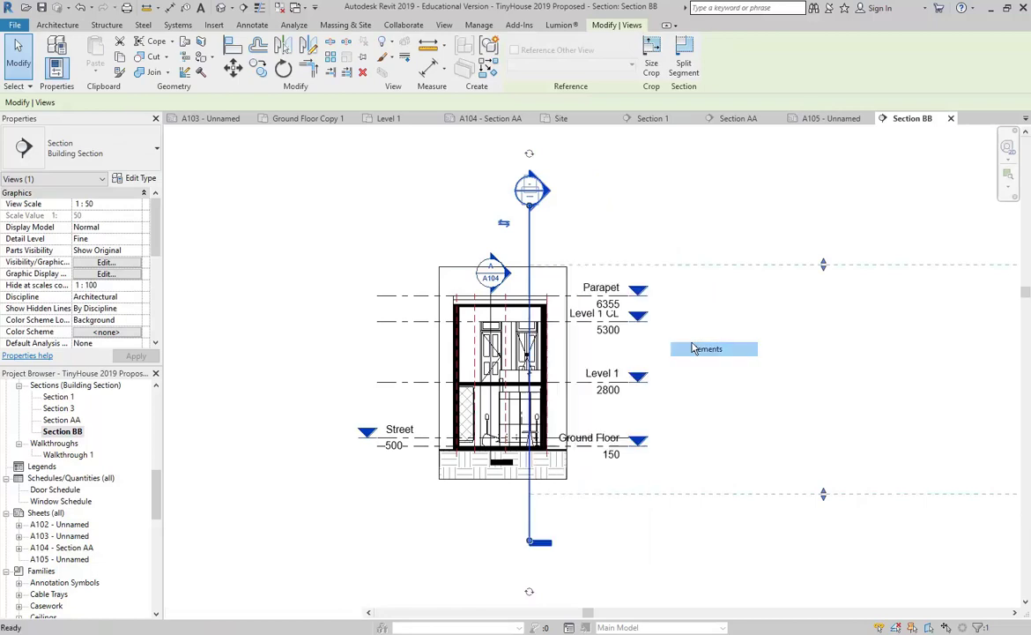
# Step: Raise the lower edge of Section BB's crop region to leave only a thin strip of ground below the building
pyautogui.click(524, 480)
pyautogui.scroll(2, 516, 472)
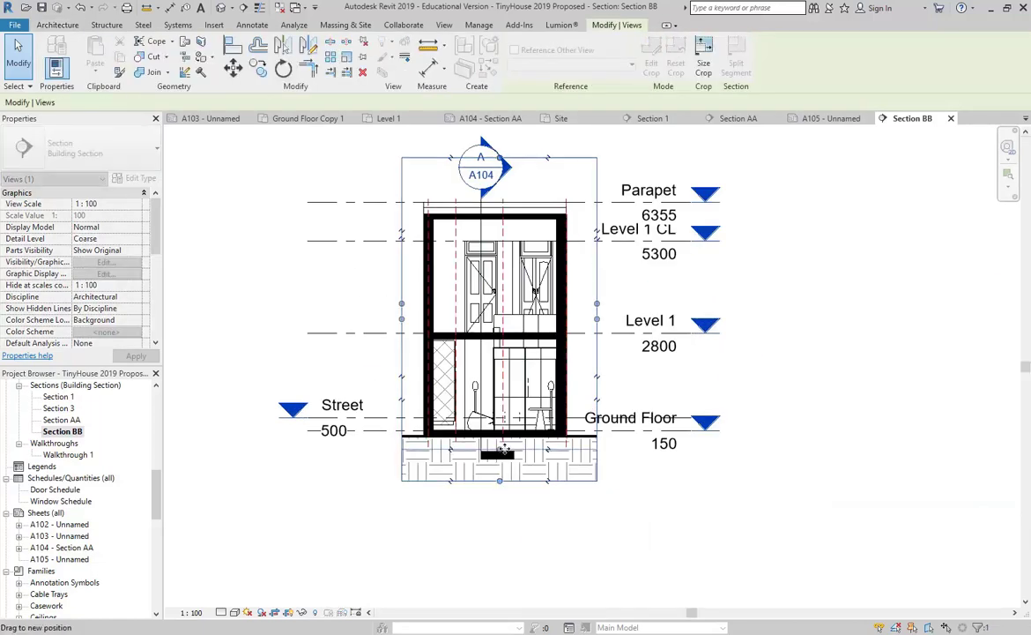
pyautogui.moveTo(499, 452); pyautogui.dragTo(498, 545)
# Step: Set the Section BB view scale to 1:50 and give it a visual style with coloured surfaces
pyautogui.click(191, 612)
pyautogui.click(196, 513)
pyautogui.click(329, 320)
pyautogui.click(233, 612)
pyautogui.click(228, 540)
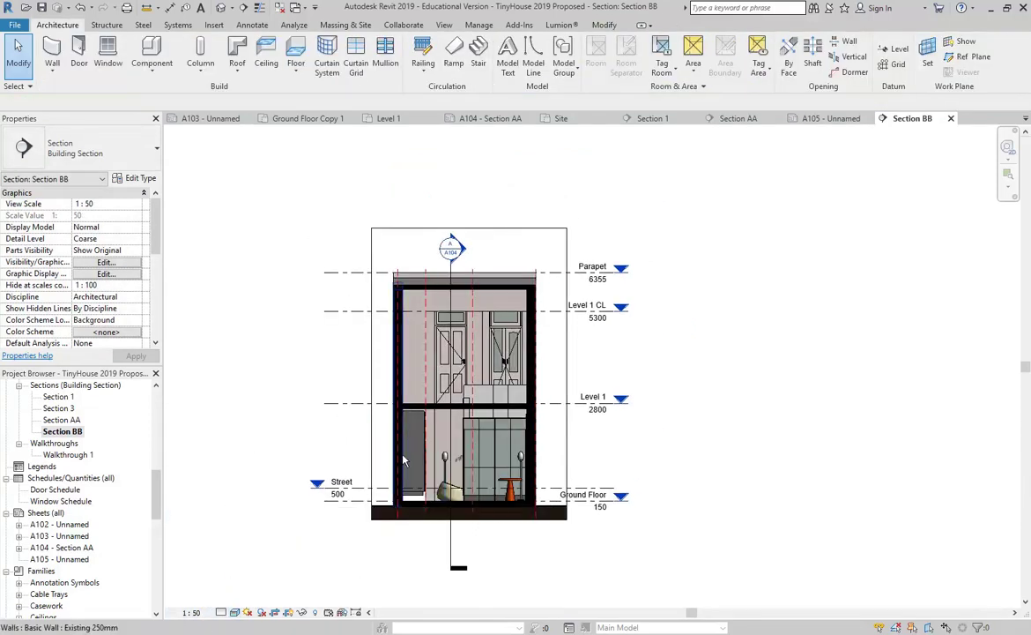
# Step: Lower the upper edge of Section BB's crop region to just above the parapet
pyautogui.scroll(3, 387, 449)
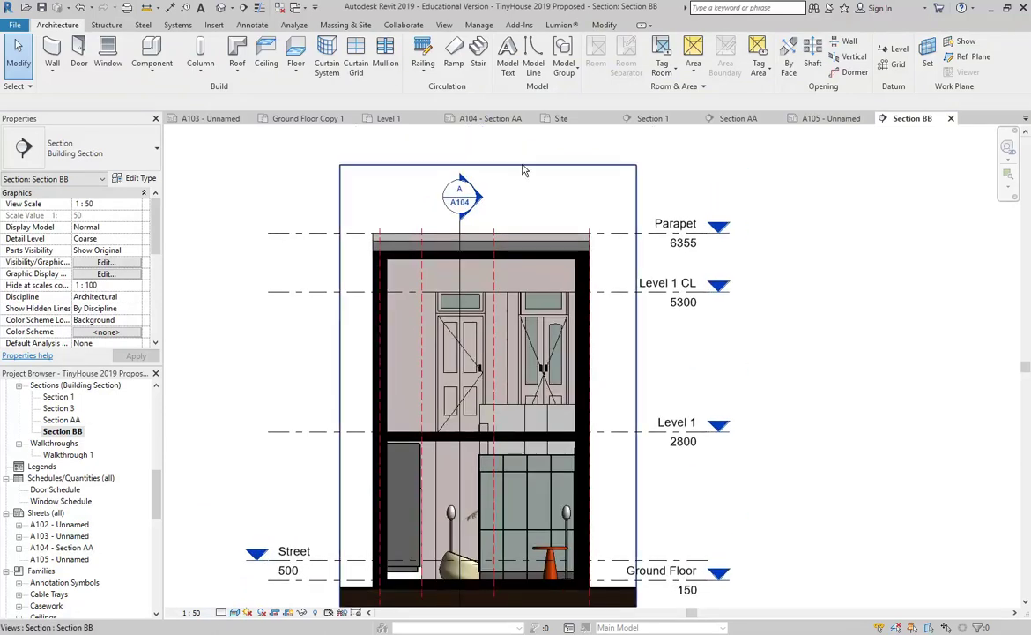
pyautogui.click(522, 165)
pyautogui.moveTo(488, 166); pyautogui.dragTo(482, 221)
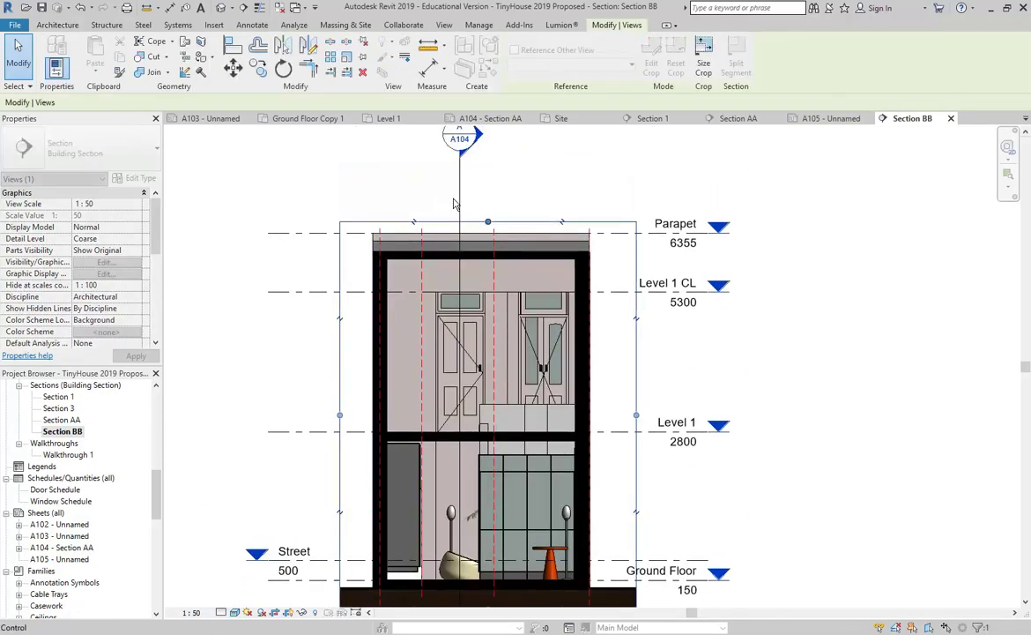
pyautogui.scroll(-2, 320, 322)
pyautogui.press('Escape')
# Step: Hide the whole Levels category in the Section BB view
pyautogui.rightClick(301, 204)
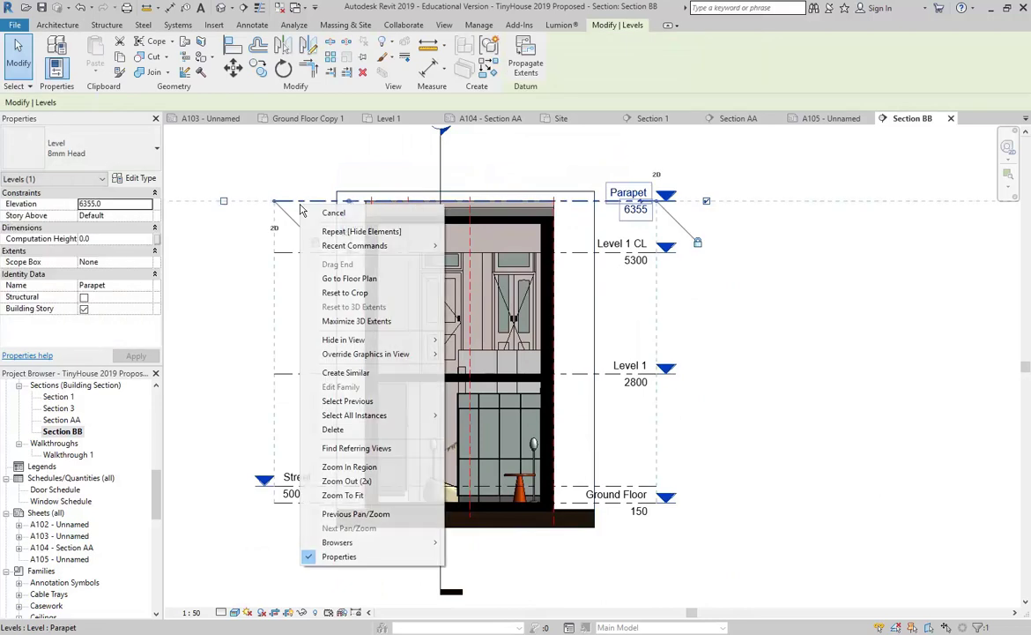
pyautogui.moveTo(353, 339)
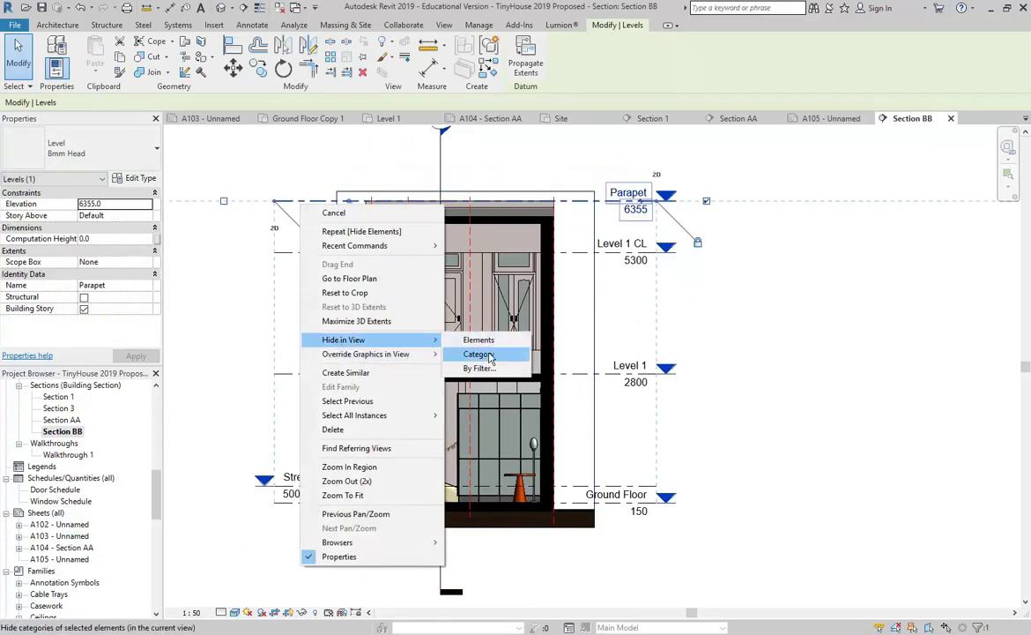
pyautogui.click(490, 356)
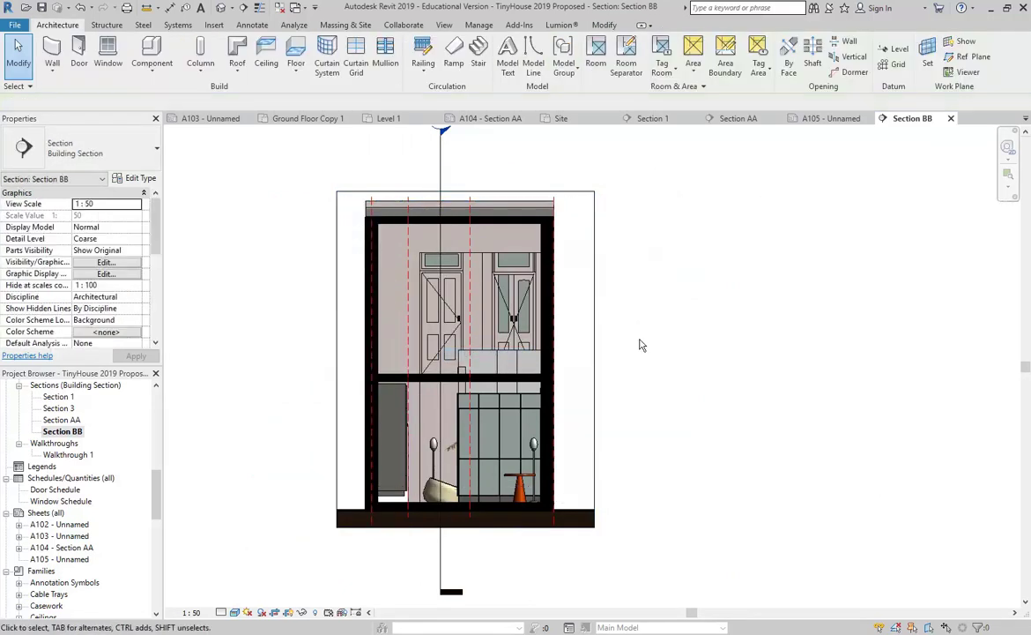
# Step: Break the Section AA line with a gap across the building and lower its A104 head to the upper crop edge
pyautogui.click(440, 551)
pyautogui.click(446, 542)
pyautogui.scroll(-1, 330, 292)
pyautogui.moveTo(330, 291); pyautogui.dragTo(325, 338, button='middle')
pyautogui.moveTo(421, 200); pyautogui.dragTo(418, 245)
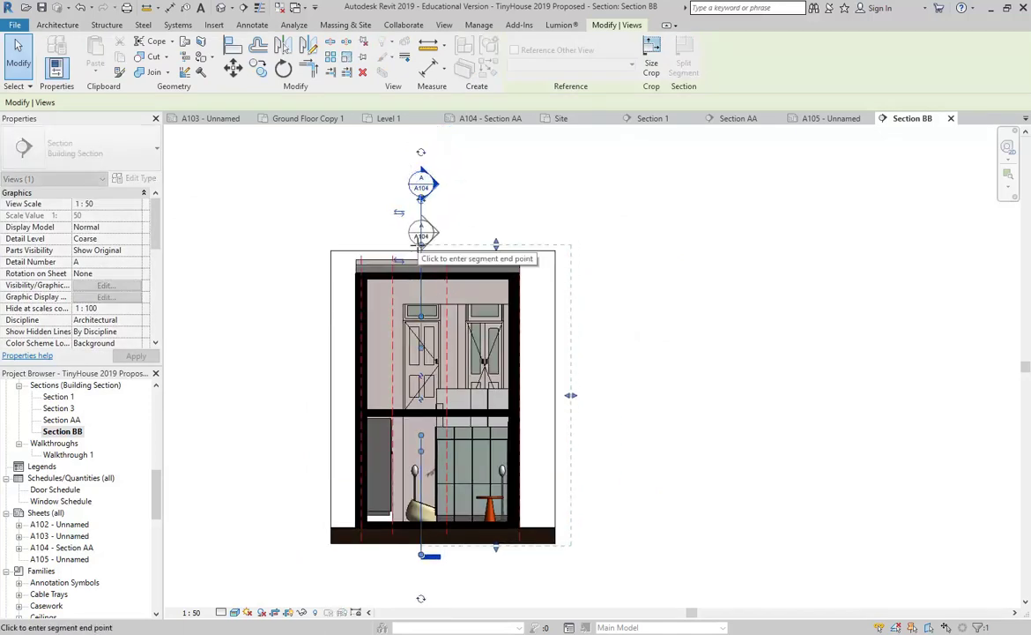
pyautogui.click(421, 236)
pyautogui.scroll(4, 307, 269)
pyautogui.click(333, 191)
pyautogui.scroll(-1, 445, 310)
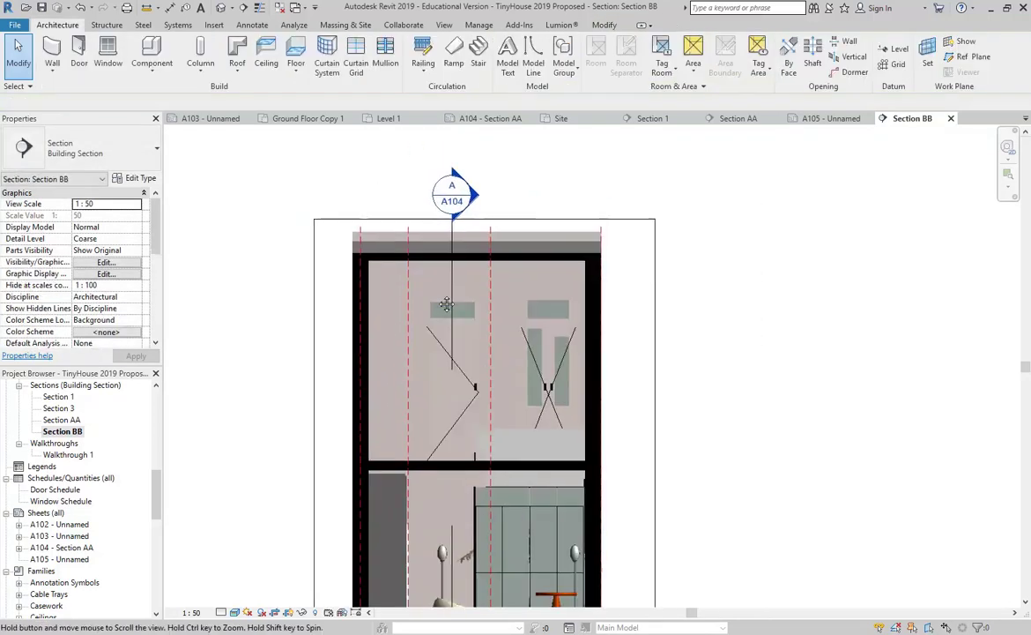
pyautogui.moveTo(445, 311); pyautogui.dragTo(459, 248, button='middle')
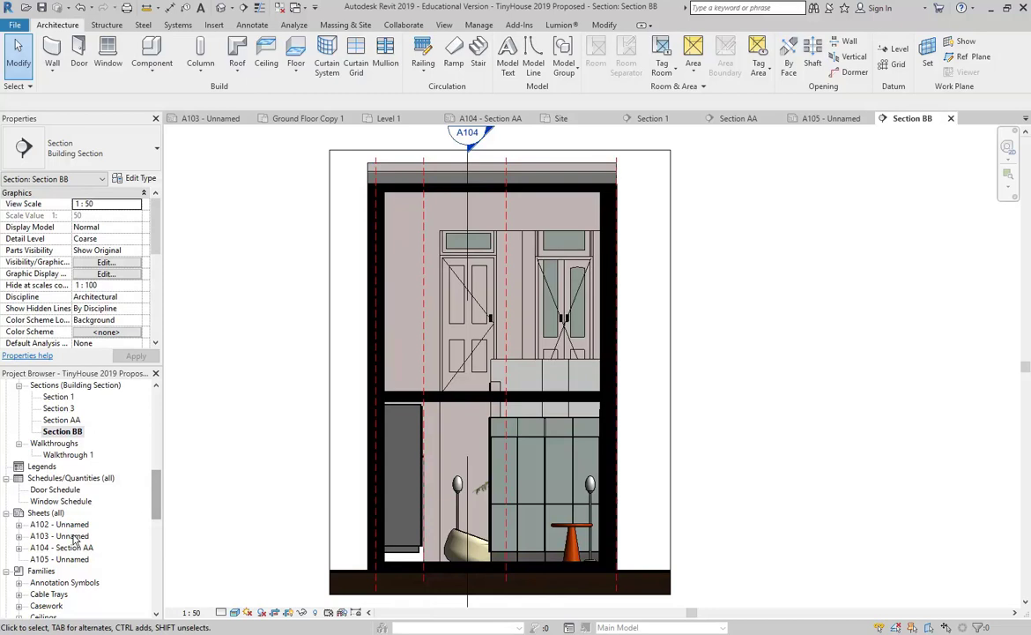
# Step: Open sheet A105 and place the Section BB view on the left half of the sheet
pyautogui.doubleClick(71, 560)
pyautogui.scroll(1, 58, 479)
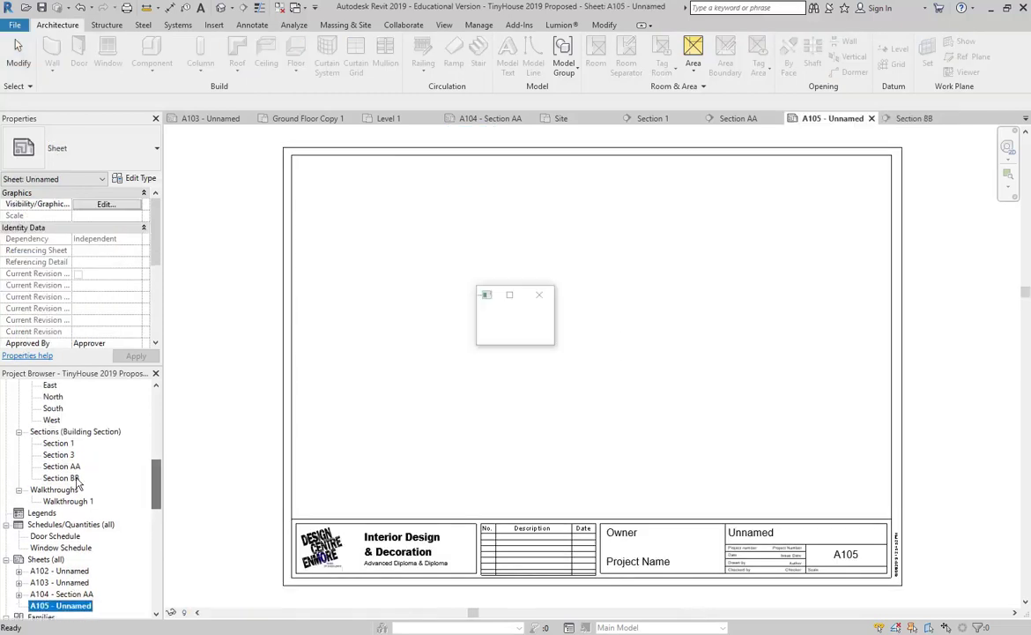
pyautogui.moveTo(61, 478); pyautogui.dragTo(433, 309)
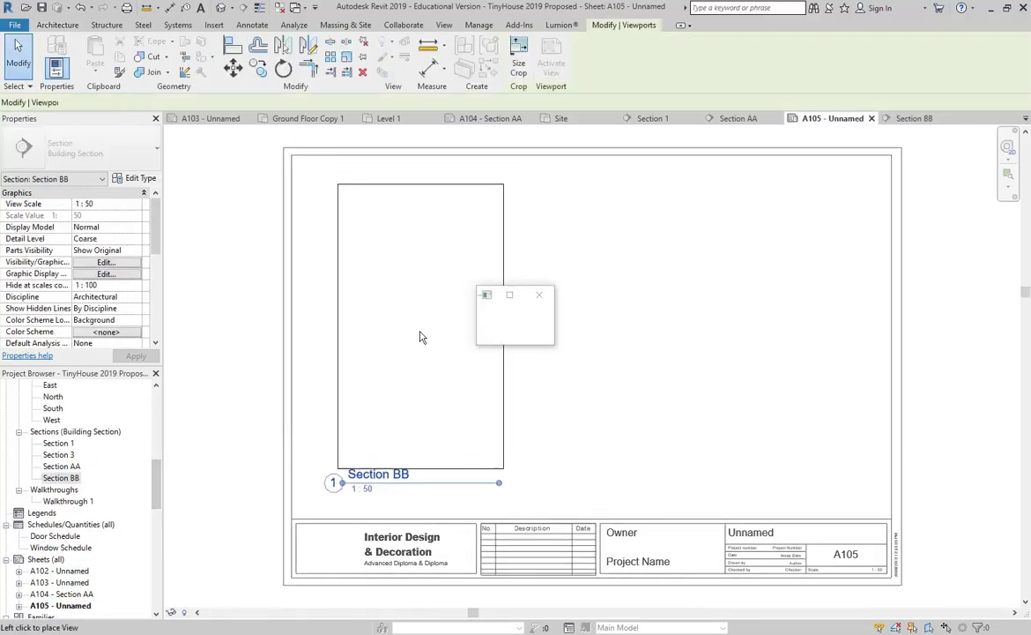
pyautogui.click(653, 364)
pyautogui.moveTo(642, 340)
pyautogui.mouseDown(button='middle')
pyautogui.moveTo(621, 351)
pyautogui.moveTo(614, 343)
pyautogui.mouseUp(button='middle')
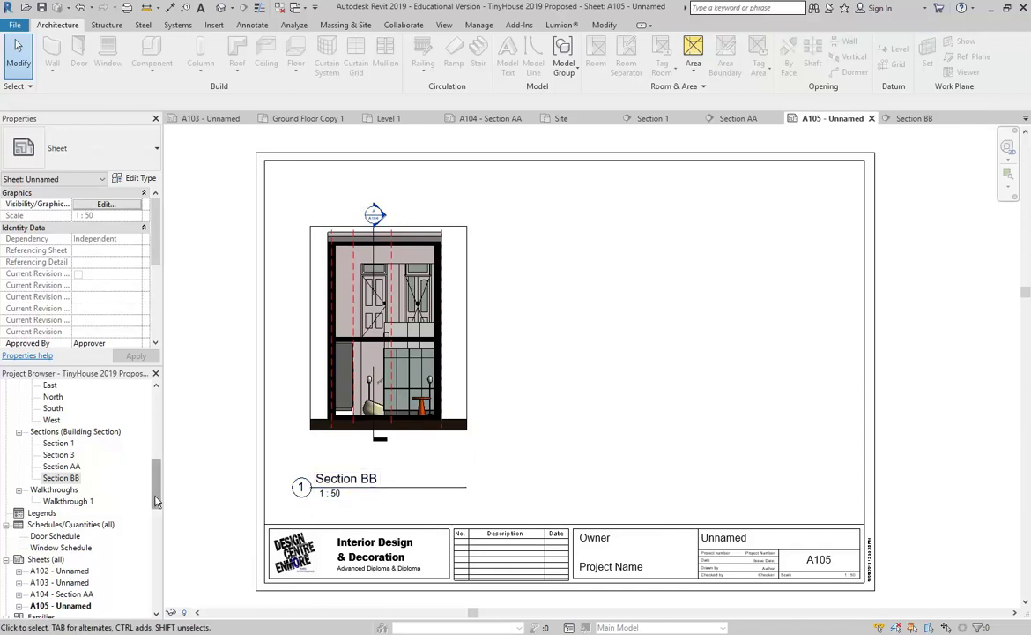
# Step: Look through 3D View 6, 3D View 7 and 3D View 4 for an interior perspective
pyautogui.scroll(4, 159, 474)
pyautogui.moveTo(159, 474); pyautogui.dragTo(159, 472)
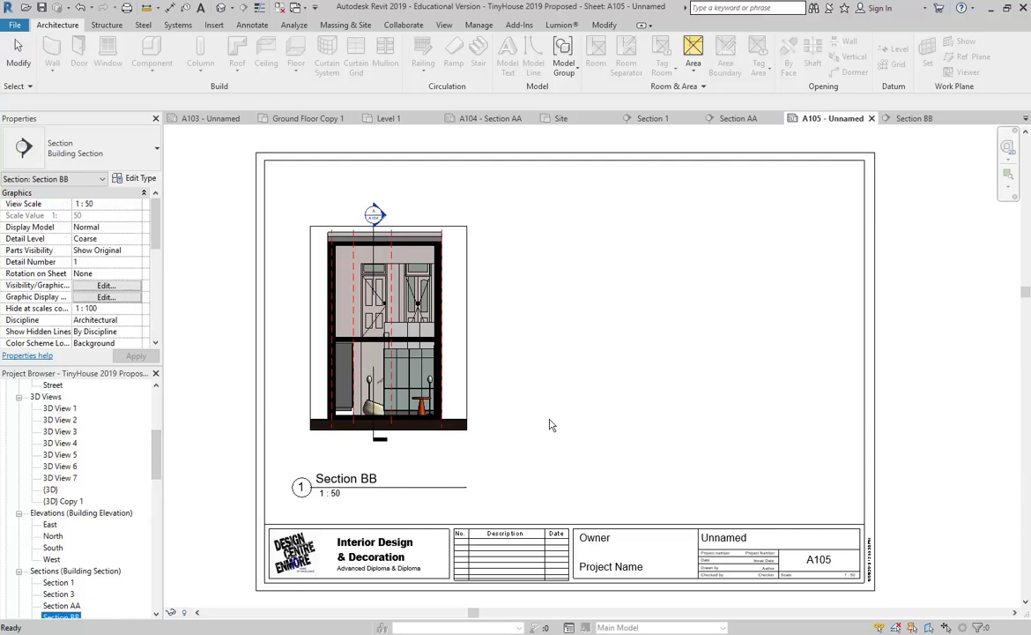
pyautogui.doubleClick(60, 467)
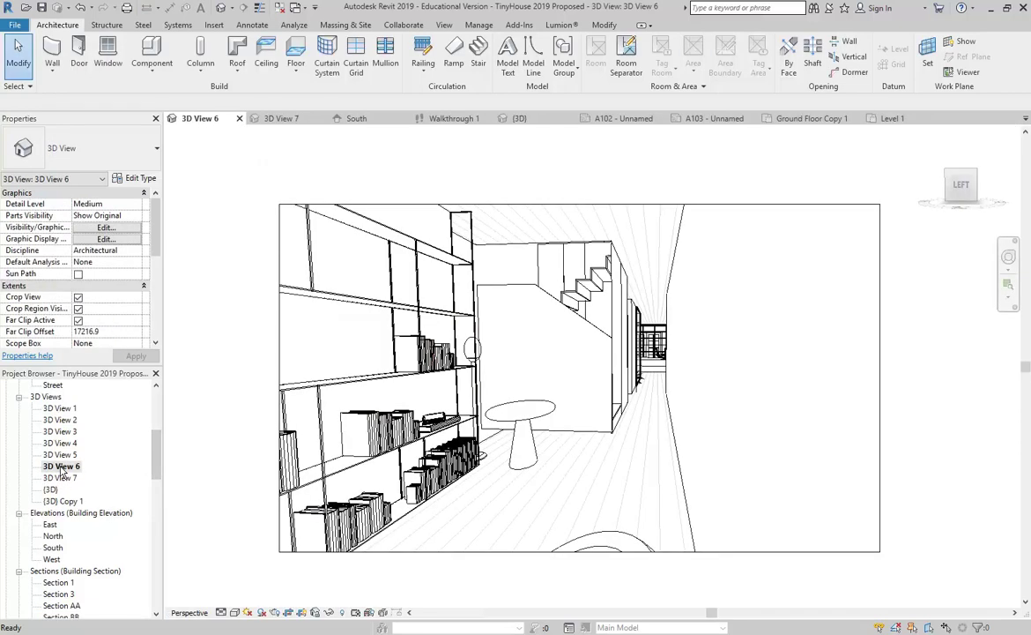
pyautogui.doubleClick(60, 477)
pyautogui.doubleClick(58, 442)
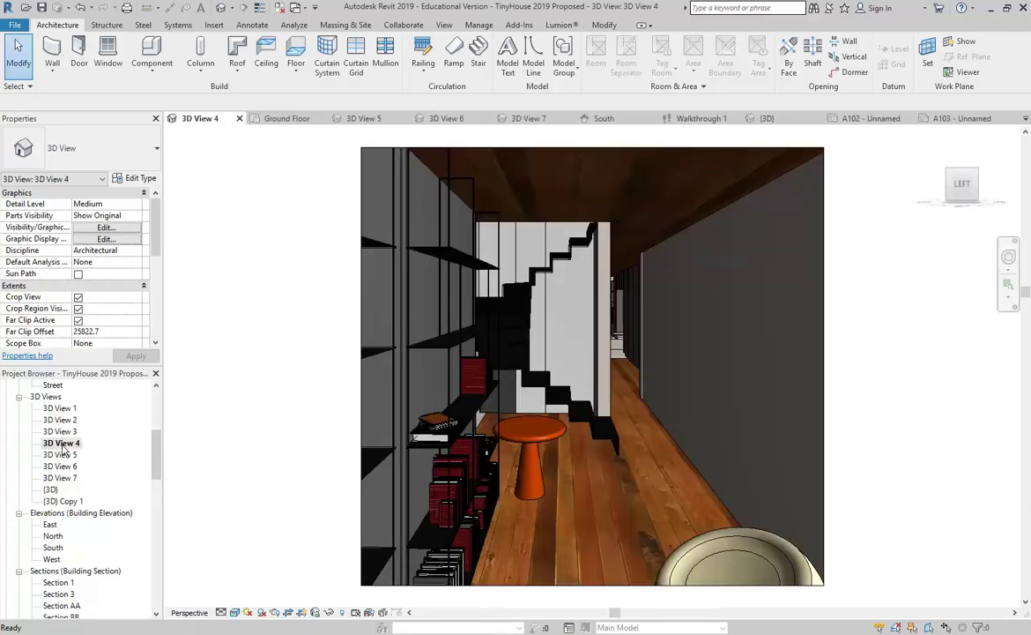
# Step: Try the Ray Trace visual style on 3D View 4 and switch back to Realistic
pyautogui.click(234, 612)
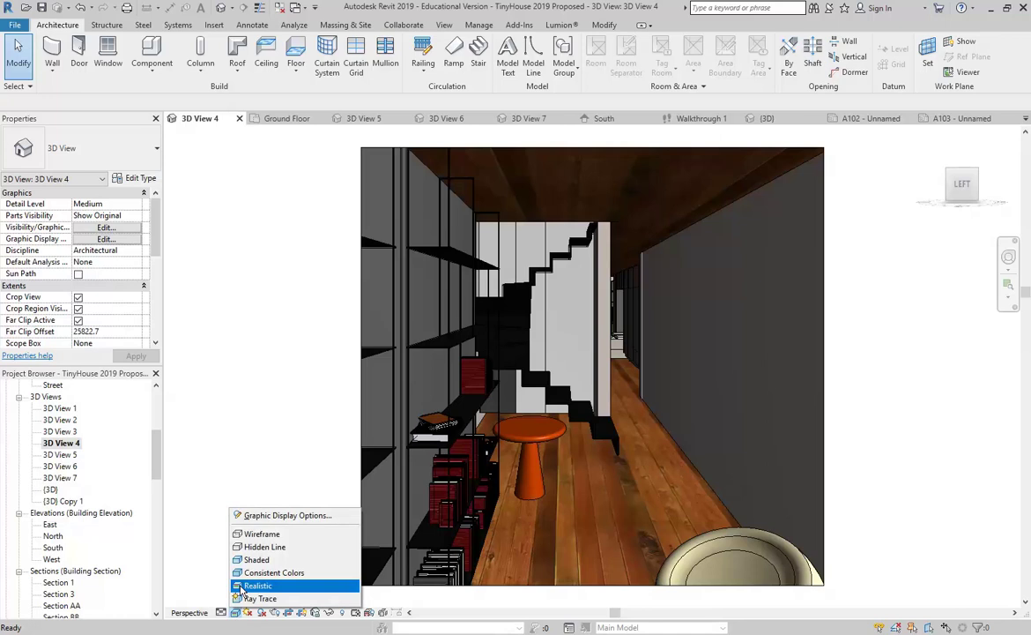
pyautogui.click(251, 599)
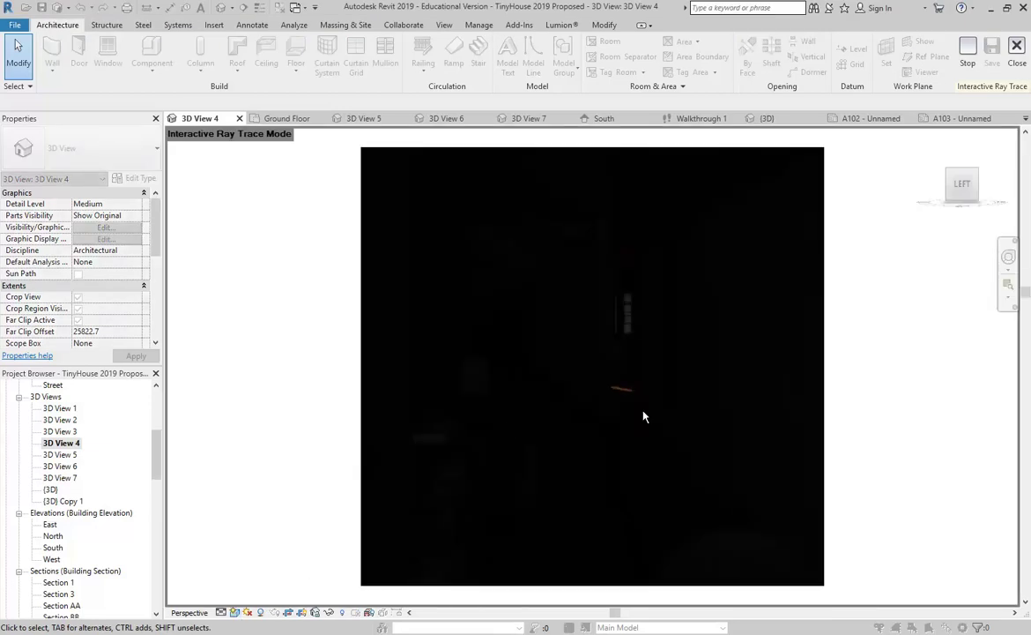
pyautogui.click(235, 613)
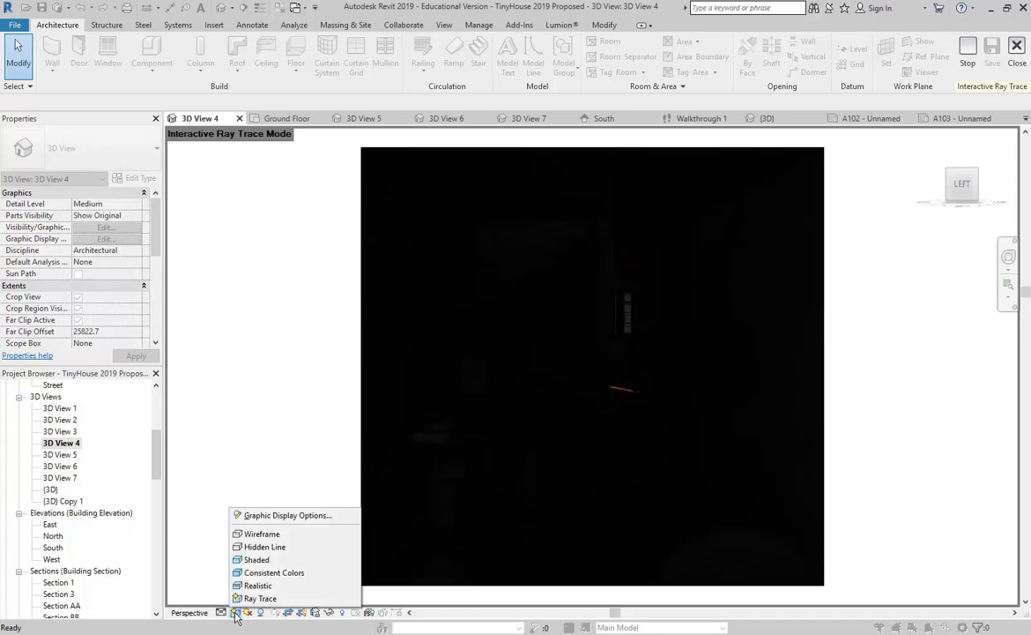
pyautogui.click(252, 586)
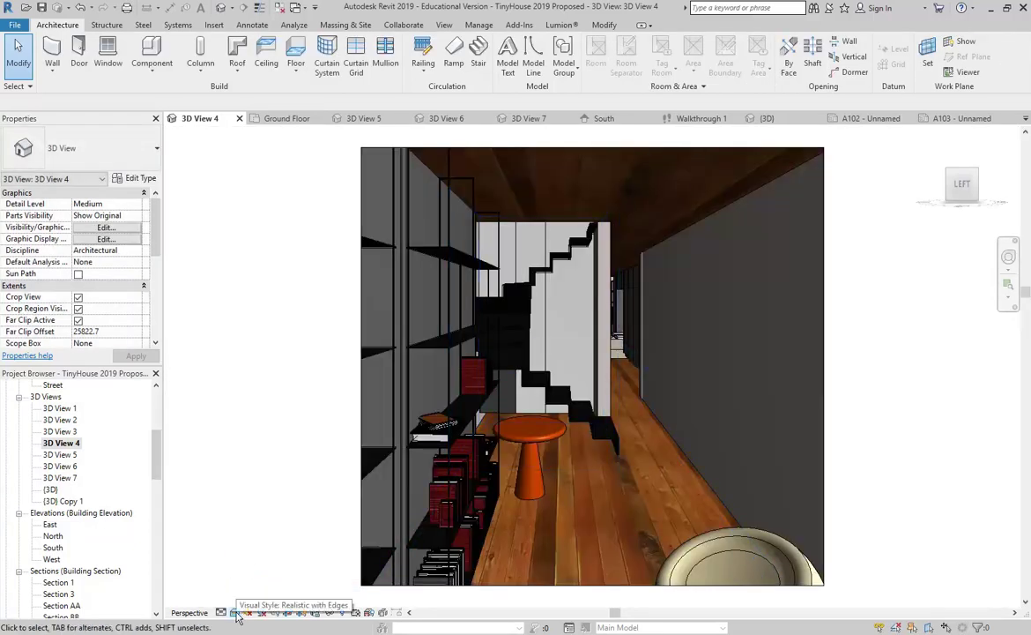
# Step: Rename 3D View 4 to Ground Floor Interior Reading Room
pyautogui.click(55, 444)
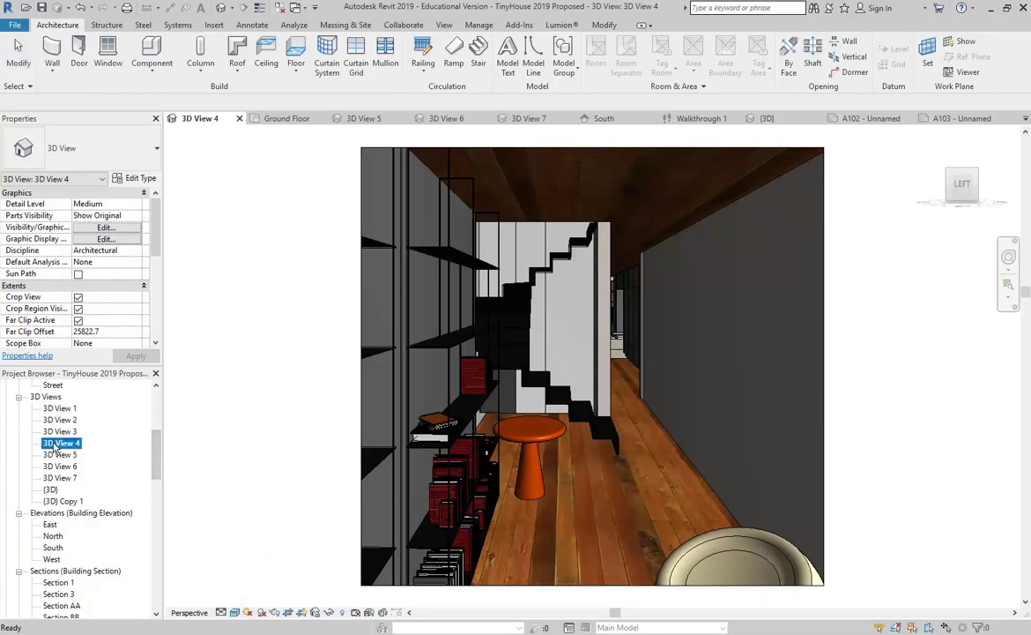
pyautogui.rightClick(55, 448)
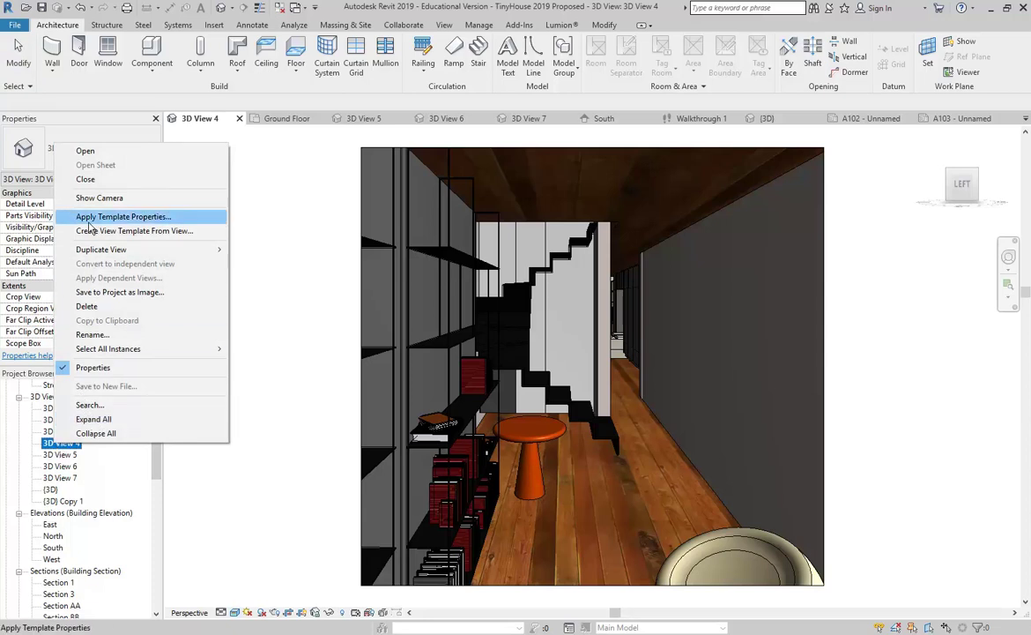
pyautogui.click(93, 335)
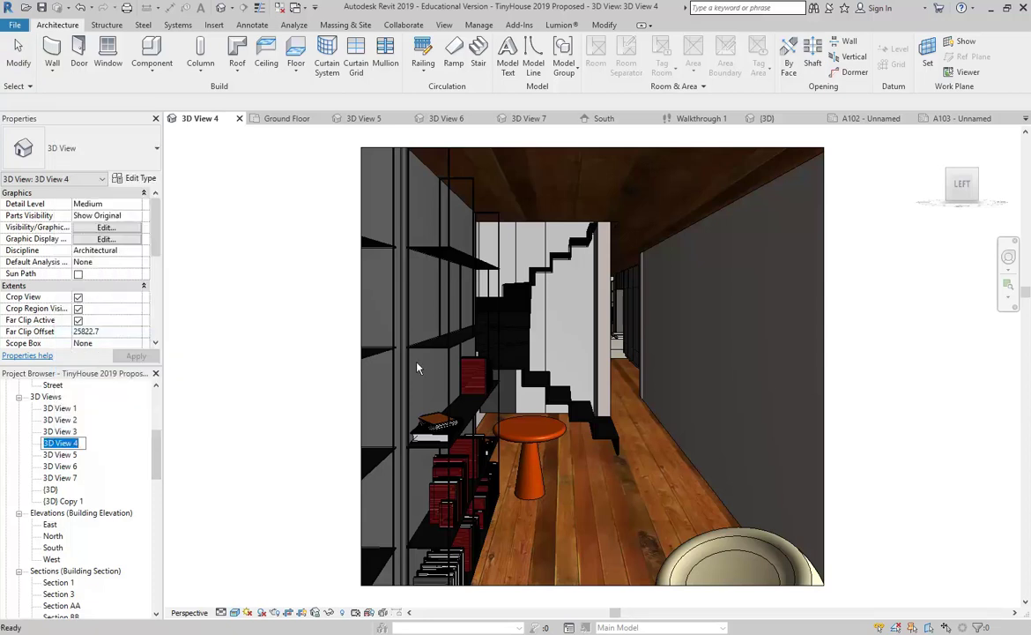
pyautogui.write('Ground Floor Interio')
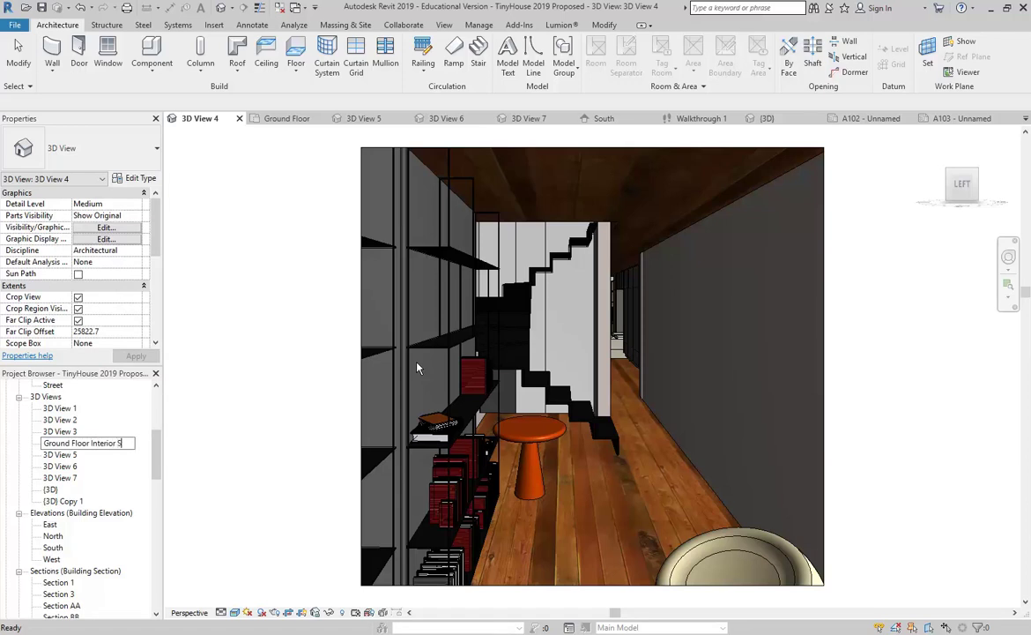
pyautogui.write('r Reading Room')
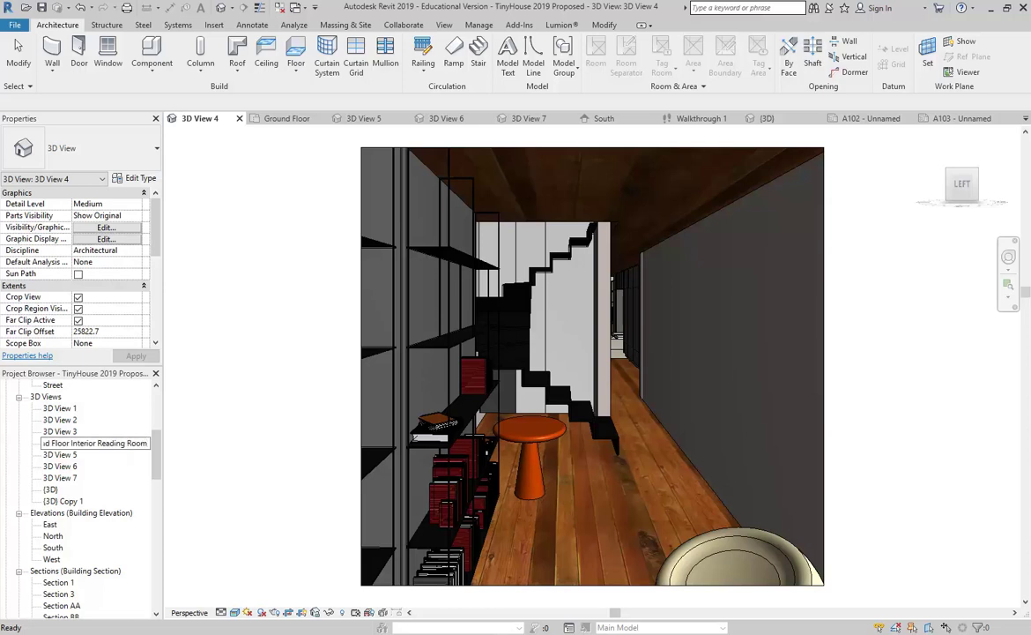
pyautogui.press('Return')
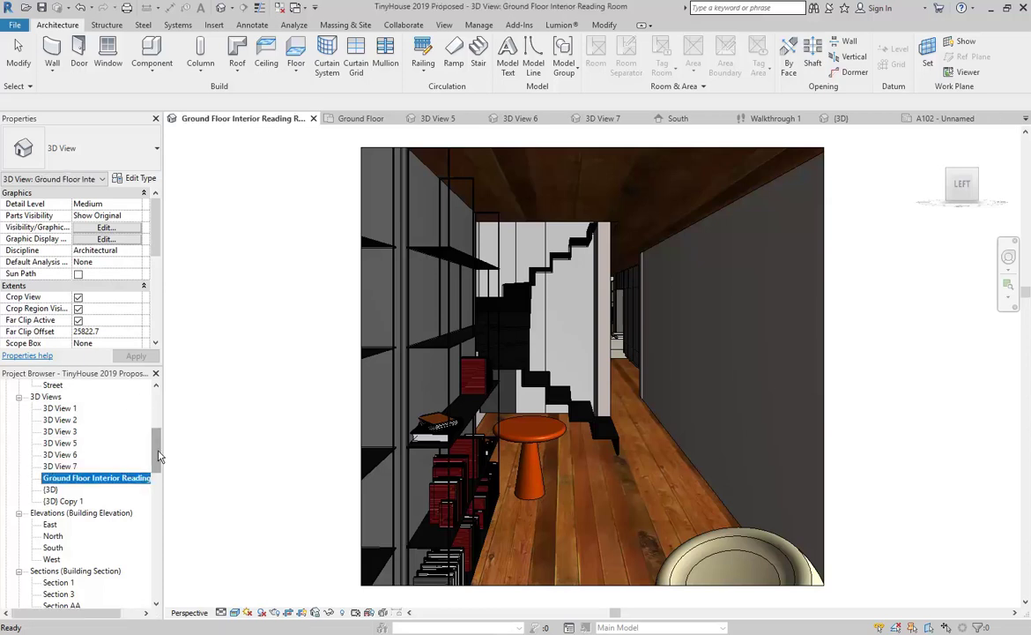
# Step: Reopen sheet A105 and place the Ground Floor Interior Reading Room view to the right of Section BB
pyautogui.scroll(-10, 157, 454)
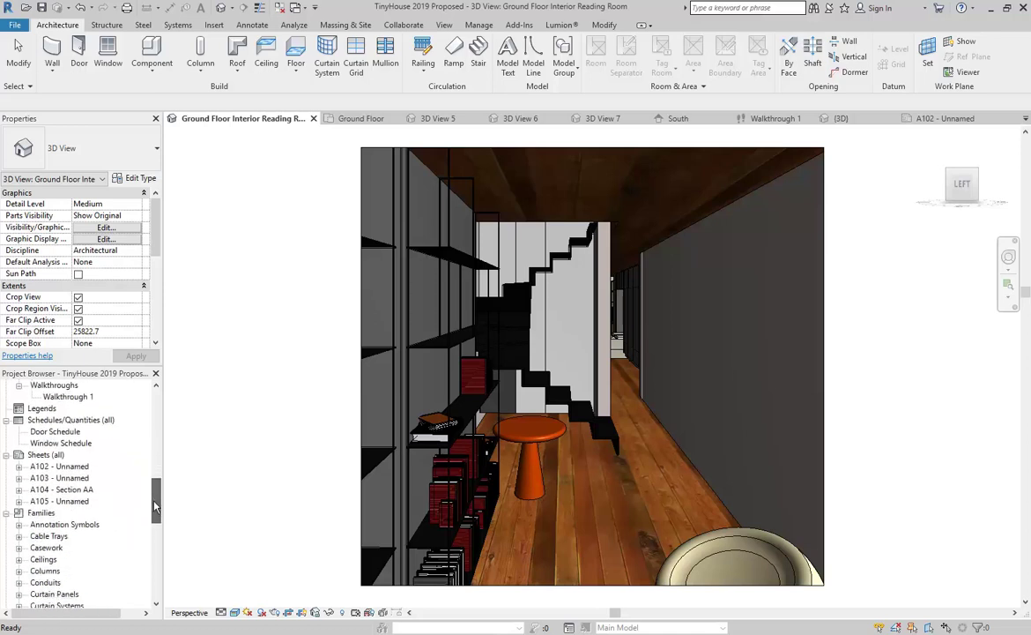
pyautogui.doubleClick(62, 502)
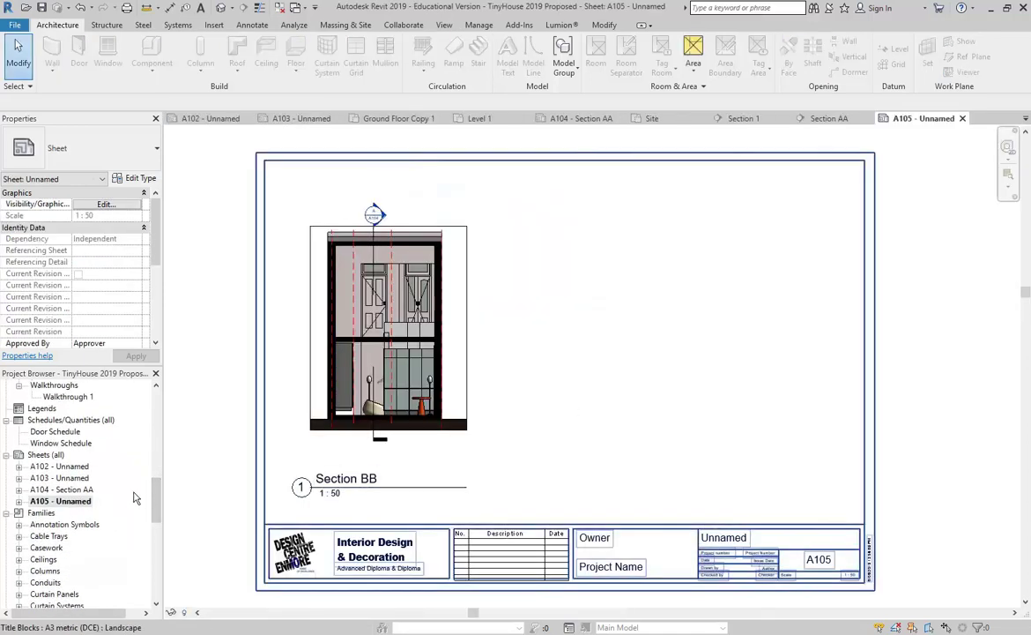
pyautogui.scroll(10, 105, 503)
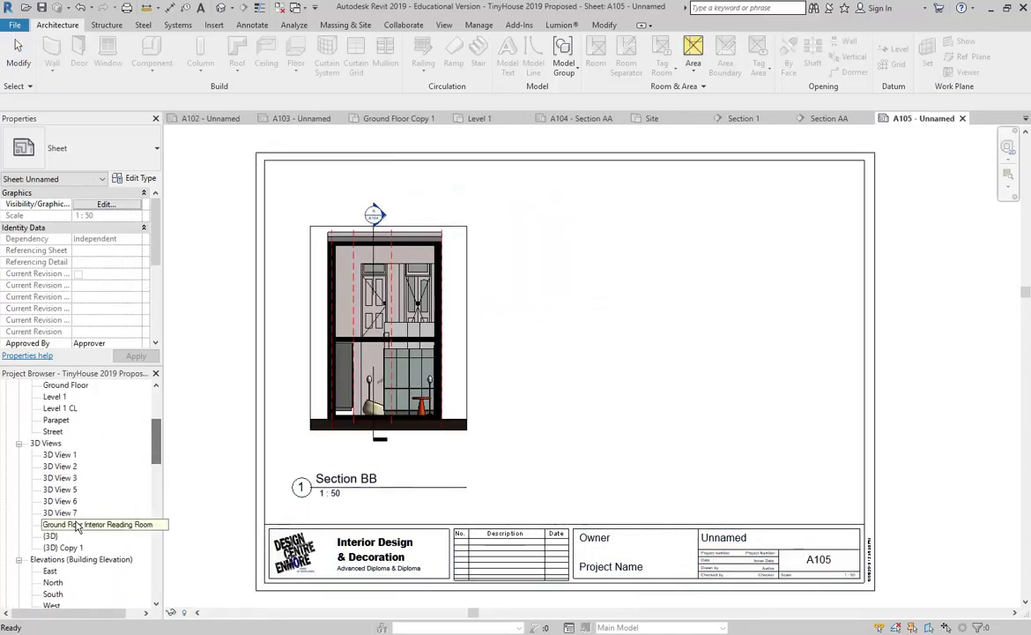
pyautogui.moveTo(70, 527); pyautogui.dragTo(667, 299)
pyautogui.click(668, 299)
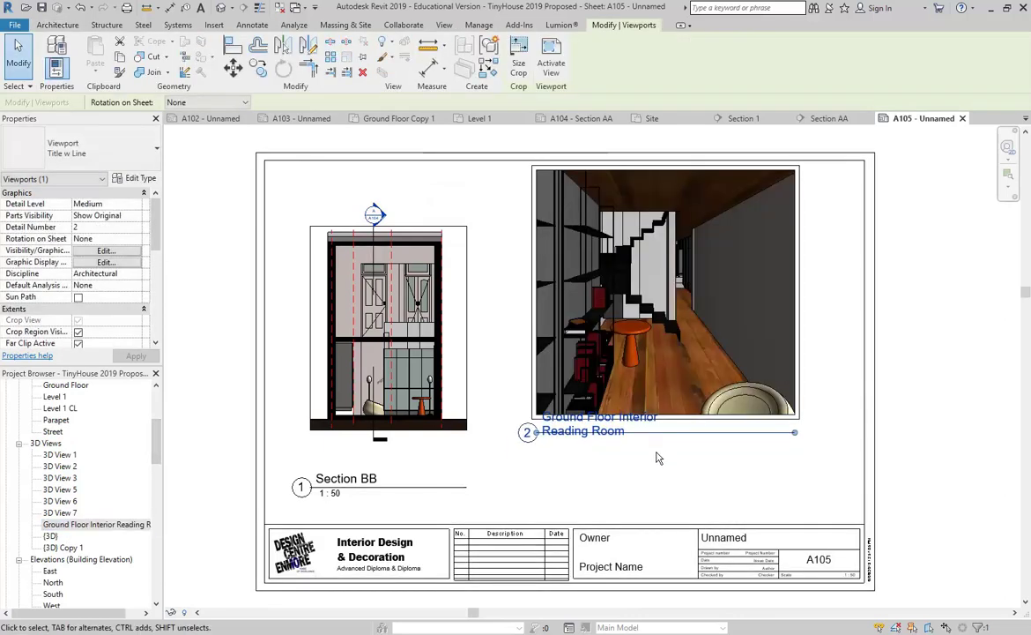
pyautogui.scroll(5, 564, 421)
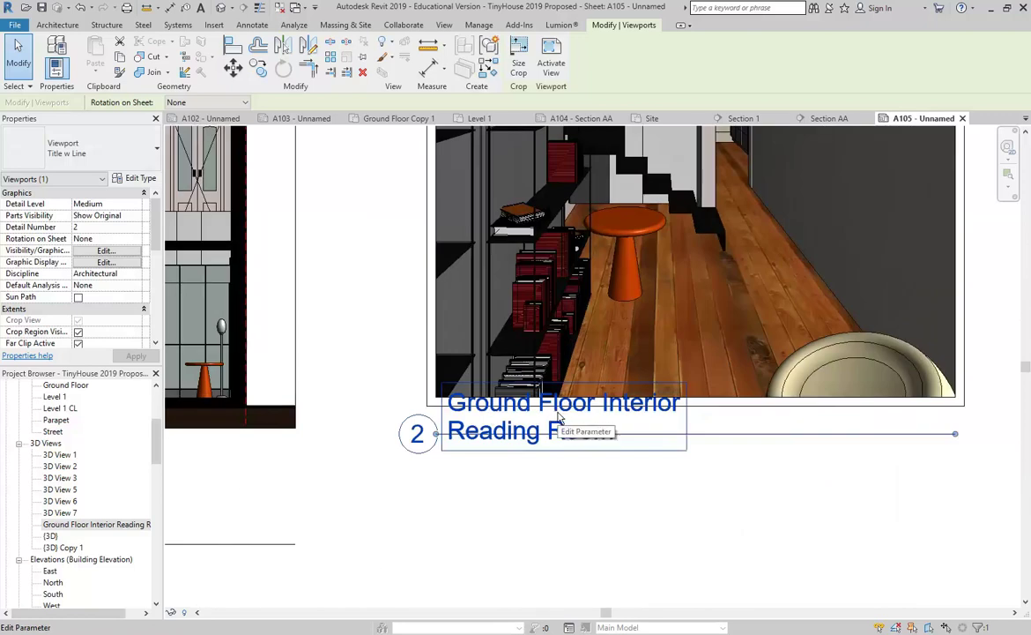
# Step: Shorten the interior perspective's viewport title on sheet A105 to Ground Floor Interior
pyautogui.click(558, 418)
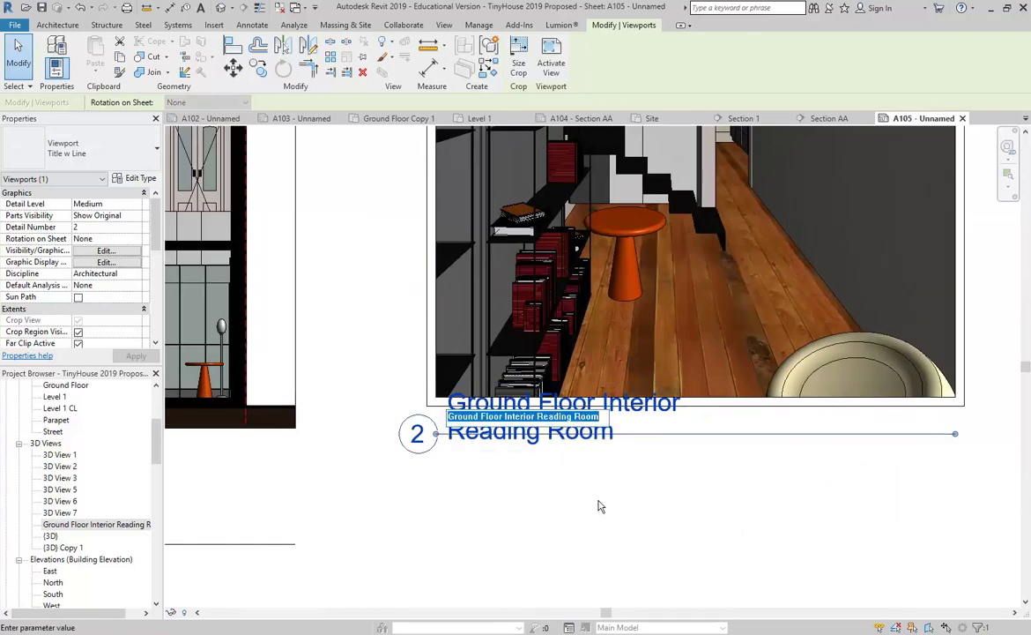
pyautogui.doubleClick(535, 418)
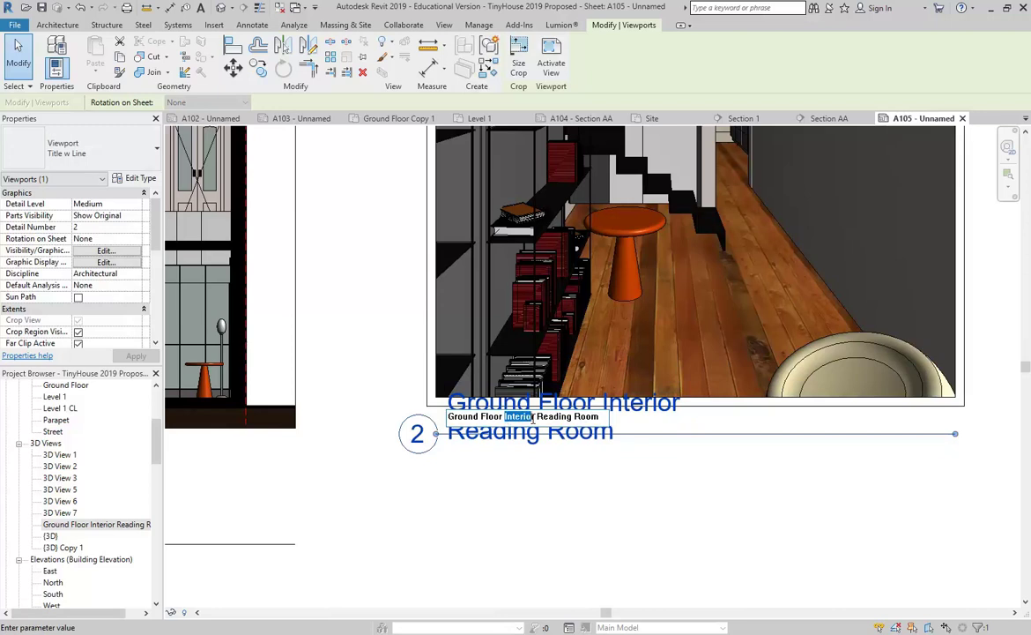
pyautogui.moveTo(538, 419); pyautogui.dragTo(634, 427)
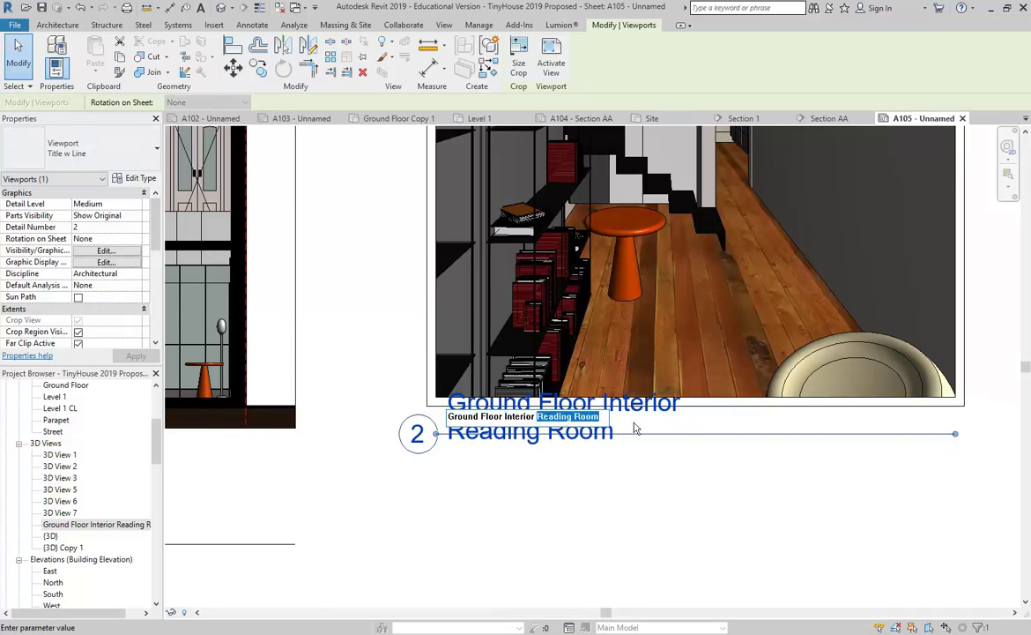
pyautogui.press('BackSpace')
pyautogui.press('Return')
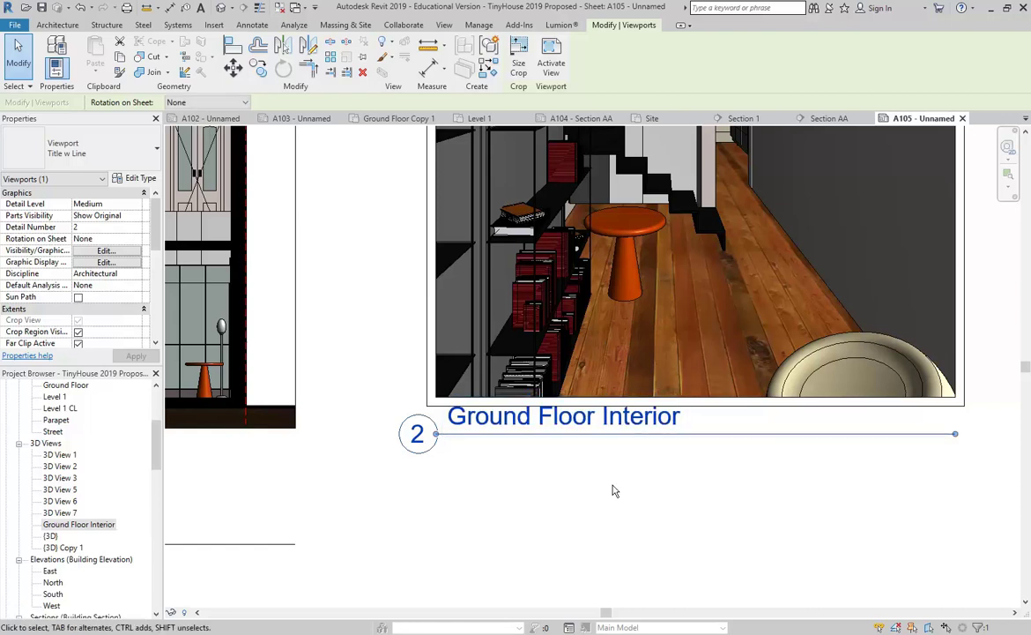
pyautogui.click(612, 491)
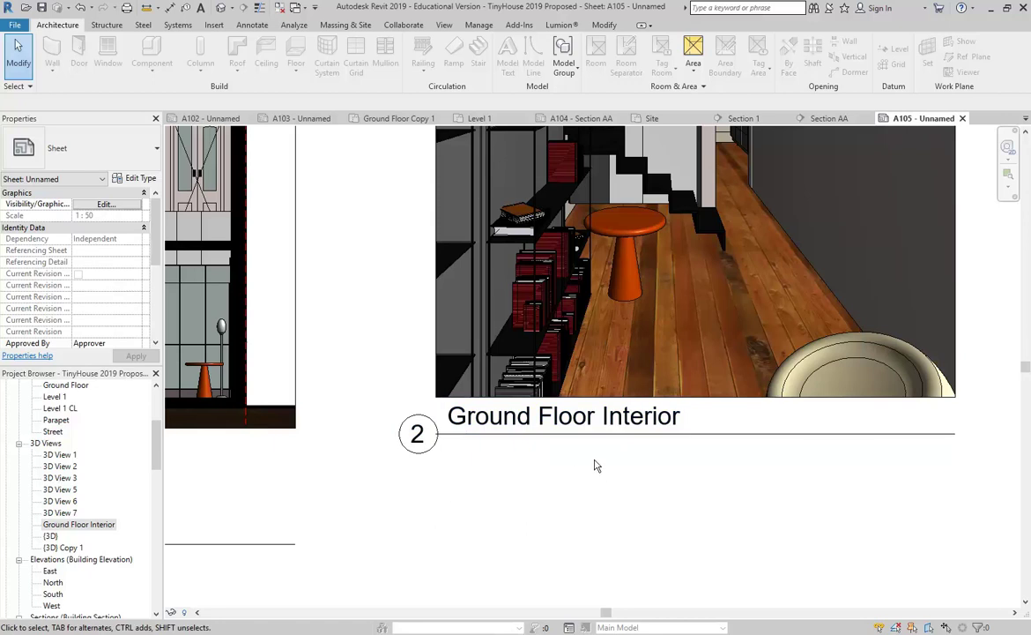
pyautogui.scroll(-2, 594, 463)
pyautogui.scroll(-2, 582, 485)
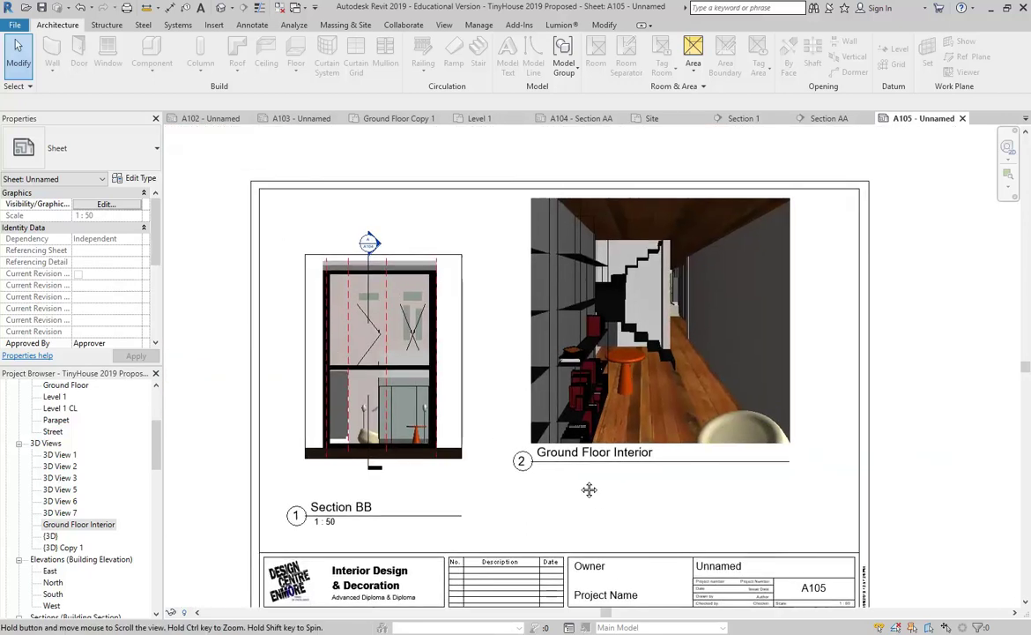
# Step: Scale the Ground Floor Interior viewport's crop region with locked proportions to a height of 130 mm
pyautogui.click(507, 439)
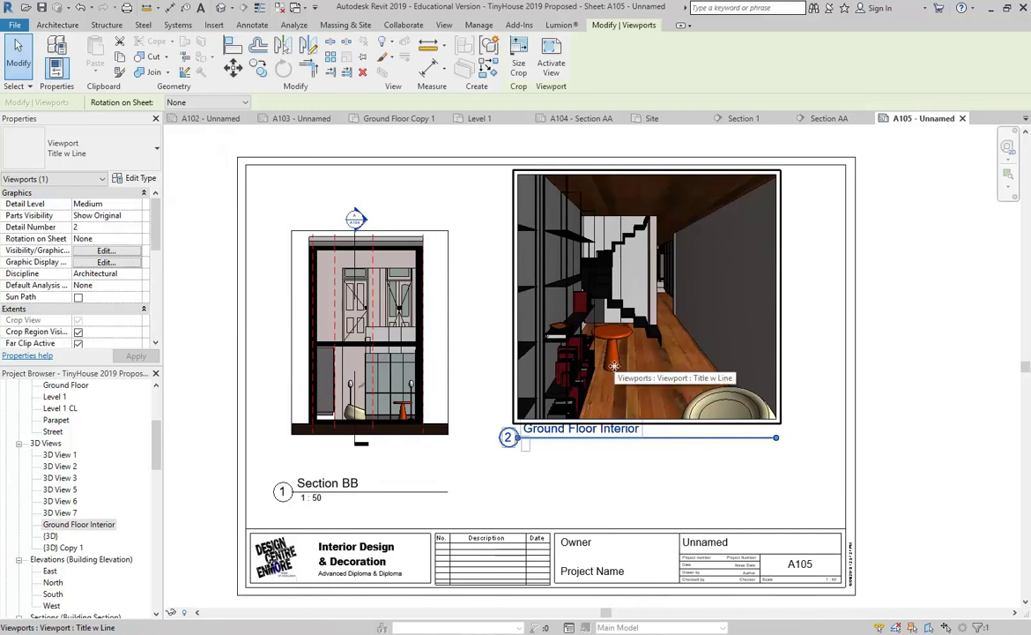
pyautogui.click(397, 310)
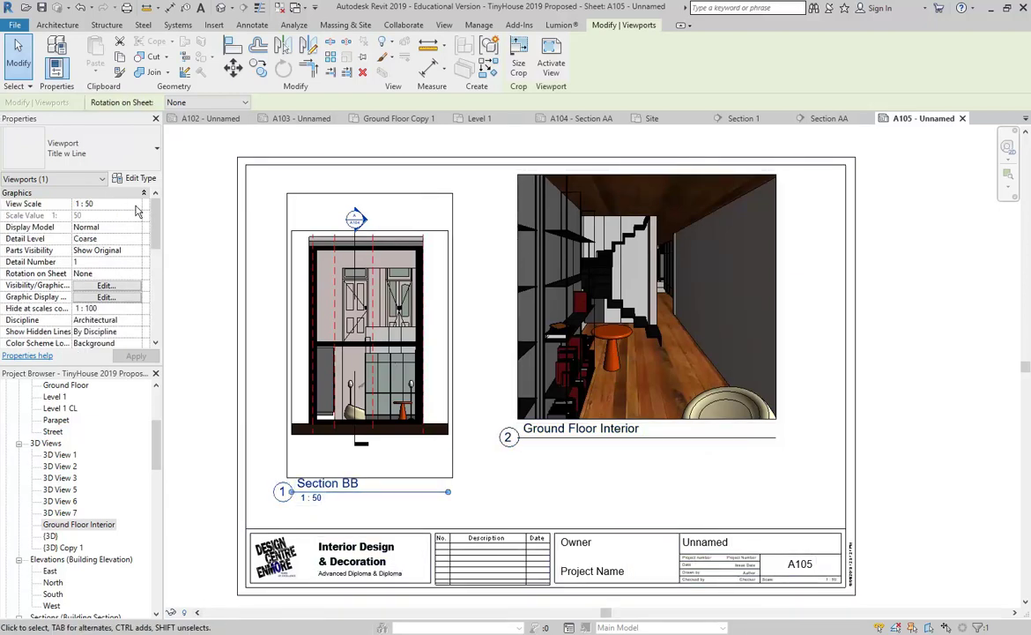
pyautogui.click(521, 277)
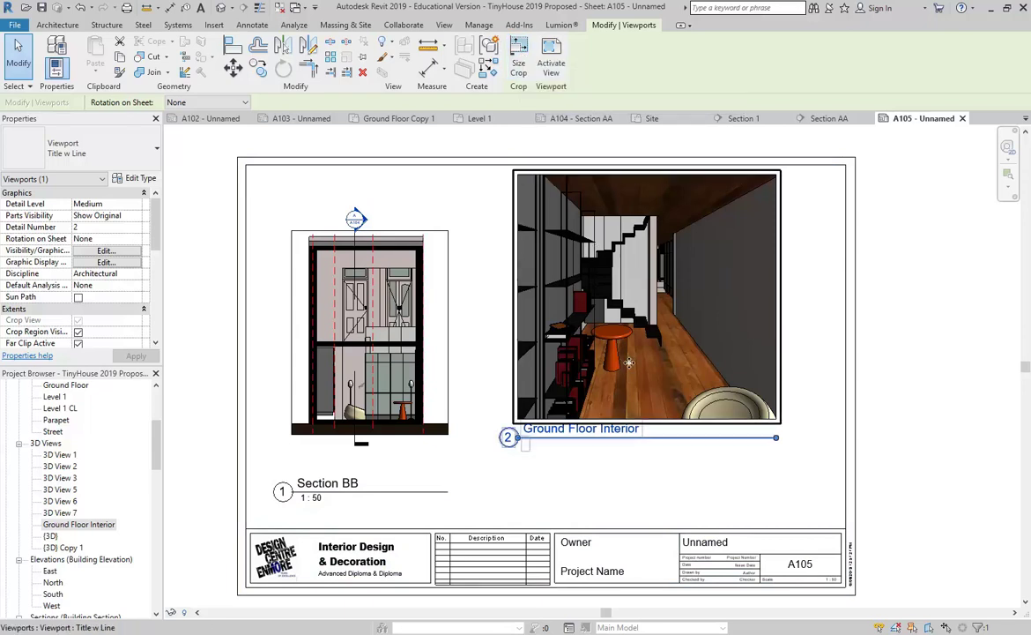
pyautogui.click(518, 61)
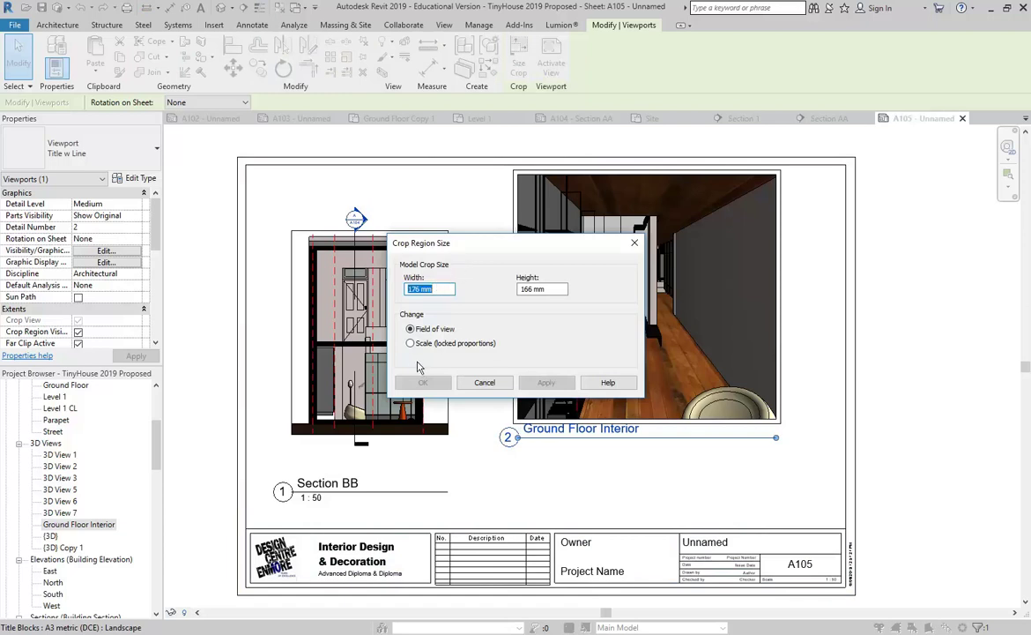
pyautogui.click(410, 342)
pyautogui.doubleClick(417, 289)
pyautogui.click(532, 289)
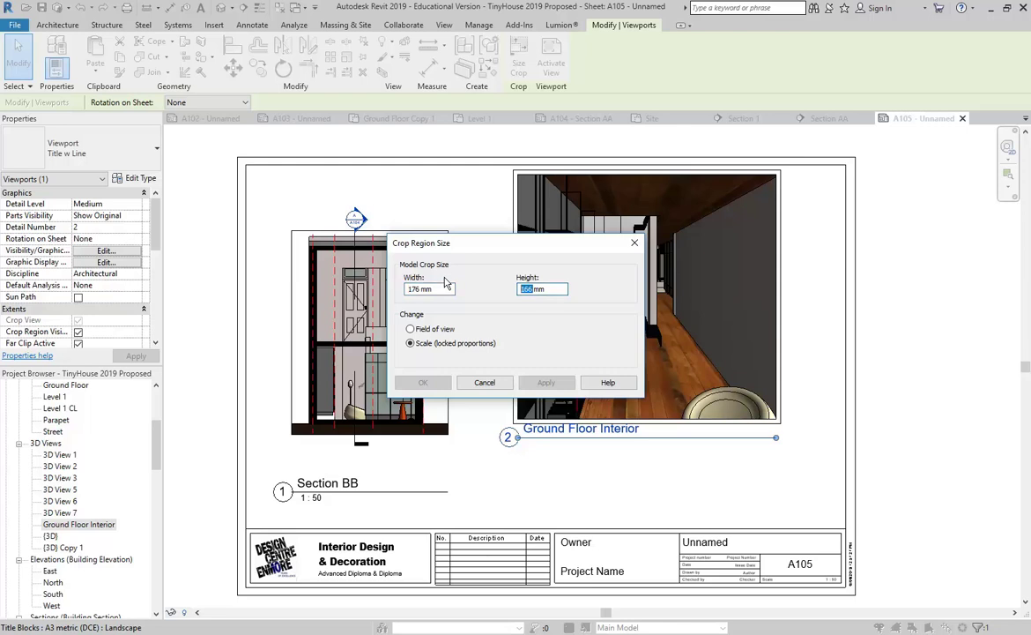
pyautogui.write('150')
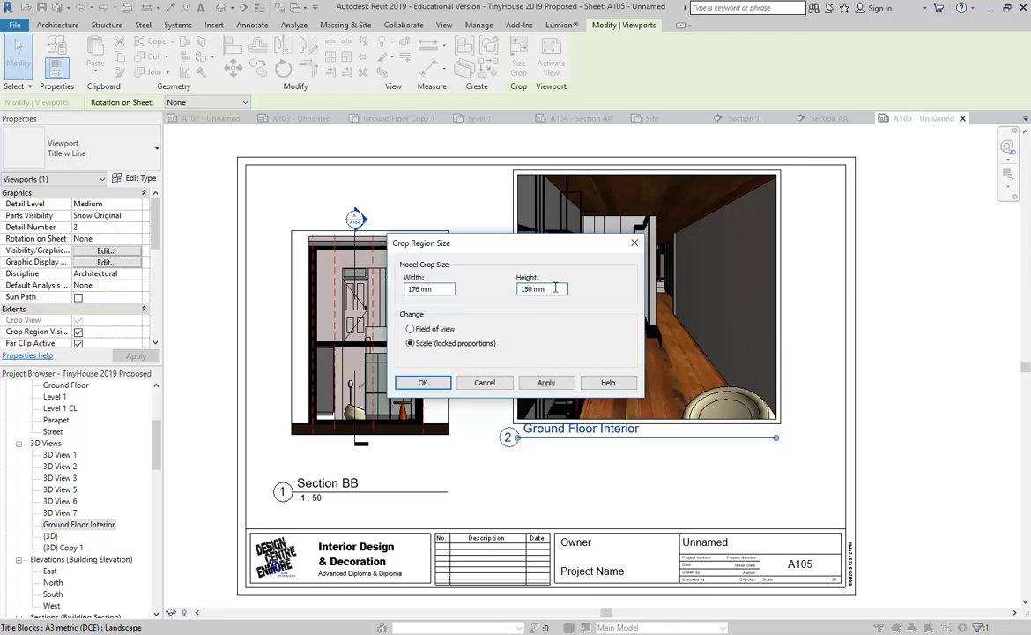
pyautogui.click(414, 291)
pyautogui.click(521, 288)
pyautogui.click(419, 289)
pyautogui.click(533, 290)
pyautogui.doubleClick(529, 289)
pyautogui.write('13')
pyautogui.click(407, 291)
pyautogui.click(424, 381)
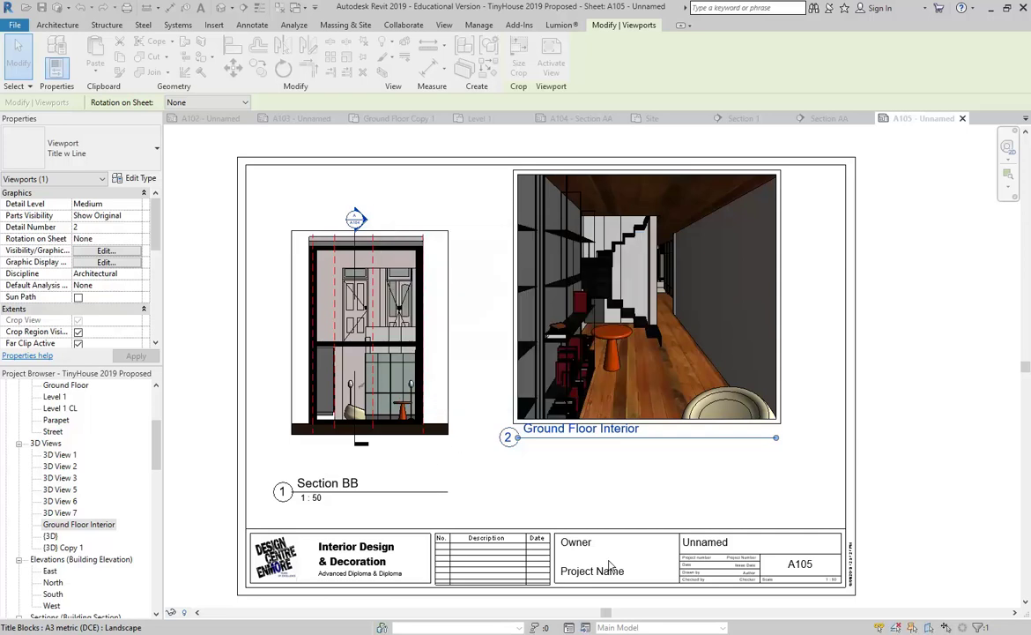
# Step: Shift the Ground Floor Interior viewport to the right, bring its title closer beneath the image, and shorten the title line
pyautogui.moveTo(622, 368); pyautogui.dragTo(675, 354)
pyautogui.click(661, 468)
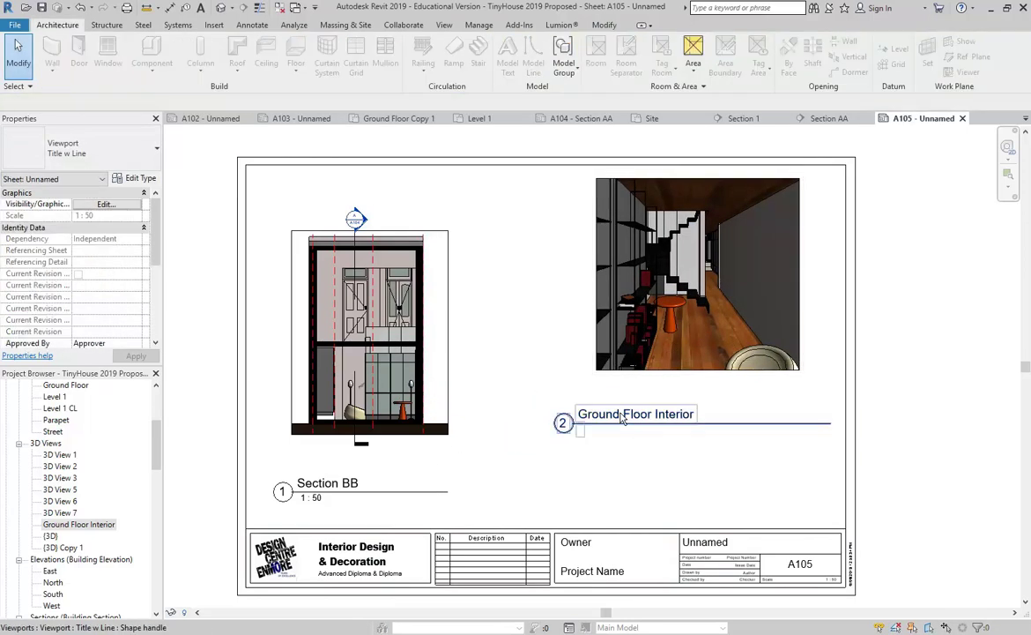
pyautogui.moveTo(621, 416); pyautogui.dragTo(656, 394)
pyautogui.moveTo(803, 398); pyautogui.dragTo(868, 398)
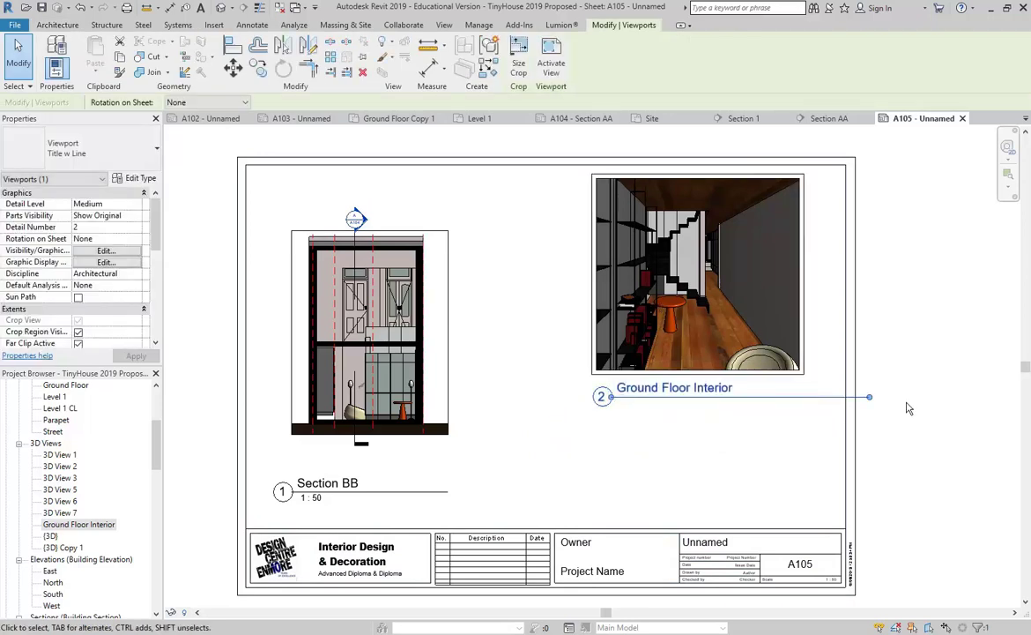
pyautogui.moveTo(775, 400); pyautogui.dragTo(773, 398)
pyautogui.click(546, 482)
# Step: Scale the Ground Floor Interior viewport's crop region with locked proportions to a height of 100 mm
pyautogui.click(692, 307)
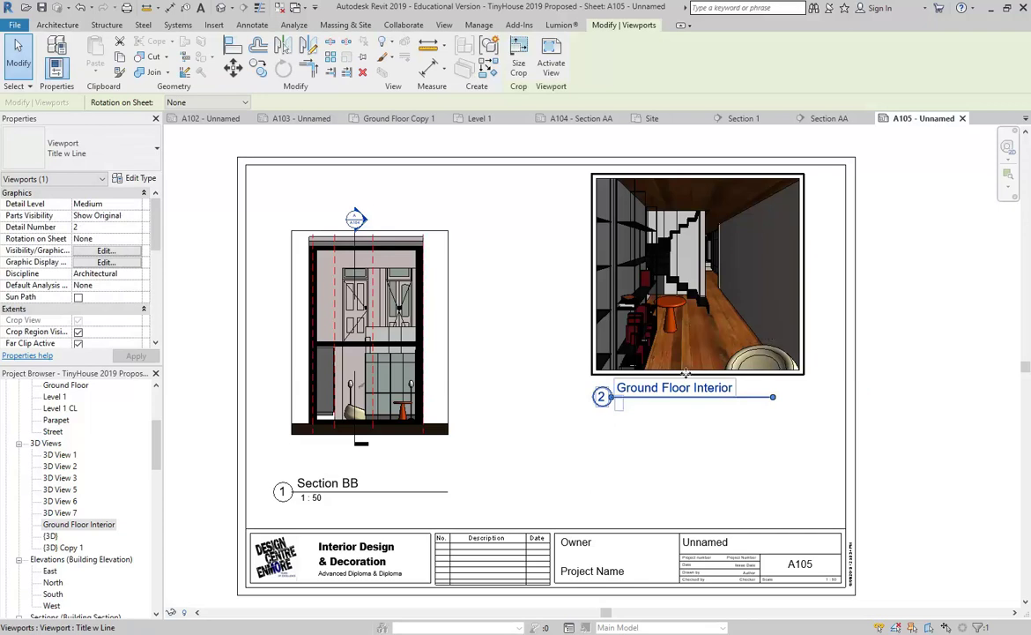
pyautogui.click(707, 447)
pyautogui.click(702, 284)
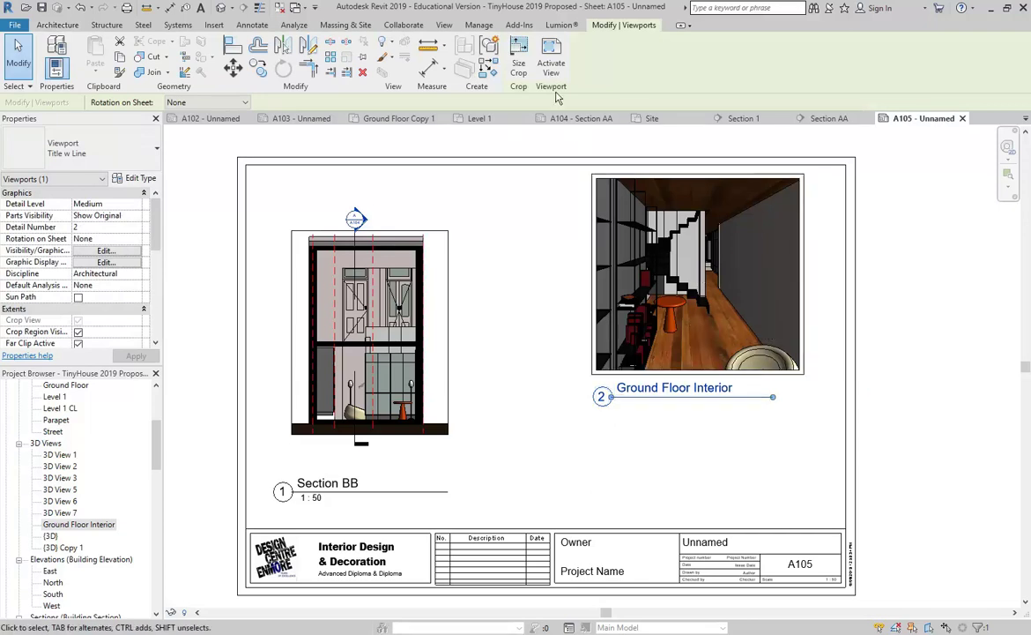
pyautogui.click(519, 65)
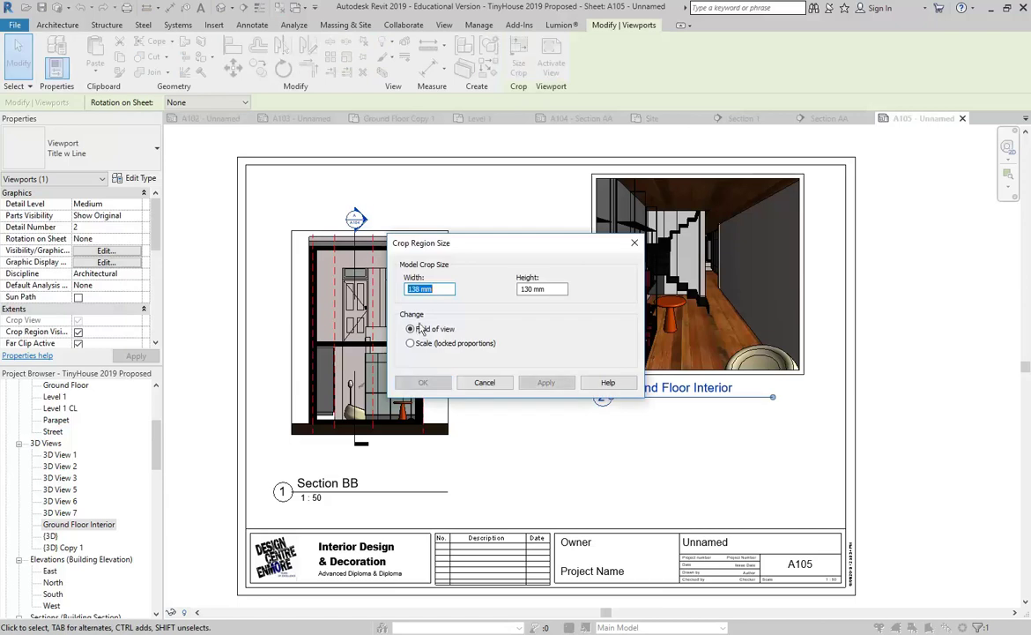
pyautogui.click(412, 343)
pyautogui.doubleClick(526, 289)
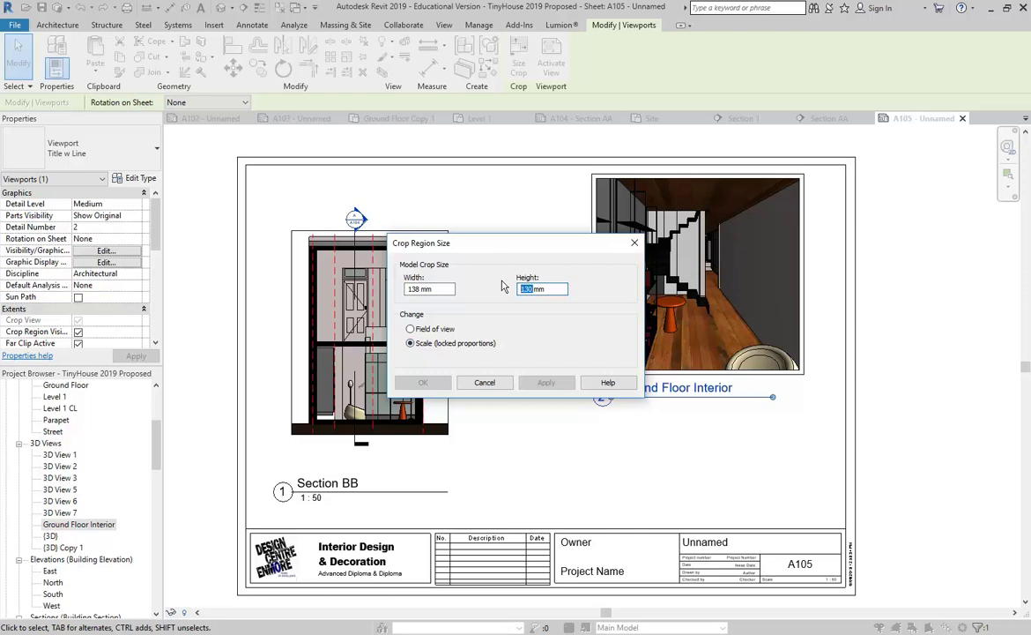
pyautogui.write('100')
pyautogui.click(445, 289)
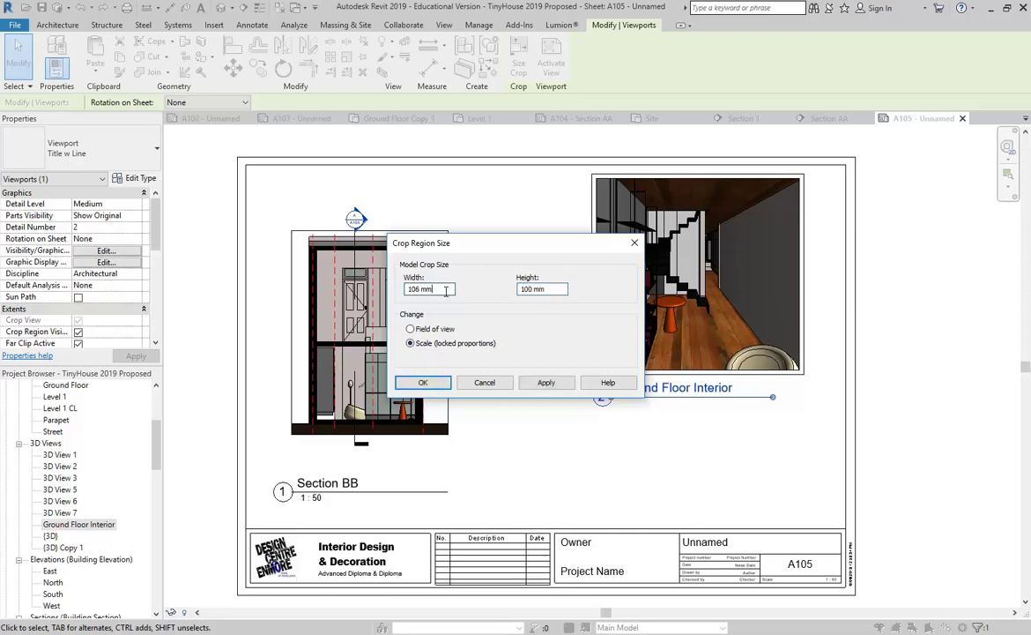
pyautogui.click(546, 382)
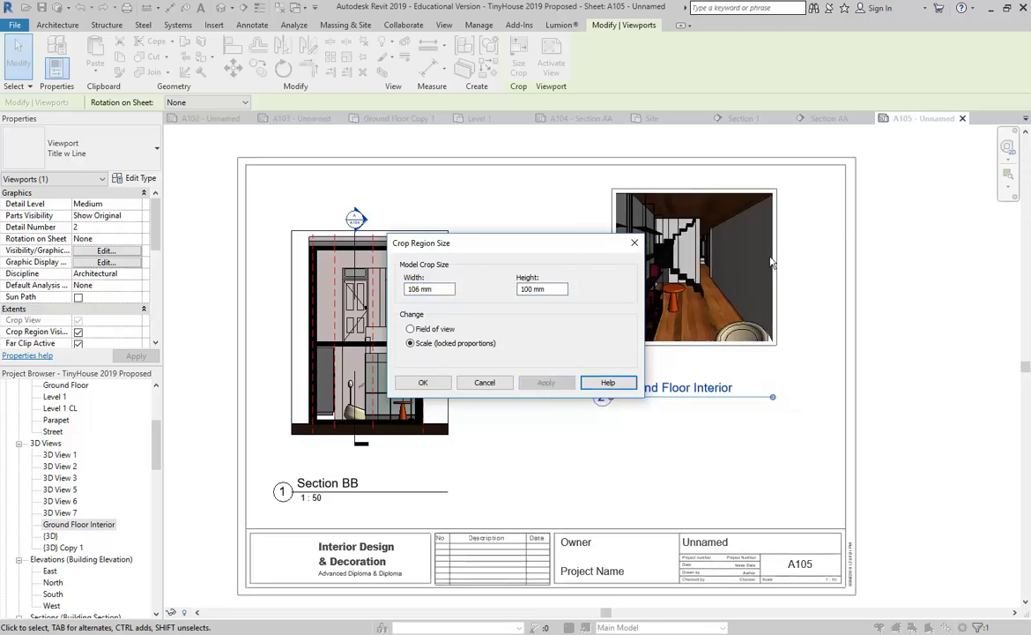
pyautogui.click(423, 383)
# Step: Raise the Ground Floor Interior title to just below its image and move the viewport towards the sheet's right border
pyautogui.click(640, 447)
pyautogui.moveTo(640, 402); pyautogui.dragTo(664, 368)
pyautogui.moveTo(673, 309); pyautogui.dragTo(714, 308)
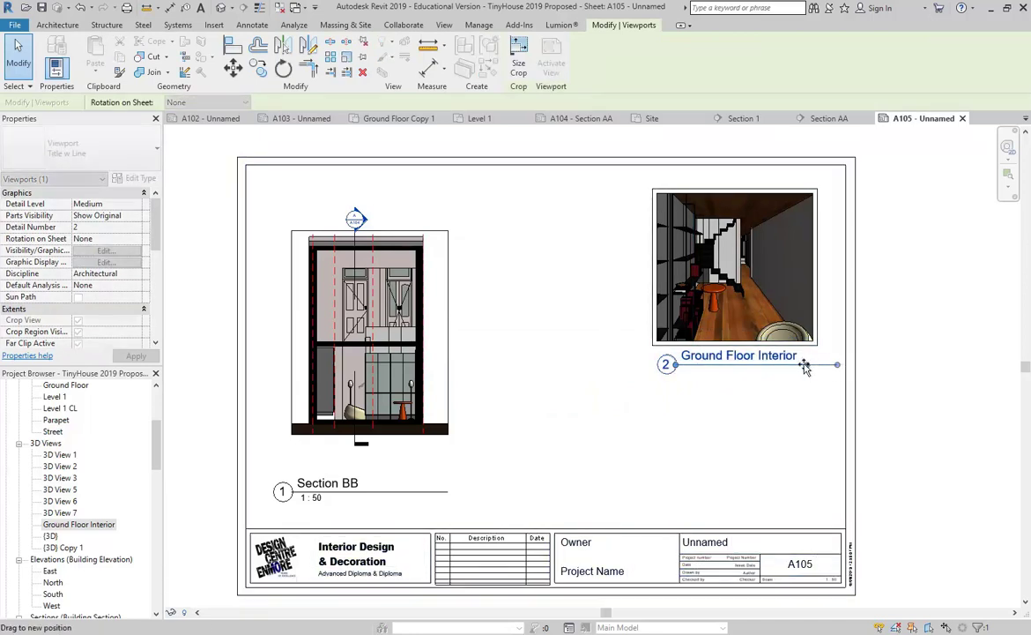
pyautogui.click(762, 430)
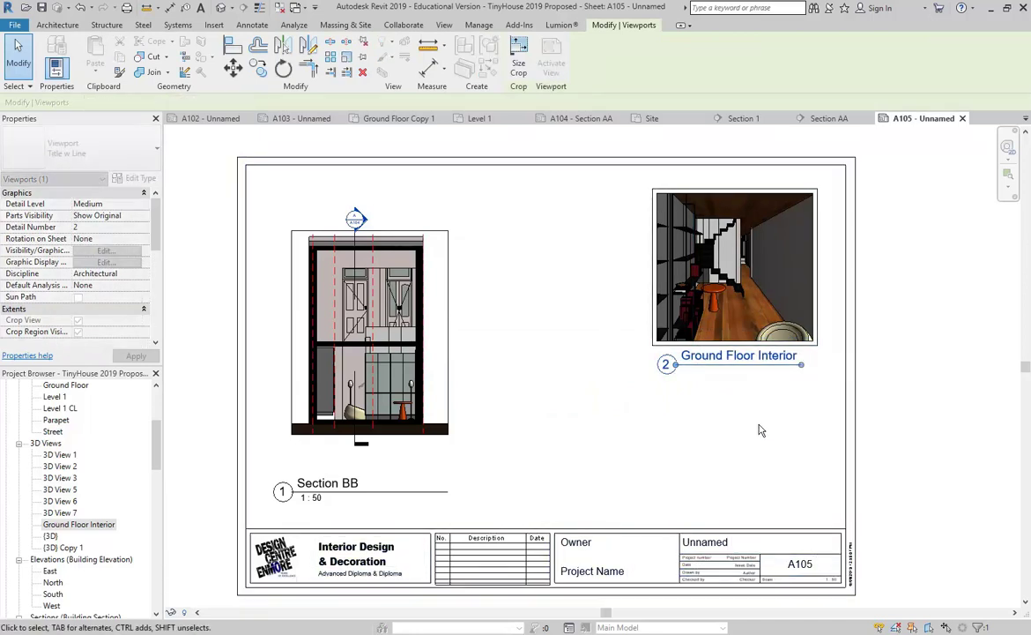
# Step: Move the Section BB viewport slightly up and to the left on the sheet
pyautogui.click(413, 338)
pyautogui.moveTo(413, 338); pyautogui.dragTo(397, 330)
pyautogui.press('Escape')
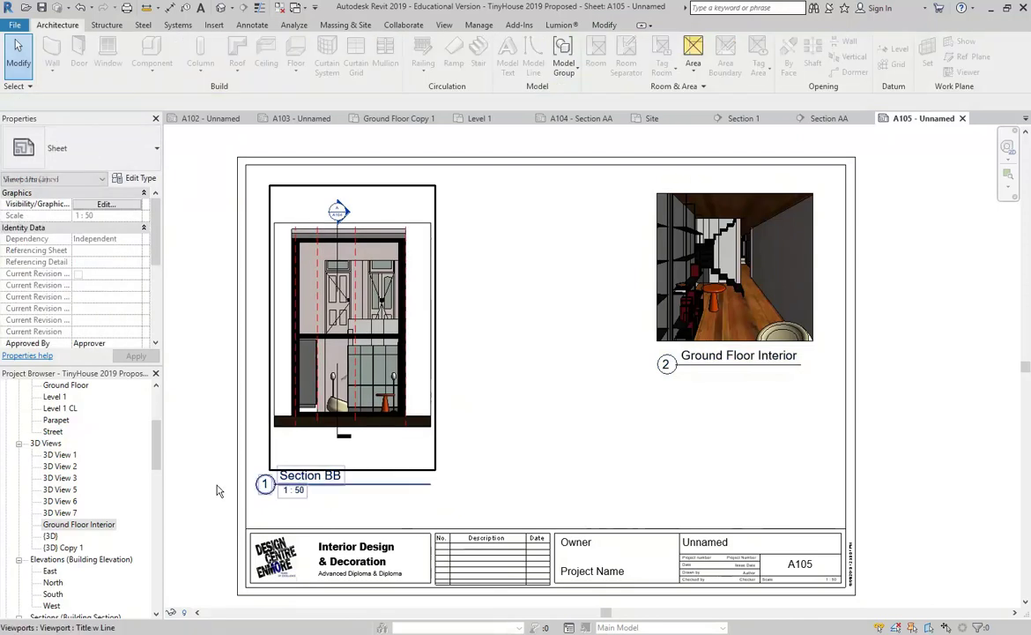
# Step: Look through the numbered 3D views, ending on 3D View 1, for a second interior perspective
pyautogui.doubleClick(62, 513)
pyautogui.doubleClick(60, 501)
pyautogui.doubleClick(60, 489)
pyautogui.doubleClick(59, 477)
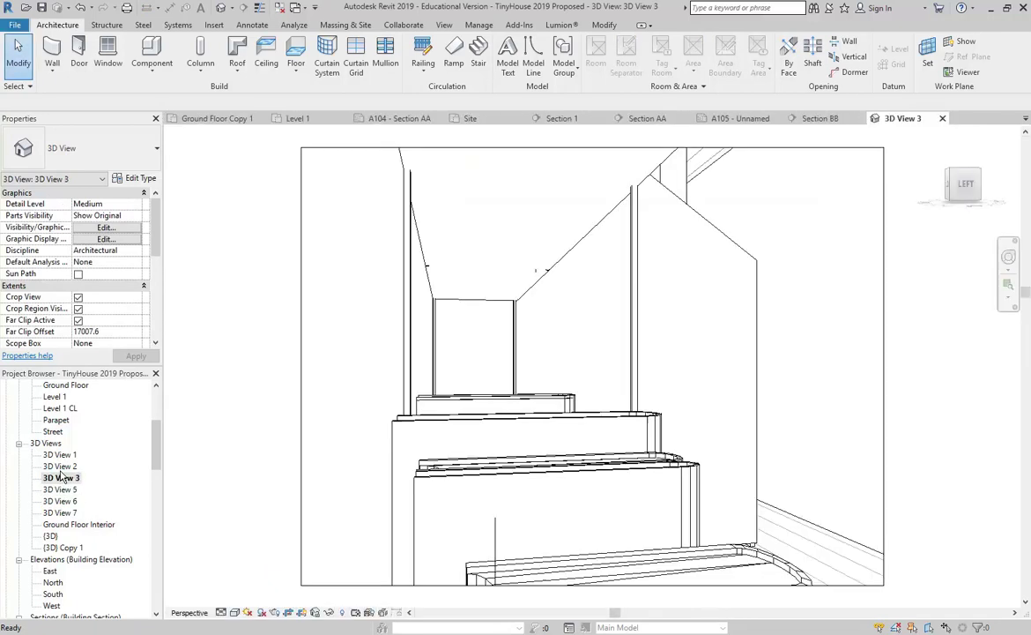
pyautogui.doubleClick(59, 465)
pyautogui.doubleClick(62, 454)
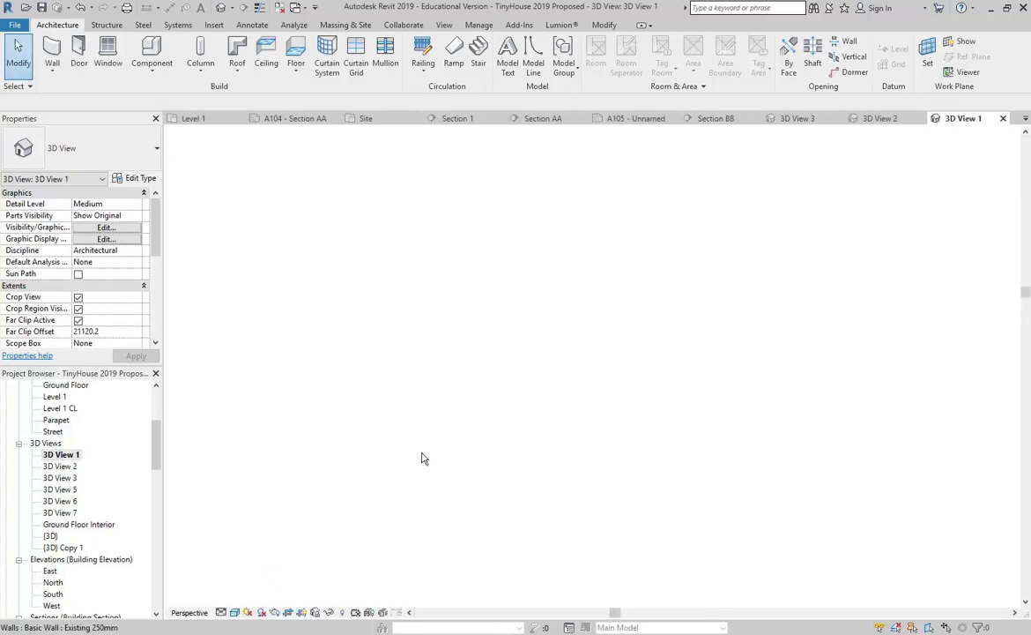
# Step: Extend 3D View 1's crop region well downward to include the floor and widen it slightly on both sides
pyautogui.scroll(-3, 533, 444)
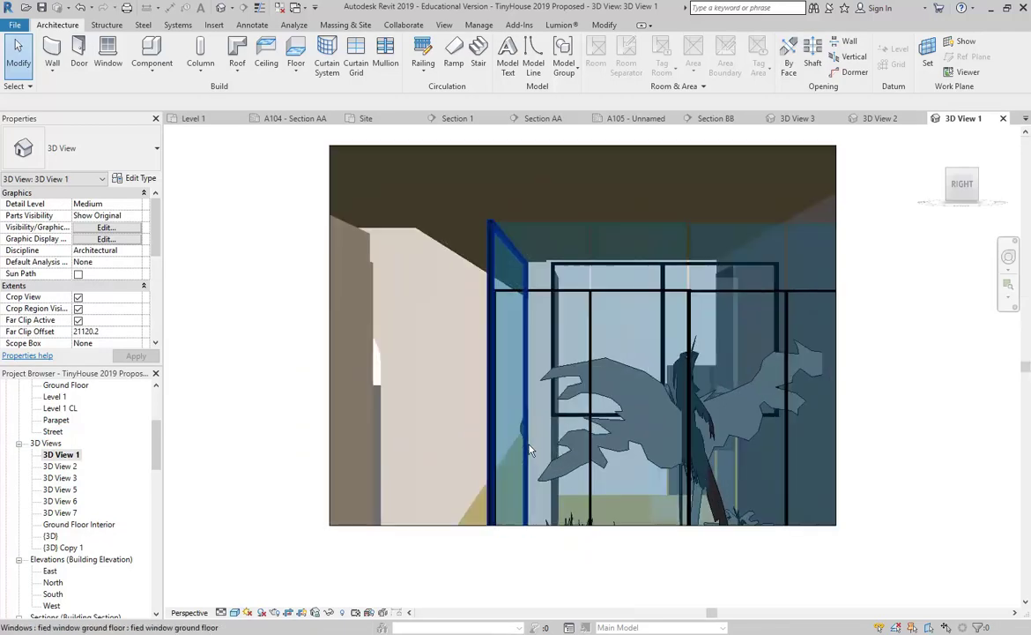
pyautogui.moveTo(513, 457); pyautogui.dragTo(507, 443, button='middle')
pyautogui.click(495, 459)
pyautogui.moveTo(522, 458); pyautogui.dragTo(520, 586)
pyautogui.scroll(-2, 462, 473)
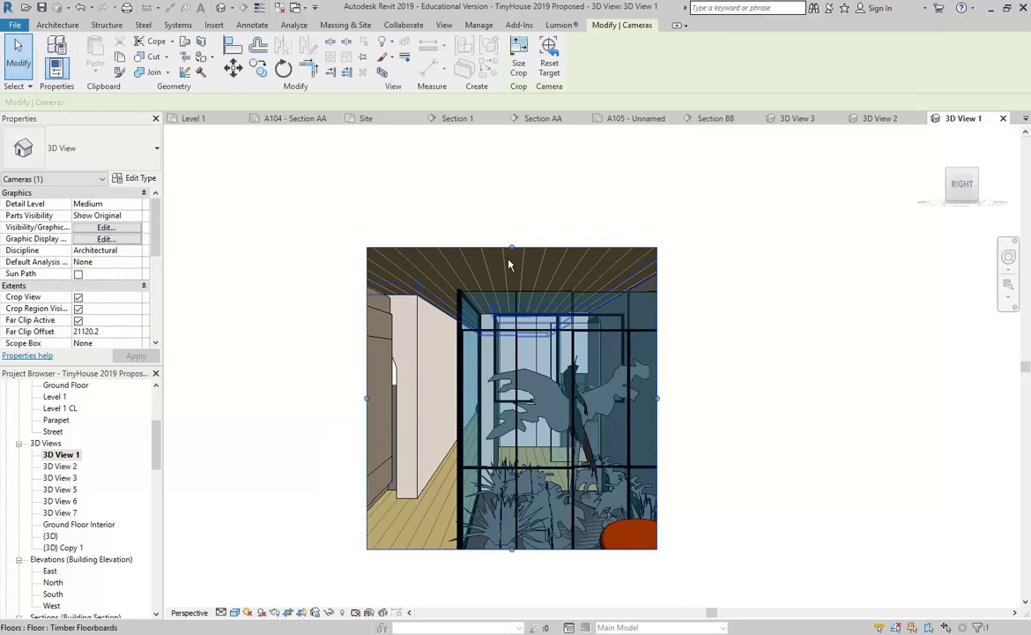
pyautogui.moveTo(366, 399); pyautogui.dragTo(350, 403)
pyautogui.moveTo(658, 399); pyautogui.dragTo(673, 403)
pyautogui.scroll(-1, 577, 492)
pyautogui.moveTo(599, 454); pyautogui.dragTo(640, 386, button='middle')
pyautogui.moveTo(545, 494); pyautogui.dragTo(530, 591)
pyautogui.moveTo(557, 490); pyautogui.dragTo(544, 426, button='middle')
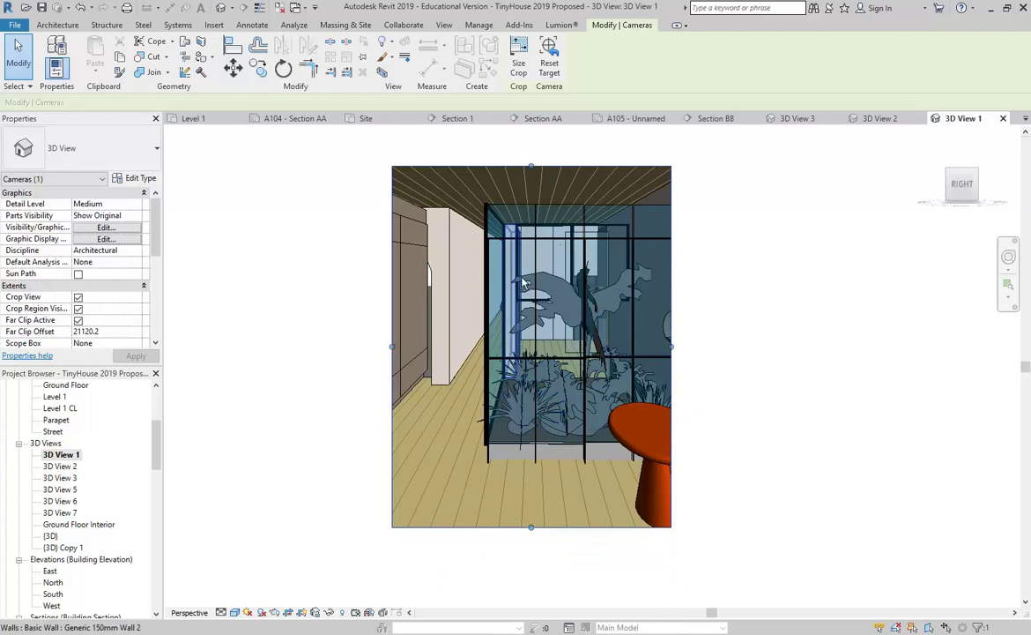
pyautogui.moveTo(535, 528); pyautogui.dragTo(529, 564, button='middle')
# Step: Set the visual style of 3D View 1 to Realistic
pyautogui.click(235, 615)
pyautogui.click(247, 575)
pyautogui.scroll(2, 474, 382)
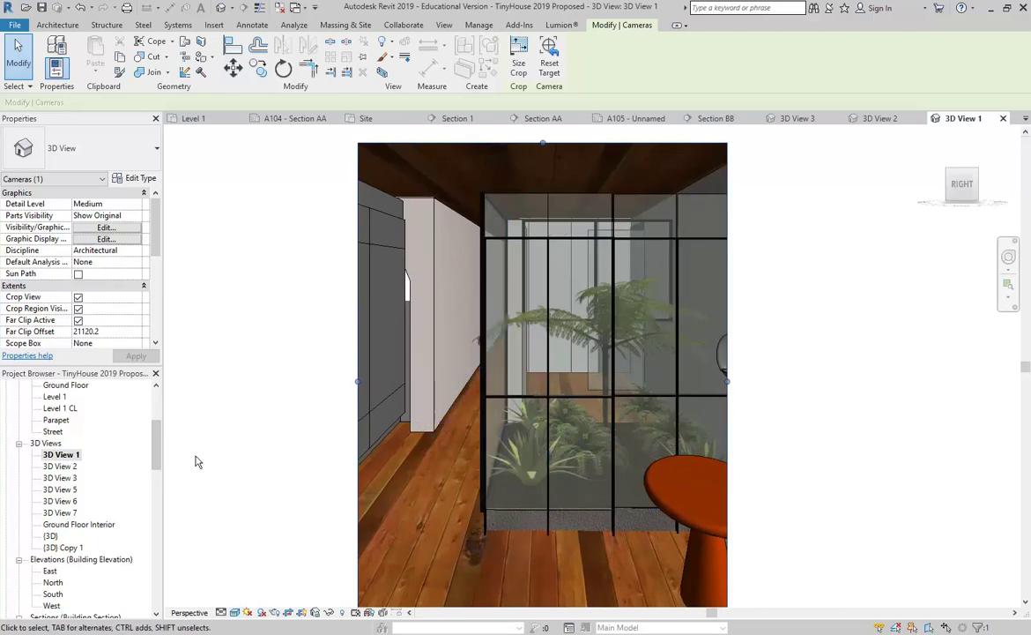
# Step: Rename 3D View 1 to Interior Courtyard
pyautogui.rightClick(66, 459)
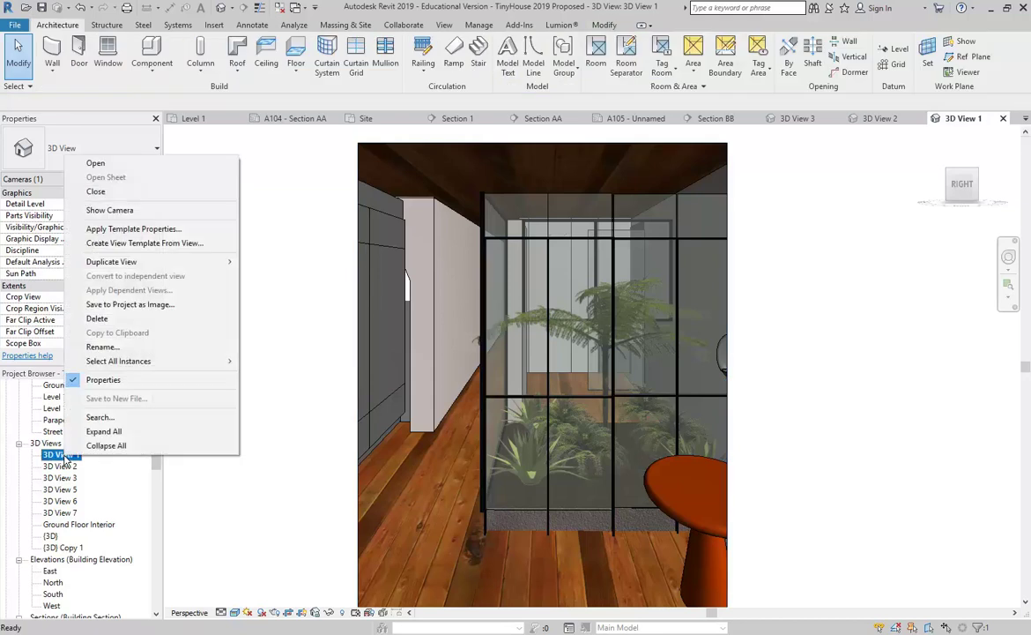
pyautogui.click(83, 322)
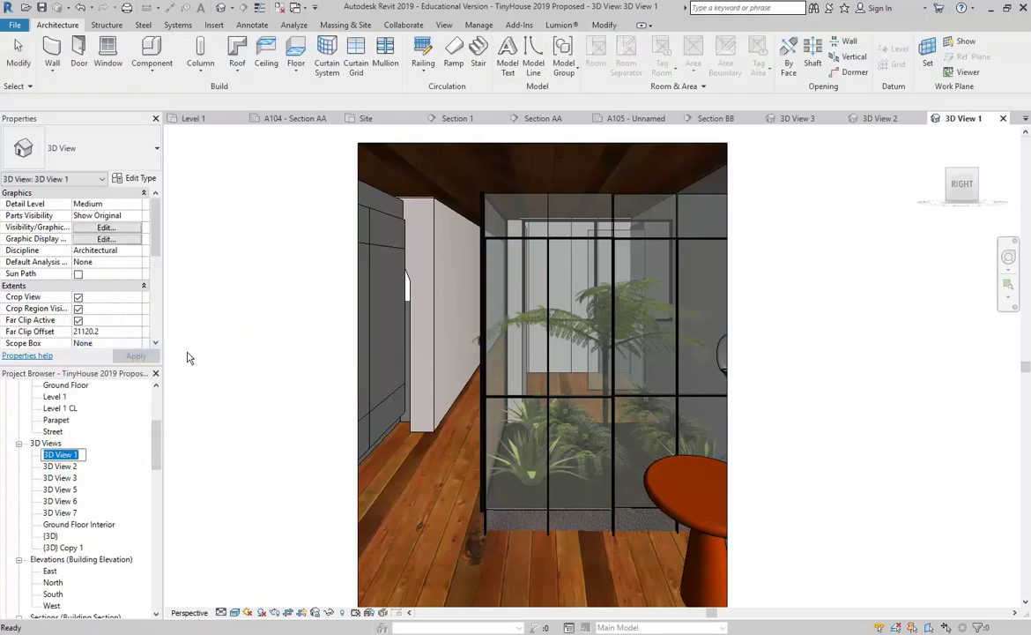
pyautogui.write('Interior Courtya')
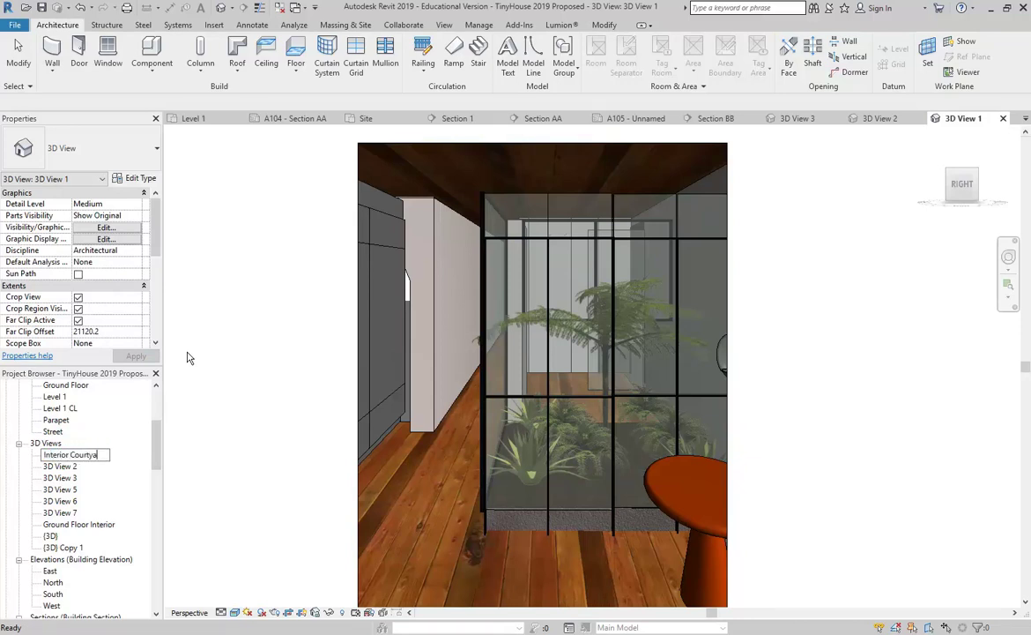
pyautogui.press('Return')
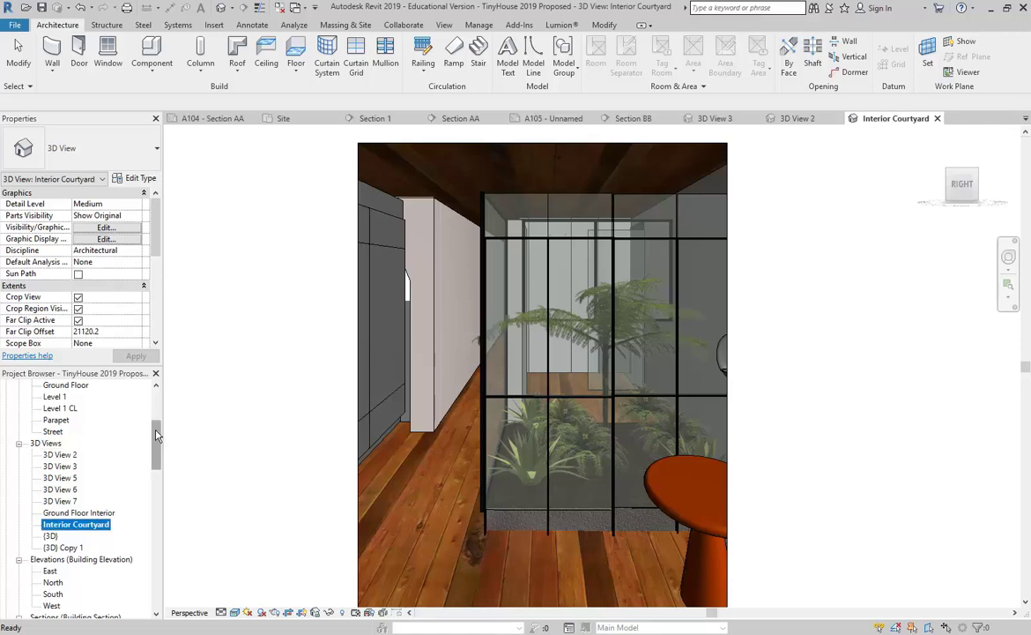
# Step: Open sheet A105 and place the Interior Courtyard view between Section BB and the Ground Floor Interior view
pyautogui.moveTo(156, 440); pyautogui.dragTo(156, 490)
pyautogui.click(71, 525)
pyautogui.doubleClick(70, 526)
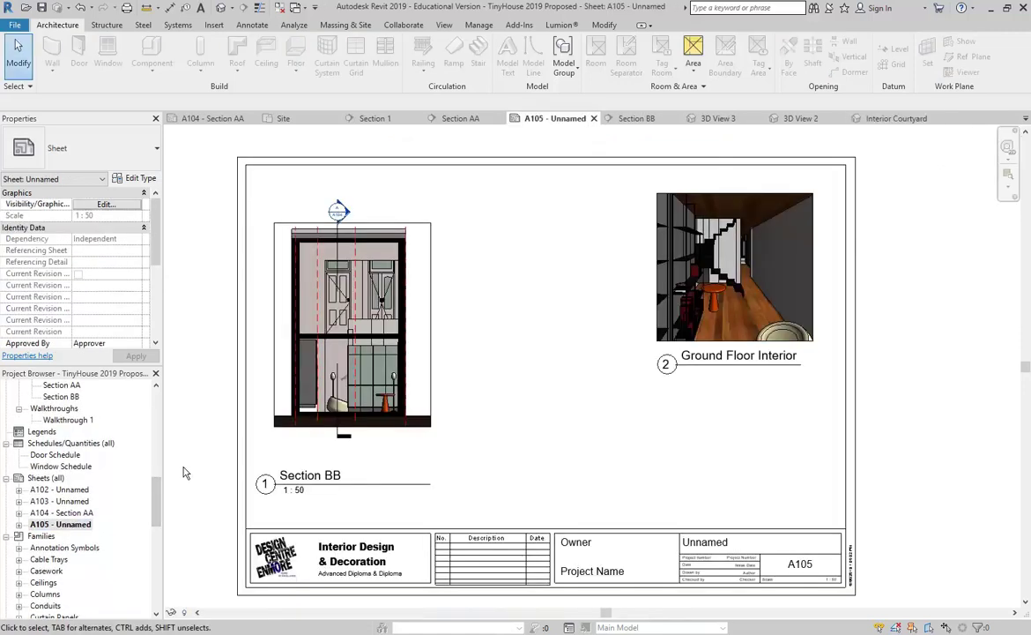
pyautogui.moveTo(156, 509); pyautogui.dragTo(156, 470)
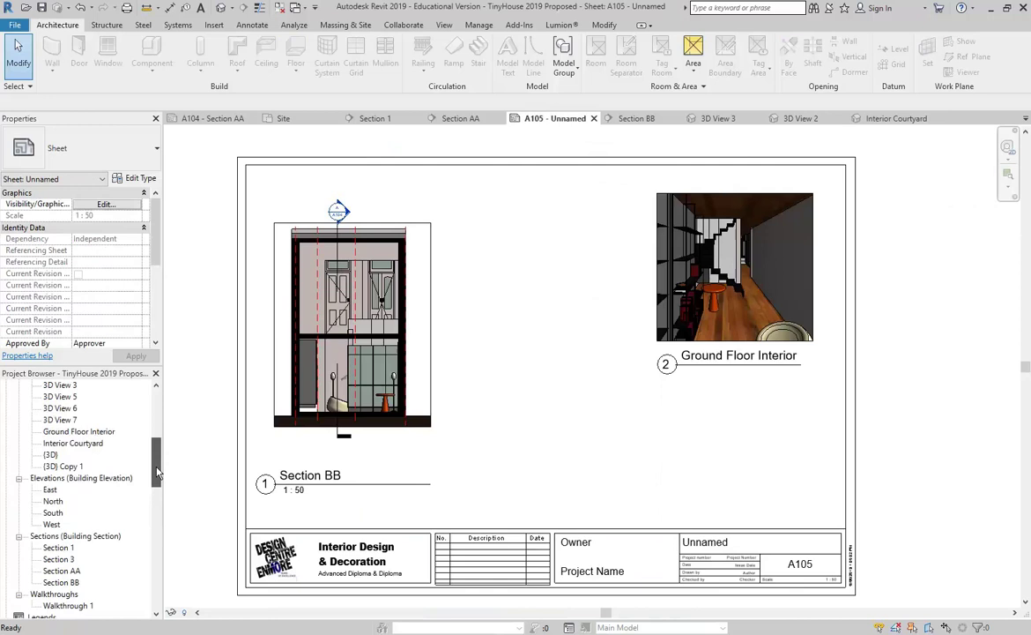
pyautogui.click(72, 443)
pyautogui.moveTo(540, 312); pyautogui.dragTo(565, 317)
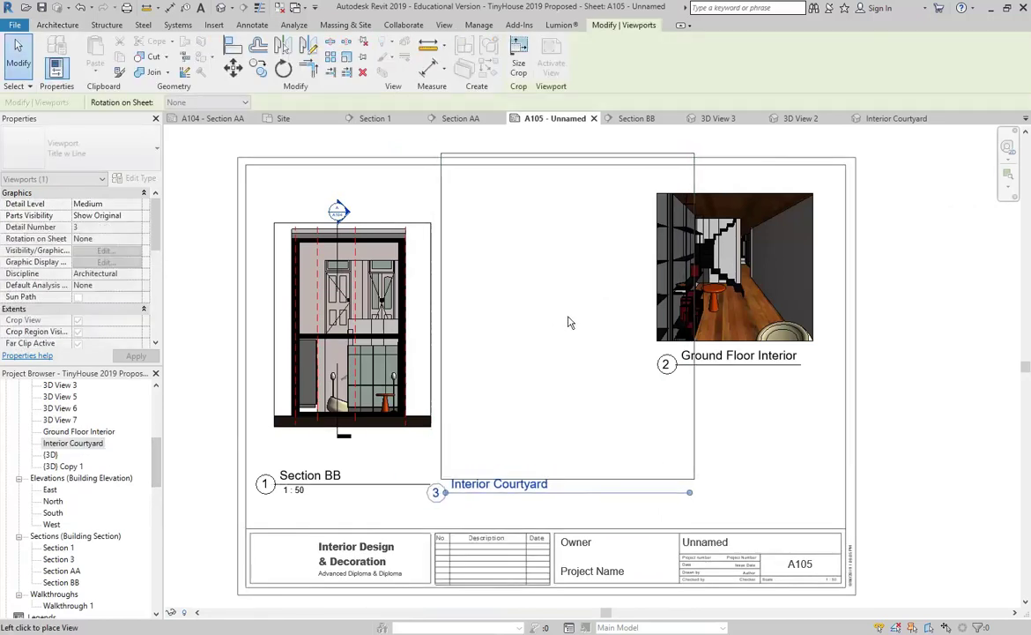
pyautogui.click(568, 321)
# Step: Scale the Interior Courtyard viewport with locked proportions to a height of 180 mm
pyautogui.click(518, 60)
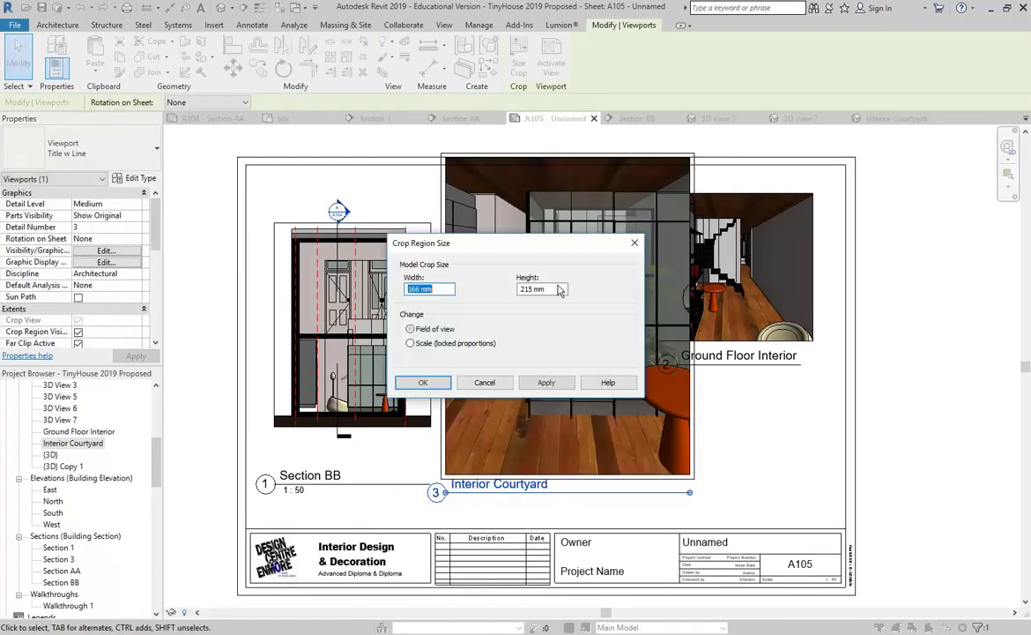
pyautogui.click(411, 343)
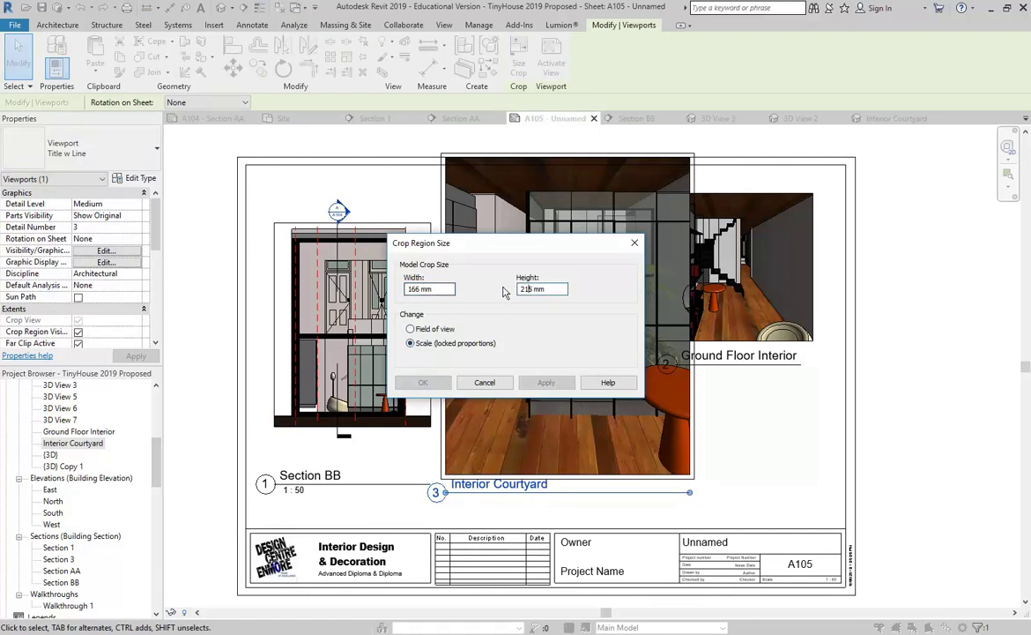
pyautogui.write('1')
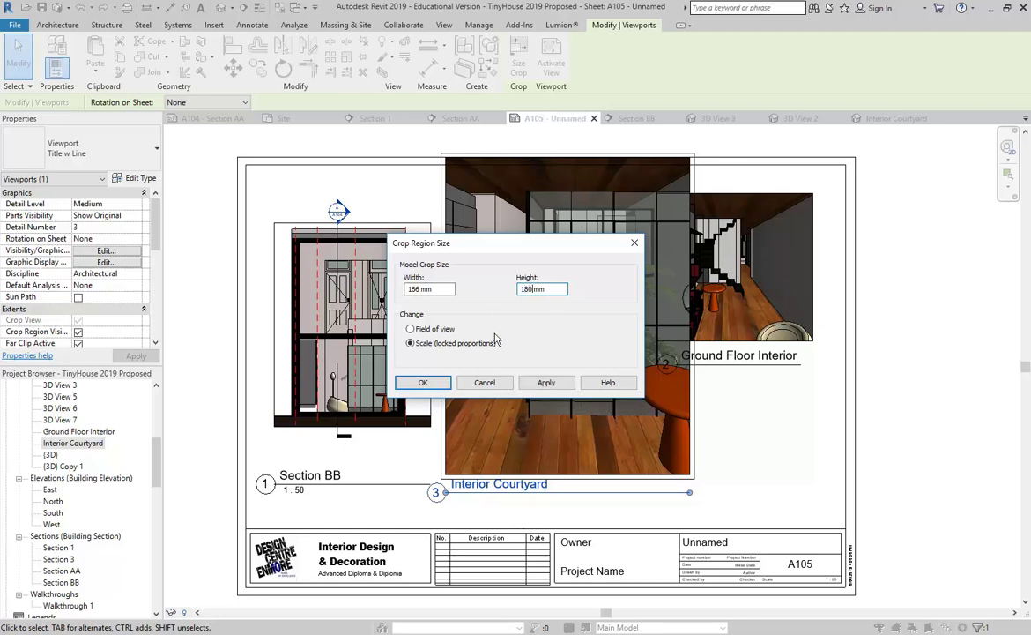
pyautogui.click(422, 382)
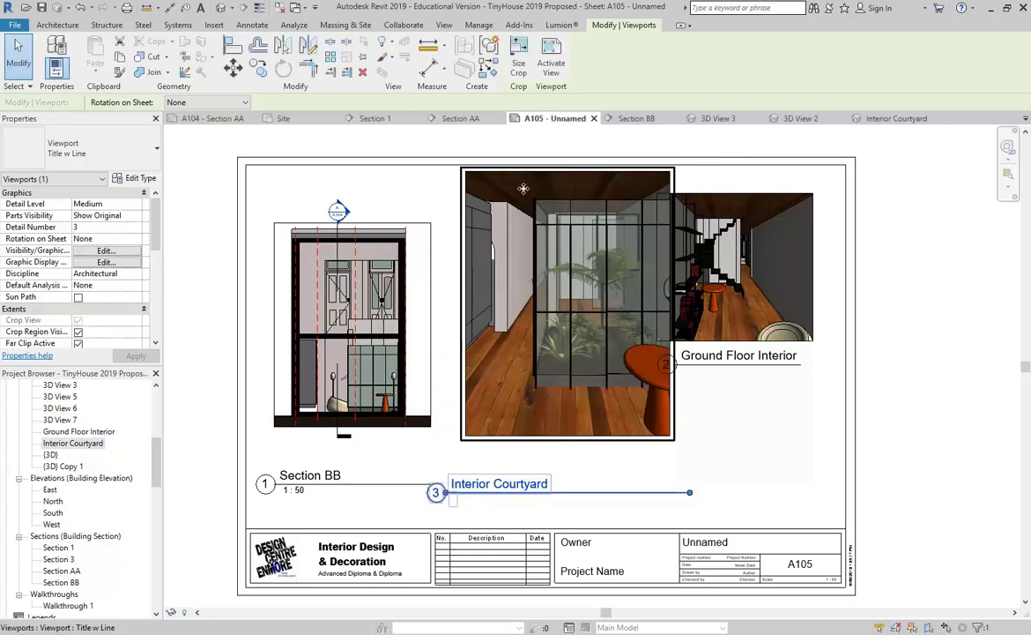
# Step: Scale the Interior Courtyard viewport with locked proportions to a height of 140 mm
pyautogui.click(519, 62)
pyautogui.click(410, 343)
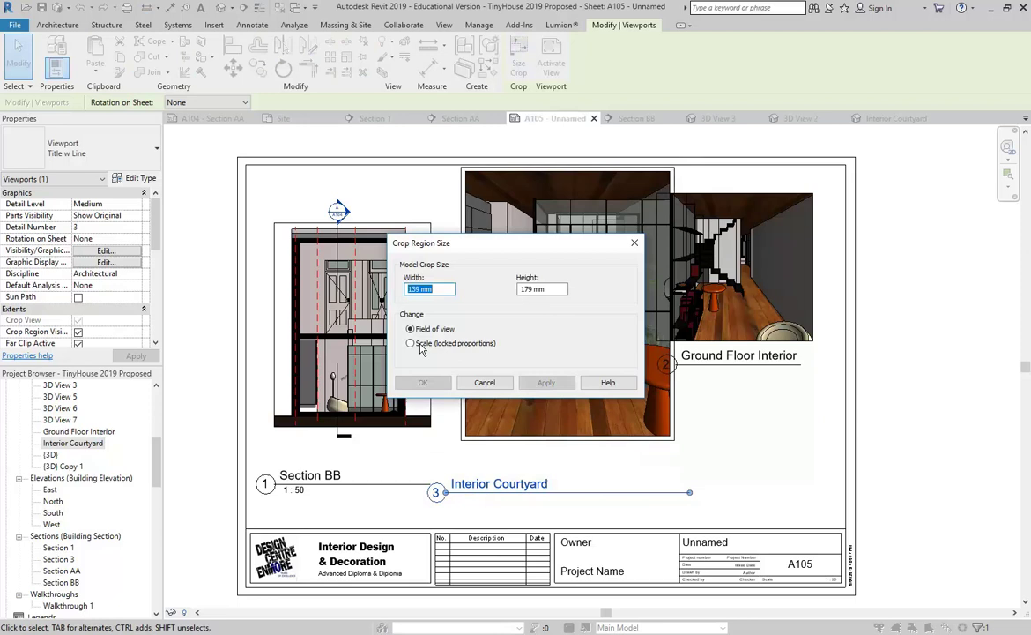
pyautogui.doubleClick(525, 289)
pyautogui.write('1')
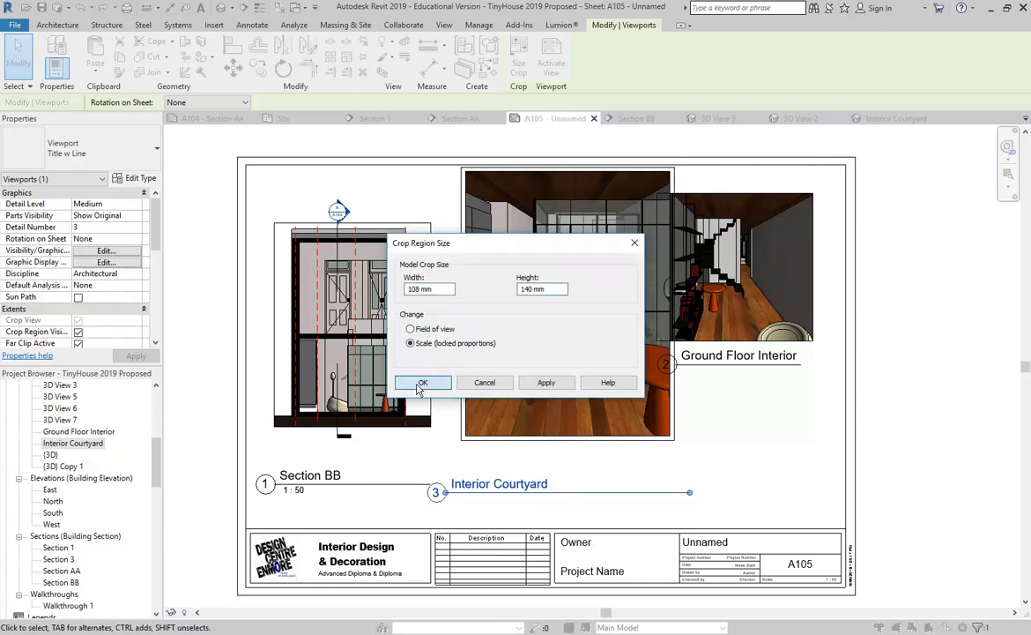
pyautogui.press('Return')
# Step: Move the Interior Courtyard viewport into the gap between Section BB and Ground Floor Interior, clear of both views
pyautogui.moveTo(559, 311); pyautogui.dragTo(499, 334)
pyautogui.press('Escape')
pyautogui.click(628, 313)
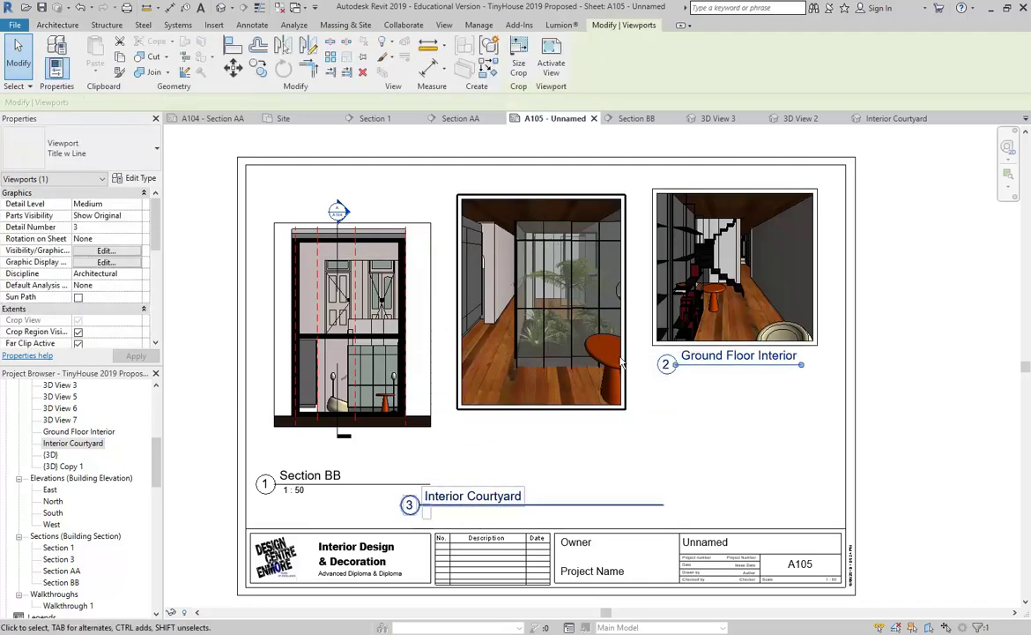
pyautogui.press('Up')
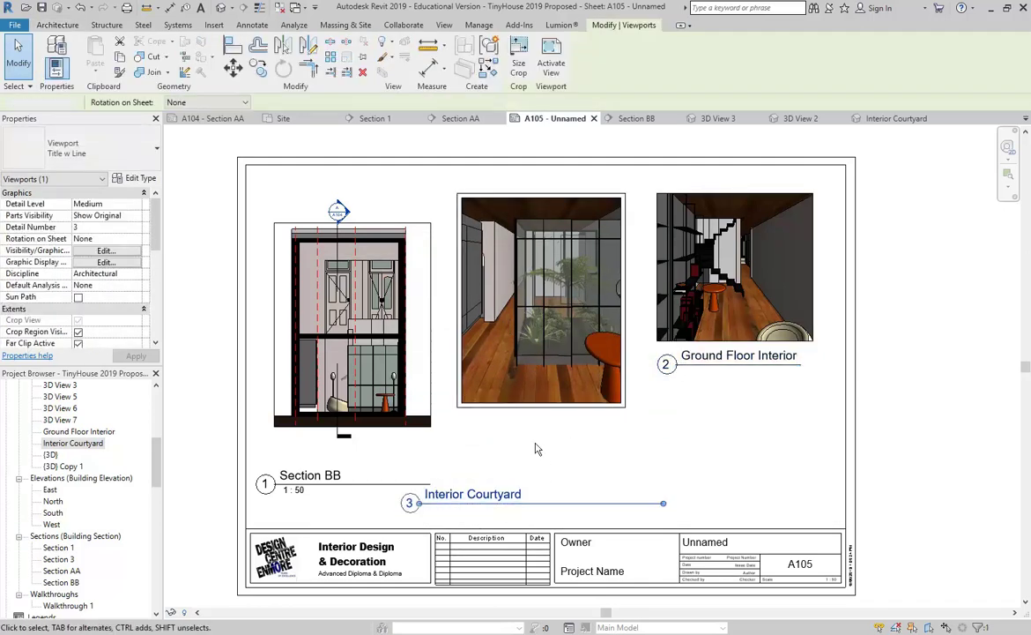
# Step: Move the Interior Courtyard title just below its image, nudge the viewport slightly down and shorten the title line to the image width
pyautogui.click(536, 444)
pyautogui.moveTo(494, 503); pyautogui.dragTo(547, 437)
pyautogui.press('Down')
pyautogui.press('Down')
pyautogui.press('Down')
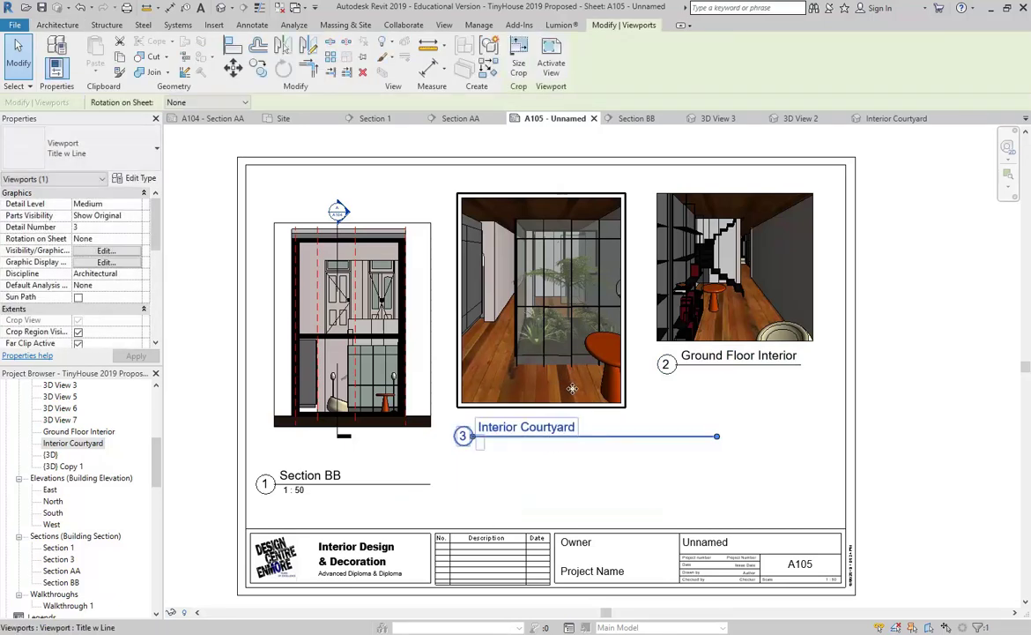
pyautogui.moveTo(714, 445); pyautogui.dragTo(595, 444)
pyautogui.click(709, 419)
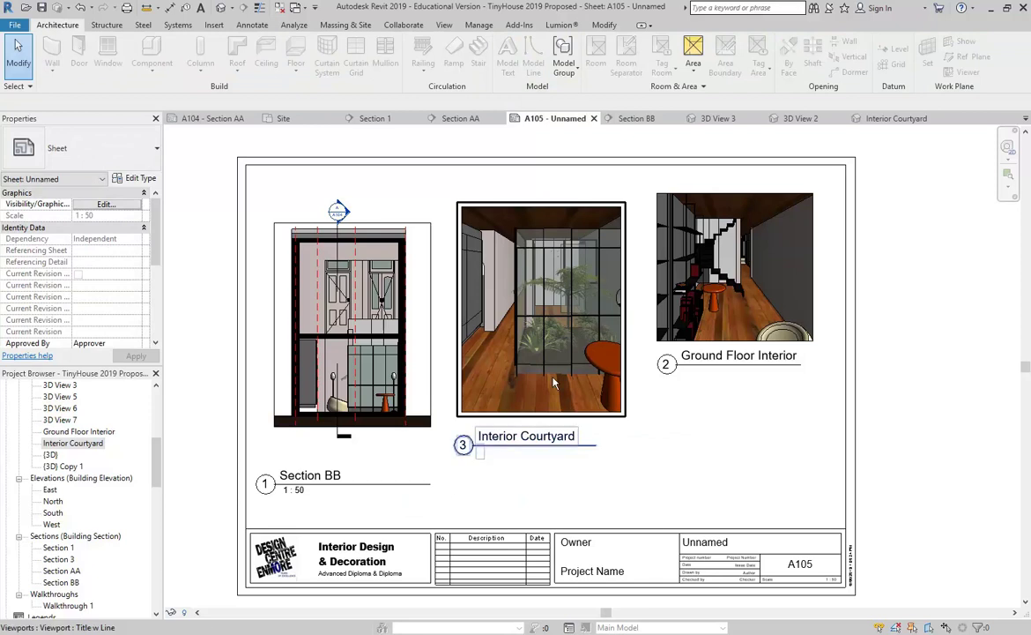
# Step: Shift the Section BB viewport slightly upward on sheet A105
pyautogui.click(316, 342)
pyautogui.moveTo(317, 342); pyautogui.dragTo(316, 337)
pyautogui.click(726, 417)
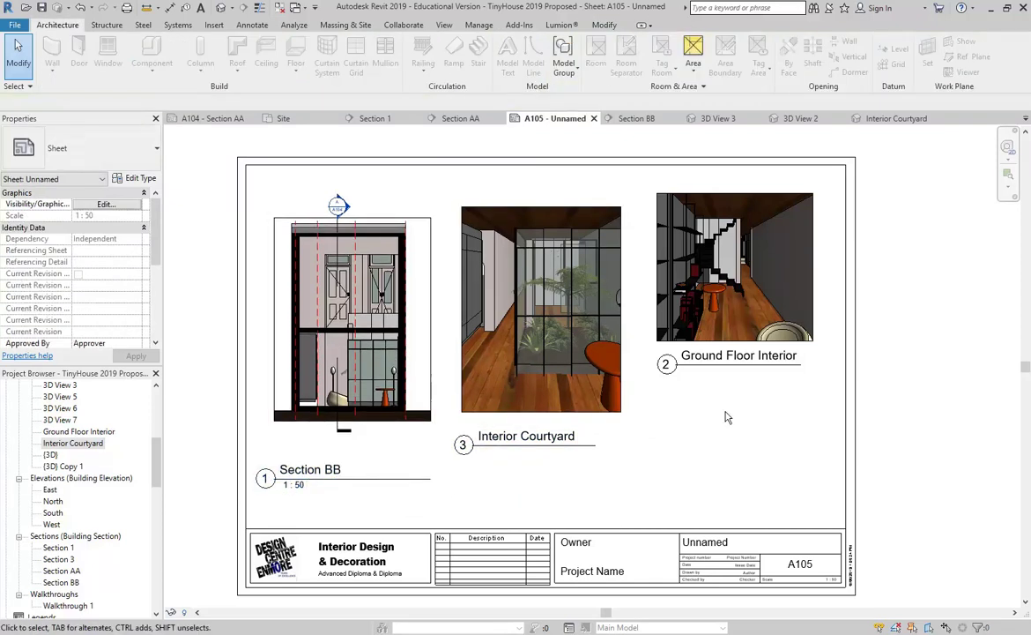
# Step: Open the {3D} view and examine the house exterior from the front stair side
pyautogui.doubleClick(53, 455)
pyautogui.scroll(-5, 389, 253)
pyautogui.keyDown('shift'); pyautogui.moveTo(569, 366); pyautogui.dragTo(488, 394, button='middle'); pyautogui.keyUp('shift')
pyautogui.keyDown('shift'); pyautogui.moveTo(520, 478); pyautogui.dragTo(544, 487, button='middle'); pyautogui.keyUp('shift')
pyautogui.scroll(-2, 515, 476)
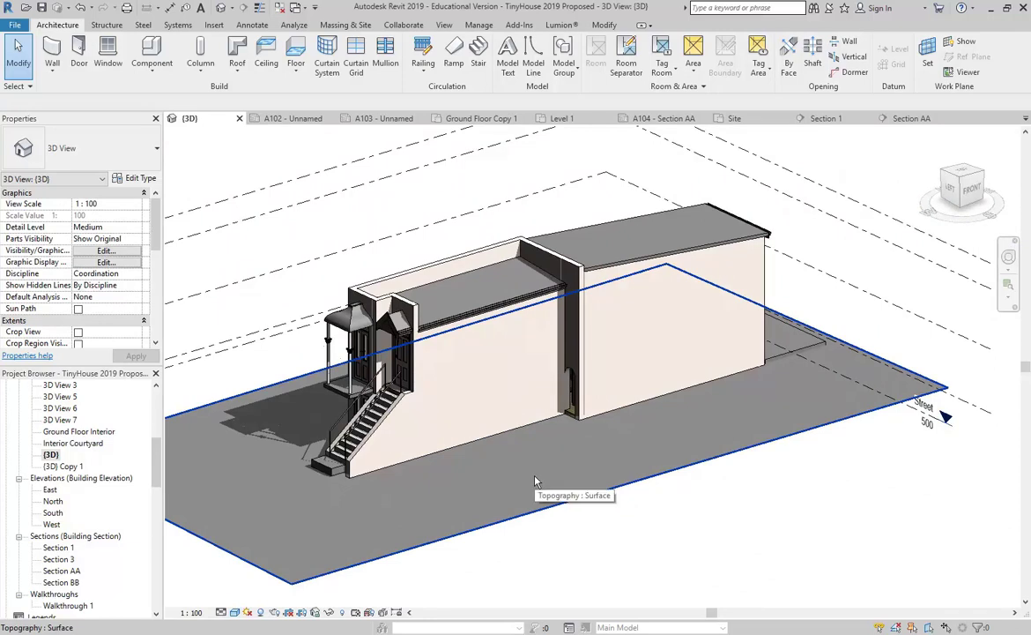
pyautogui.keyDown('shift'); pyautogui.moveTo(535, 481); pyautogui.dragTo(573, 460, button='middle'); pyautogui.keyUp('shift')
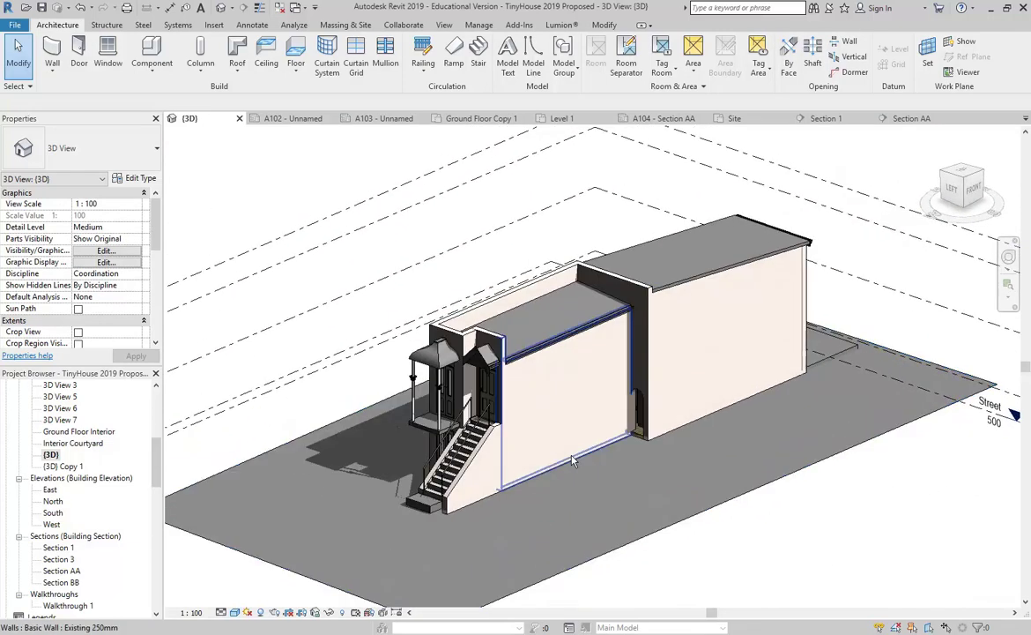
pyautogui.scroll(-2, 573, 460)
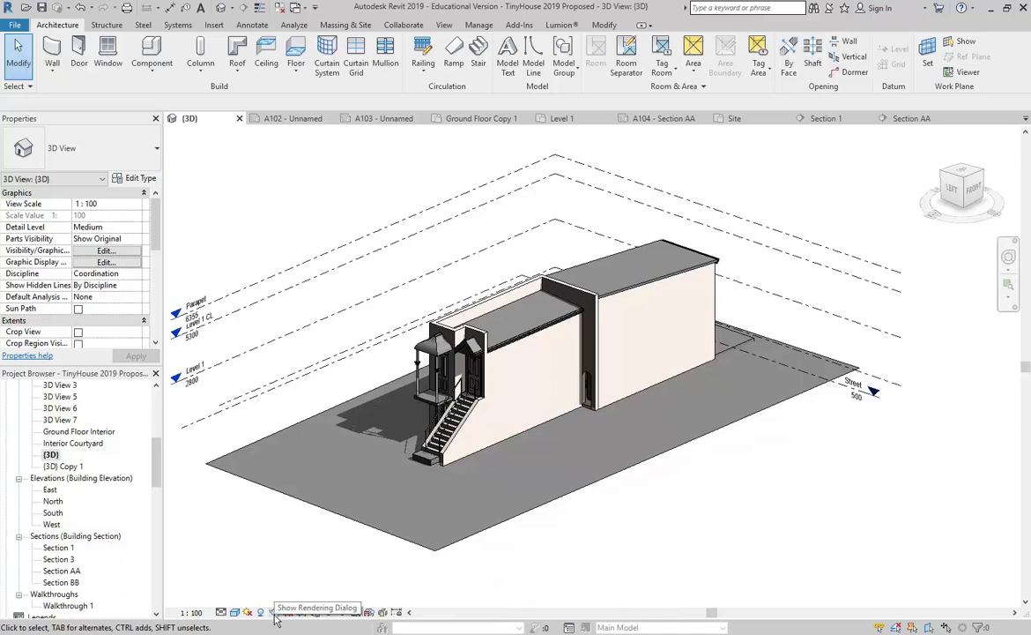
pyautogui.moveTo(252, 467); pyautogui.dragTo(352, 428, button='middle')
# Step: In {3D} Copy 1, pull in the section box's sides and base so it cuts lengthwise through the house and exposes the interior
pyautogui.doubleClick(62, 465)
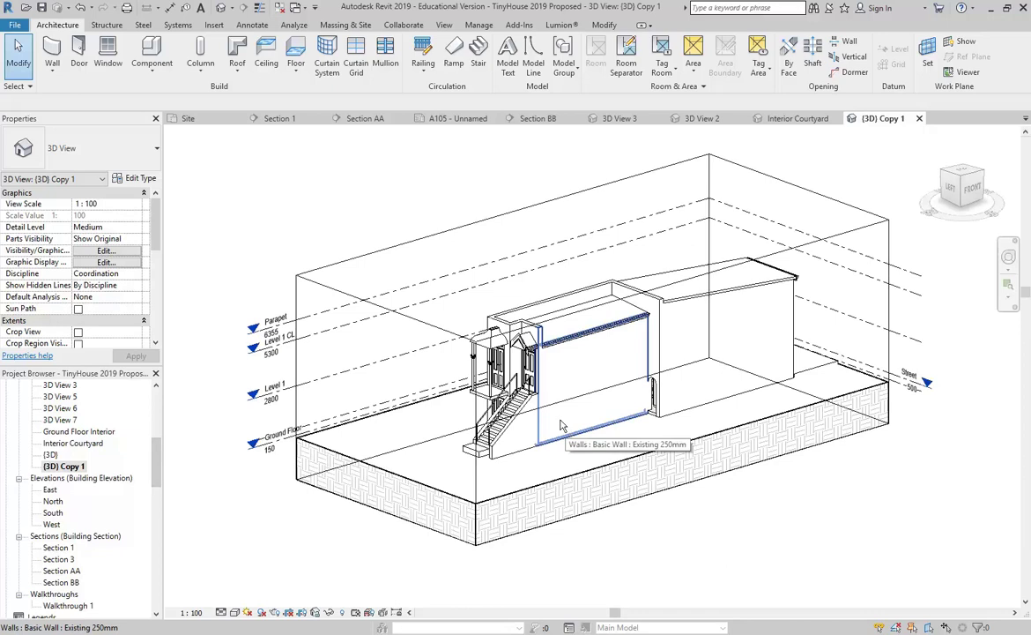
pyautogui.click(335, 272)
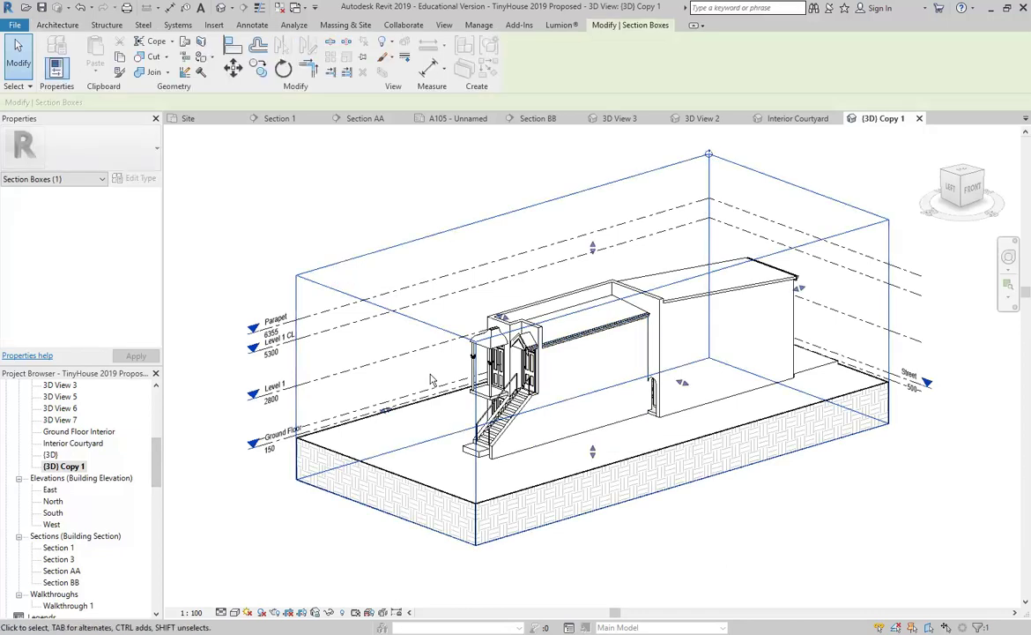
pyautogui.moveTo(386, 411); pyautogui.dragTo(454, 391)
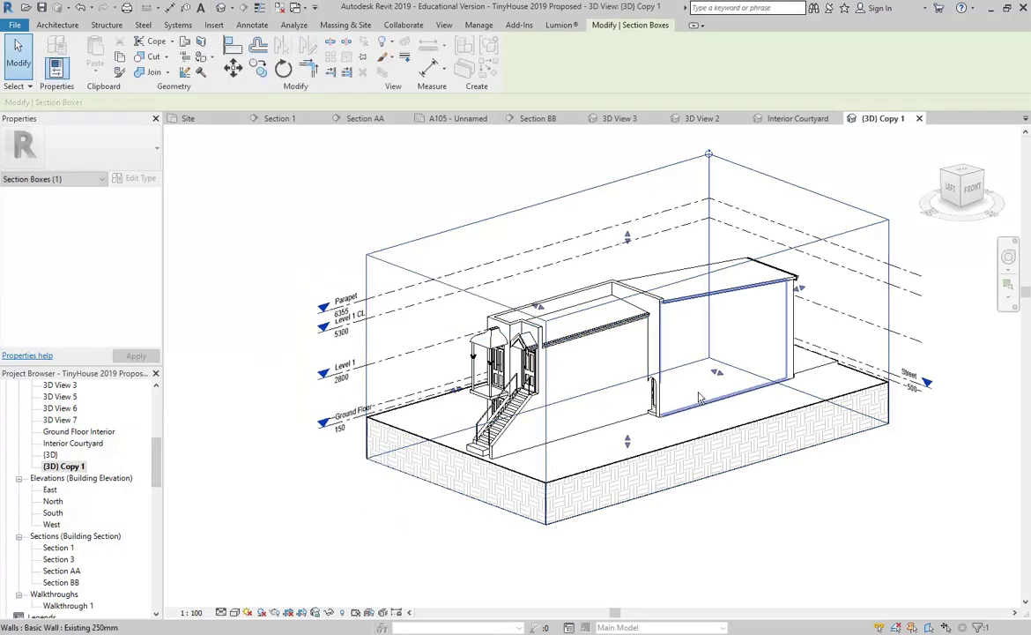
pyautogui.moveTo(616, 438); pyautogui.dragTo(617, 422)
pyautogui.moveTo(536, 290); pyautogui.dragTo(577, 305)
pyautogui.moveTo(808, 277); pyautogui.dragTo(780, 284)
pyautogui.moveTo(681, 354); pyautogui.dragTo(643, 338)
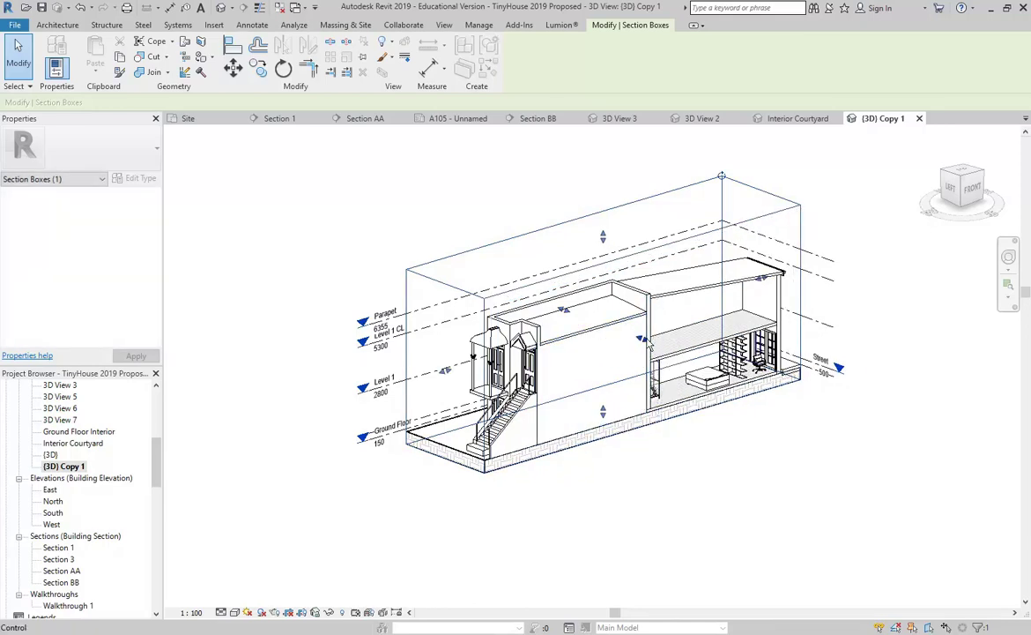
pyautogui.keyDown('shift'); pyautogui.moveTo(641, 440); pyautogui.dragTo(648, 459, button='middle'); pyautogui.keyUp('shift')
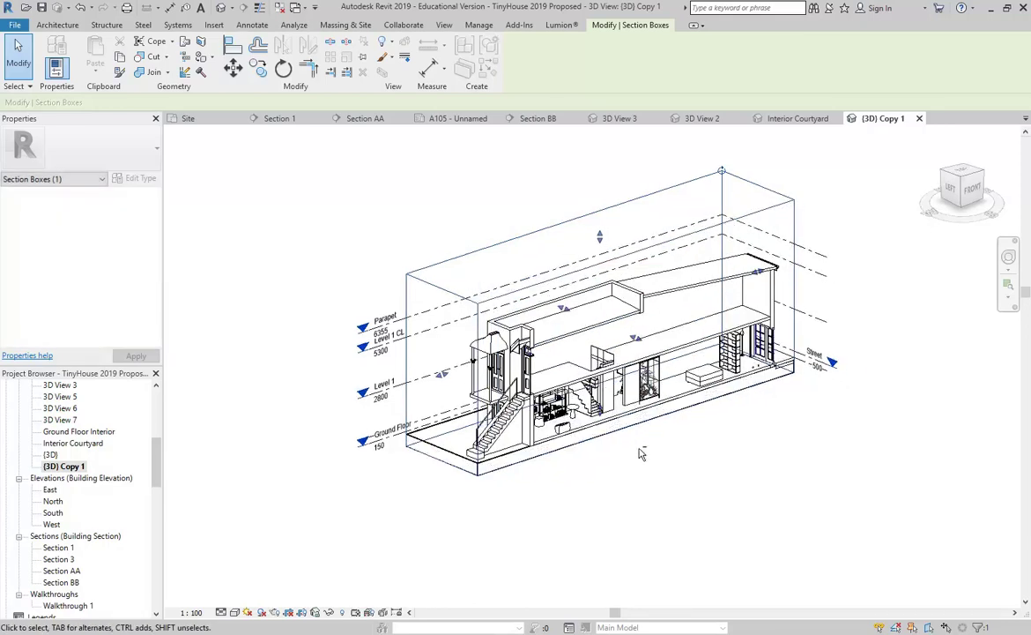
# Step: Lower the top of the section box in {3D} Copy 1 to about the Parapet level, keeping it above the roof
pyautogui.moveTo(600, 238); pyautogui.dragTo(599, 275)
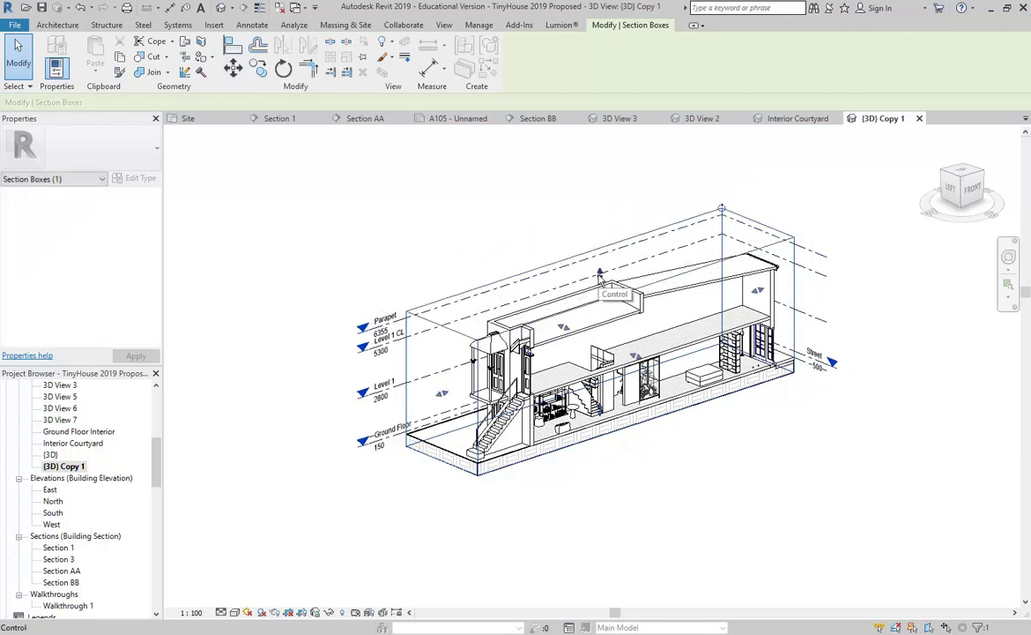
pyautogui.scroll(2, 599, 275)
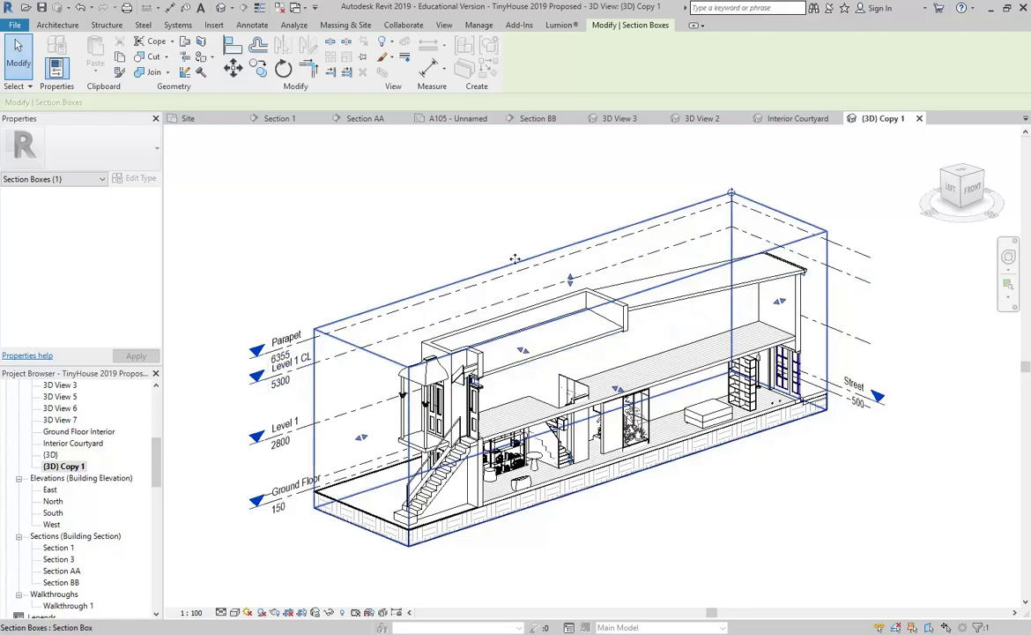
pyautogui.scroll(3, 557, 281)
pyautogui.moveTo(557, 281); pyautogui.dragTo(558, 295)
pyautogui.scroll(-3, 558, 295)
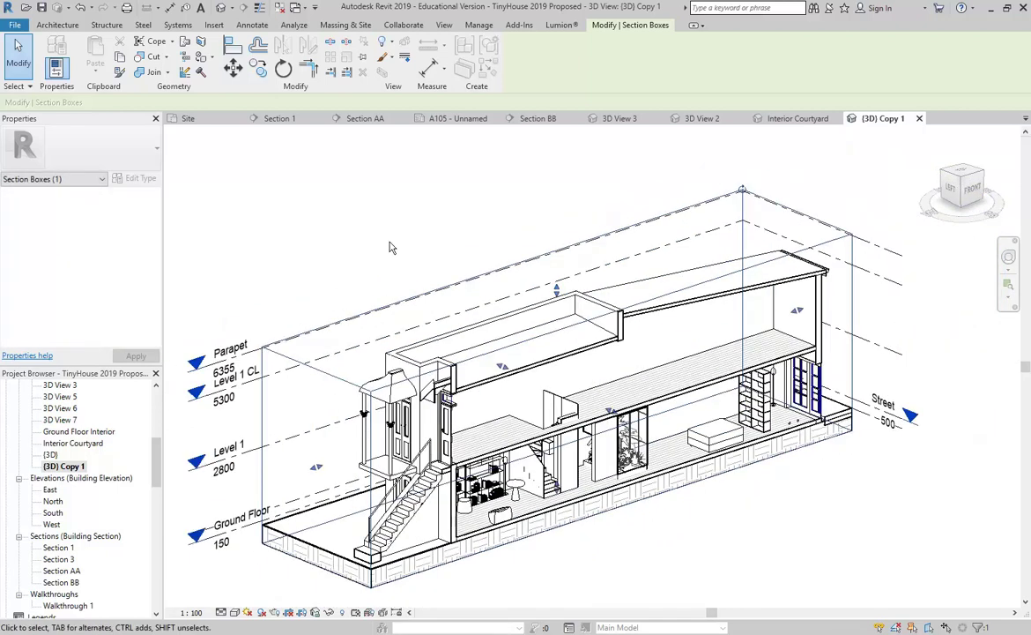
pyautogui.click(393, 247)
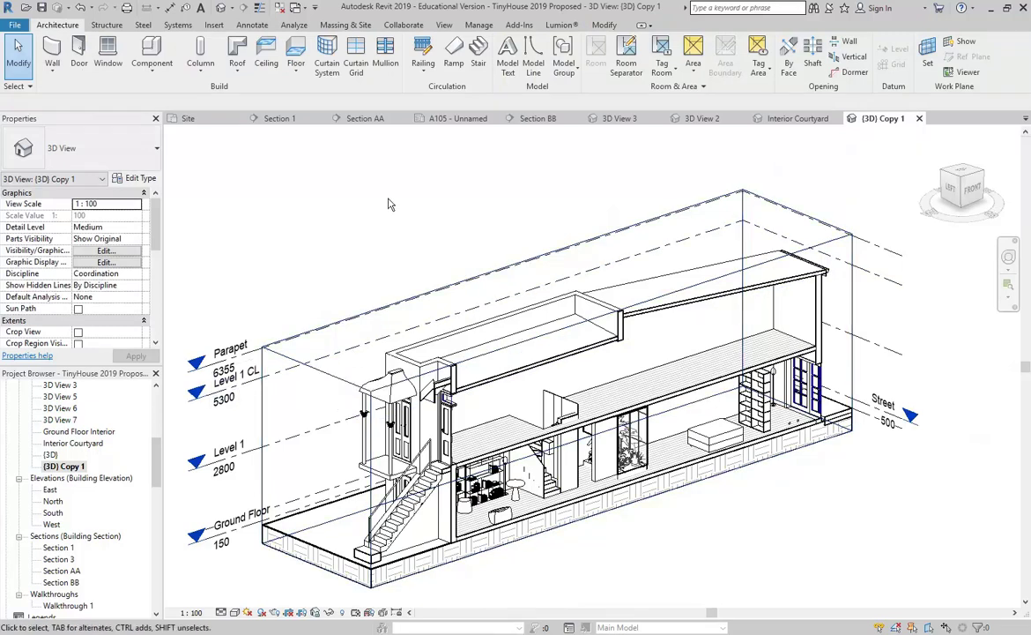
# Step: Set the visual style of {3D} Copy 1 to Realistic
pyautogui.click(326, 381)
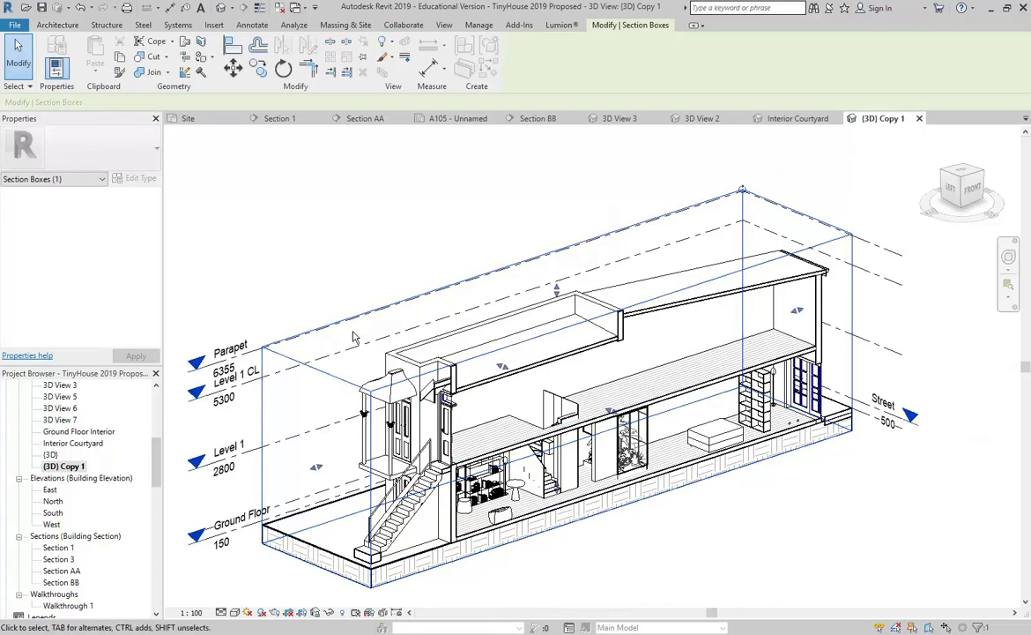
pyautogui.click(565, 551)
pyautogui.click(235, 612)
pyautogui.click(265, 585)
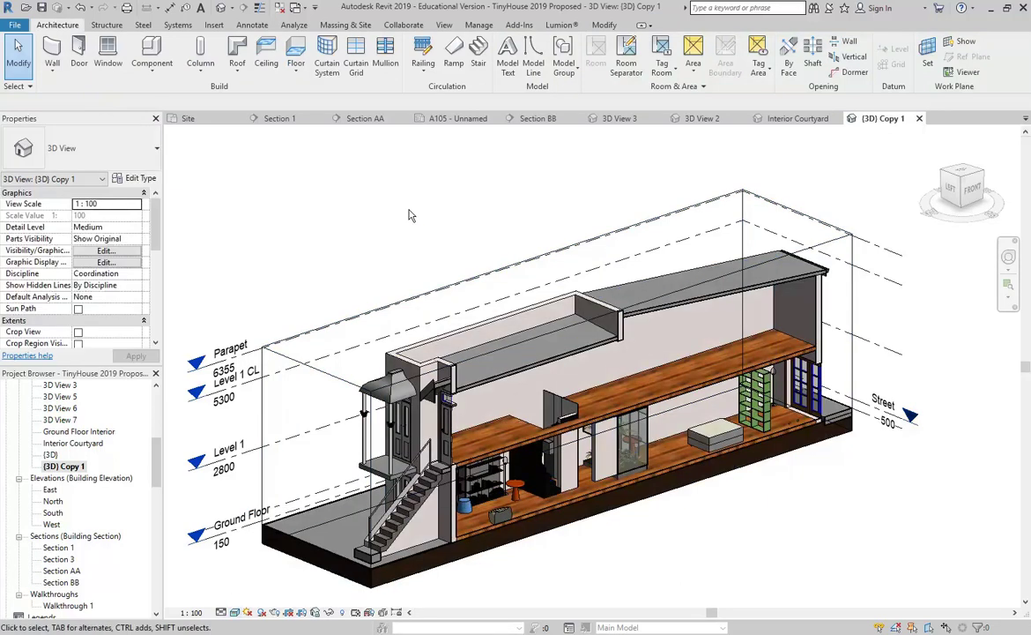
# Step: Hide the whole Levels category and the section box element in {3D} Copy 1
pyautogui.click(245, 459)
pyautogui.rightClick(245, 460)
pyautogui.moveTo(388, 195)
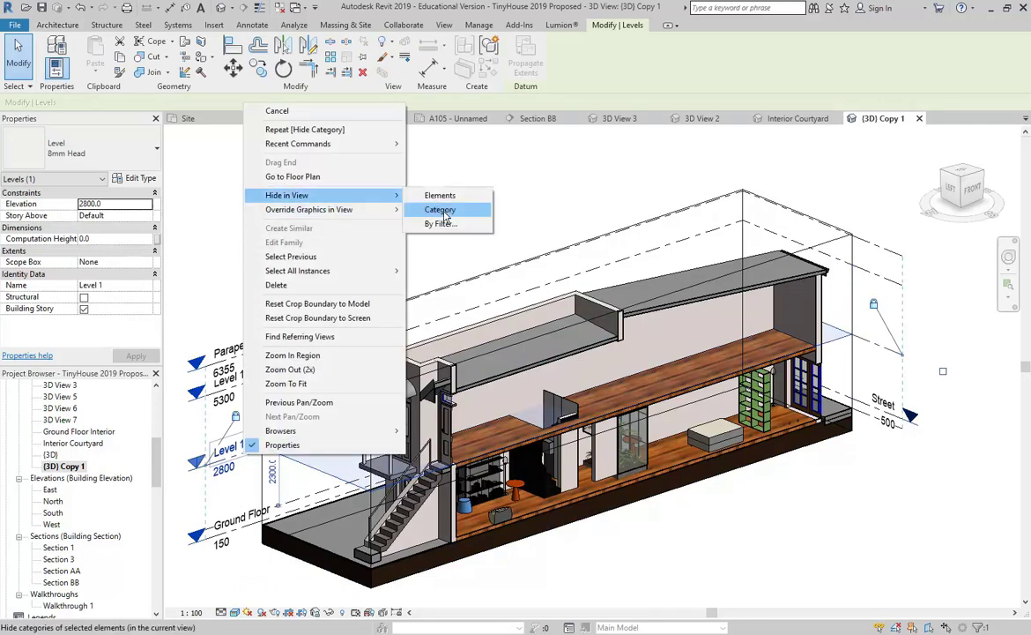
pyautogui.click(439, 210)
pyautogui.click(326, 373)
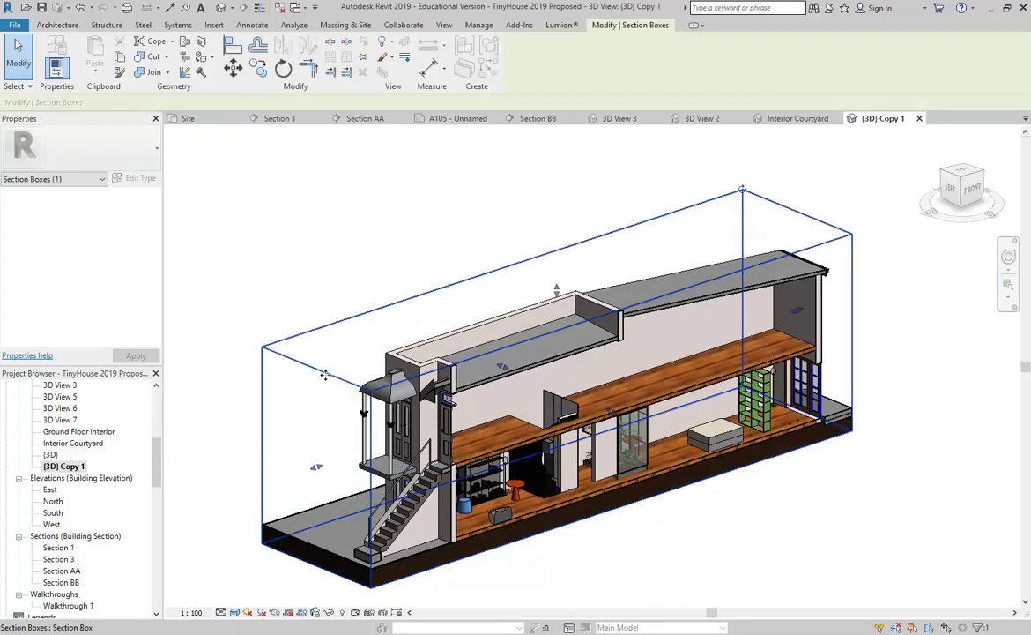
pyautogui.rightClick(325, 375)
pyautogui.moveTo(346, 112)
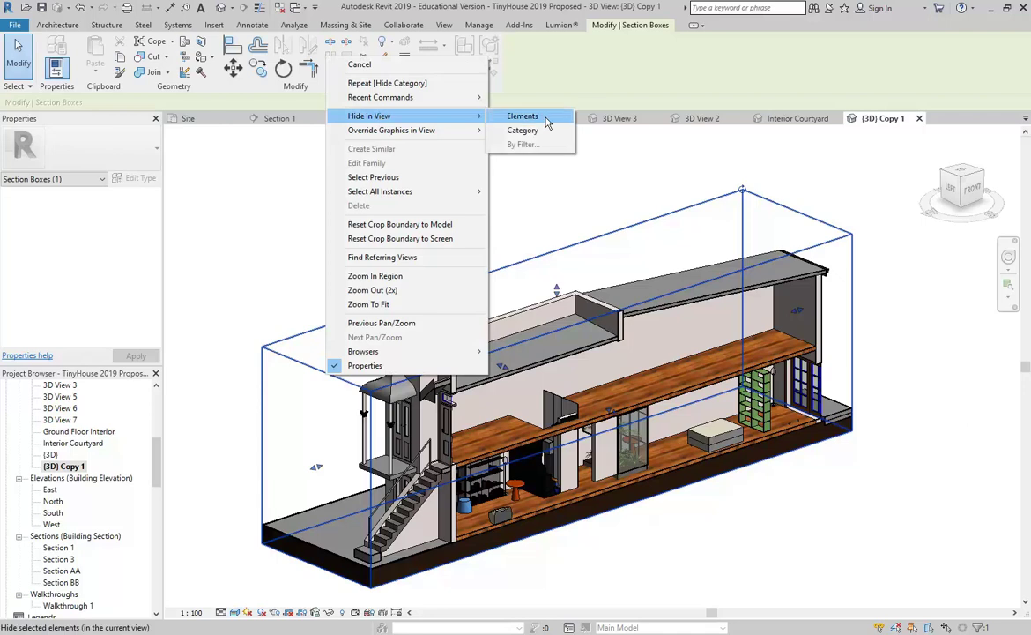
pyautogui.click(528, 118)
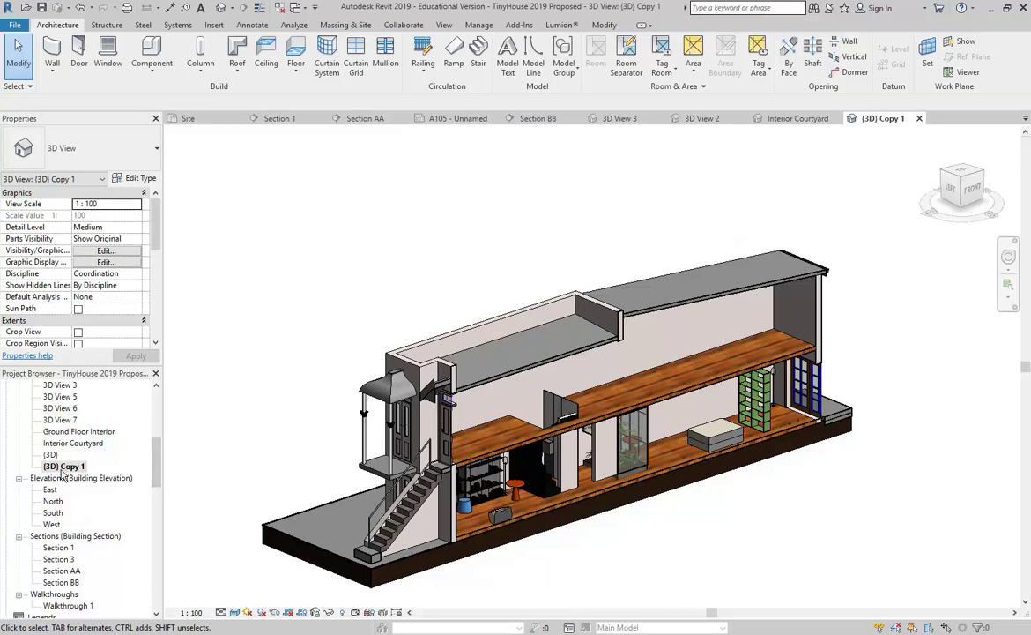
# Step: Rename the {3D} Copy 1 view as Axonometric
pyautogui.click(193, 612)
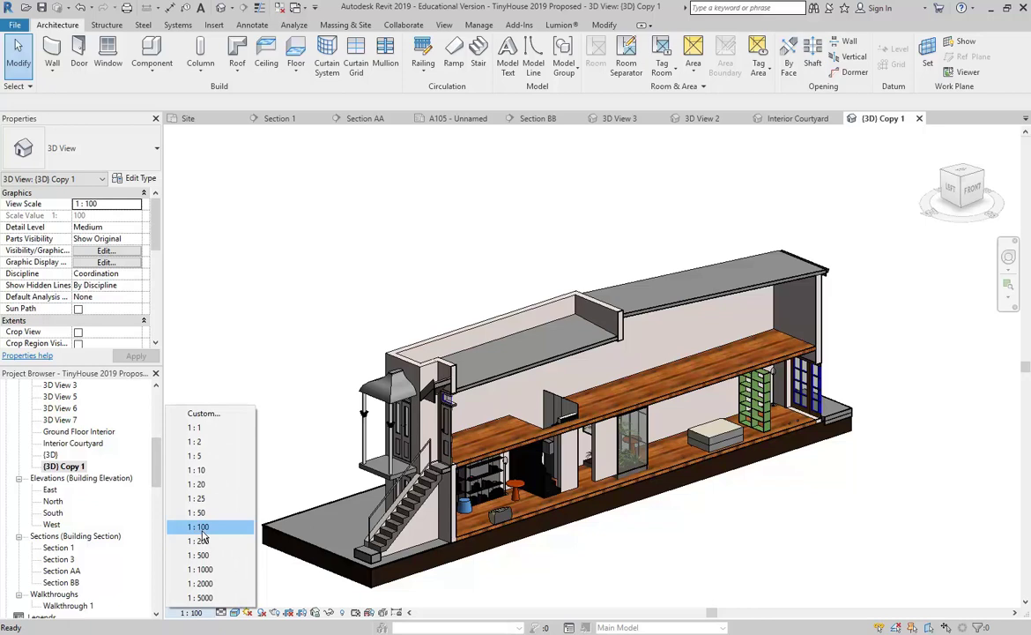
pyautogui.rightClick(76, 469)
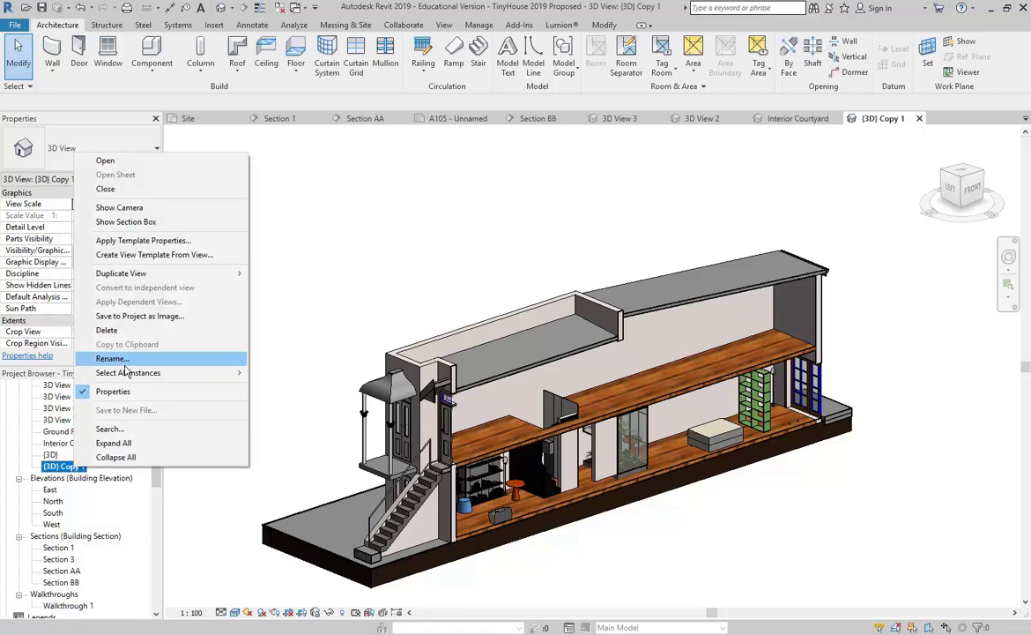
pyautogui.click(126, 364)
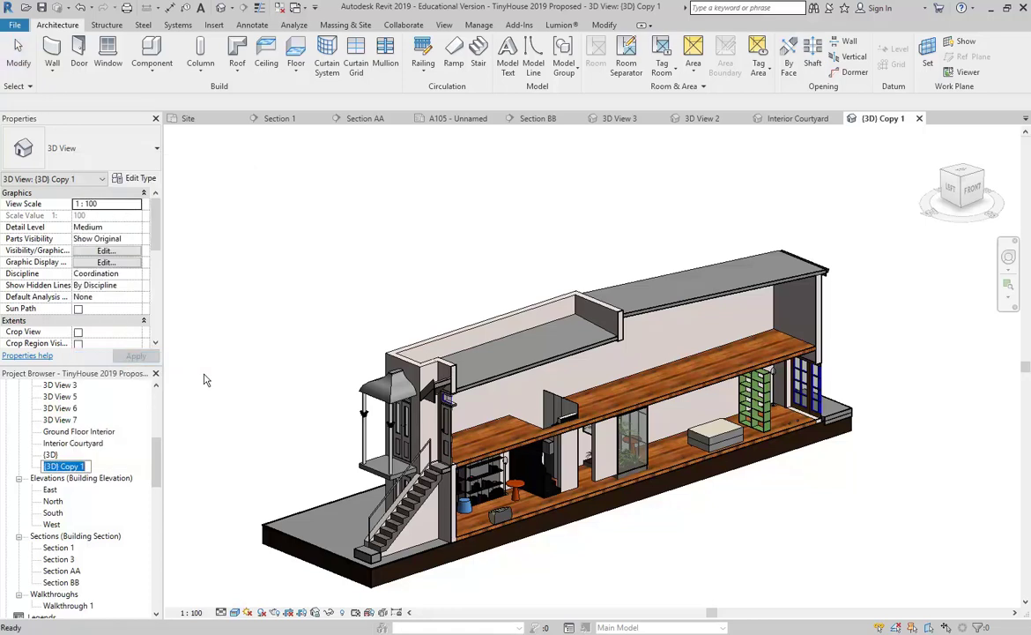
pyautogui.write('A')
pyautogui.press('Return')
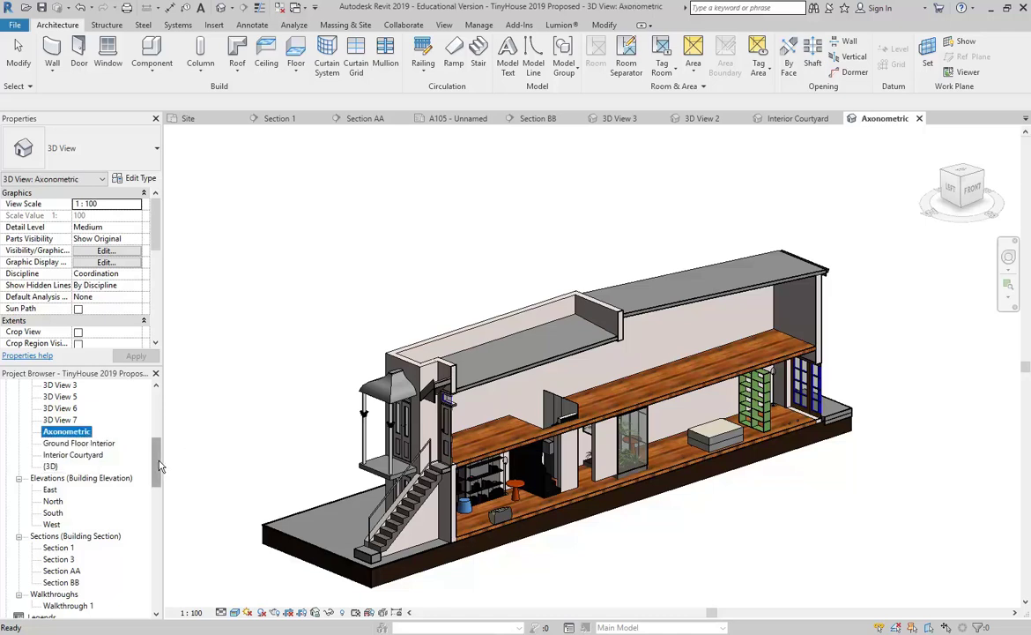
# Step: Open sheet A105 and shift the Interior Courtyard, Ground Floor Interior and Section BB viewports slightly upward
pyautogui.scroll(-5, 145, 441)
pyautogui.doubleClick(59, 513)
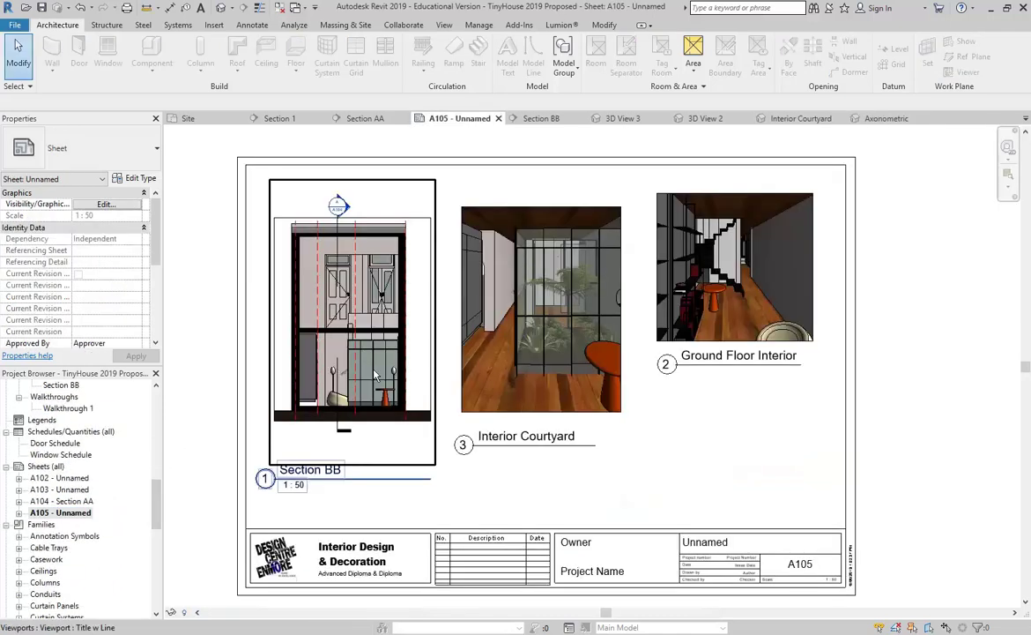
pyautogui.click(547, 340)
pyautogui.moveTo(547, 339); pyautogui.dragTo(547, 322)
pyautogui.moveTo(692, 308); pyautogui.dragTo(692, 300)
pyautogui.moveTo(363, 332); pyautogui.dragTo(363, 326)
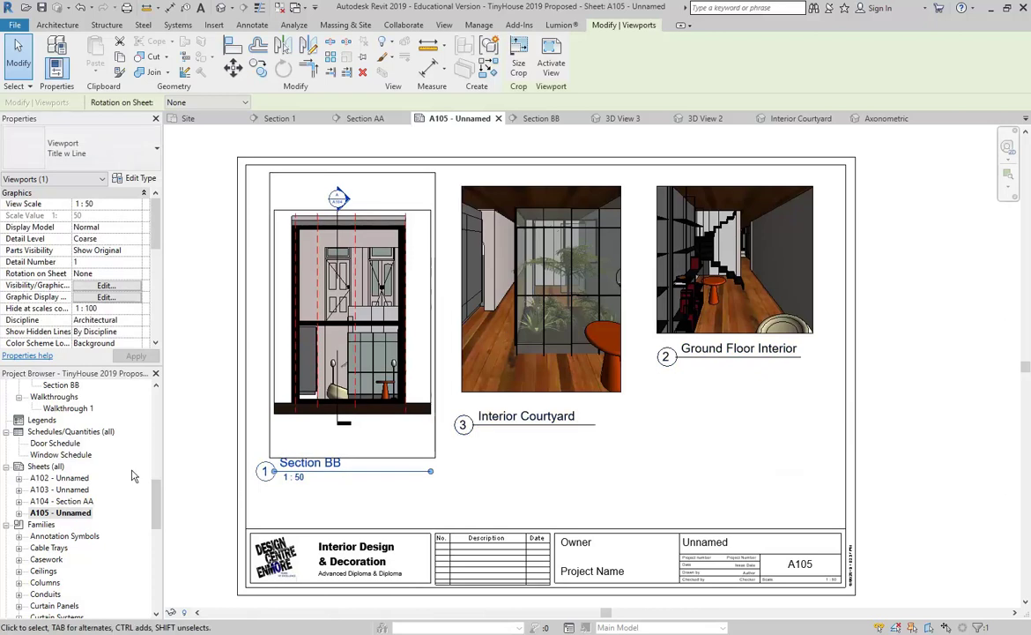
# Step: Place the Axonometric view on sheet A105 below the Ground Floor Interior perspective, just above the title block
pyautogui.scroll(3, 74, 438)
pyautogui.scroll(3, 74, 438)
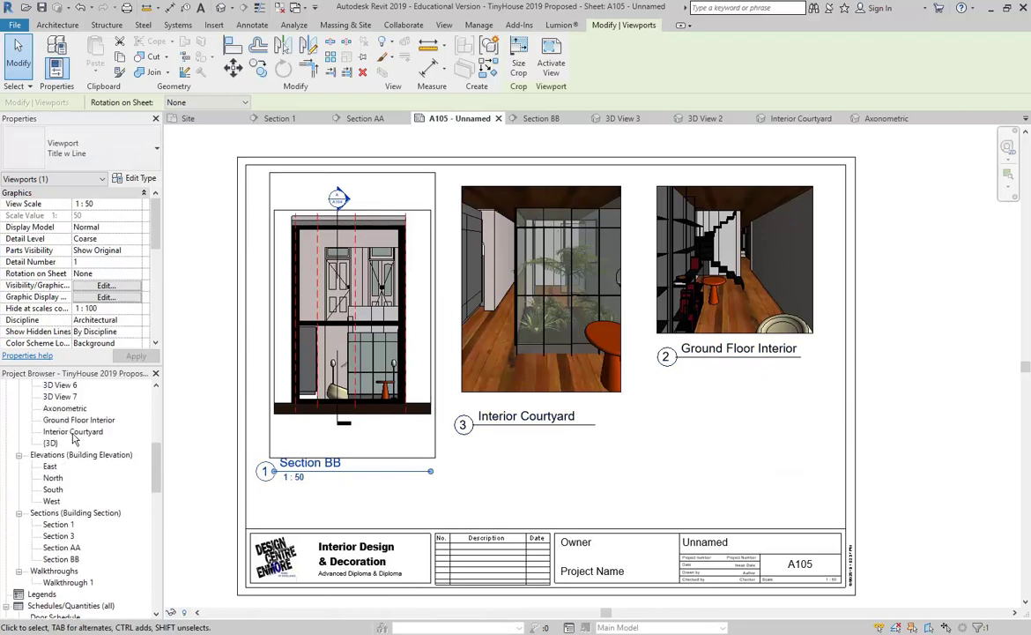
pyautogui.moveTo(63, 445); pyautogui.dragTo(706, 485)
pyautogui.click(706, 484)
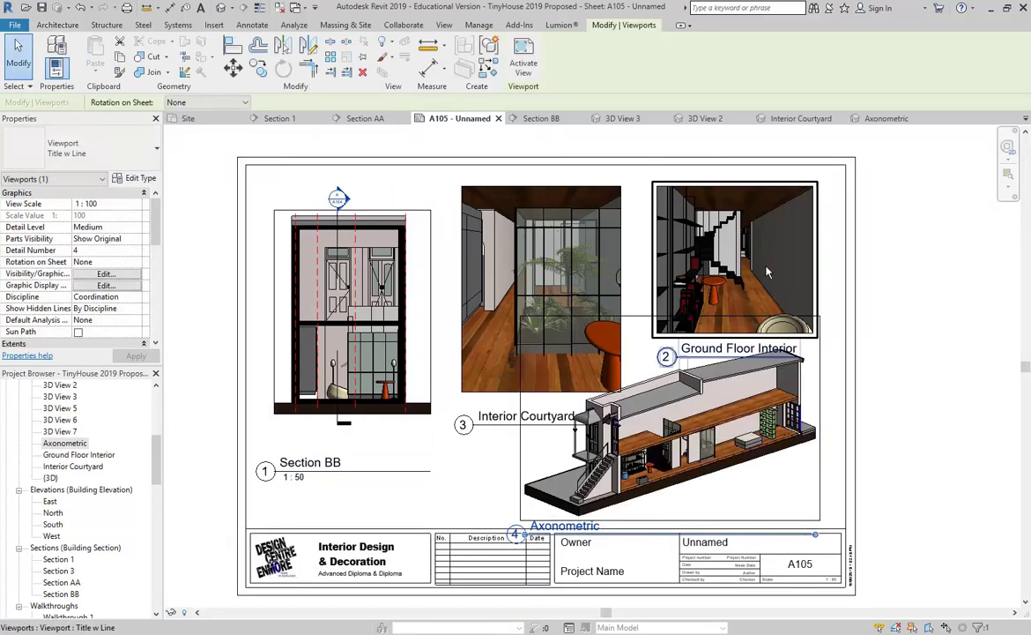
# Step: Move the Ground Floor Interior and Interior Courtyard viewports further up on A105 to make room for the axonometric
pyautogui.click(763, 315)
pyautogui.moveTo(763, 316); pyautogui.dragTo(764, 304)
pyautogui.click(571, 346)
pyautogui.moveTo(571, 346); pyautogui.dragTo(566, 338)
pyautogui.click(276, 351)
# Step: Change the Axonometric viewport on A105 to the No Title type
pyautogui.click(663, 441)
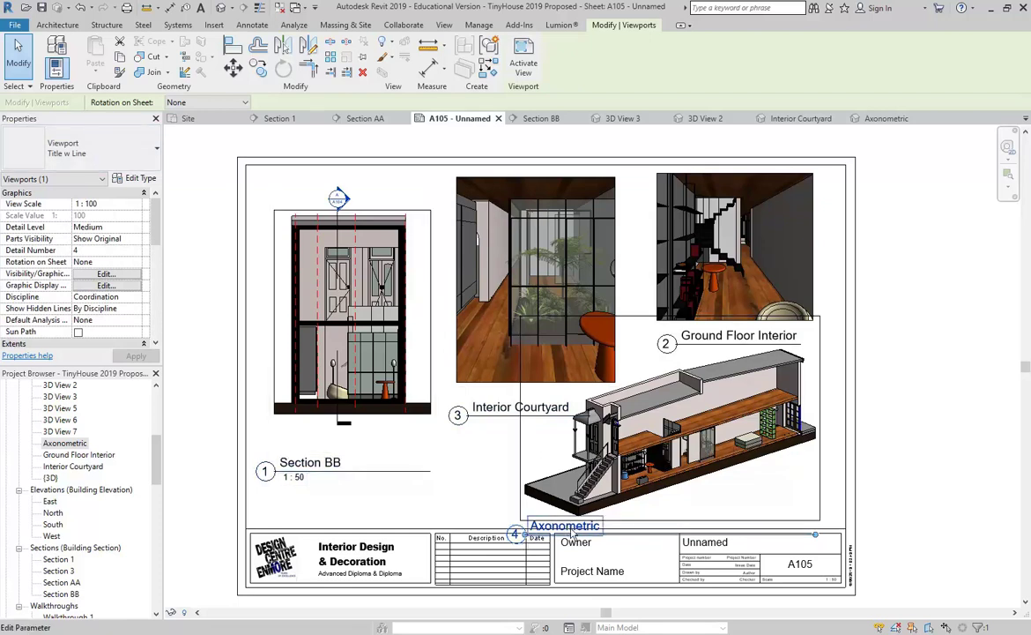
pyautogui.click(80, 148)
pyautogui.click(62, 215)
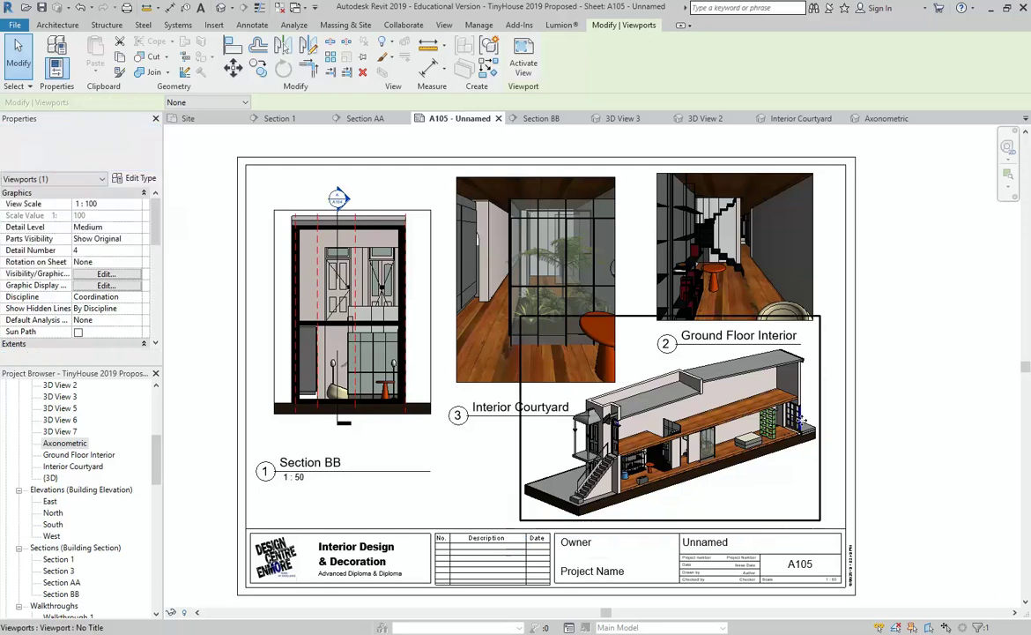
pyautogui.click(932, 439)
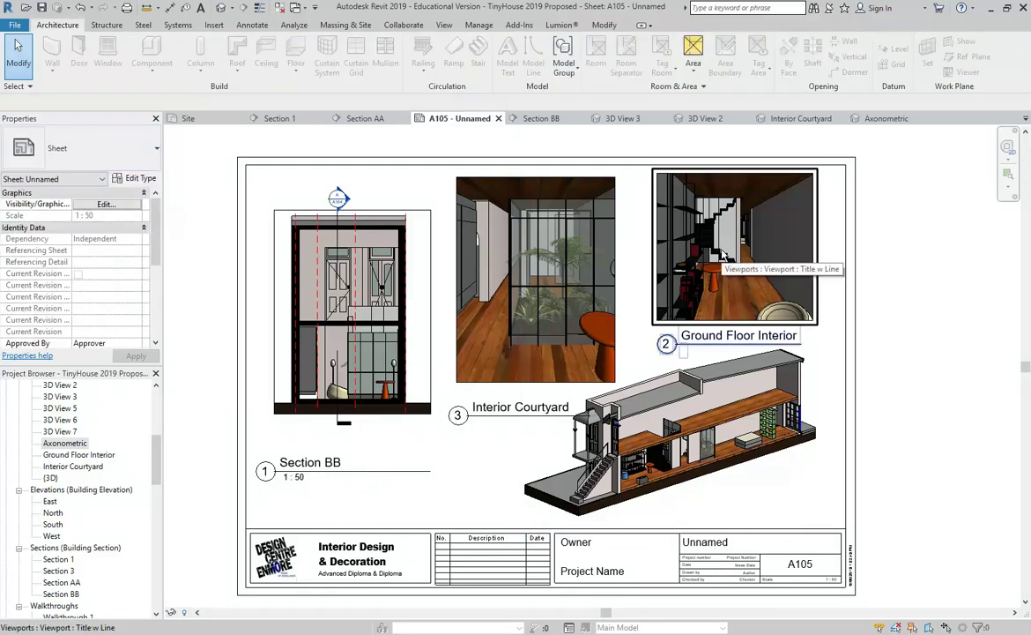
# Step: Change the Interior Courtyard viewport on A105 to the No Title type
pyautogui.click(477, 211)
pyautogui.click(82, 147)
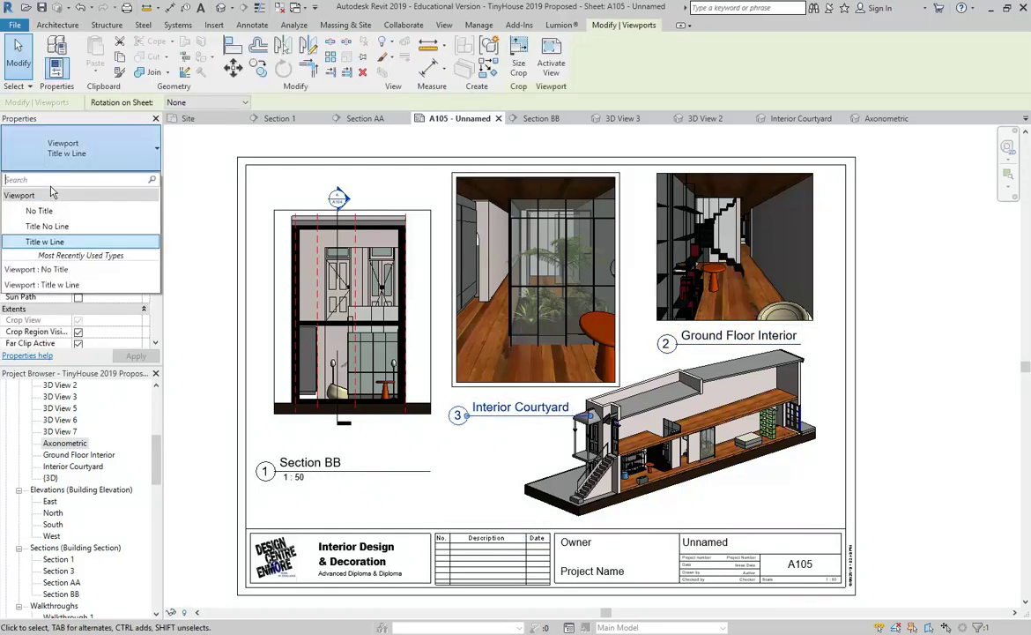
pyautogui.click(57, 210)
pyautogui.click(951, 342)
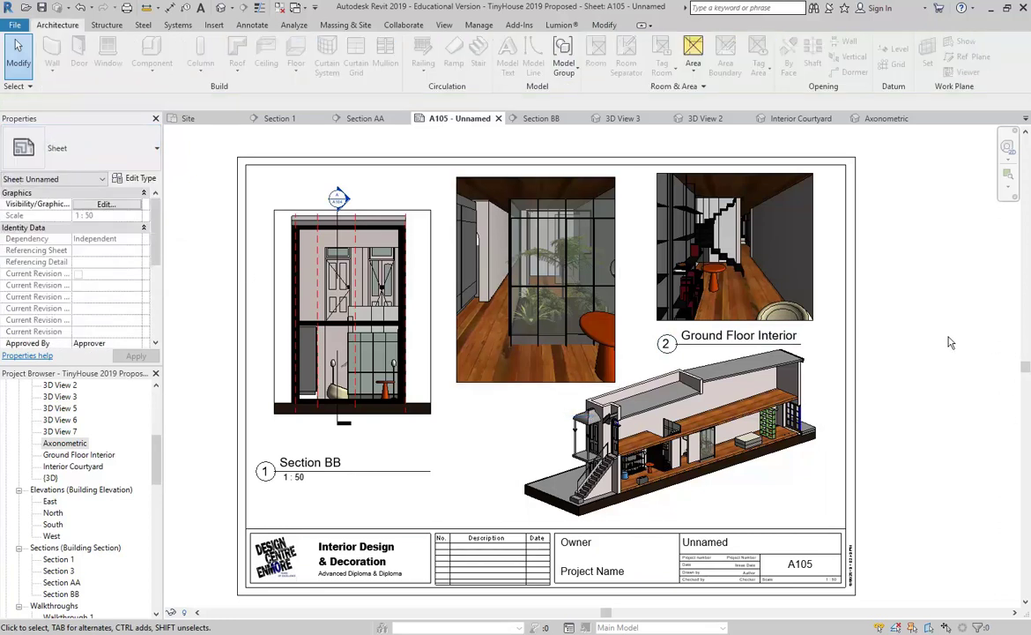
pyautogui.moveTo(950, 342); pyautogui.dragTo(916, 334, button='middle')
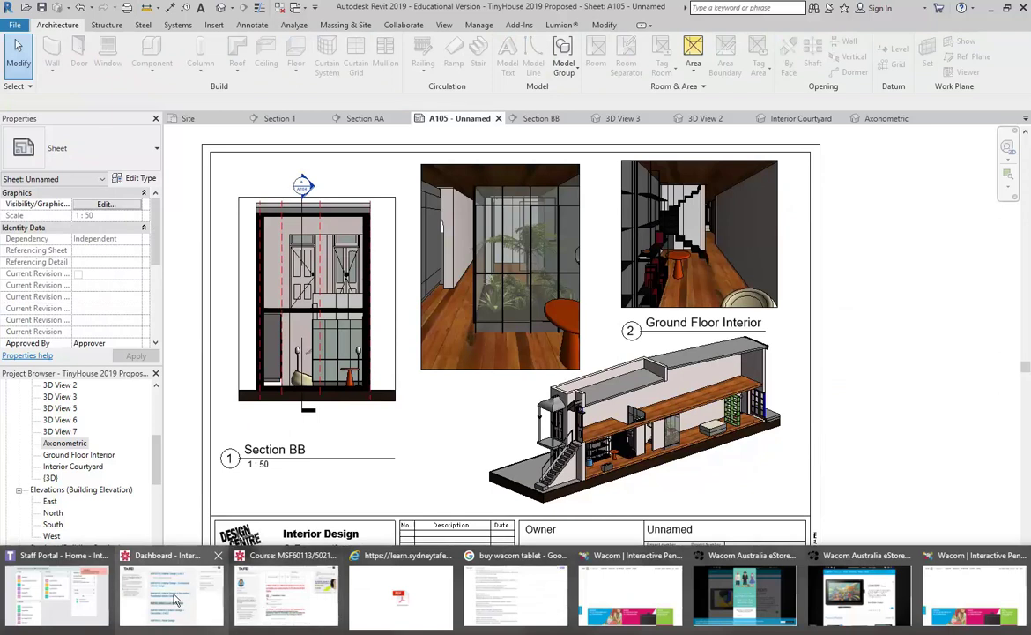
# Step: Switch to Internet Explorer, examine the submission requirements in the assessment brief PDF, and return to the Revit sheet
pyautogui.moveTo(295, 597)
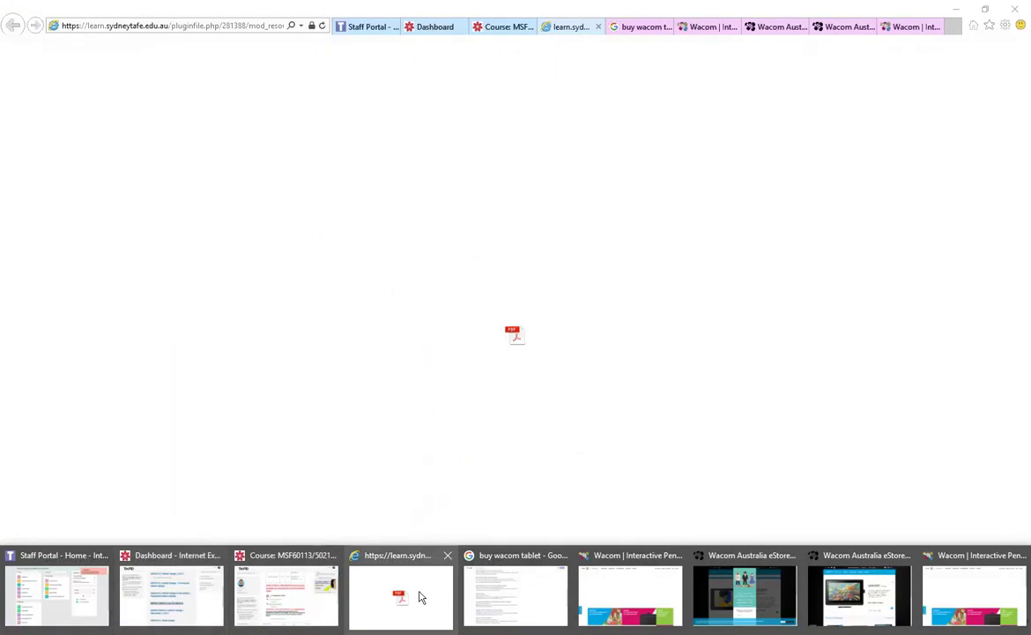
pyautogui.click(429, 596)
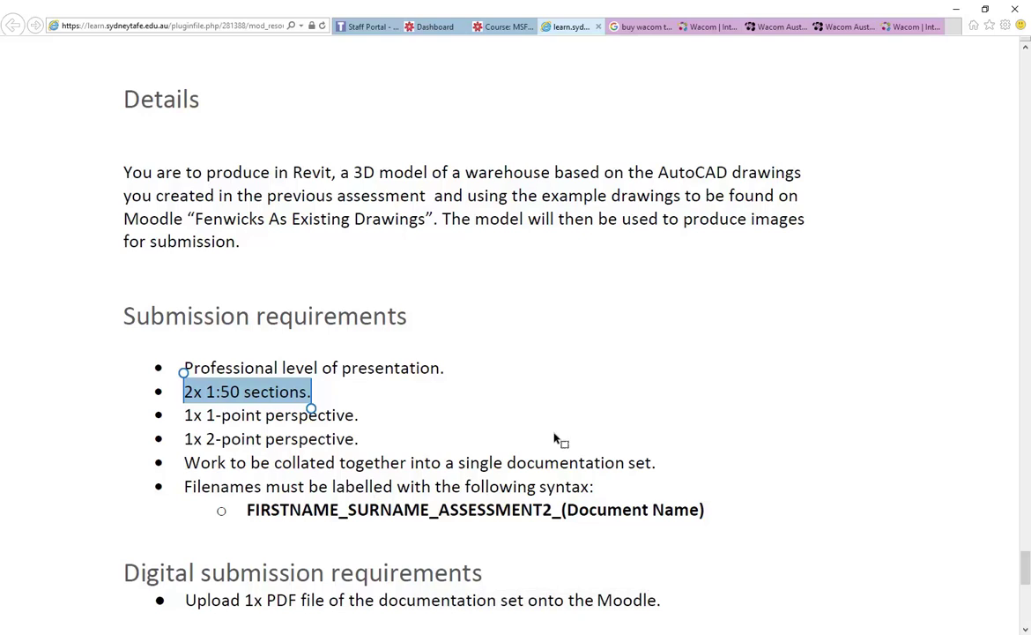
pyautogui.click(958, 9)
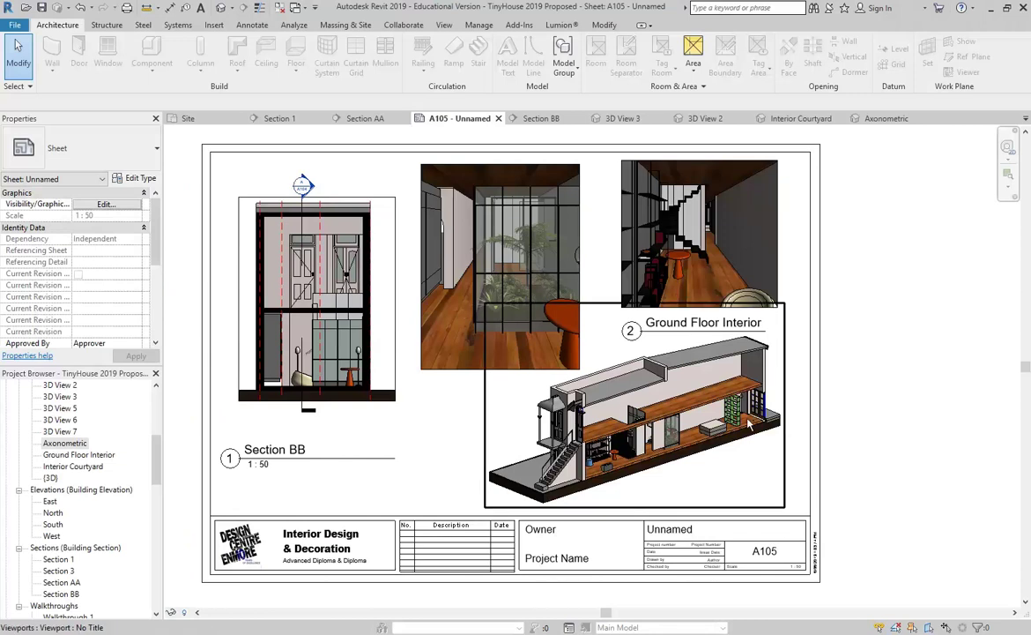
pyautogui.click(648, 426)
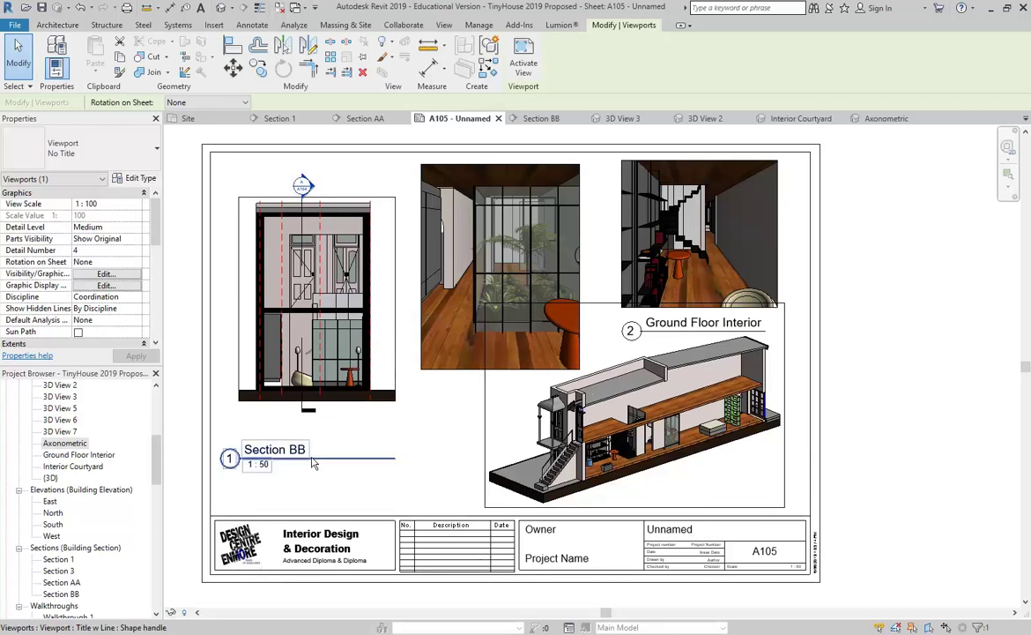
pyautogui.click(449, 438)
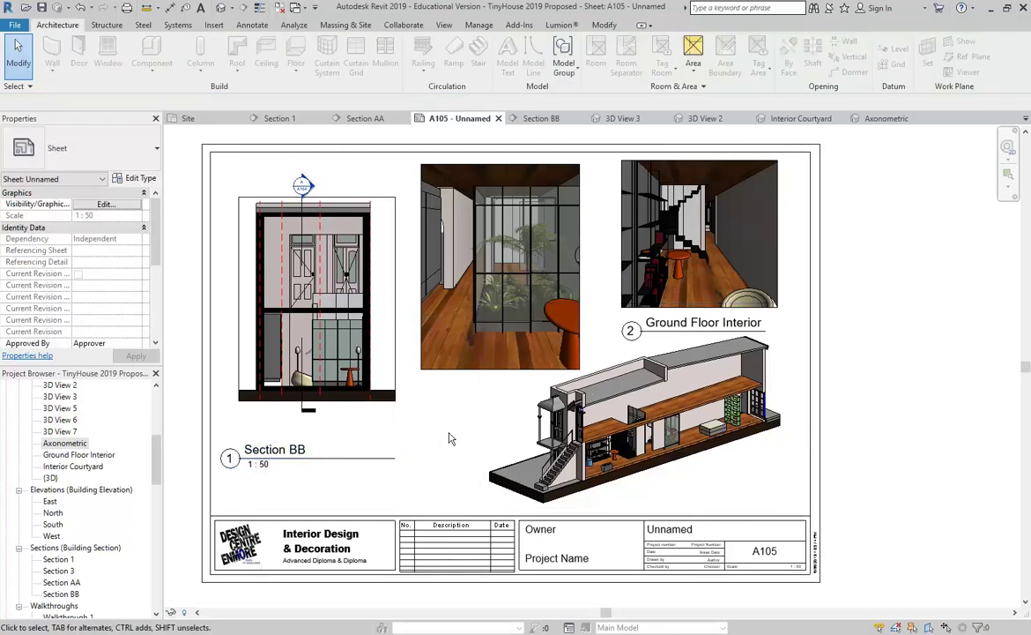